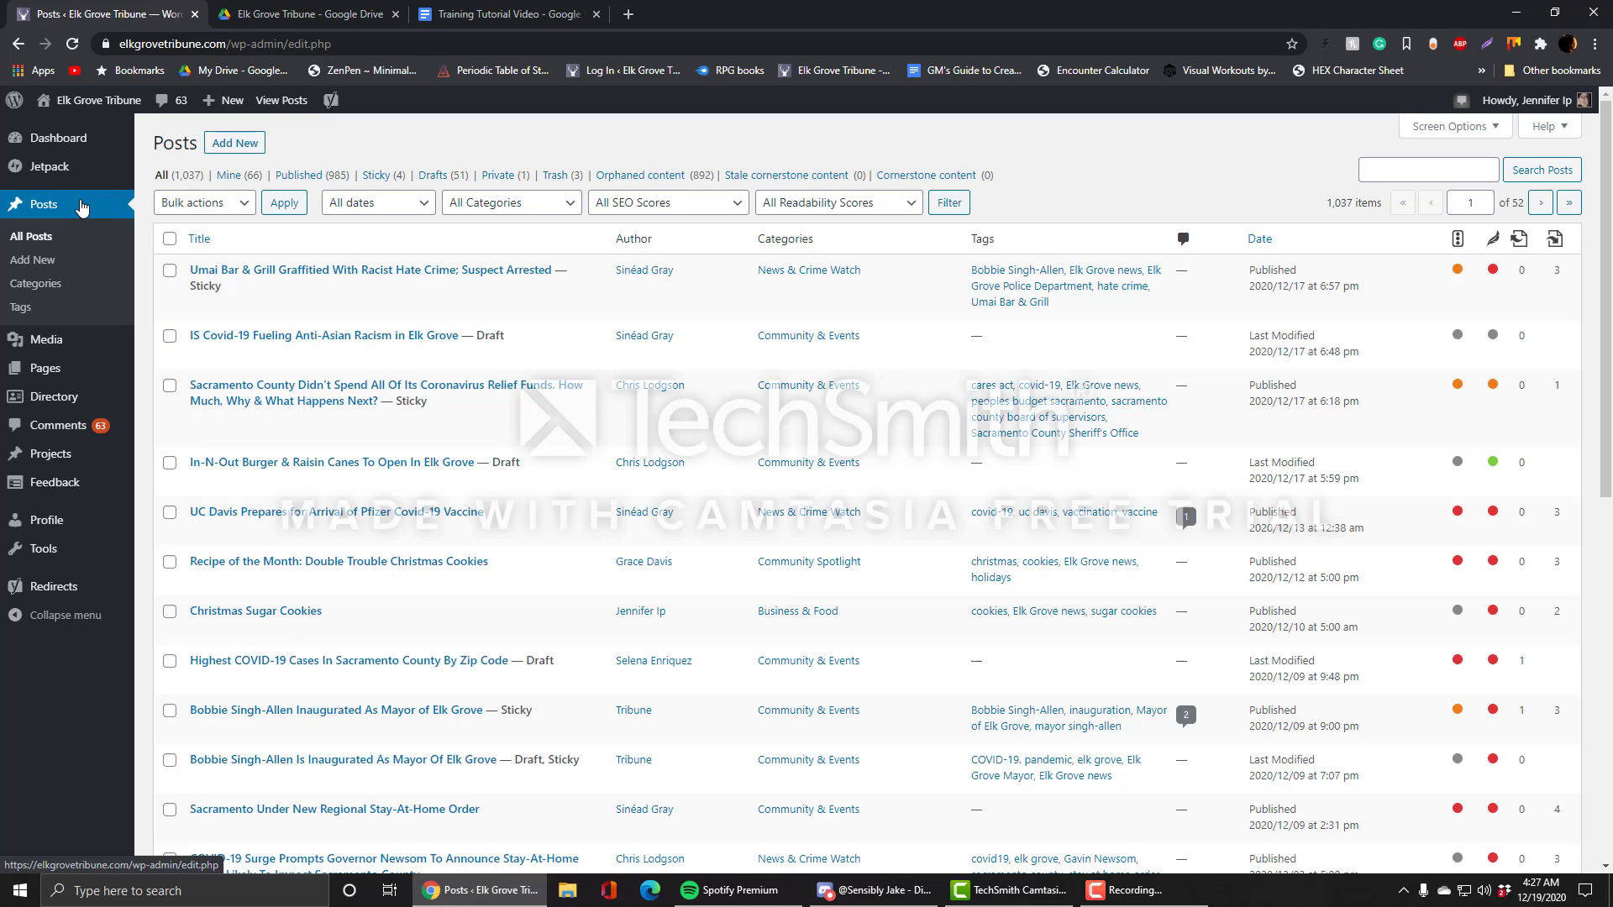
# Step: Start a new post
pyautogui.click(37, 261)
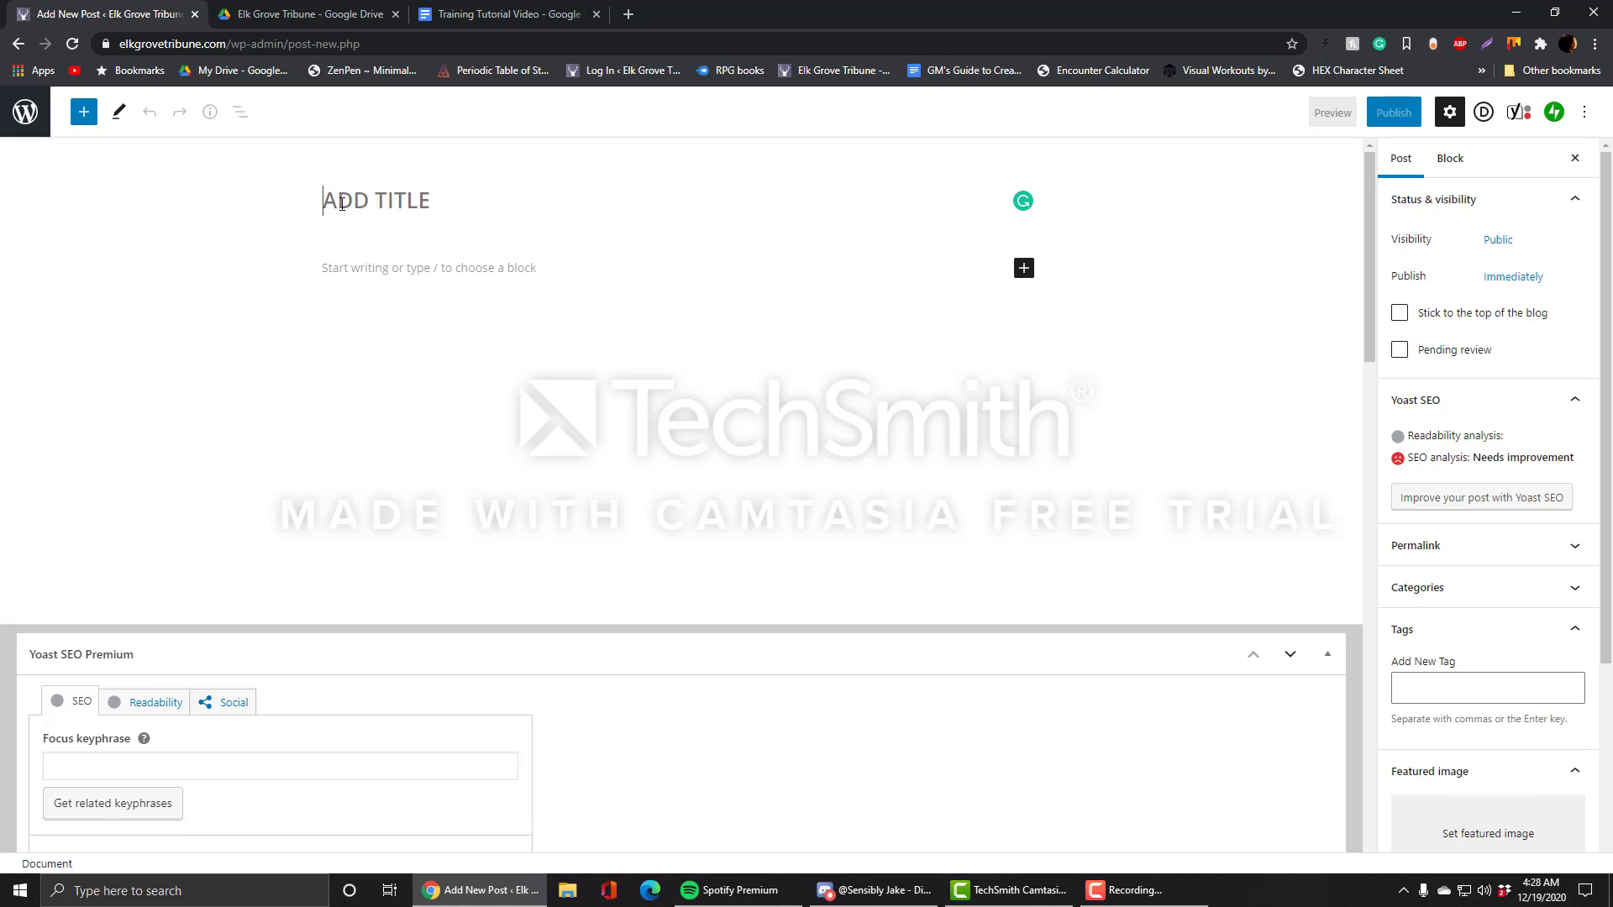
pyautogui.write('GERJALGALGL;')
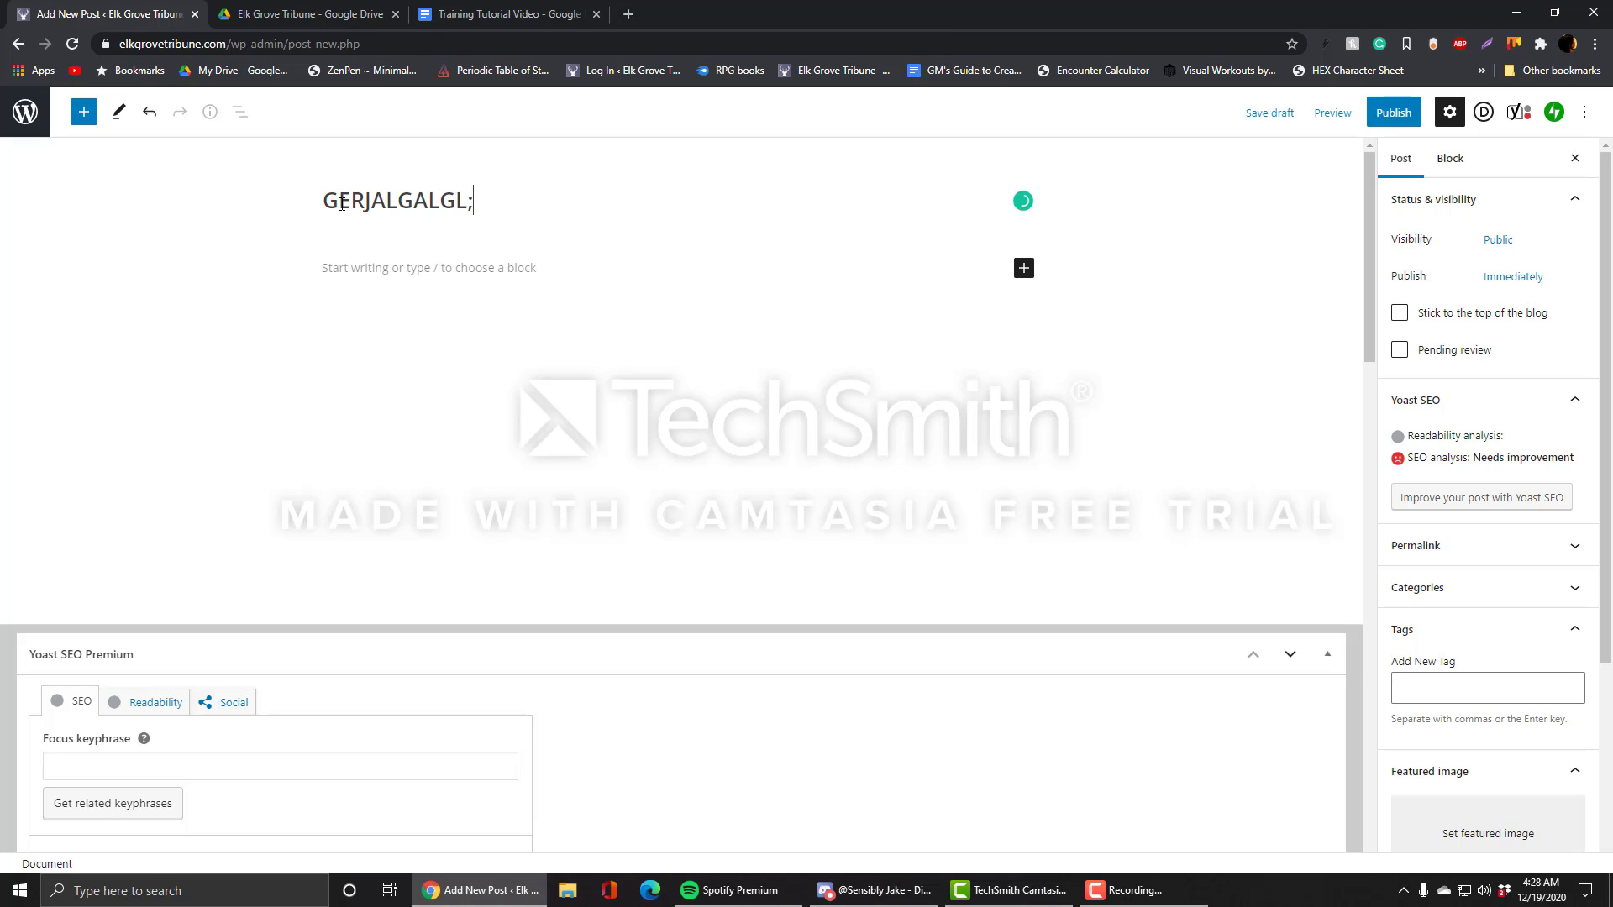
pyautogui.press('BackSpace')
pyautogui.press('BackSpace')
pyautogui.press('BackSpace')
pyautogui.press('BackSpace')
pyautogui.press('BackSpace')
pyautogui.press('BackSpace')
pyautogui.press('BackSpace')
pyautogui.press('BackSpace')
pyautogui.press('BackSpace')
pyautogui.press('BackSpace')
pyautogui.press('BackSpace')
pyautogui.press('BackSpace')
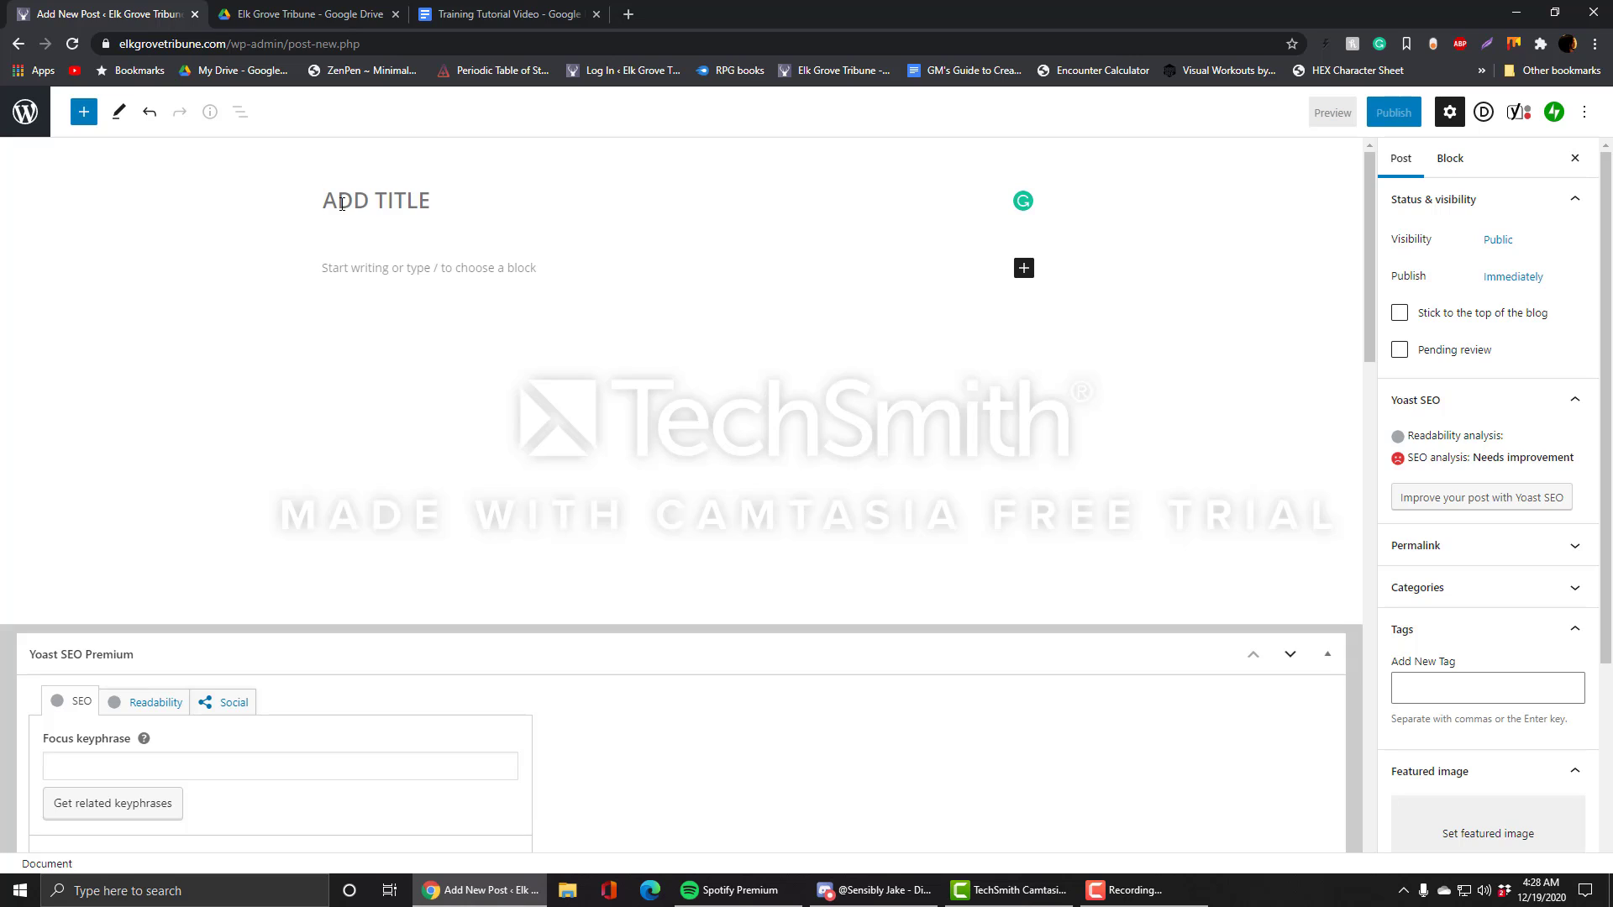
pyautogui.write('FGAJGRAKGRE')
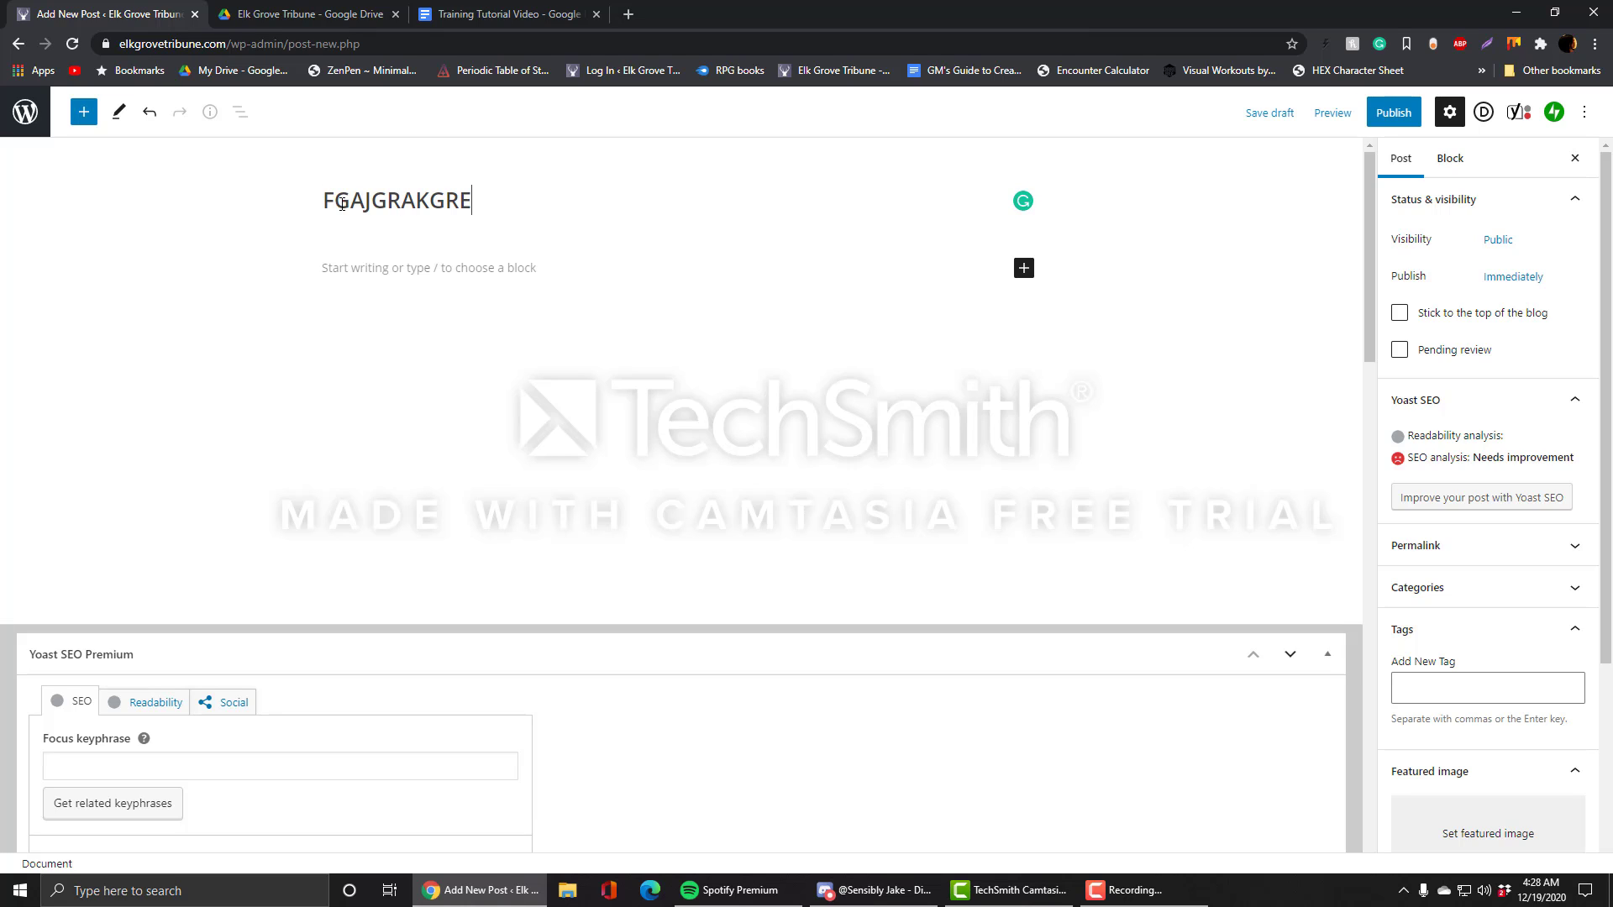
pyautogui.press('BackSpace')
pyautogui.press('BackSpace')
pyautogui.press('BackSpace')
pyautogui.press('BackSpace')
pyautogui.press('BackSpace')
pyautogui.press('BackSpace')
pyautogui.press('BackSpace')
pyautogui.press('BackSpace')
pyautogui.press('BackSpace')
pyautogui.press('BackSpace')
pyautogui.press('BackSpace')
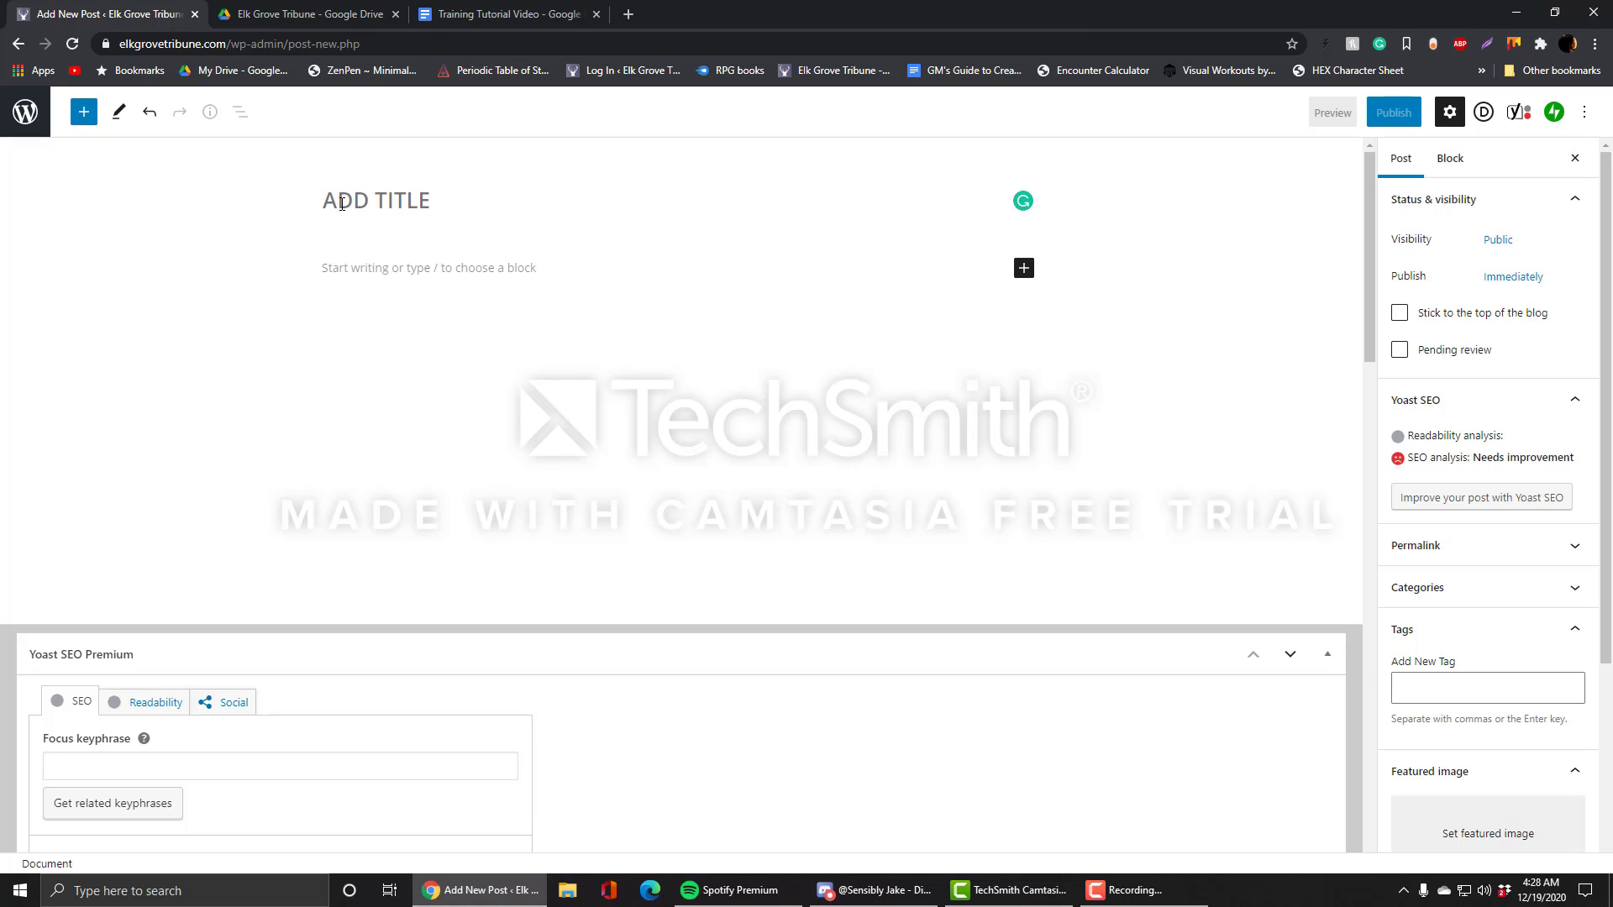
pyautogui.write('EVERY S')
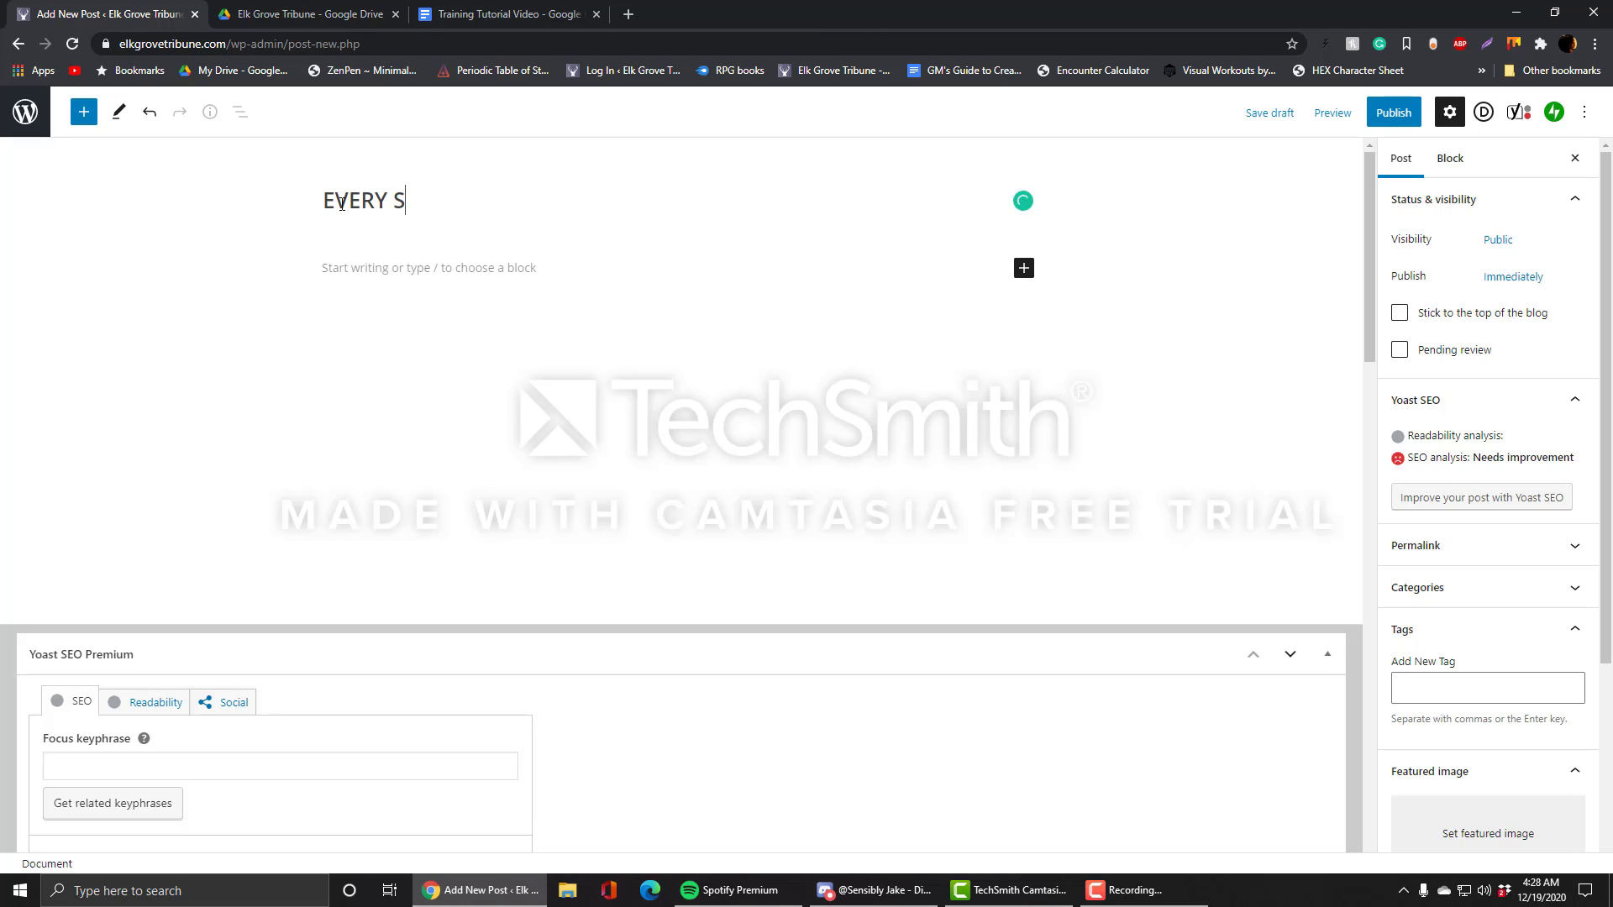
pyautogui.write('INGLE WORD IS CAPITALIZED.')
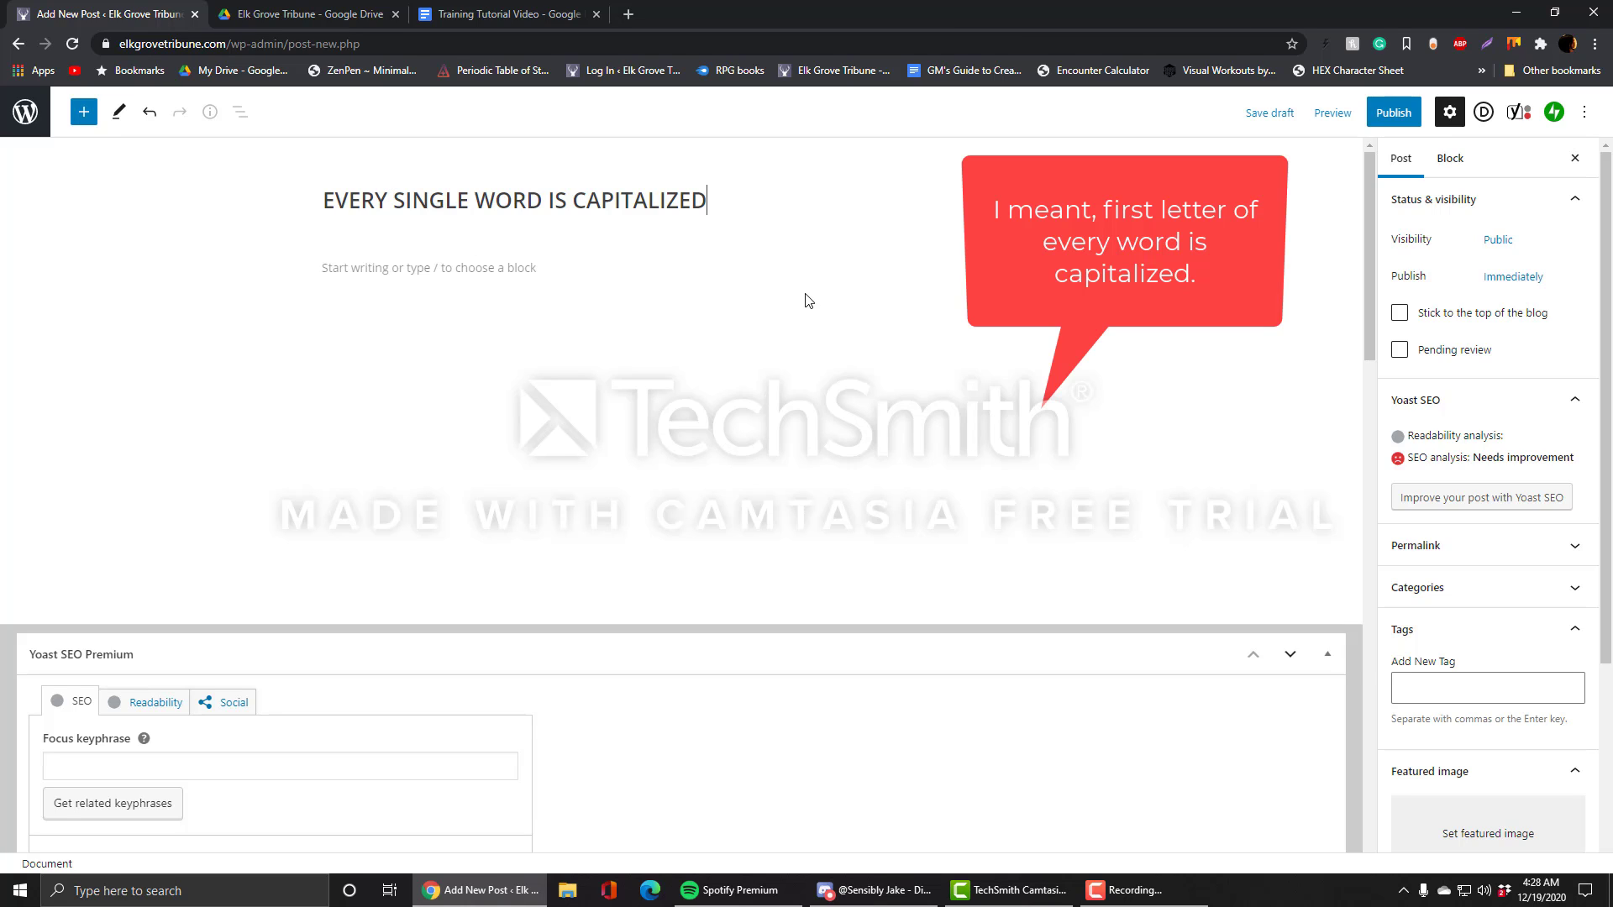
pyautogui.press('BackSpace')
pyautogui.press('BackSpace')
pyautogui.press('BackSpace')
pyautogui.press('BackSpace')
pyautogui.press('BackSpace')
pyautogui.press('BackSpace')
pyautogui.press('BackSpace')
pyautogui.press('BackSpace')
pyautogui.press('BackSpace')
pyautogui.press('BackSpace')
pyautogui.press('BackSpace')
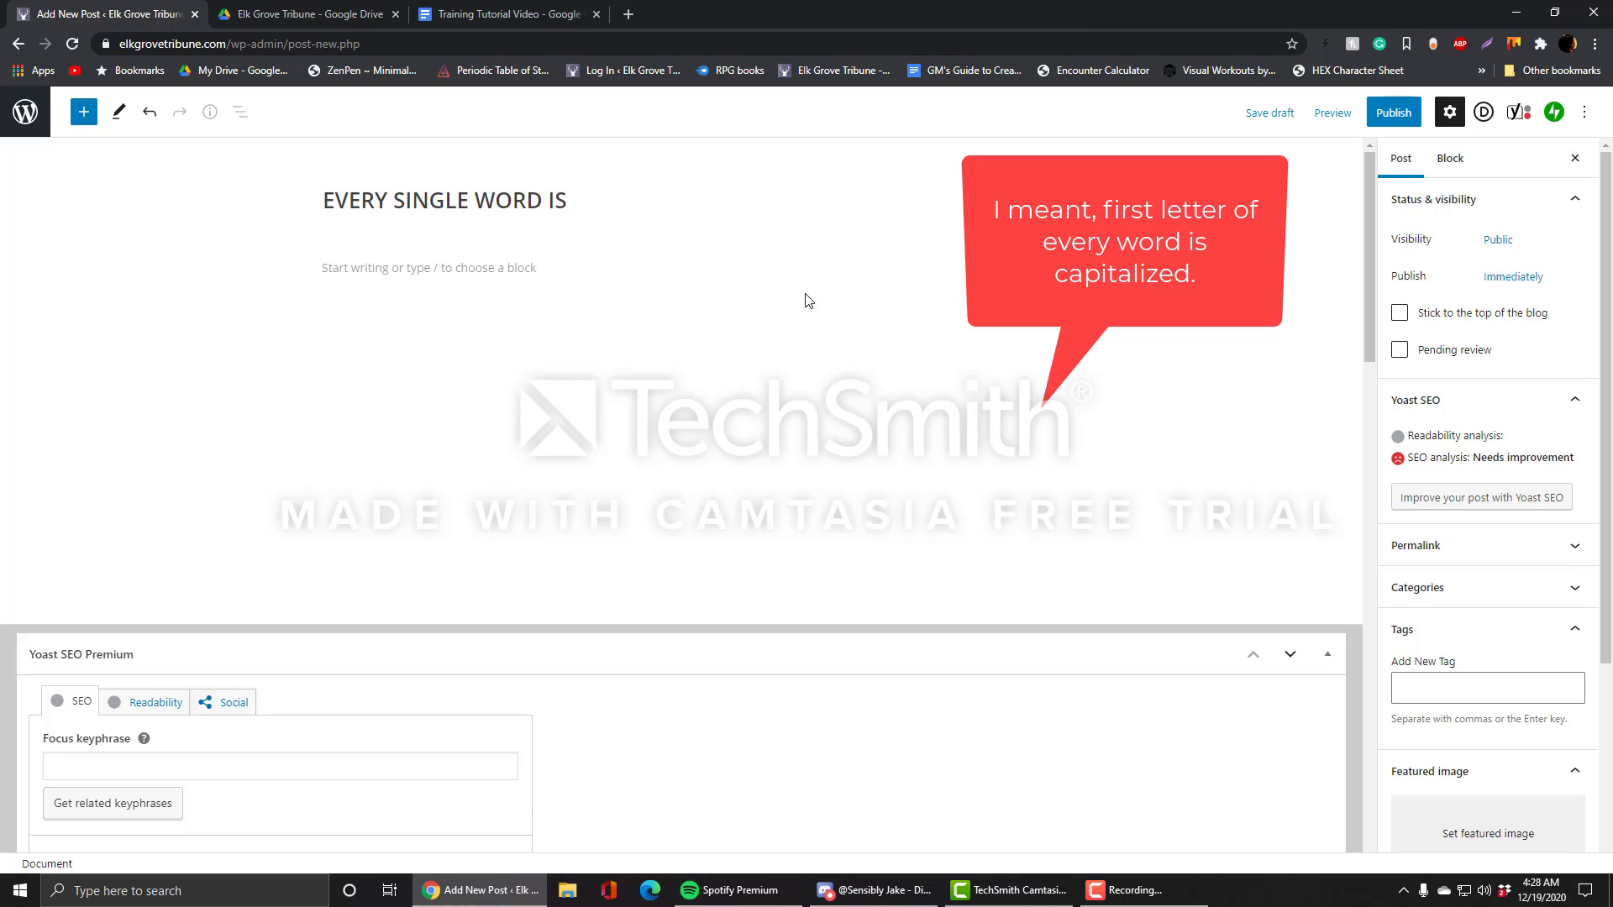
pyautogui.write('AND')
pyautogui.press('BackSpace')
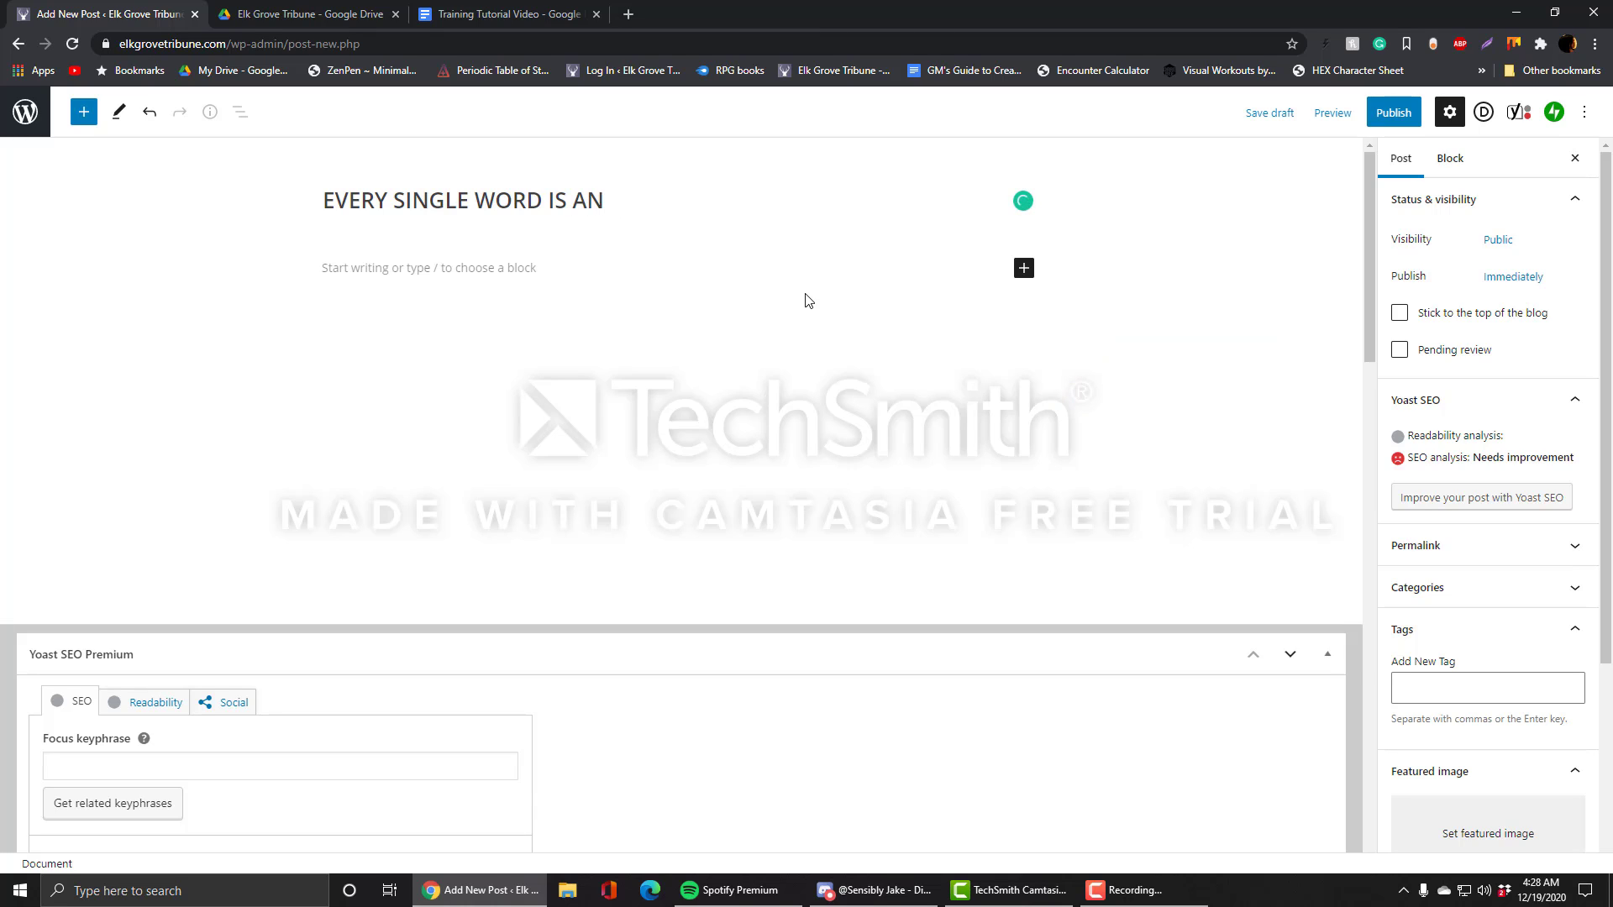
pyautogui.press('BackSpace')
pyautogui.press('BackSpace')
pyautogui.write('AND')
pyautogui.press('BackSpace')
pyautogui.press('BackSpace')
pyautogui.press('BackSpace')
pyautogui.write('&')
pyautogui.press('BackSpace')
pyautogui.moveTo(568, 207); pyautogui.dragTo(325, 206)
pyautogui.press('BackSpace')
# Step: Title the post "TRAINING & TUTORIAL ARTICLE", using an ampersand in place of the word "and"
pyautogui.write('TRAINING A')
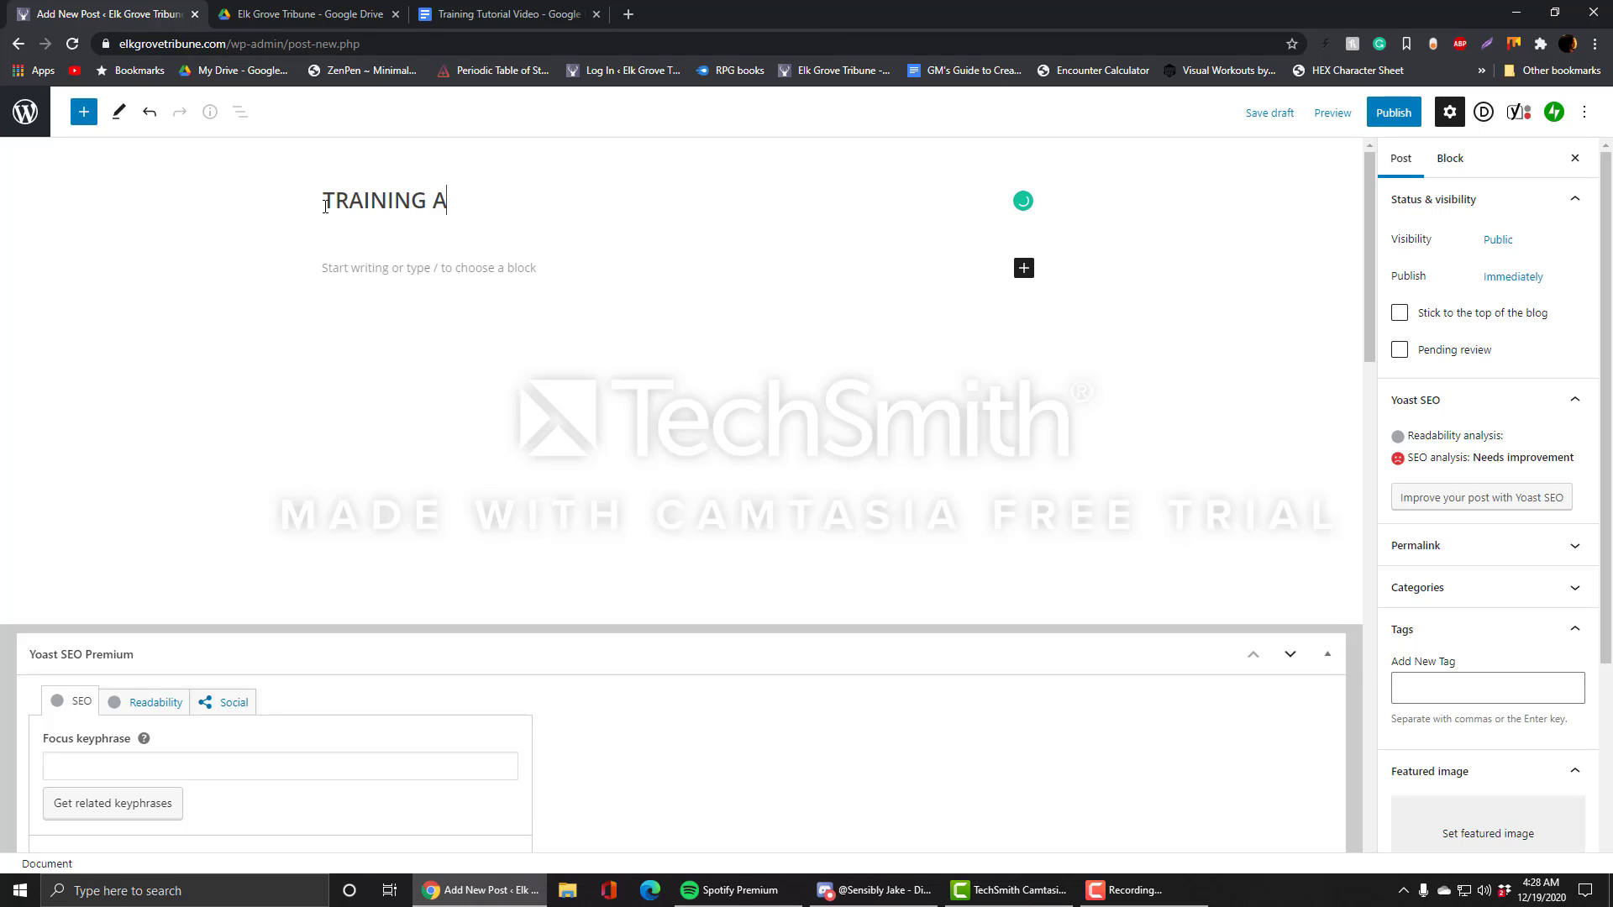
pyautogui.press('BackSpace')
pyautogui.write('& ')
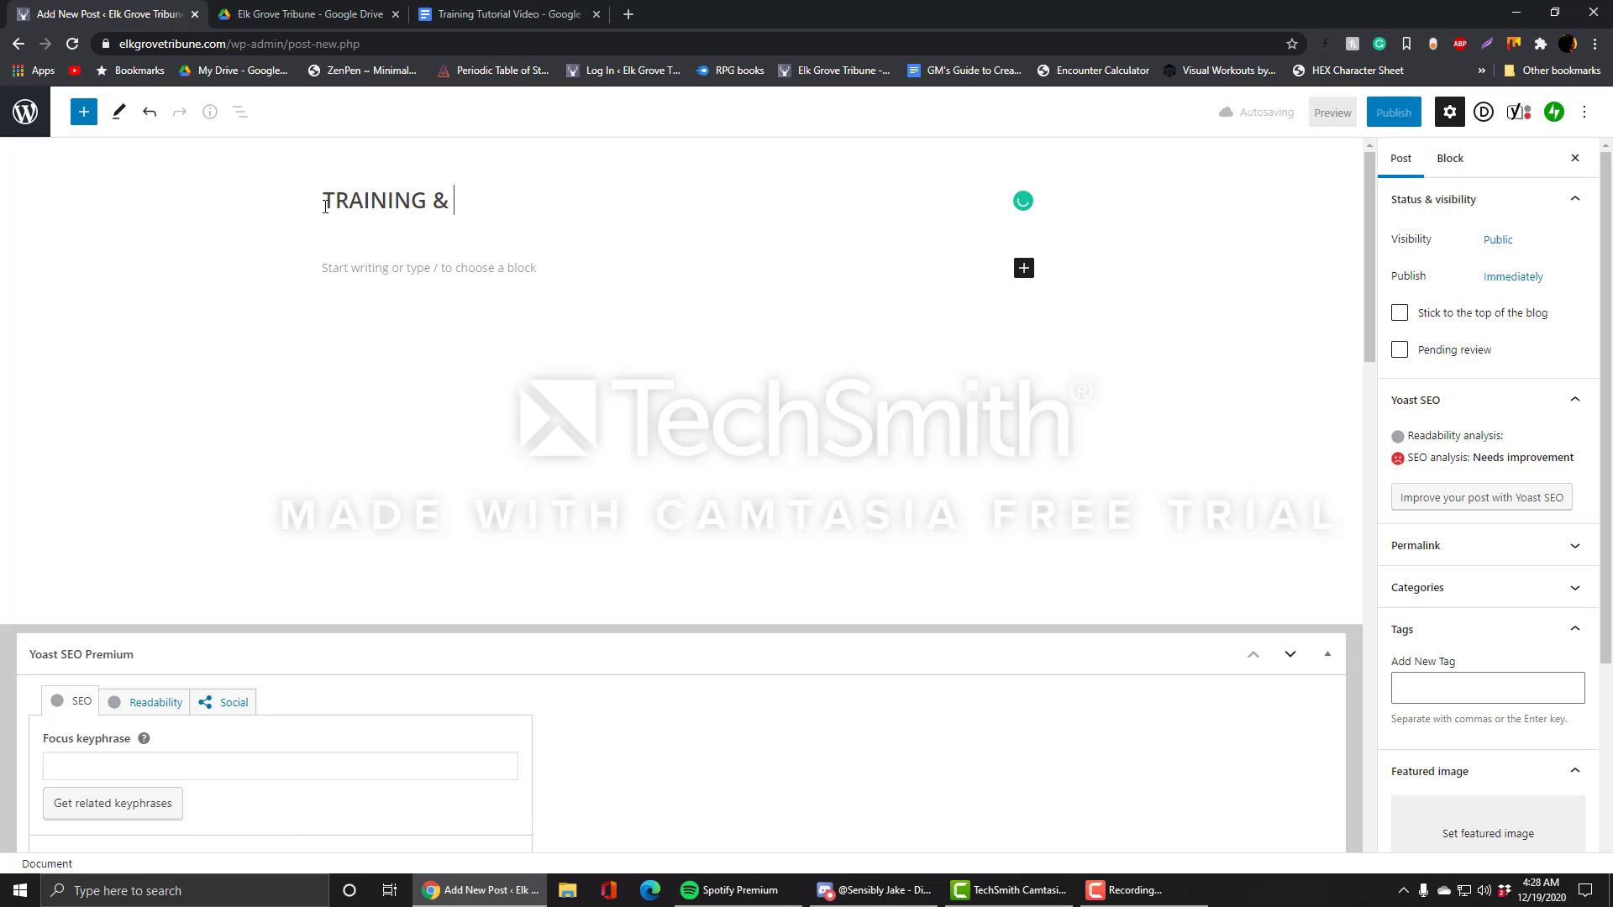
pyautogui.write('TUTORIAL ARTICLE')
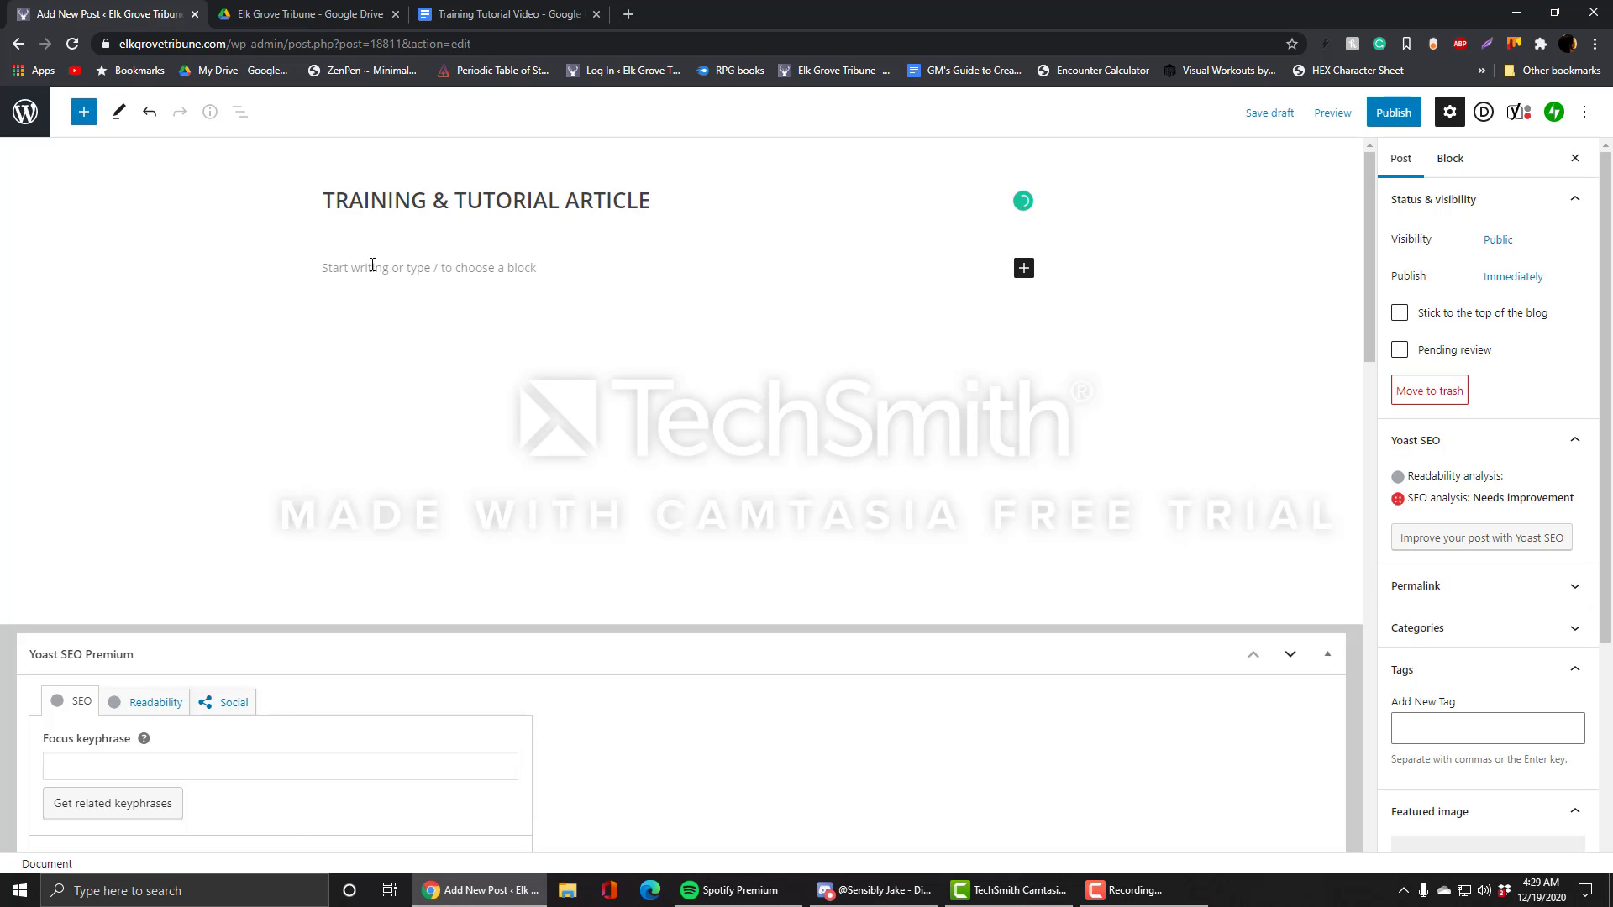
# Step: Add a Paragraph block beneath the post title for the article body
pyautogui.click(540, 269)
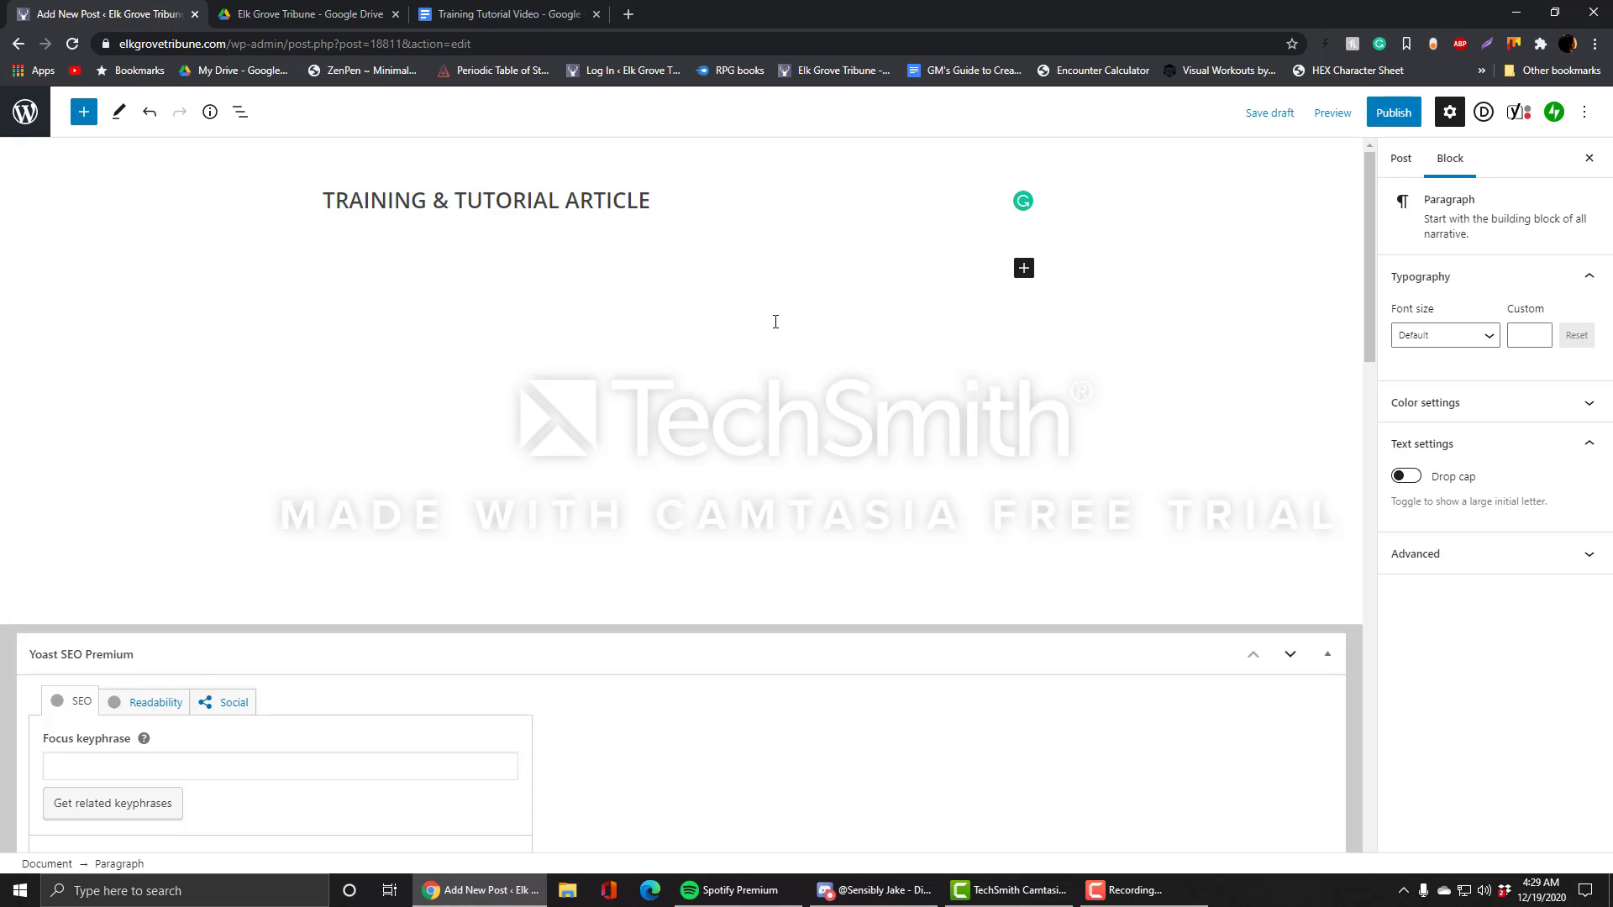
pyautogui.click(1025, 271)
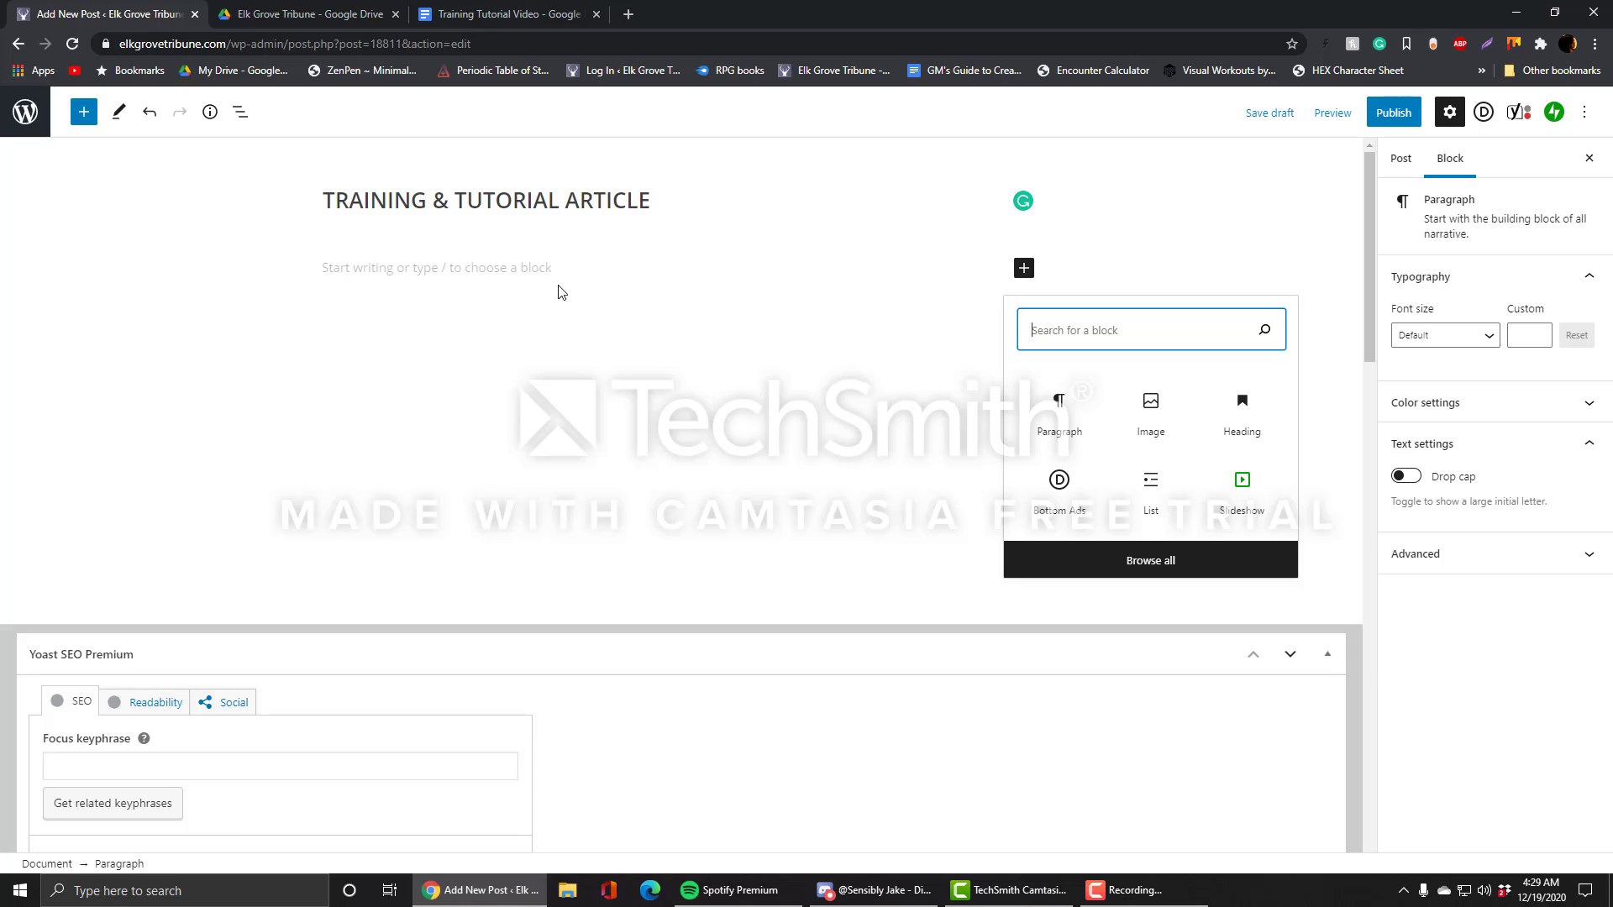
pyautogui.click(1050, 420)
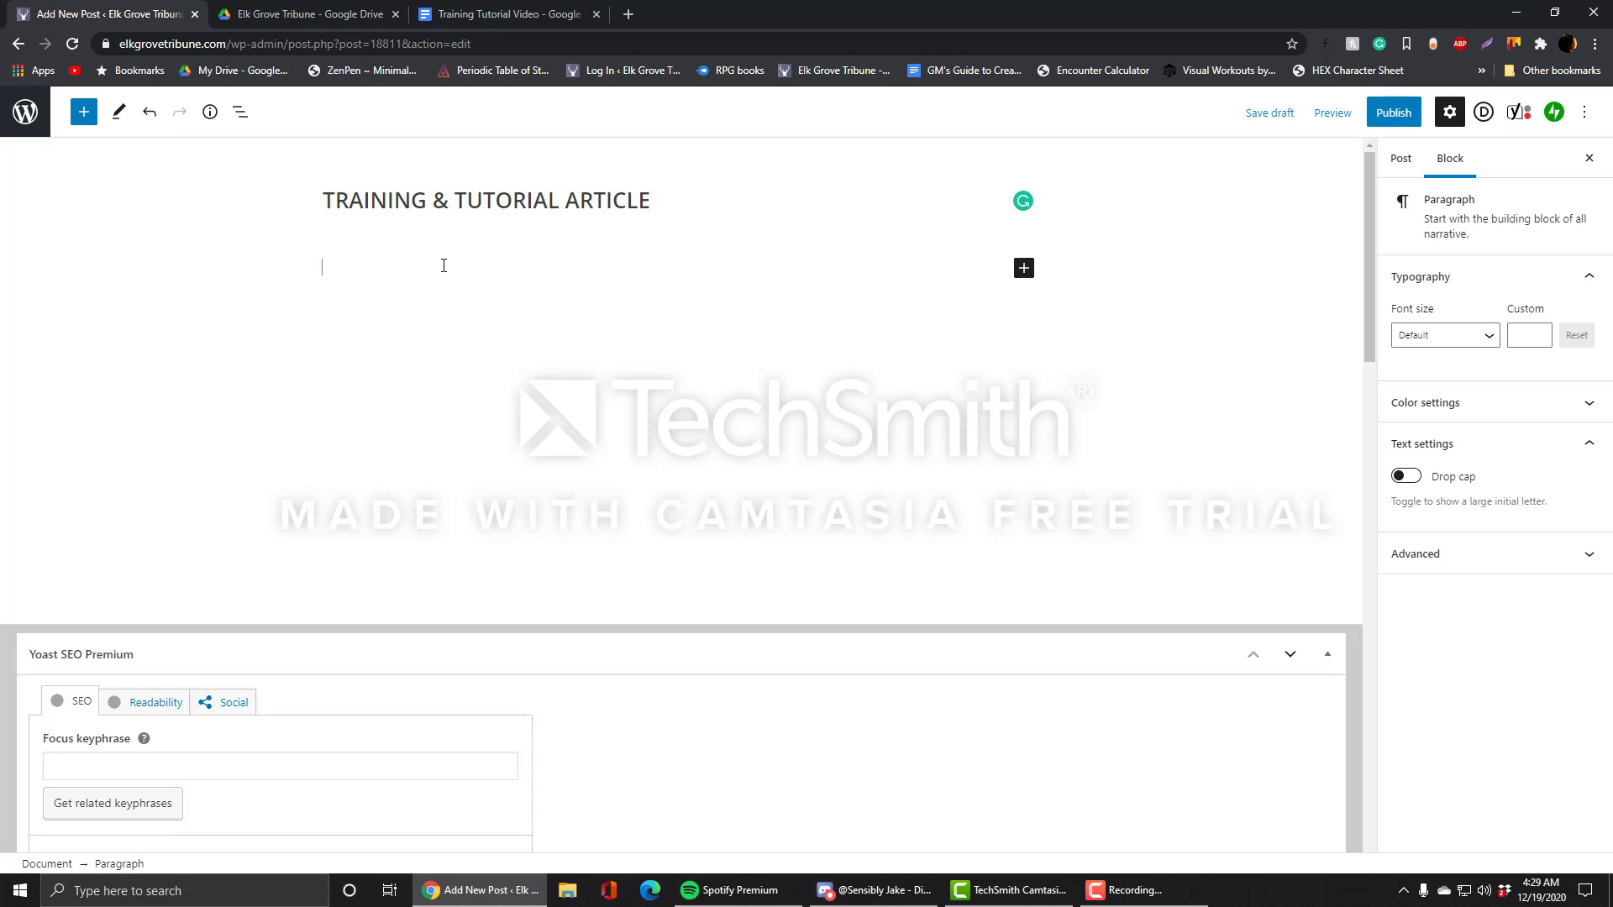
# Step: Copy the article from "With the holidays coming up" to its end in the Training Tutorial Video Google Doc and paste it into the post body
pyautogui.click(501, 14)
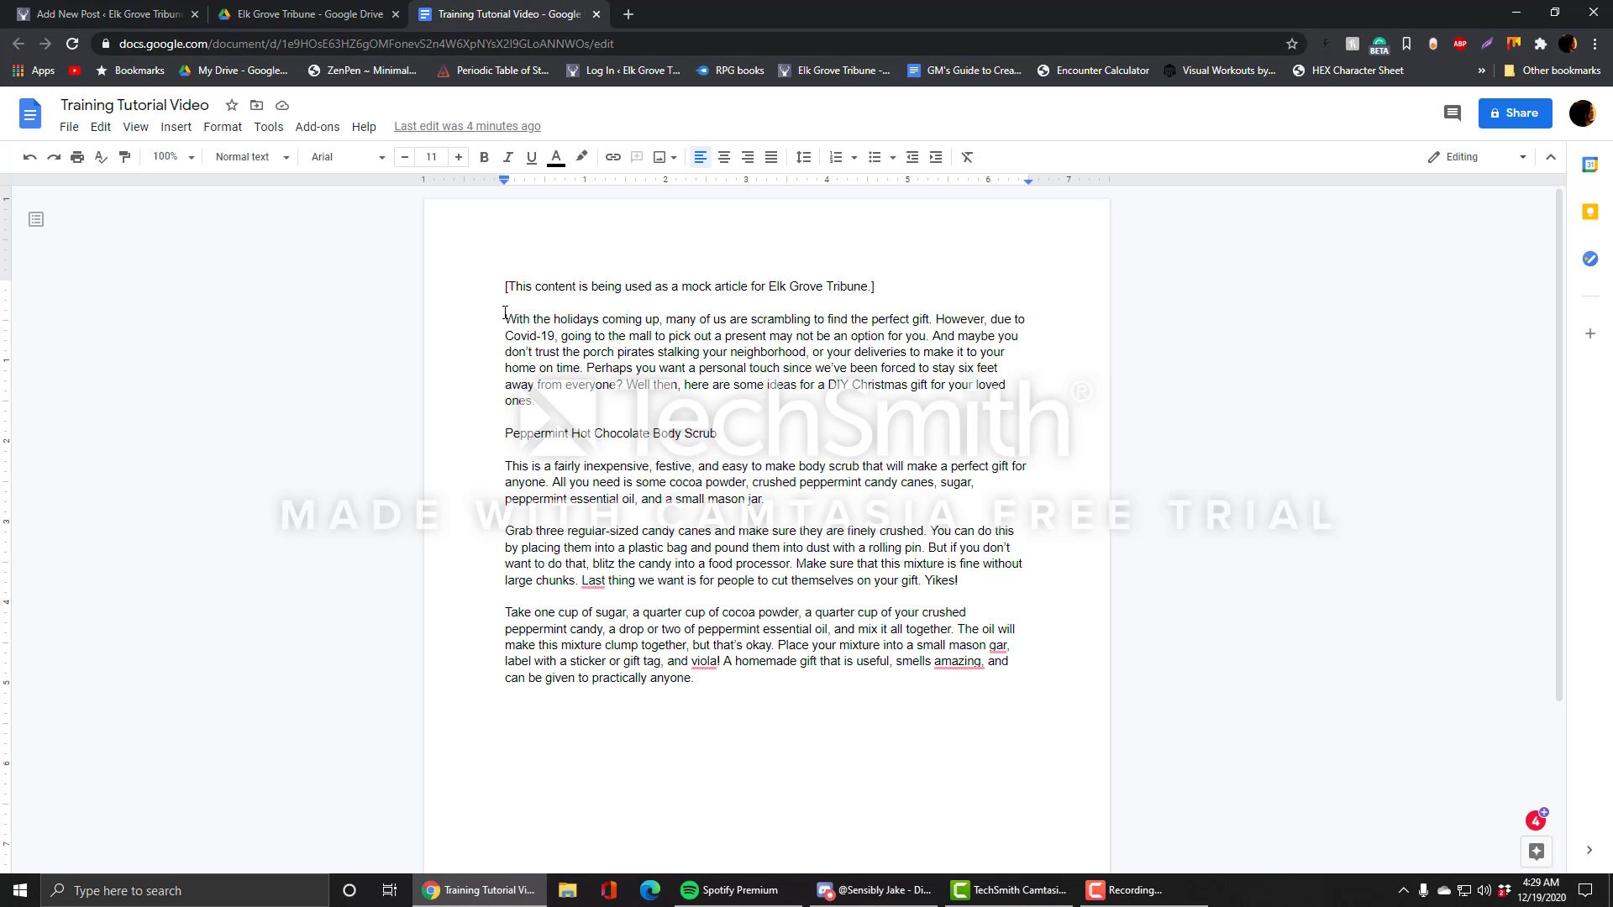
pyautogui.moveTo(504, 313); pyautogui.dragTo(728, 691)
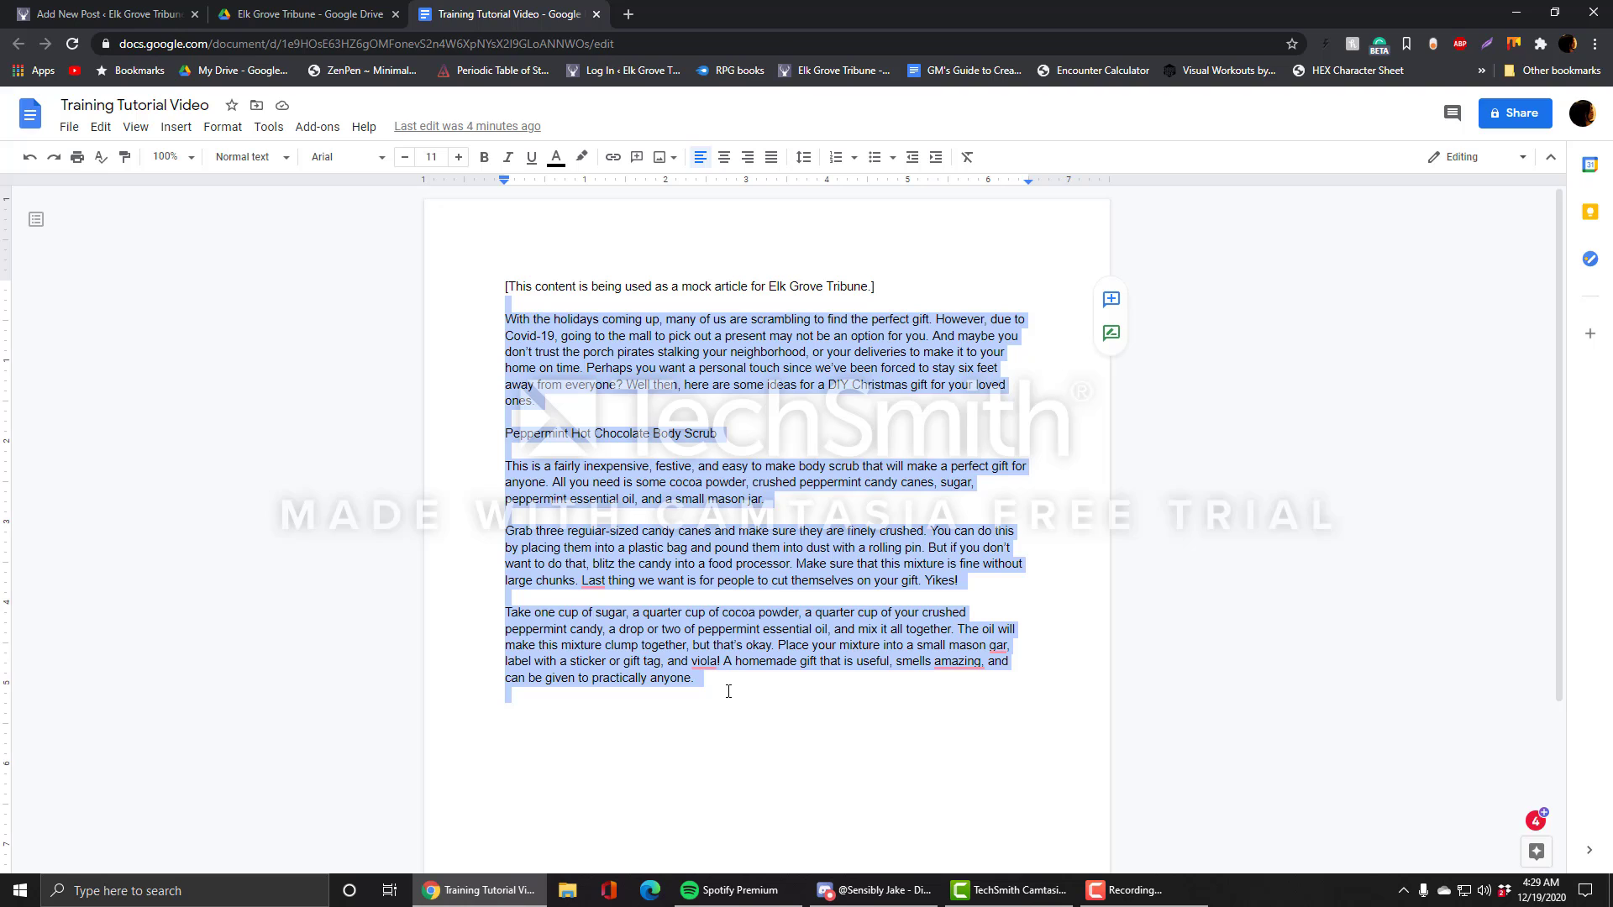
pyautogui.hotkey('ctrl', 'Tab')
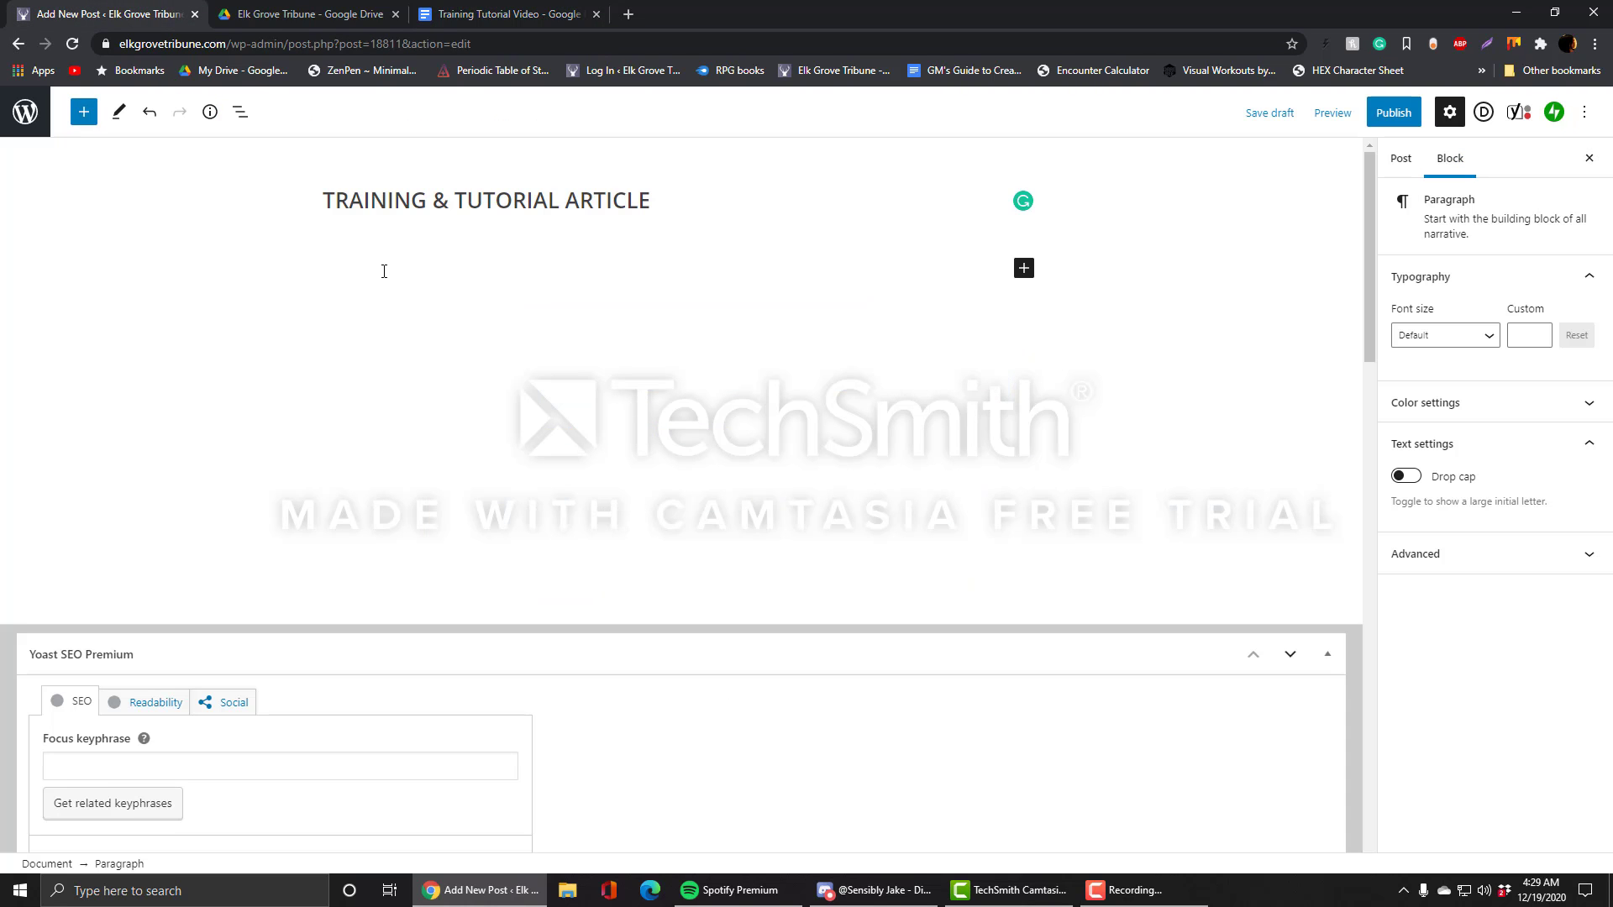
pyautogui.write('With the holidays coming up, many of us are scrambling to find the perfect gift. However, due to Covid-19, going to the mall to pick out a present may not be an option for you. And maybe you don’t trust the porch pirates stalking your neighborhood, or your deliveries to make it to your home on time. Perhaps you want a personal touch since we’ve been forced to stay six feet away from everyone? Well then, here are some ideas for a DIY Christmas gift for your loved ones.  Peppermint Hot Chocolate Body Scrub  This is a fairly inexpensive, festive, and easy to make body scrub that will make a perfect gift for anyone. All you need is some cocoa powder, crushed peppermint candy canes, sugar, peppermint essential oil, and a small mason jar.  Grab three regular-sized candy canes and make sure they are finely crushed. You can do this by placing them into a plastic bag and pound them into dust with a rolling pin. But if you don’t want to do that, blitz the candy into a food processor. Make sure that this mixture is fine without large chunks. Last thing we want is for people to cut themselves on your gift.  Take one cup of sugar, a quarter cup of cocoa powder, a quarter cup of your crushed peppermint candy, a drop or two of peppermint essential oil, and mix it all together. The oil will make this mixture clump together, but that’s okay. Place your mixture into a small mason gar, label with a sticker or gift tag, and viola! A homemade gift that is useful, smells amazing, and can be given to practically anyone.')
pyautogui.click(515, 308)
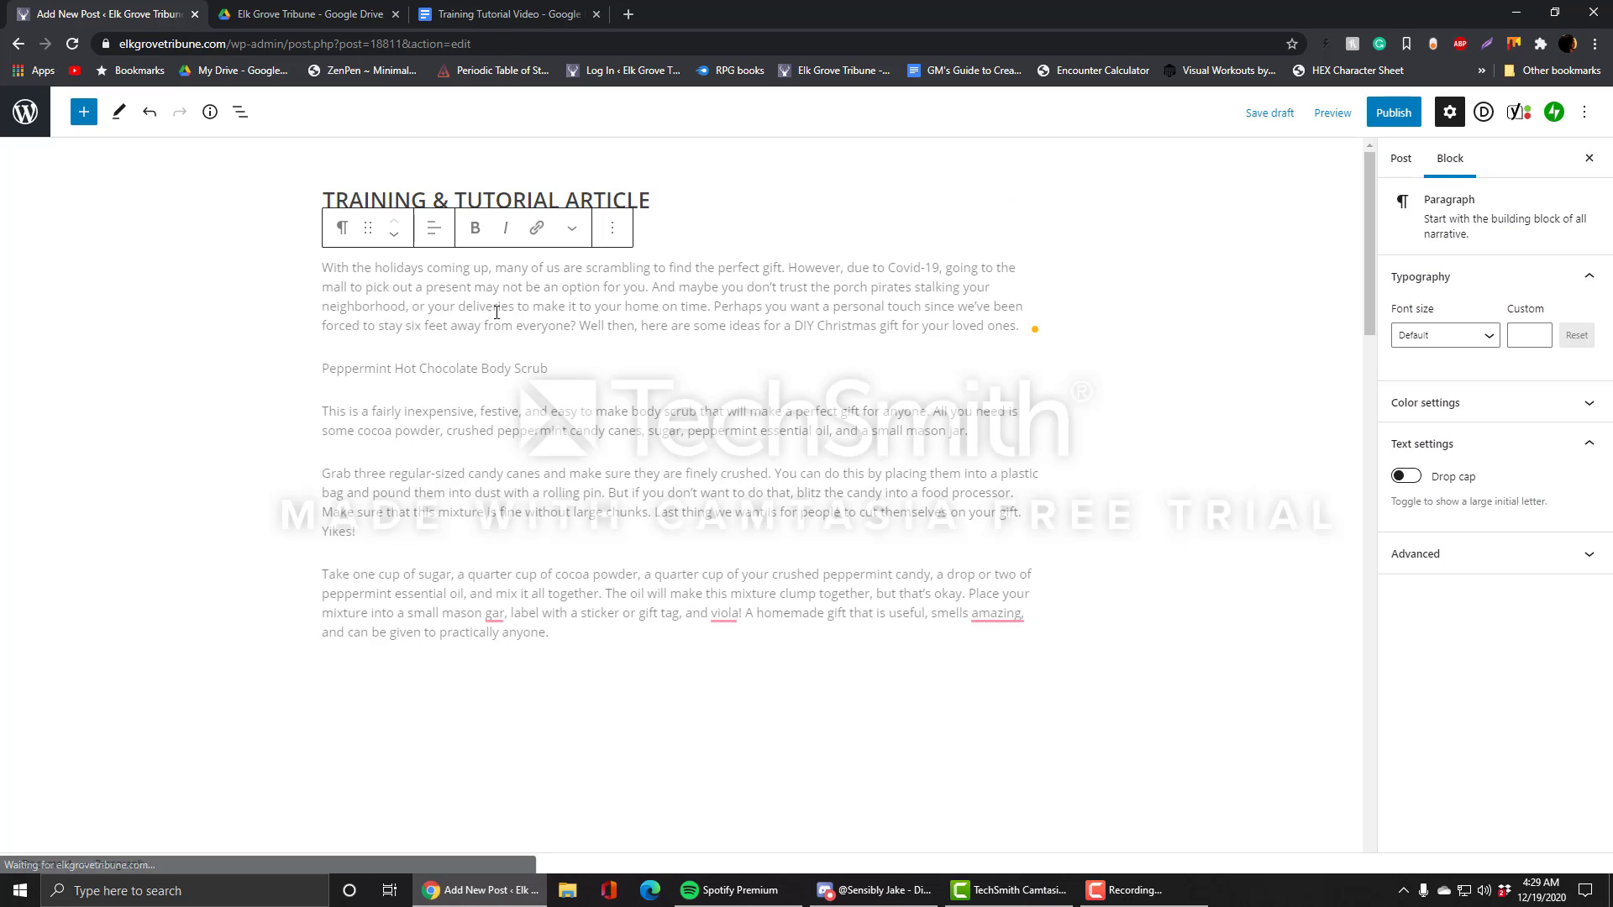
# Step: Examine the colour settings and text alignment options for the article's opening paragraph
pyautogui.click(322, 273)
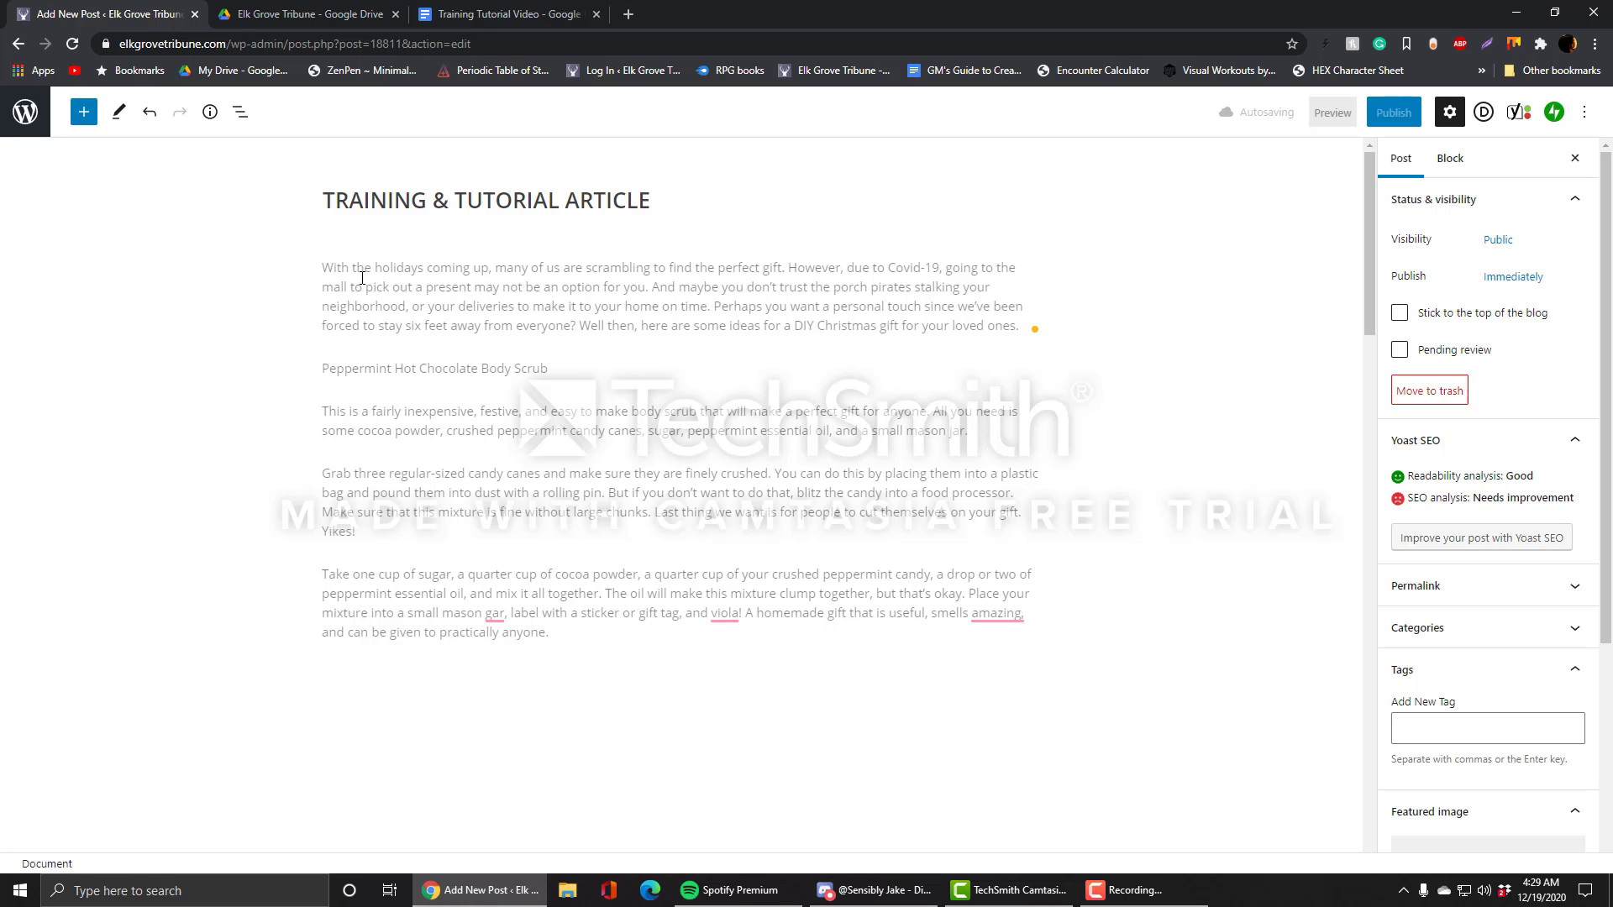
pyautogui.moveTo(322, 273); pyautogui.dragTo(1020, 322)
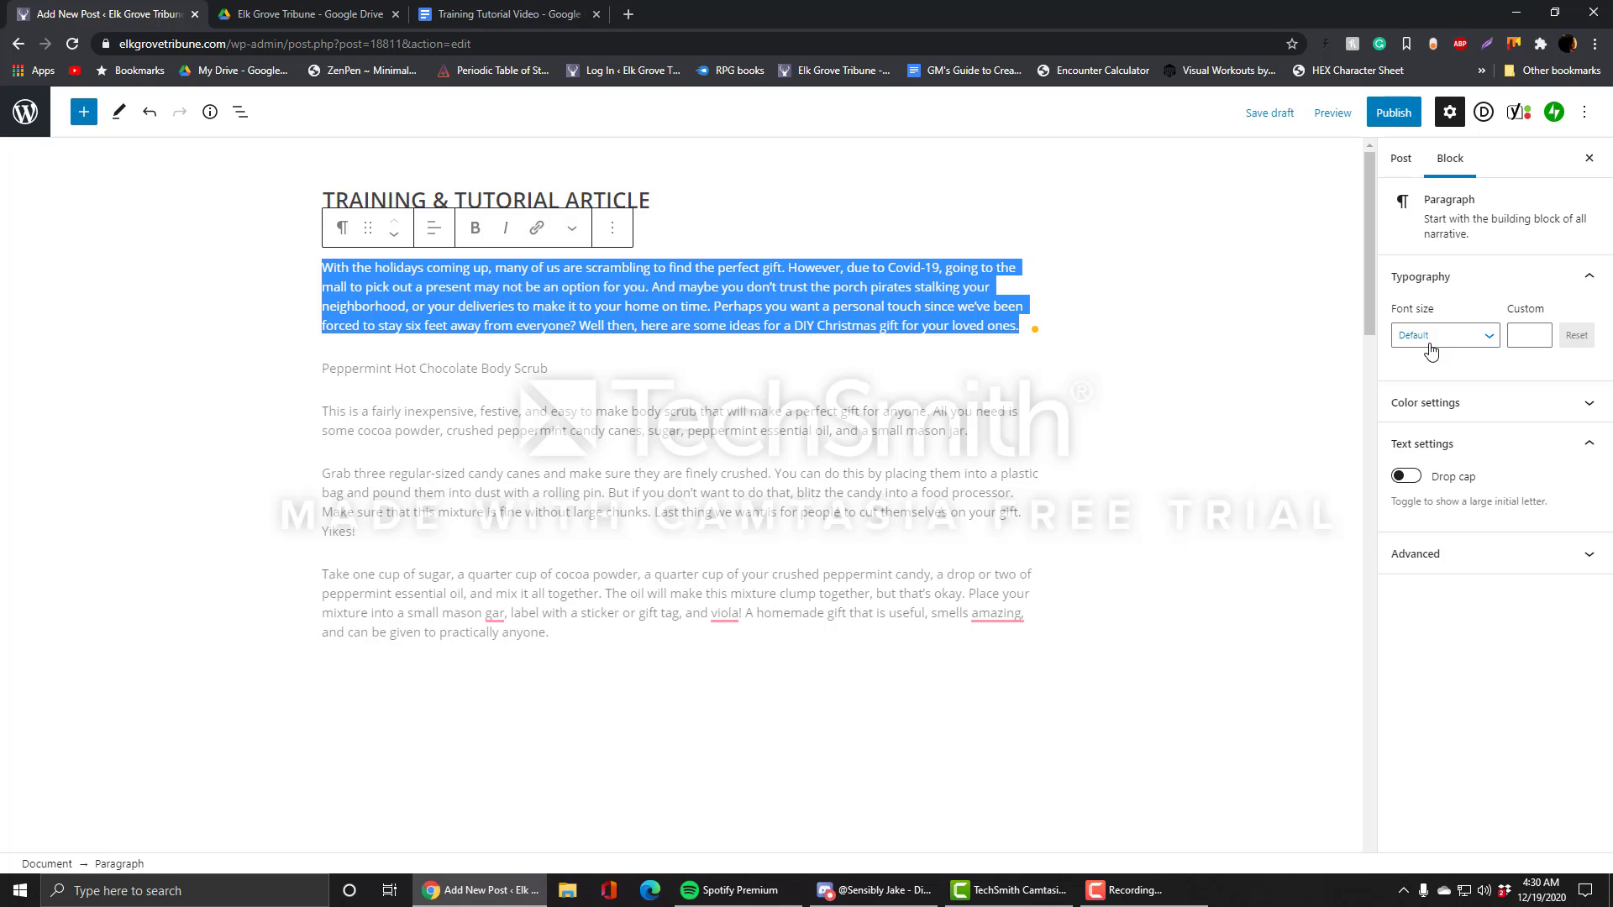
pyautogui.click(1588, 404)
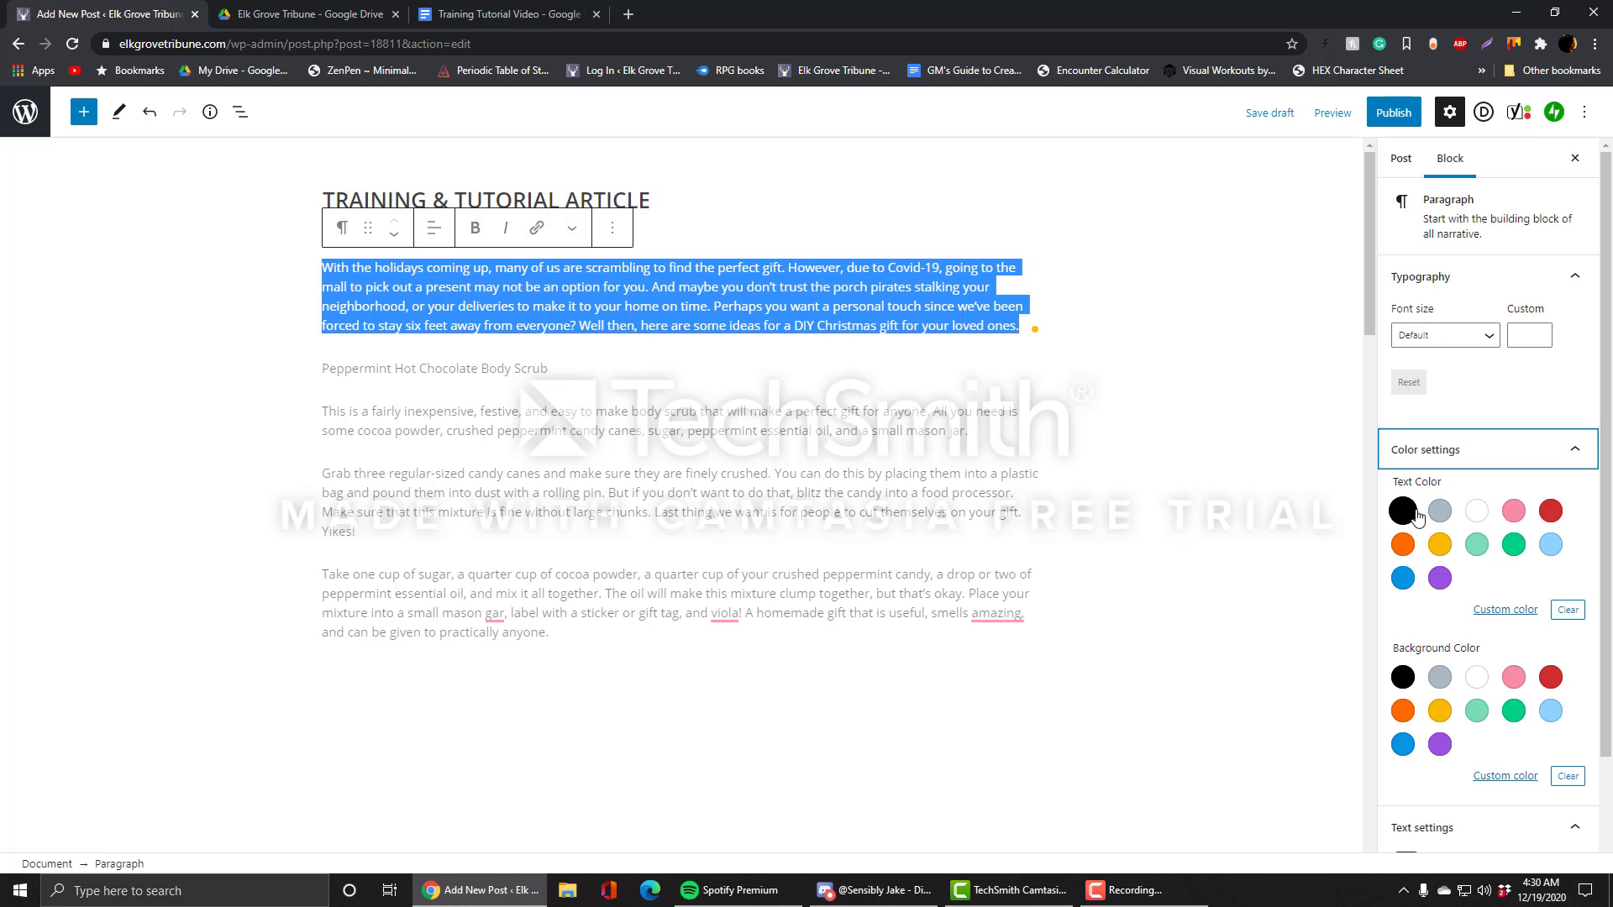
pyautogui.click(1573, 460)
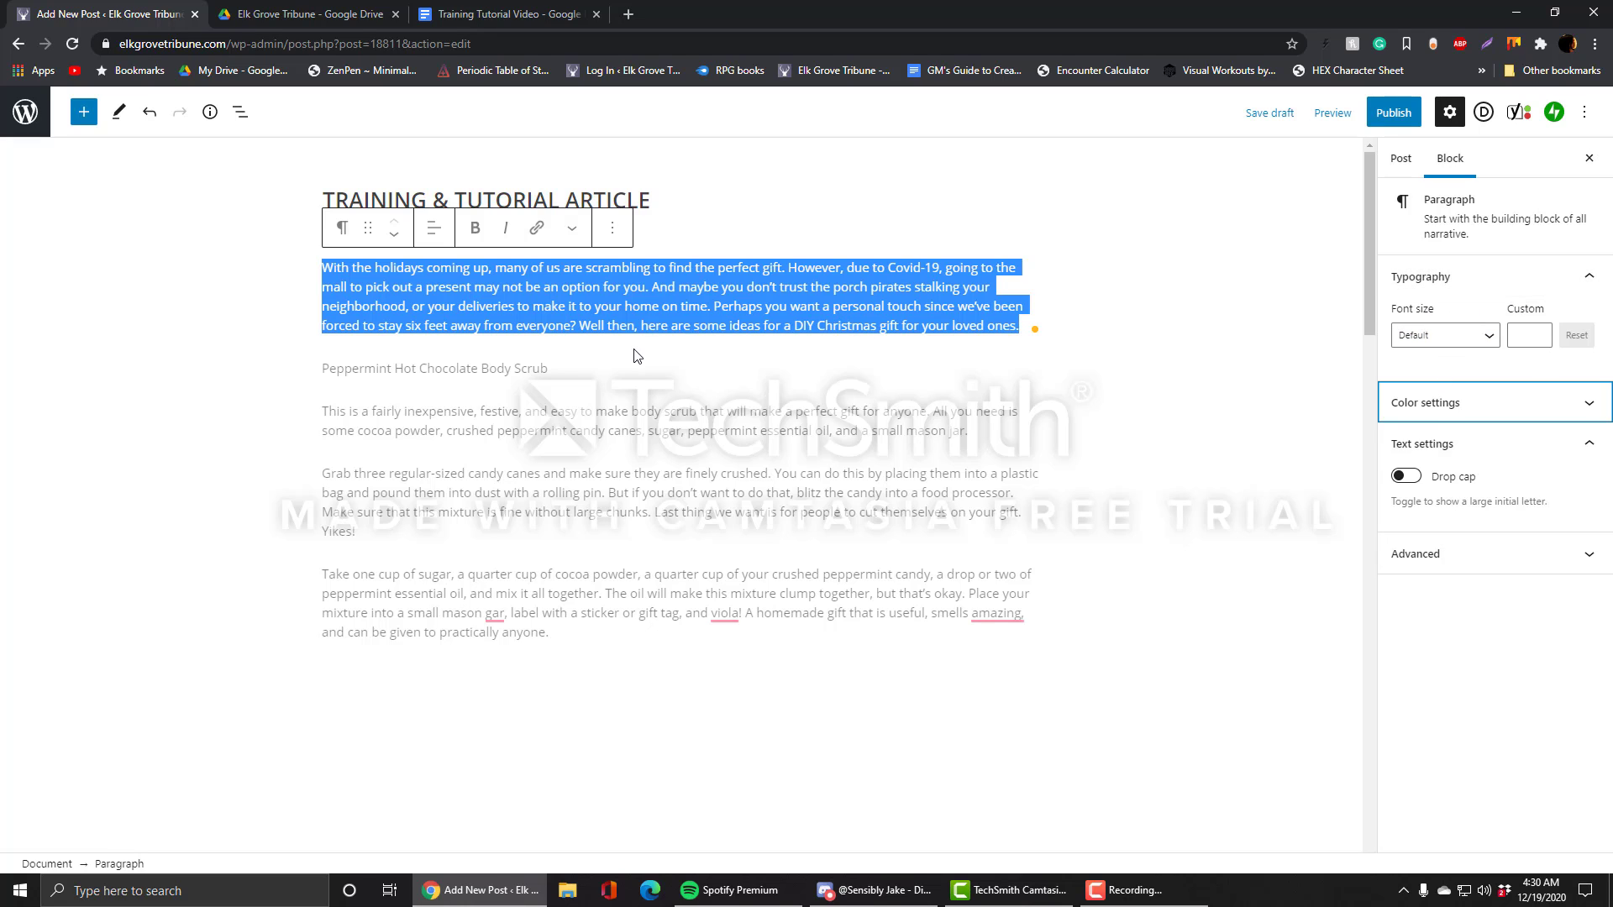
pyautogui.click(472, 306)
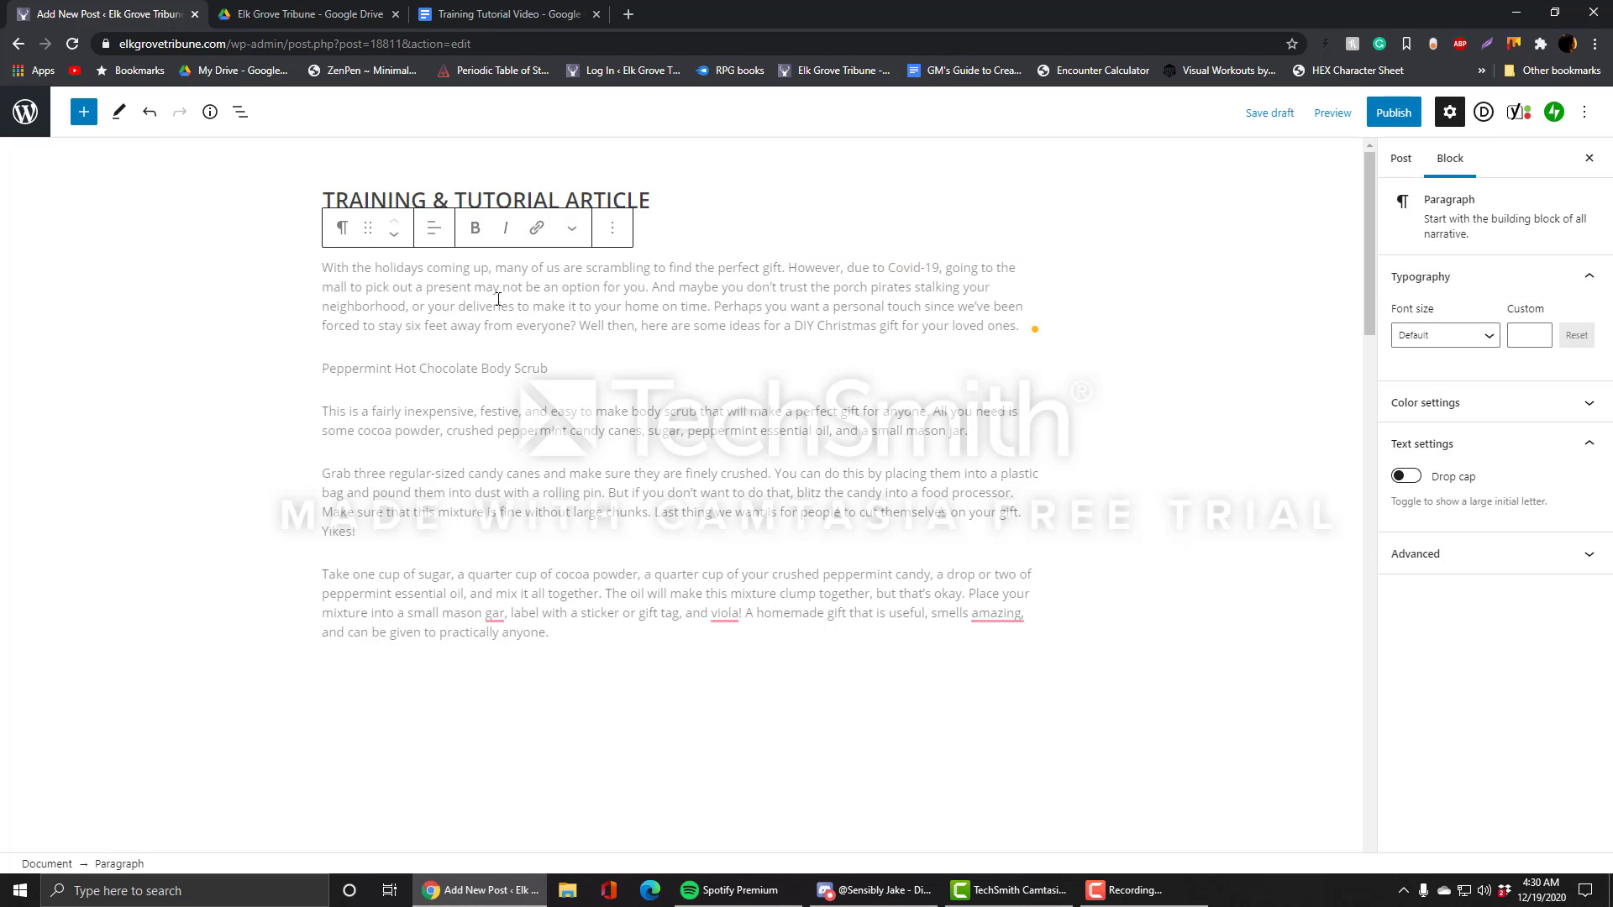
pyautogui.click(434, 227)
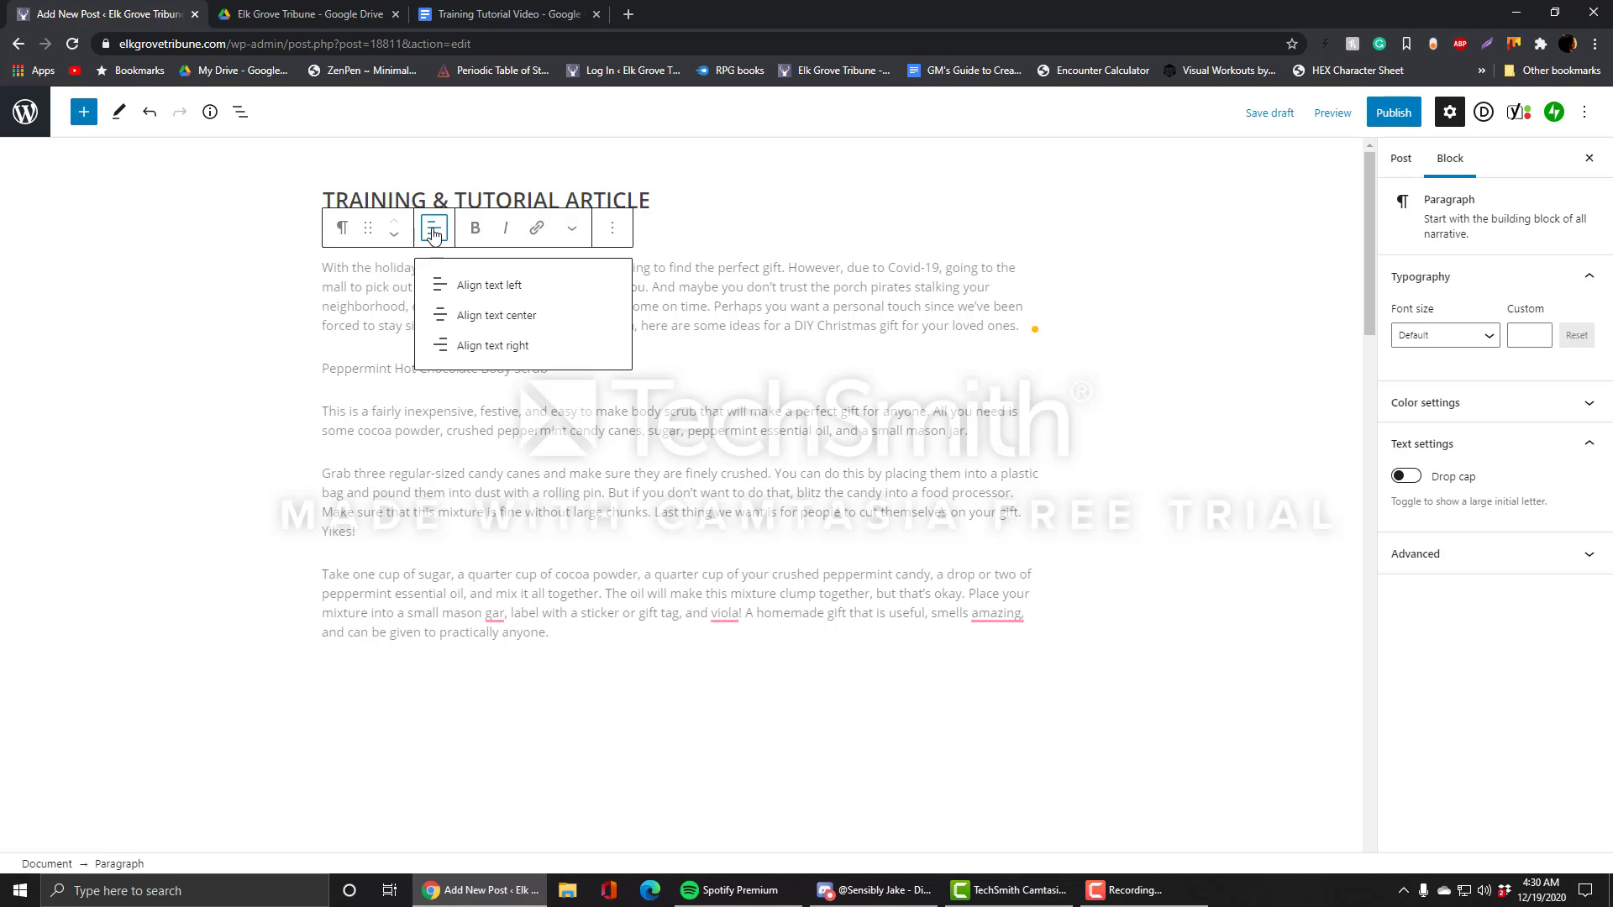
pyautogui.click(734, 306)
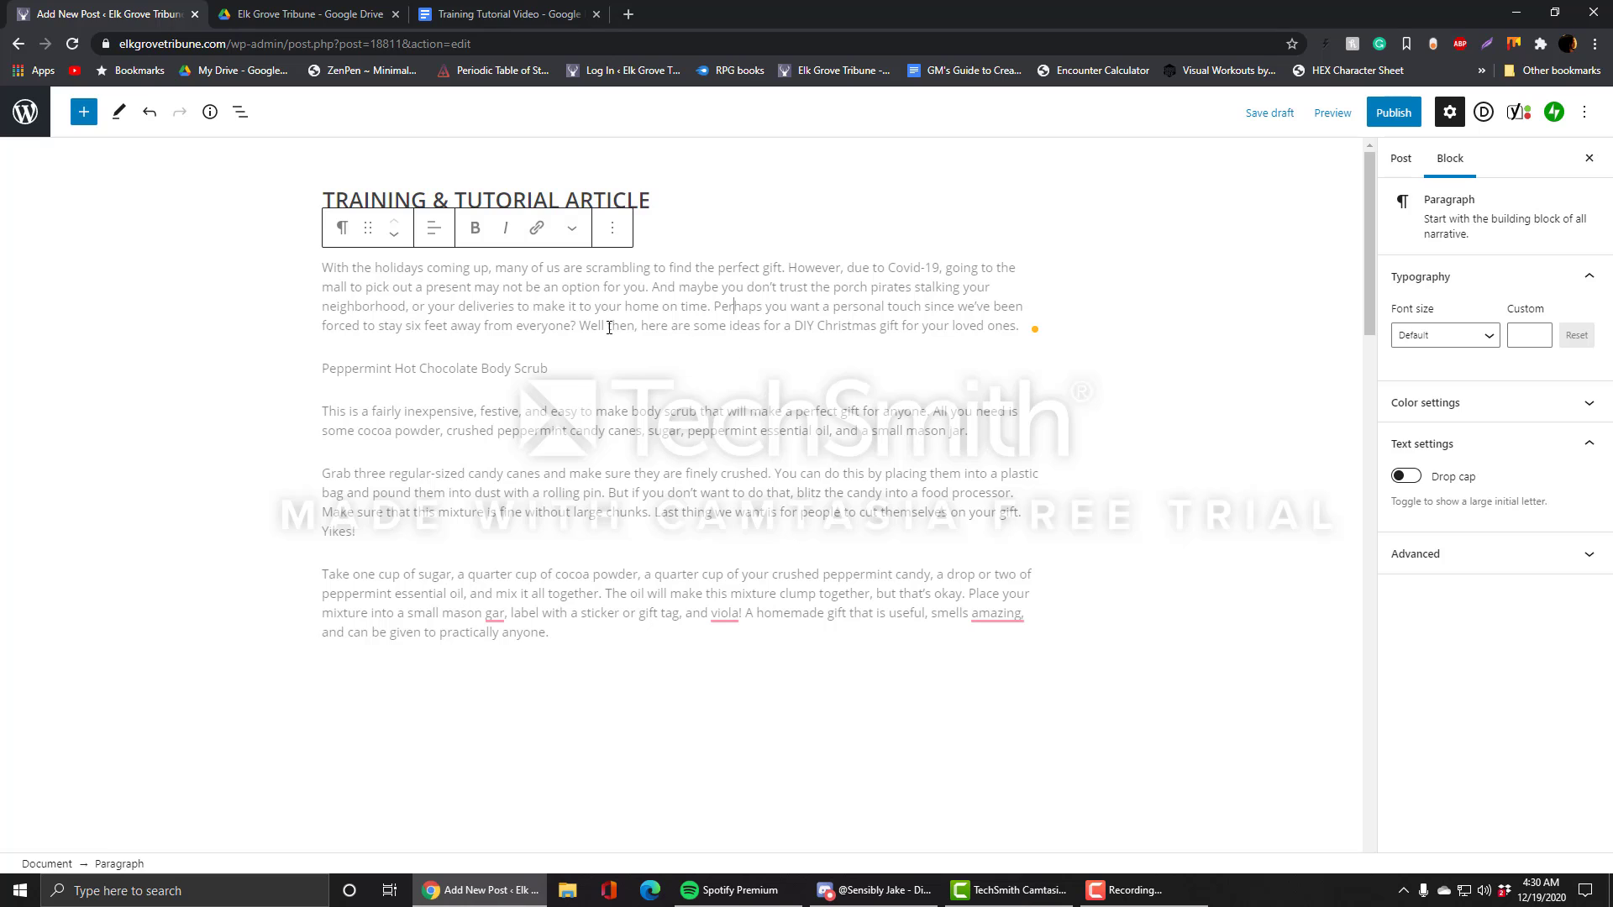
pyautogui.click(572, 325)
# Step: Transform the "Peppermint Hot Chocolate Body Scrub" line into a Heading block and set it to level H1
pyautogui.moveTo(550, 368); pyautogui.dragTo(321, 369)
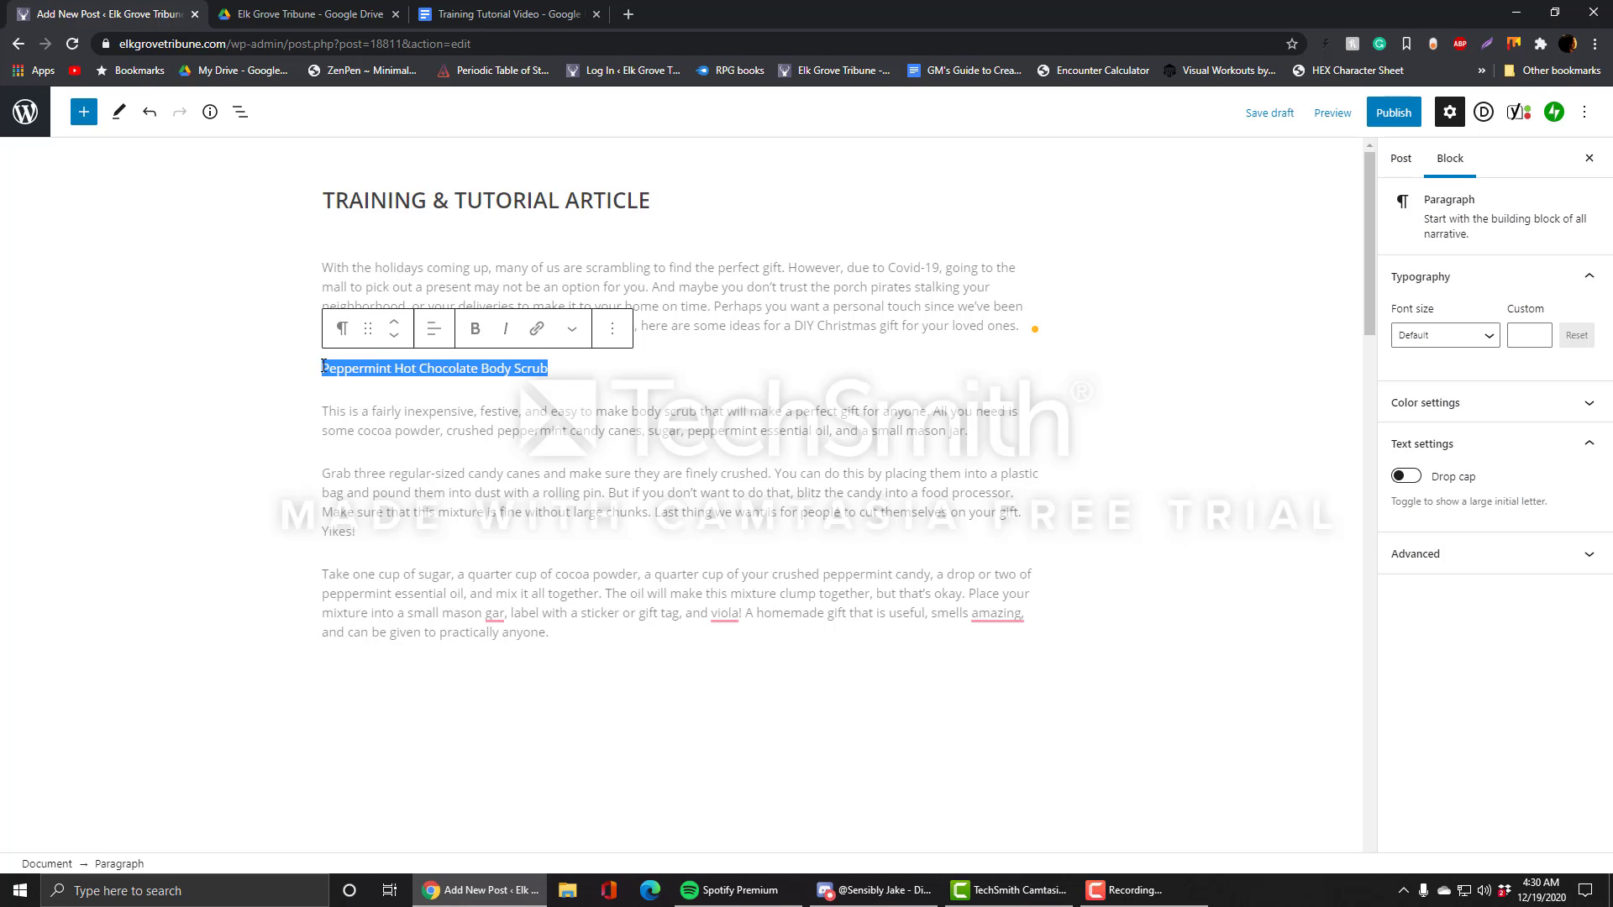
pyautogui.click(497, 370)
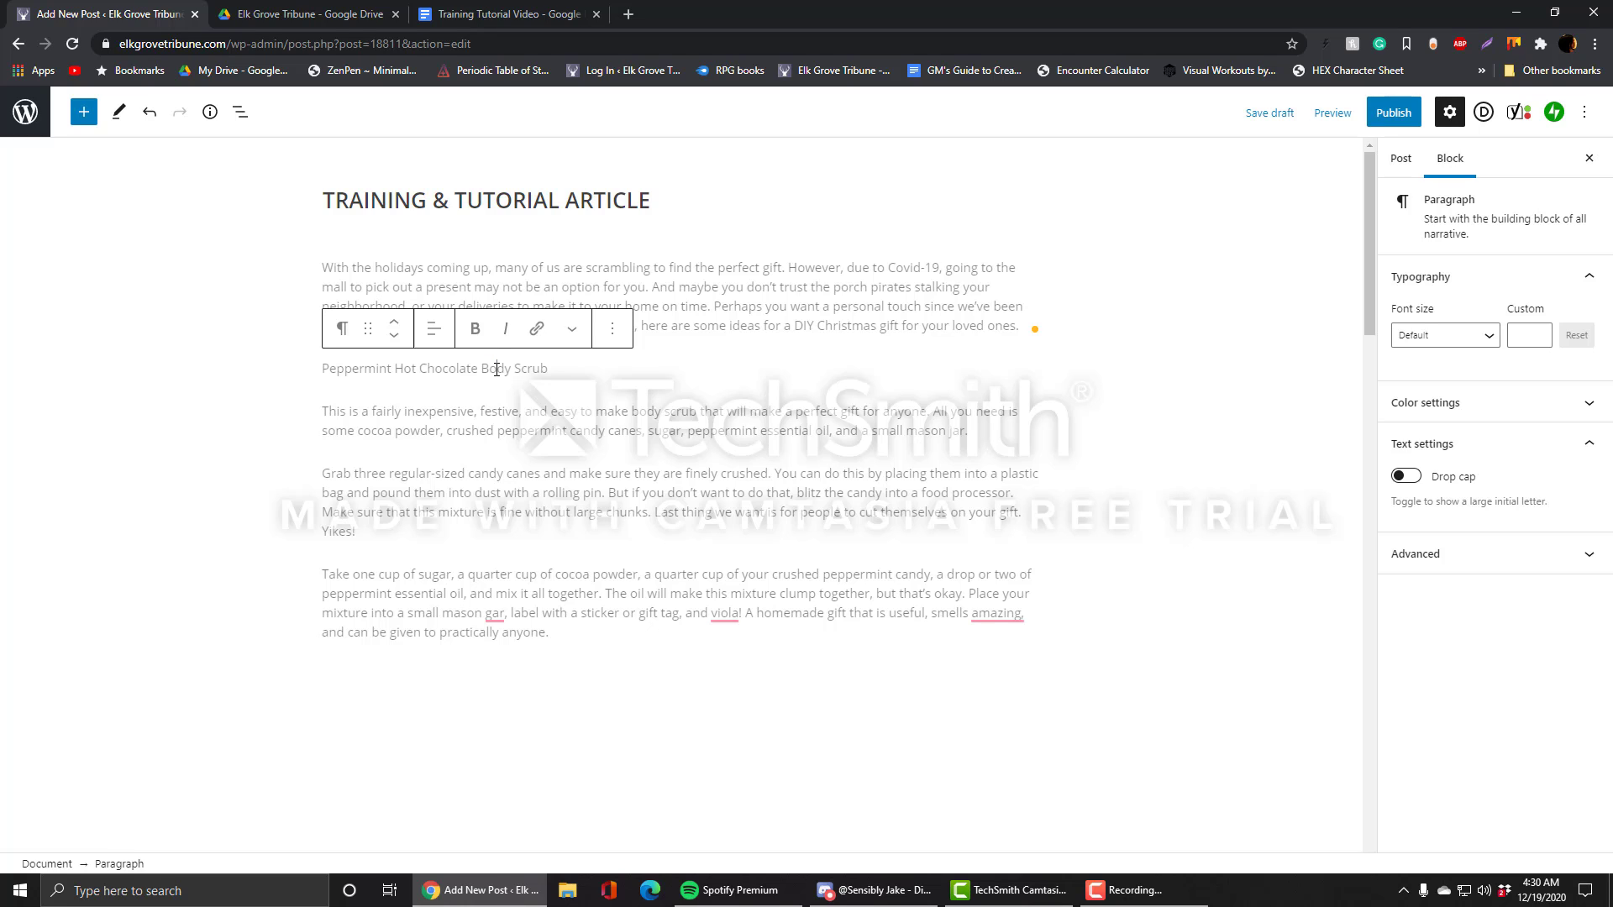
pyautogui.moveTo(548, 368); pyautogui.dragTo(324, 371)
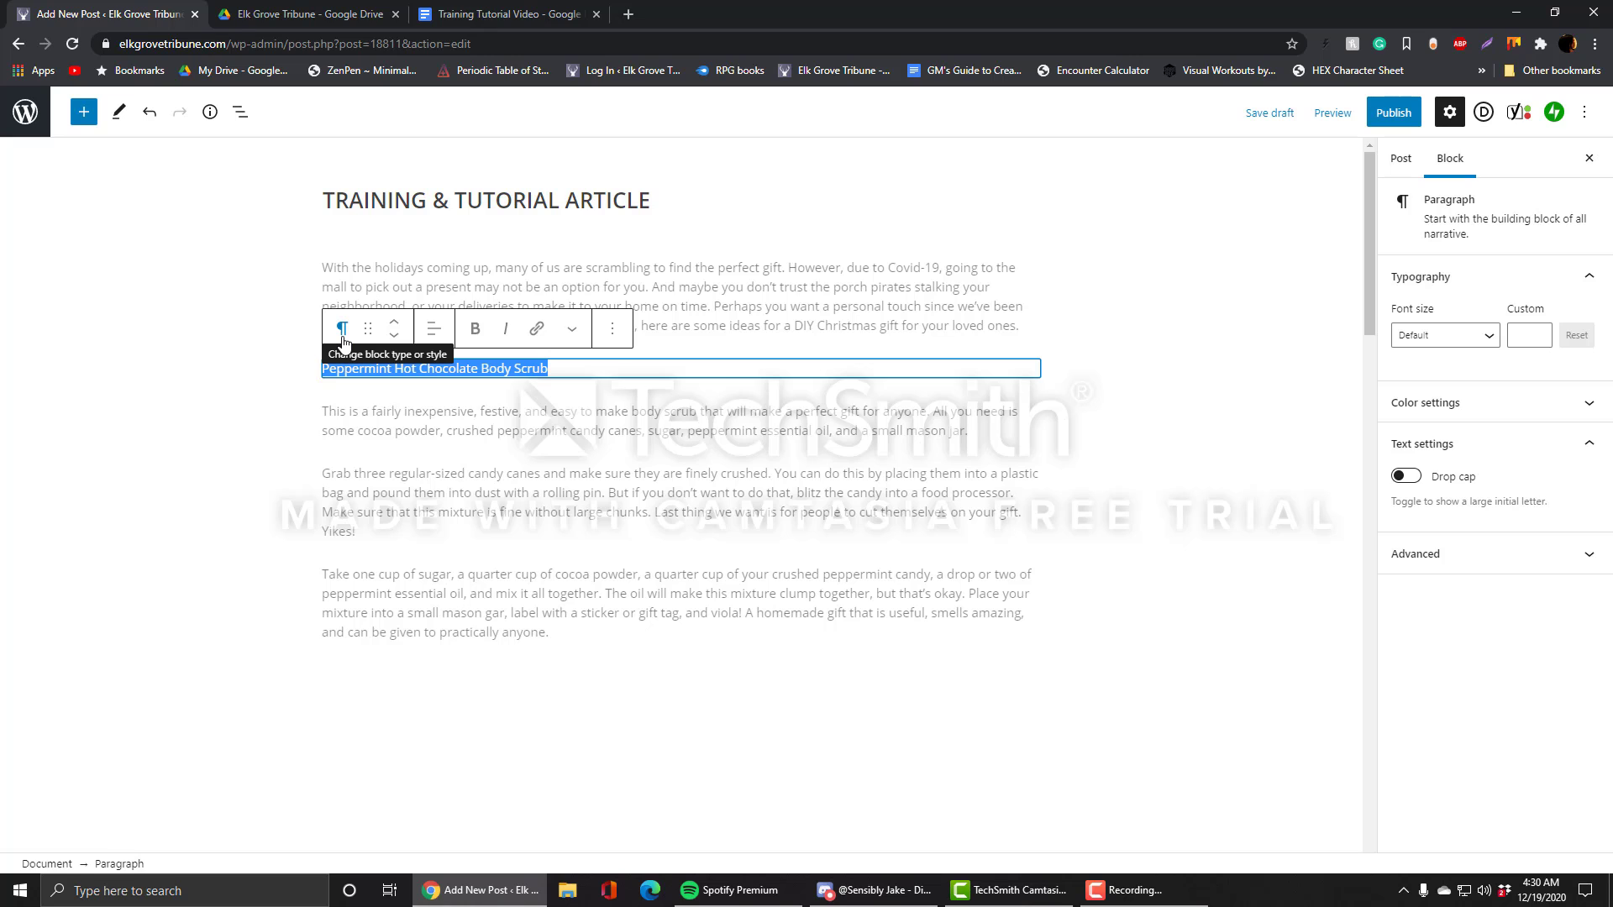
pyautogui.click(342, 336)
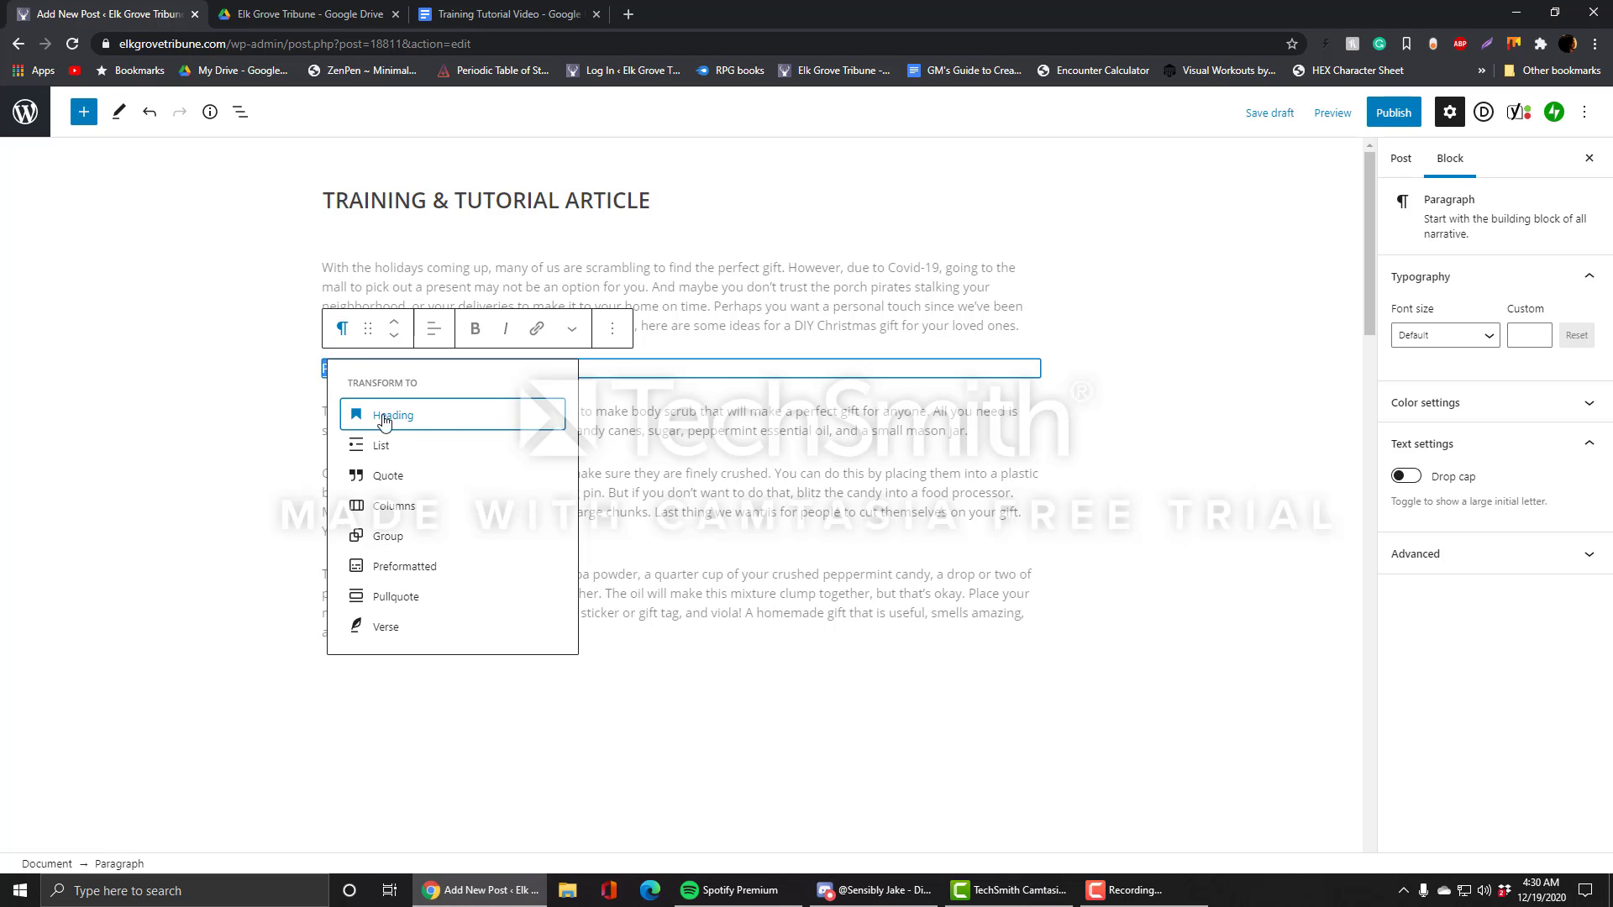
pyautogui.click(433, 425)
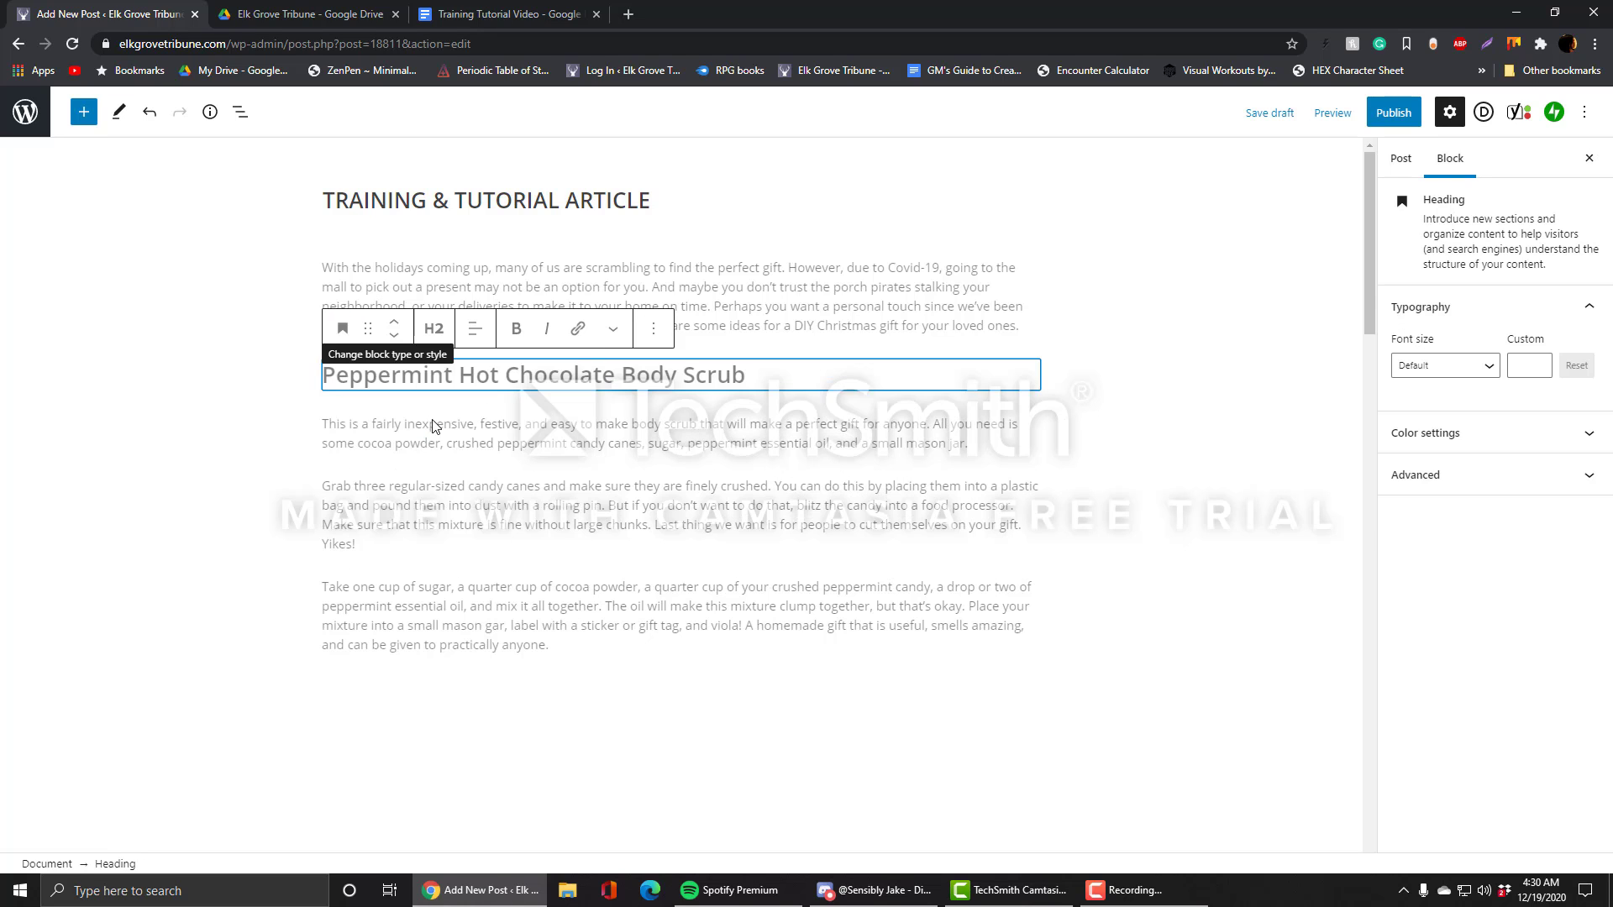
pyautogui.click(434, 333)
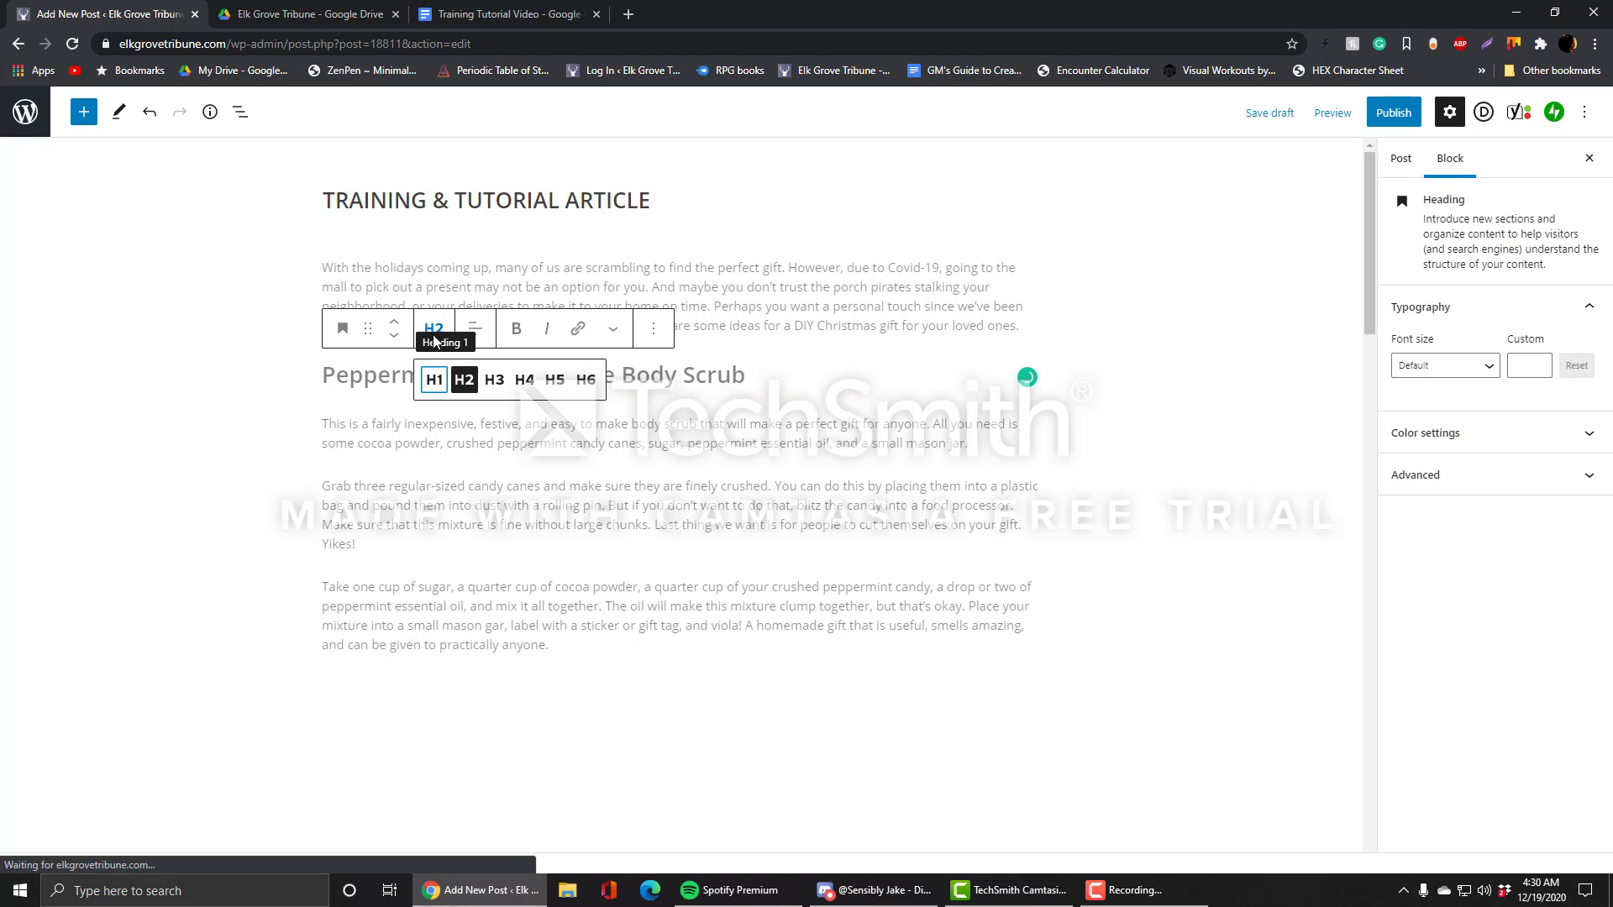
pyautogui.click(434, 380)
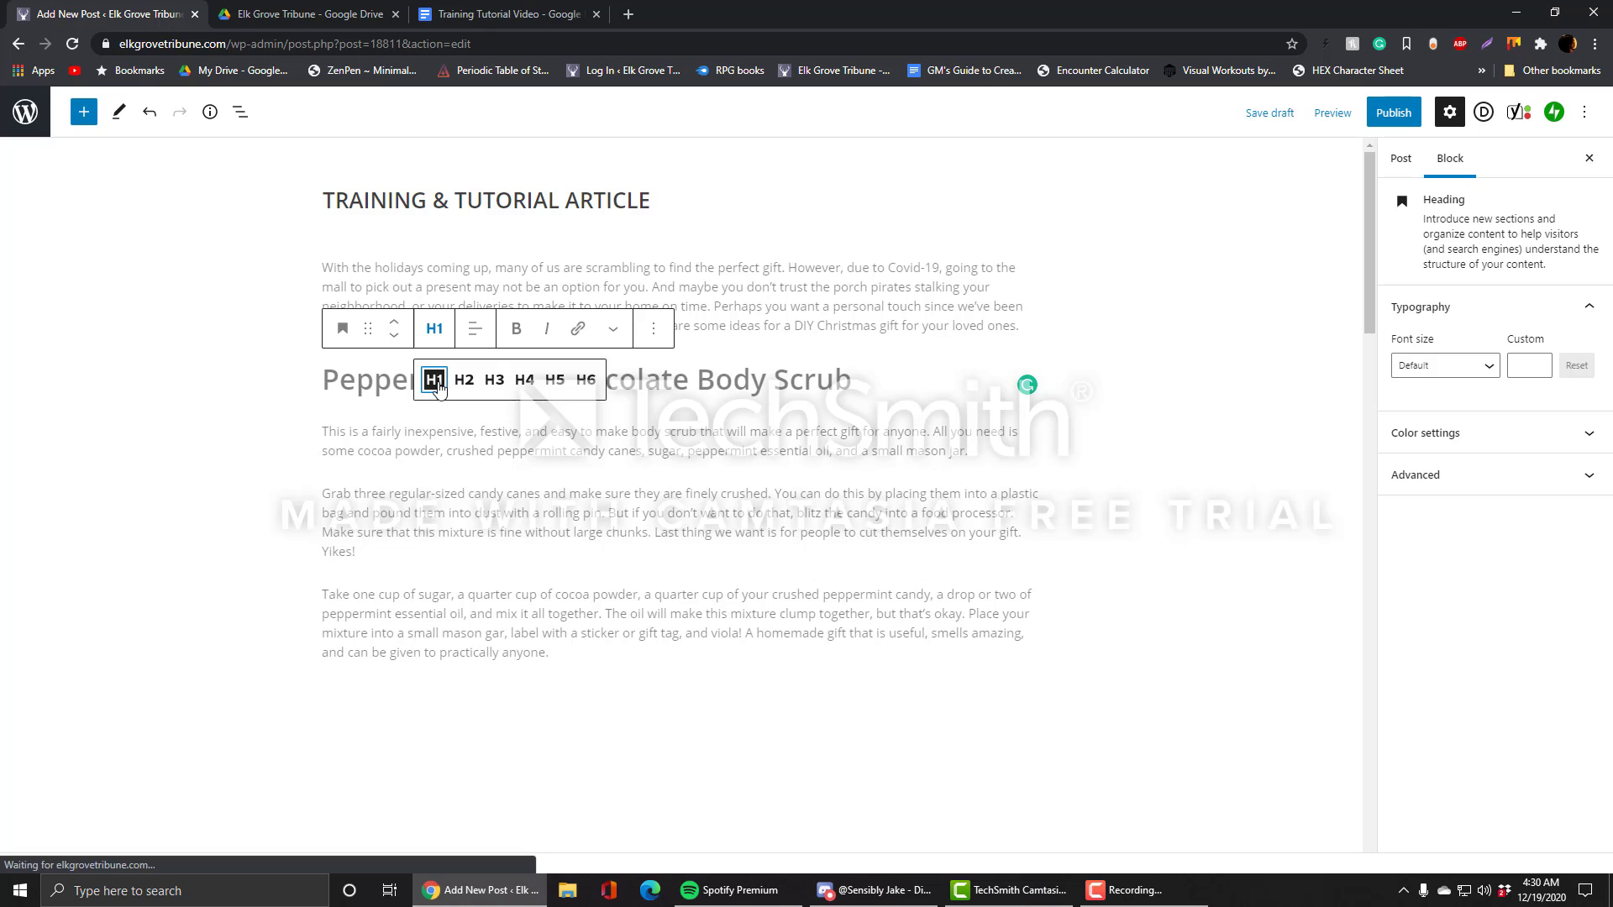
# Step: Left-align the text of the "Peppermint Hot Chocolate Body Scrub" heading
pyautogui.click(370, 384)
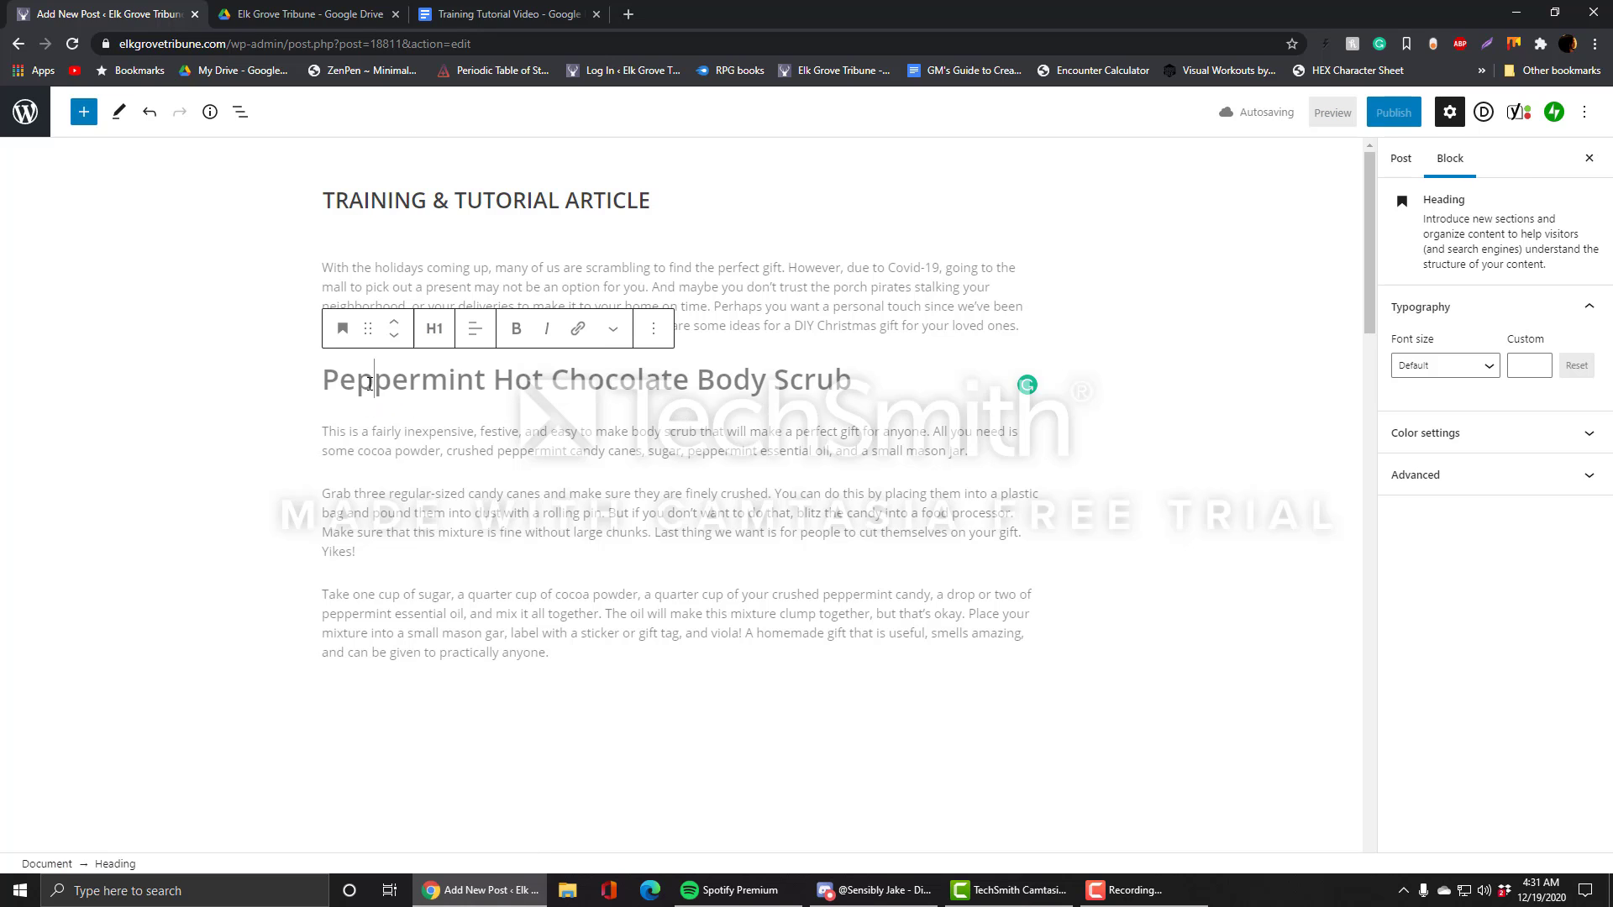
pyautogui.click(473, 342)
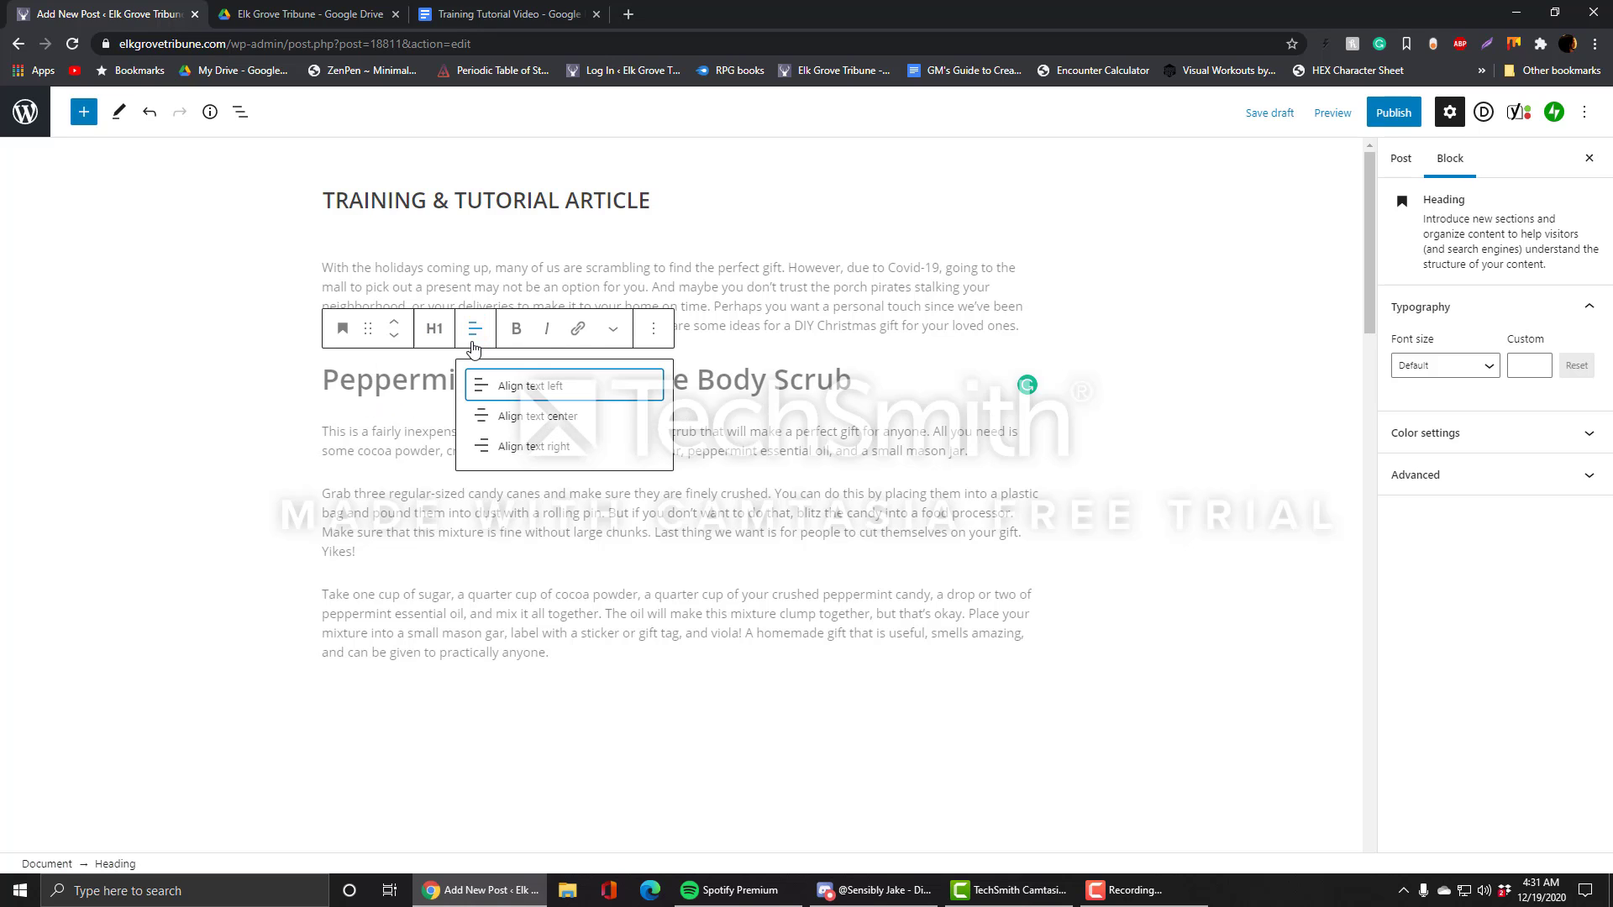
pyautogui.click(492, 386)
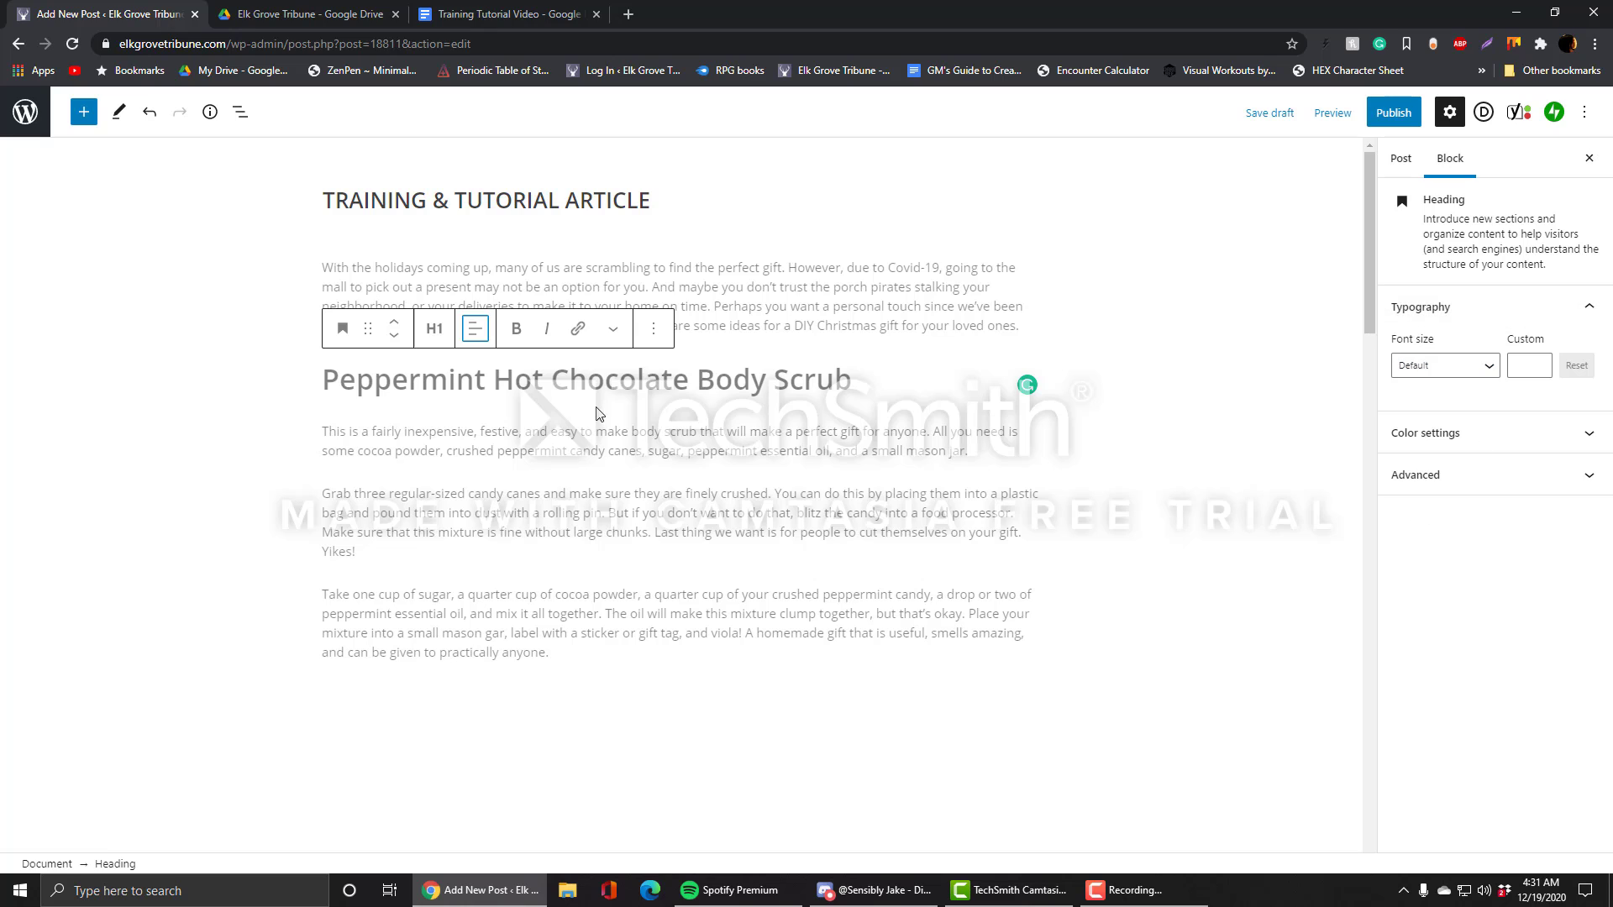
pyautogui.click(586, 383)
pyautogui.click(733, 382)
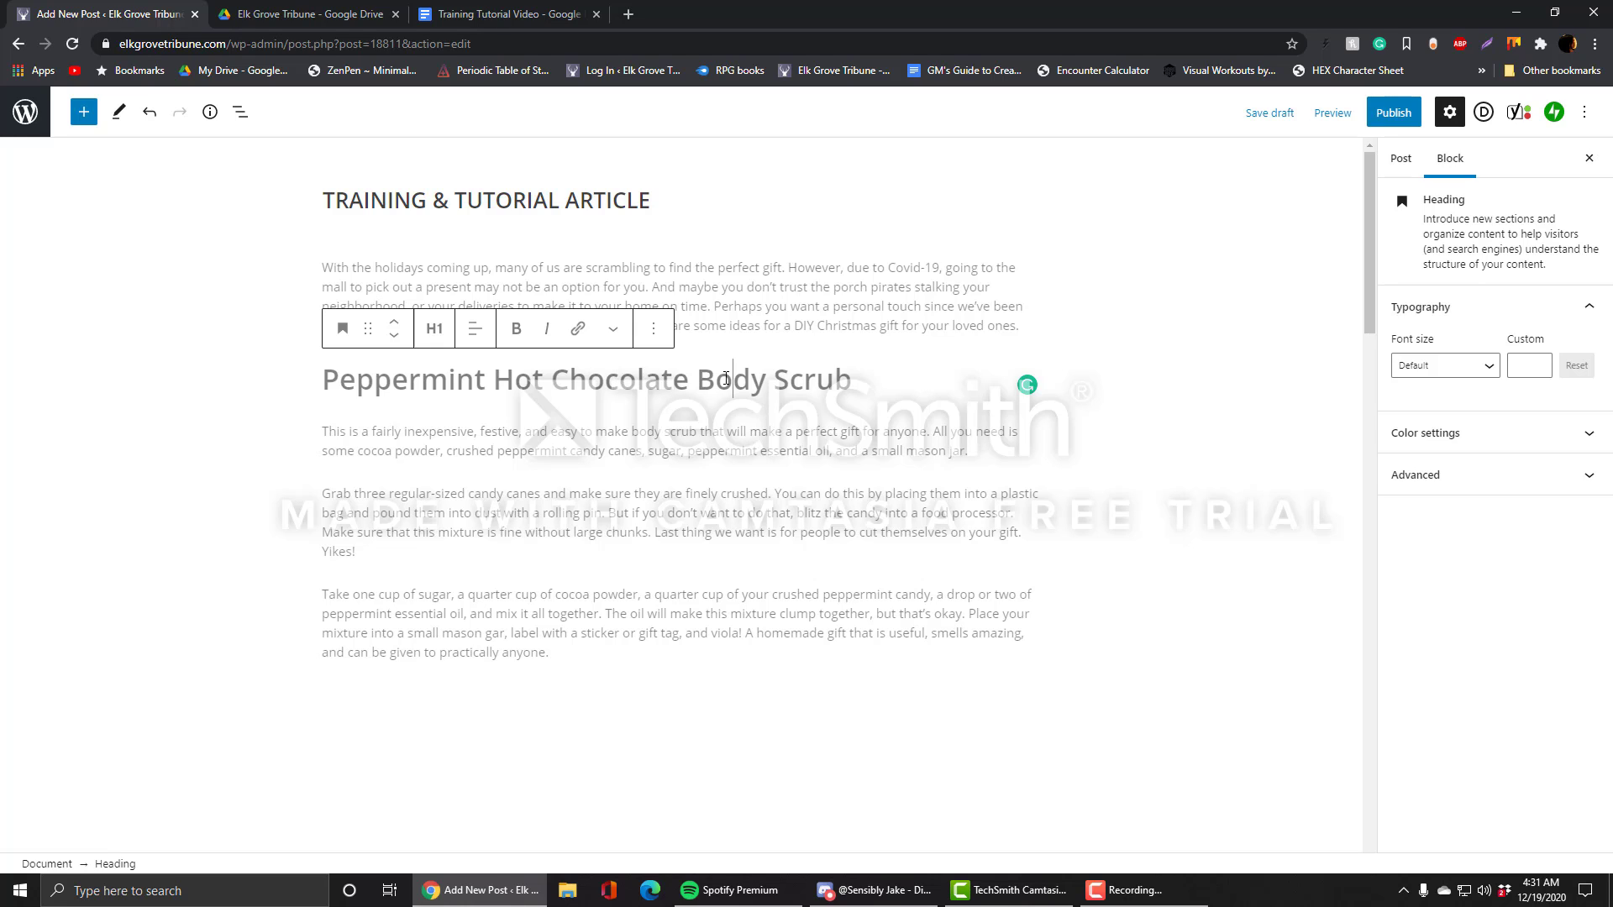
pyautogui.click(339, 382)
pyautogui.doubleClick(440, 202)
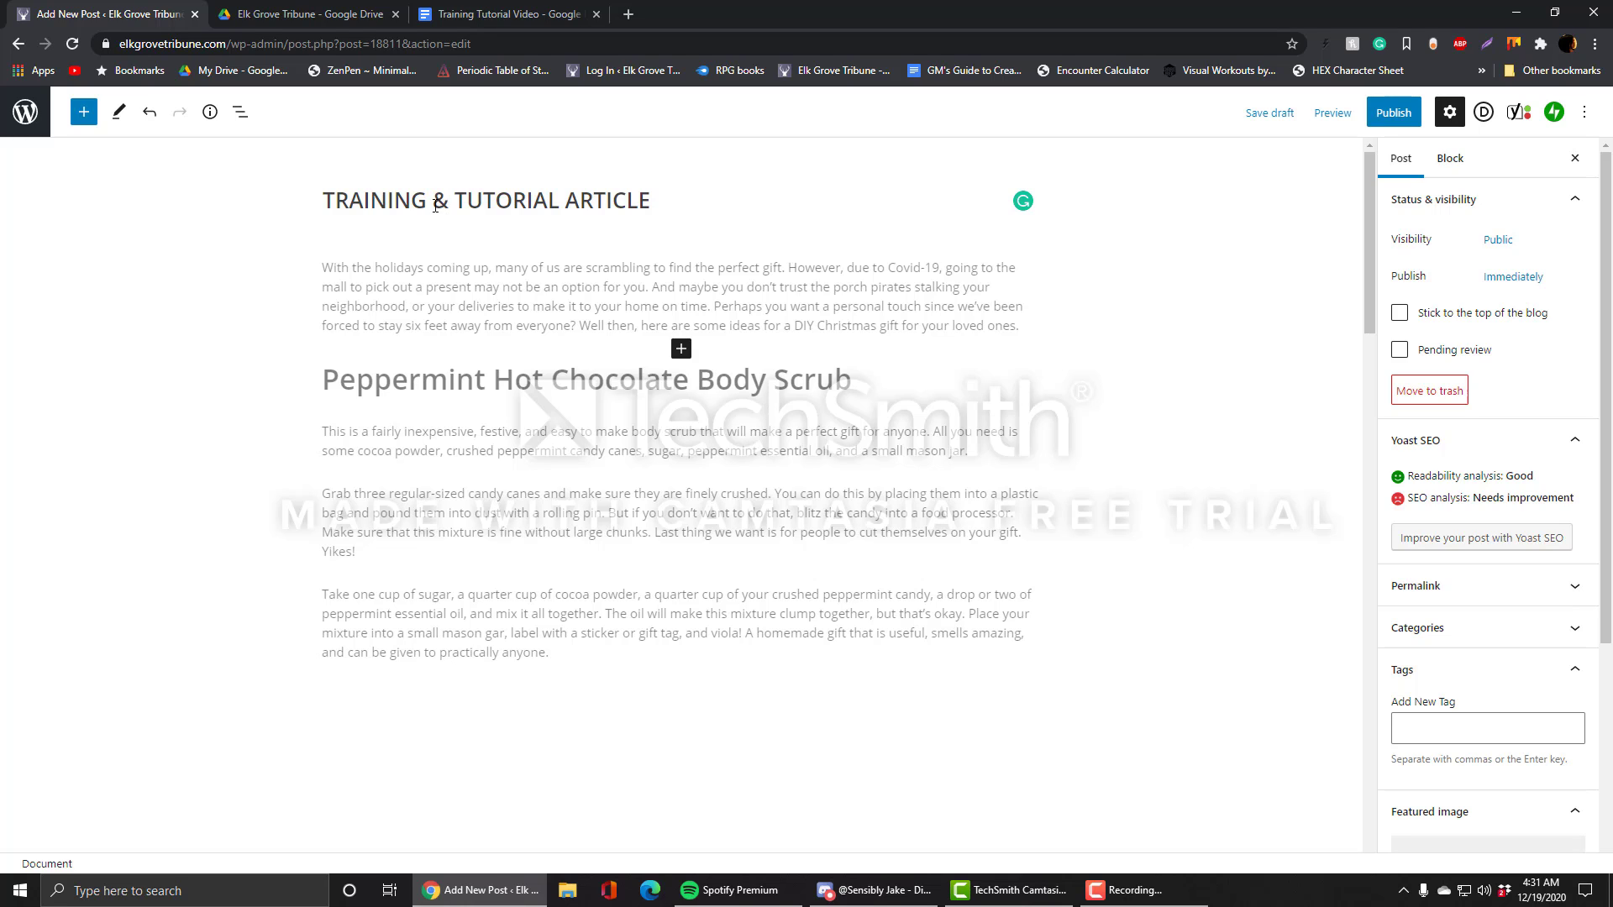
pyautogui.click(520, 448)
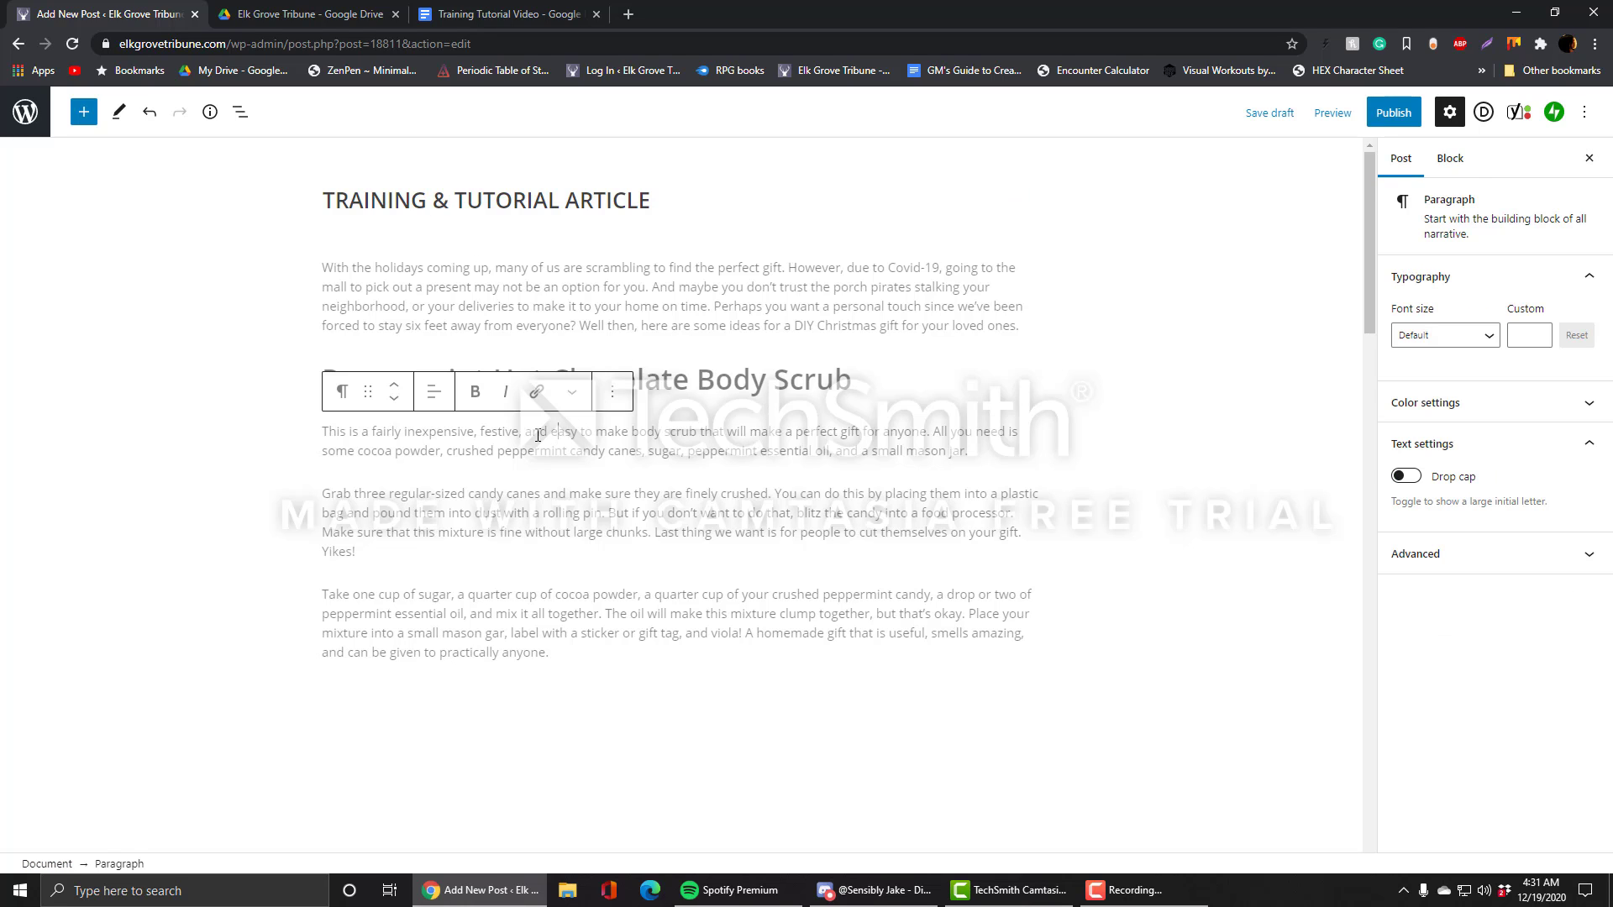
pyautogui.click(770, 382)
# Step: Try adding a line break at the end of the first paragraph under the body scrub heading
pyautogui.click(370, 438)
pyautogui.hotkey('shift', 'Return')
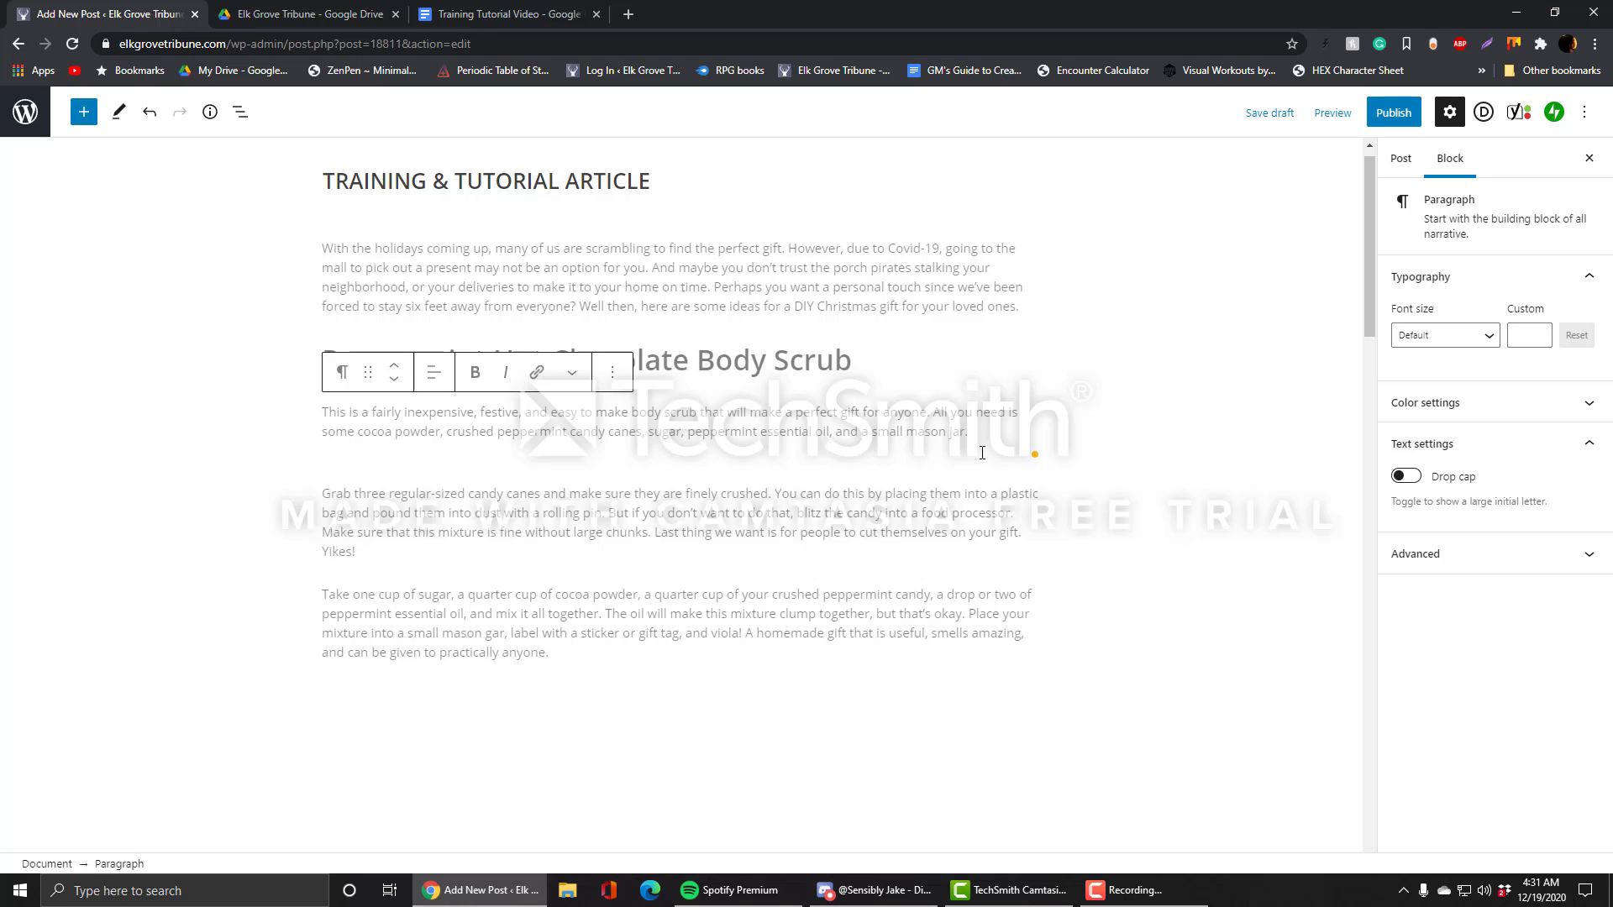
pyautogui.press('BackSpace')
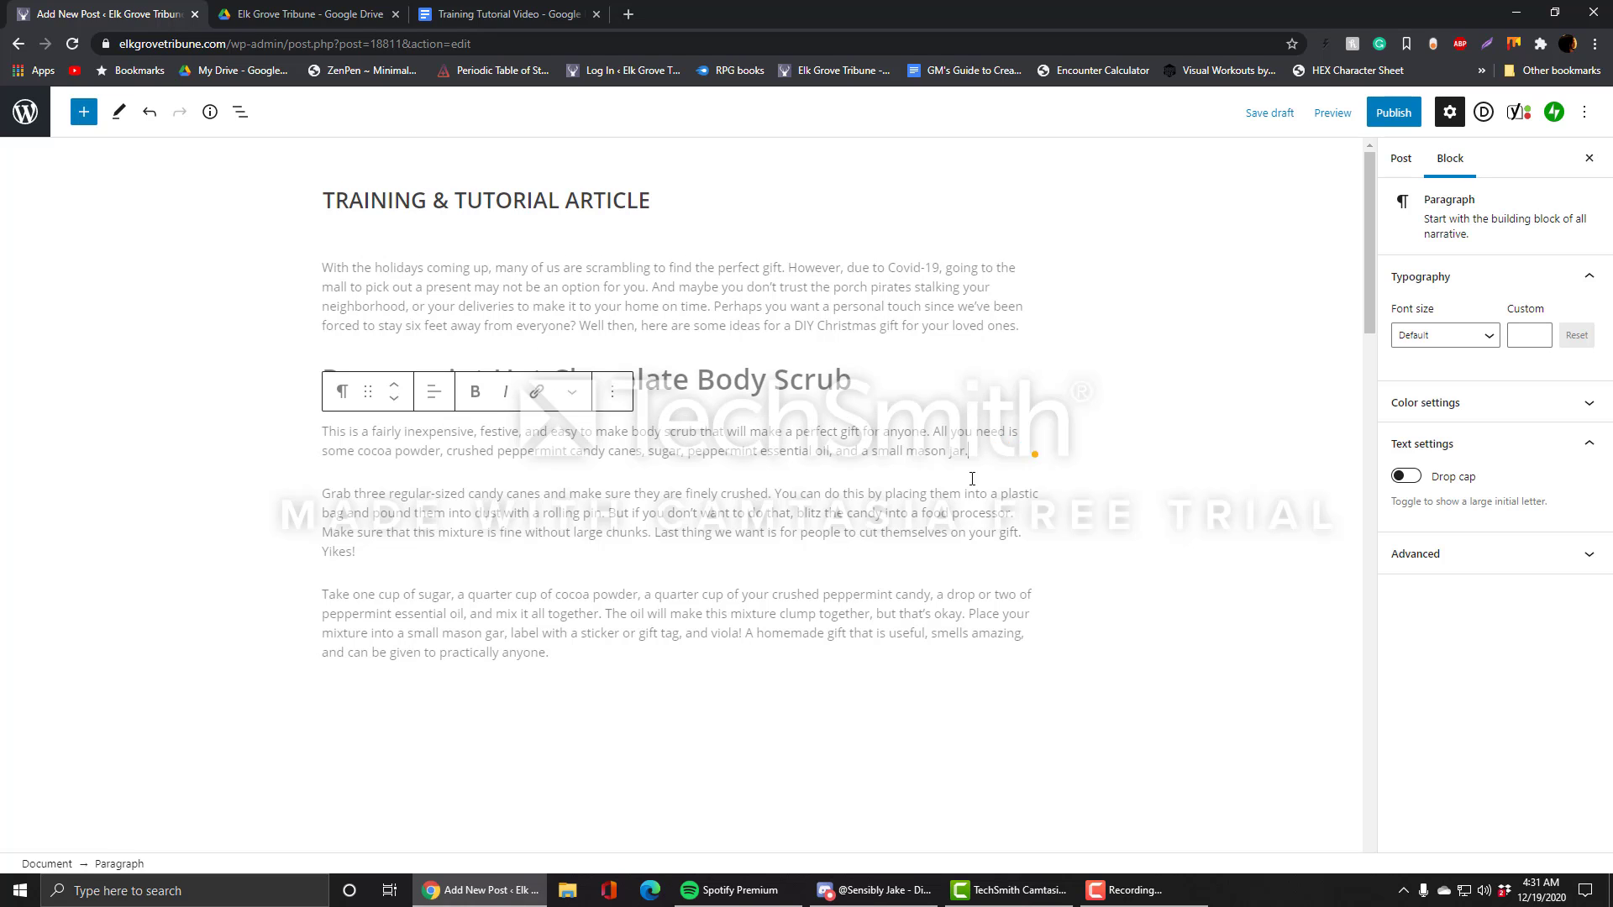
# Step: Start a new block after the article's closing paragraph and make it an Image block
pyautogui.click(691, 614)
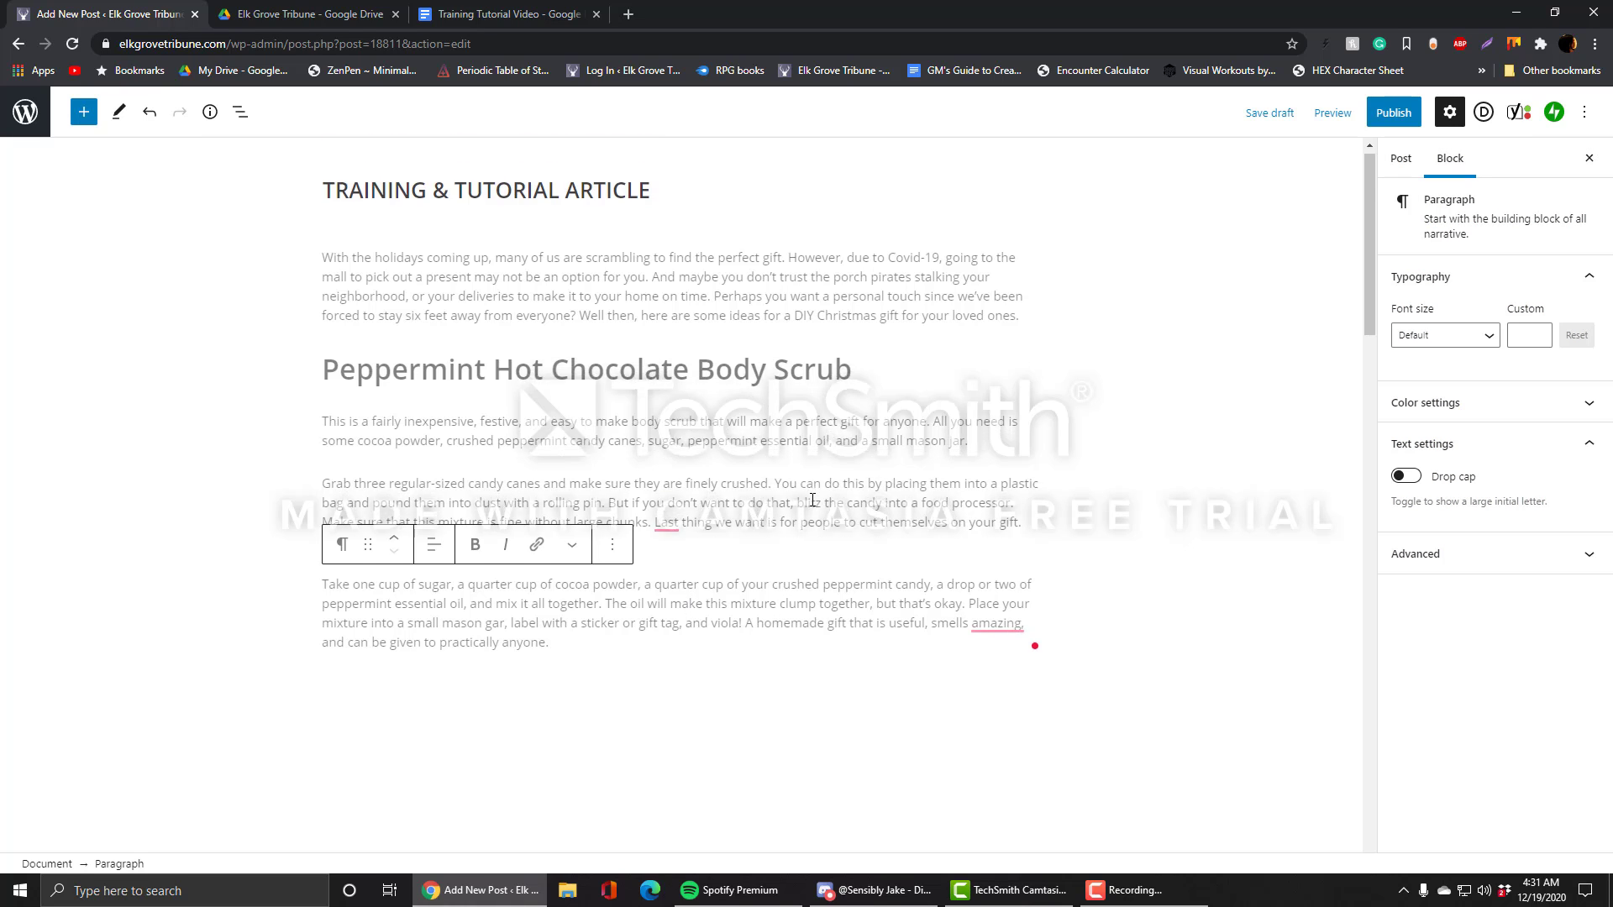
pyautogui.scroll(-2, 715, 487)
pyautogui.click(578, 485)
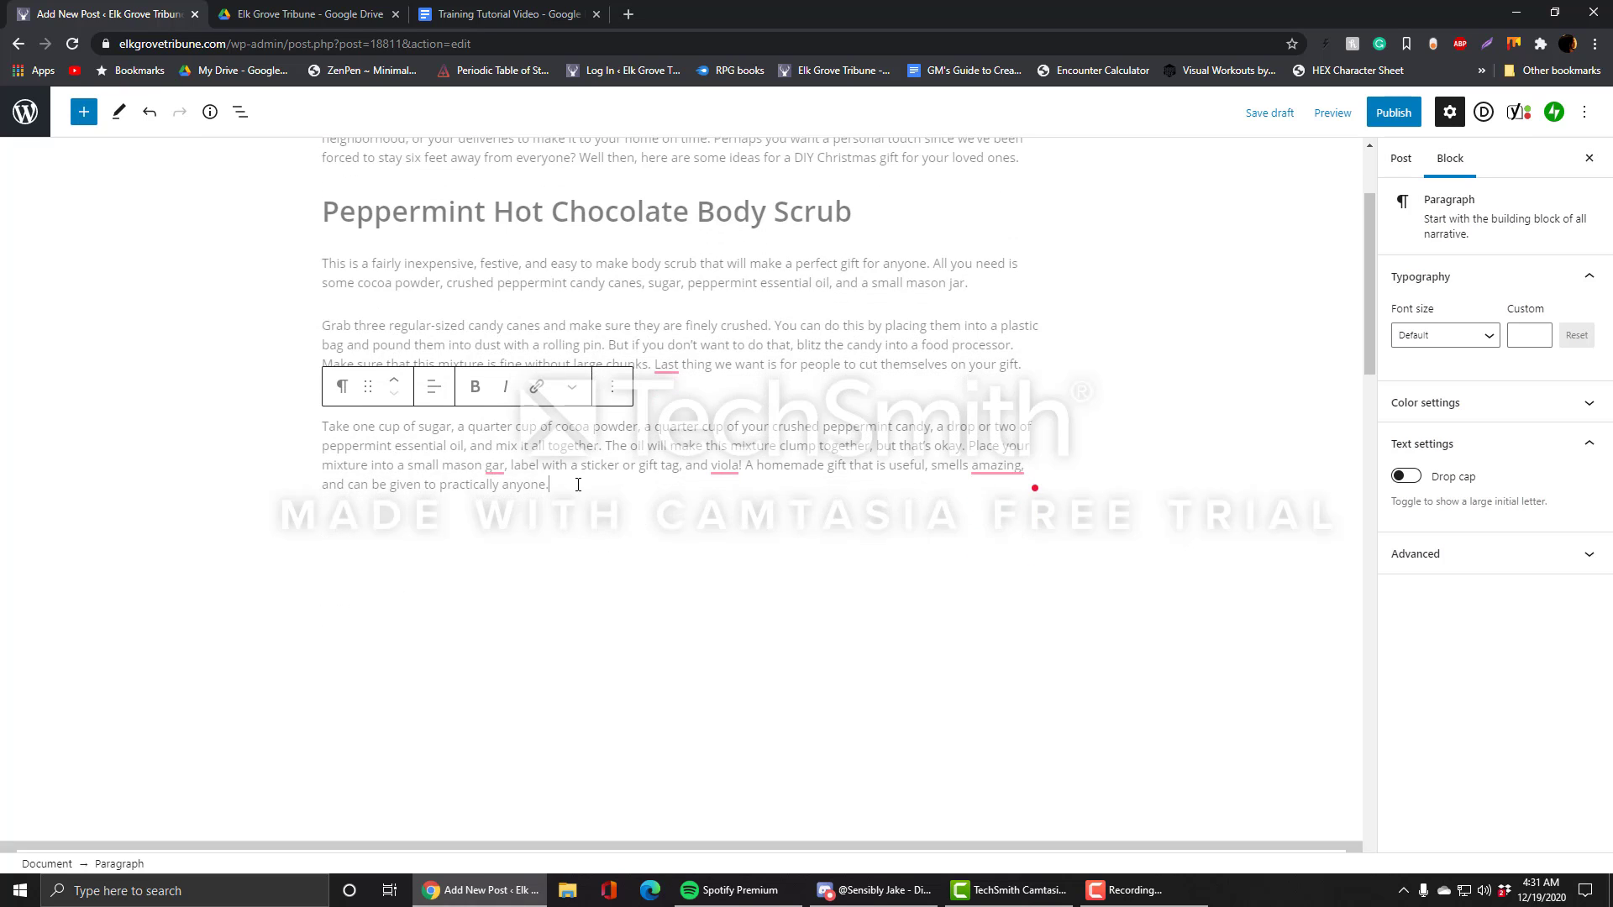
pyautogui.press('Return')
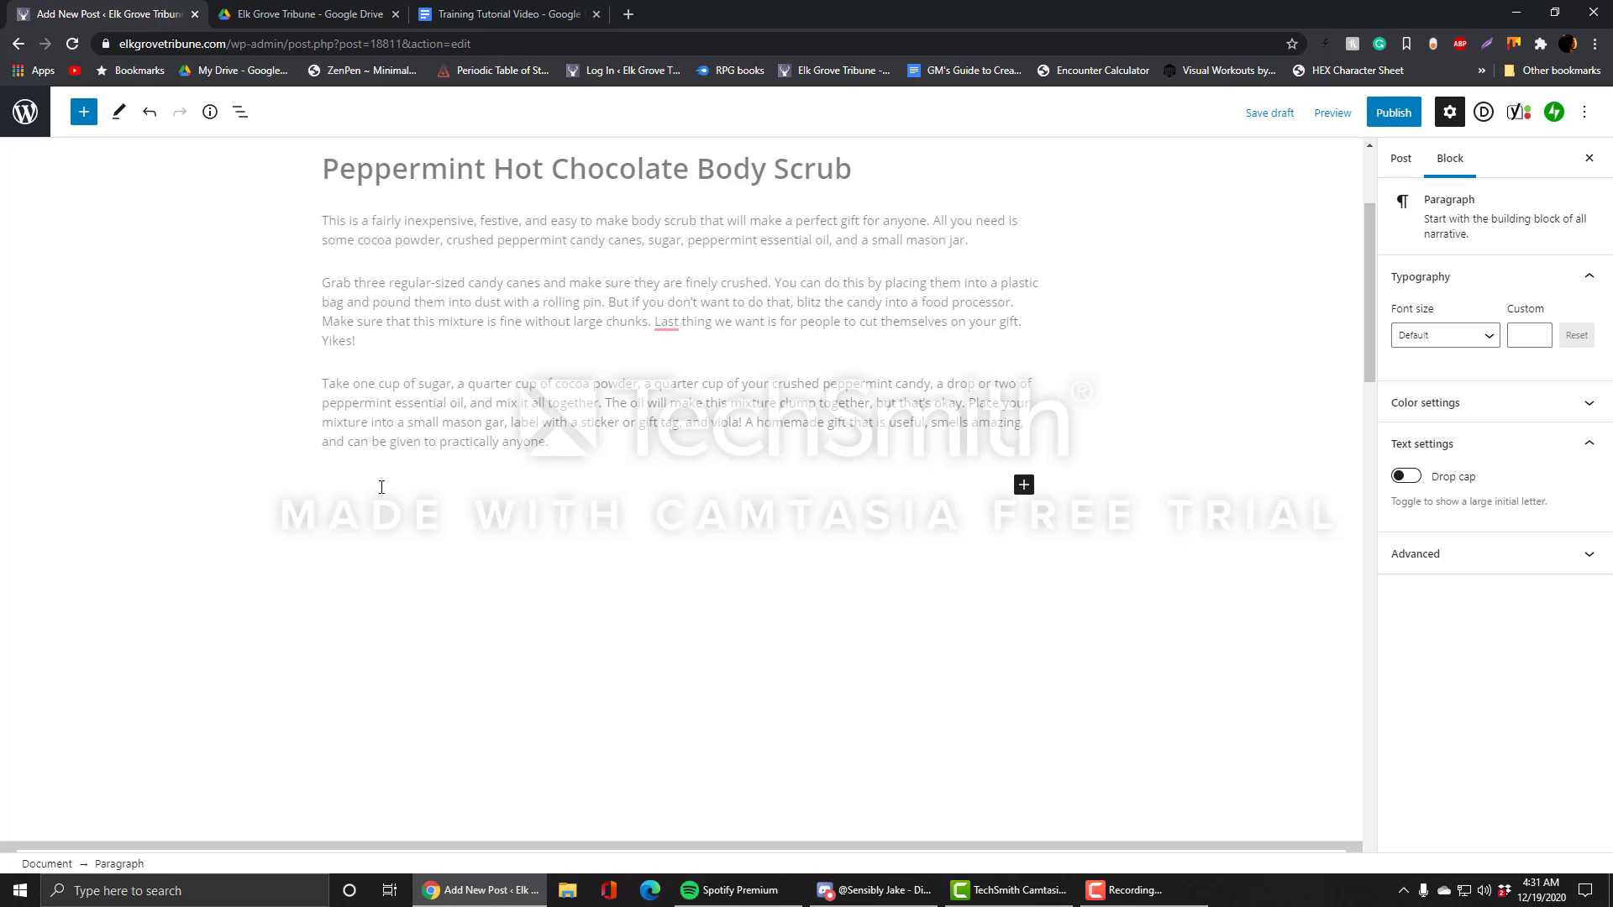
pyautogui.click(1025, 485)
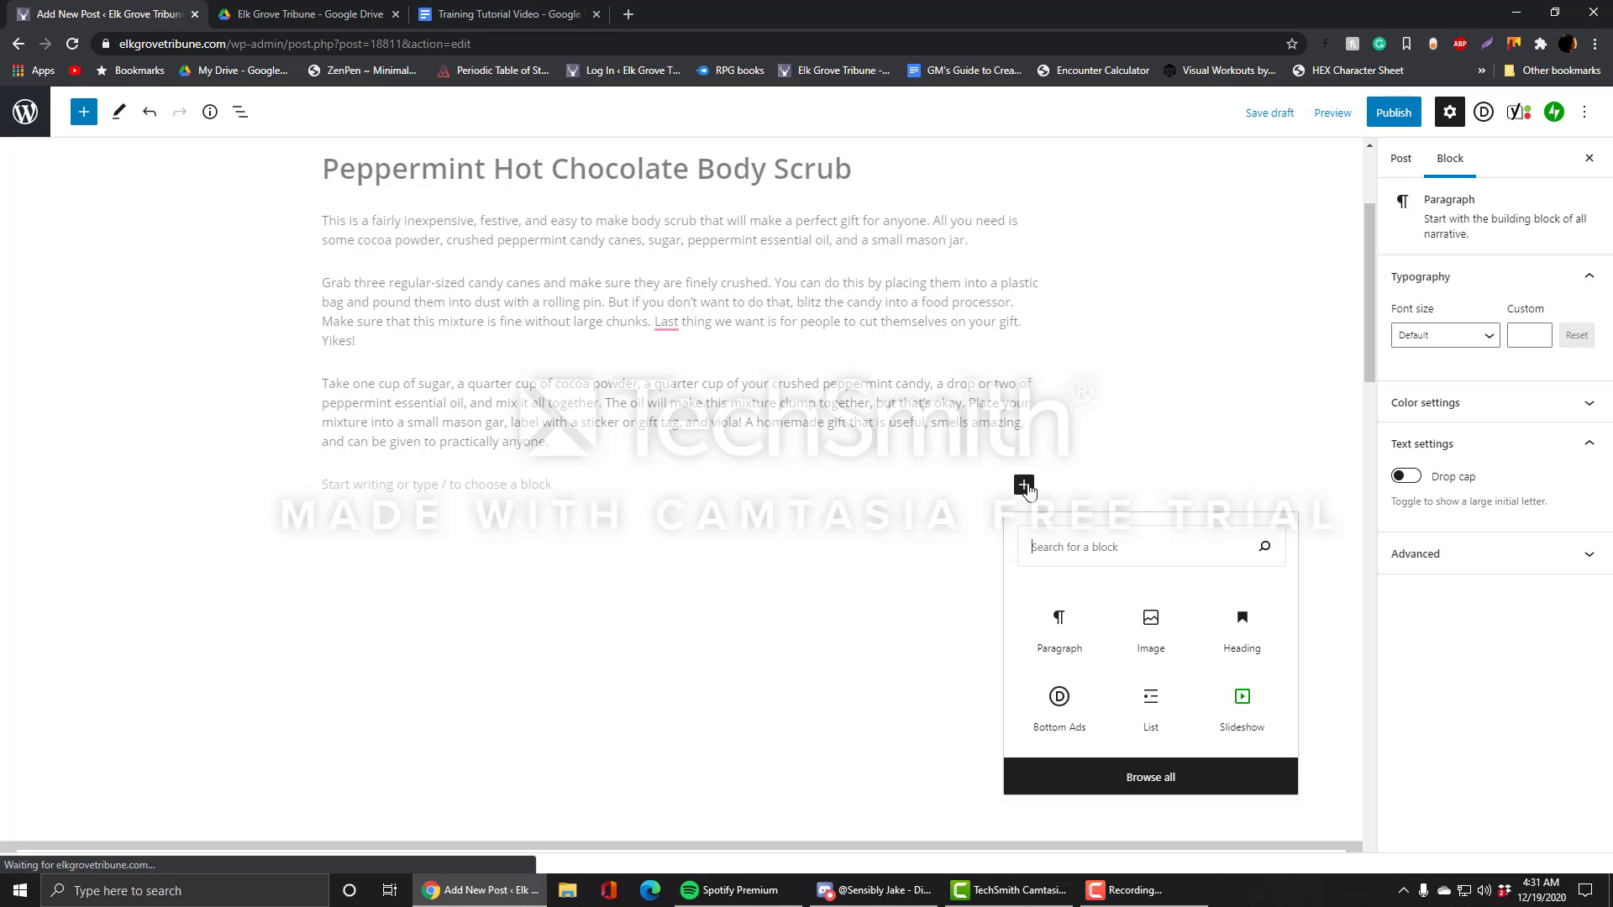
pyautogui.click(1148, 651)
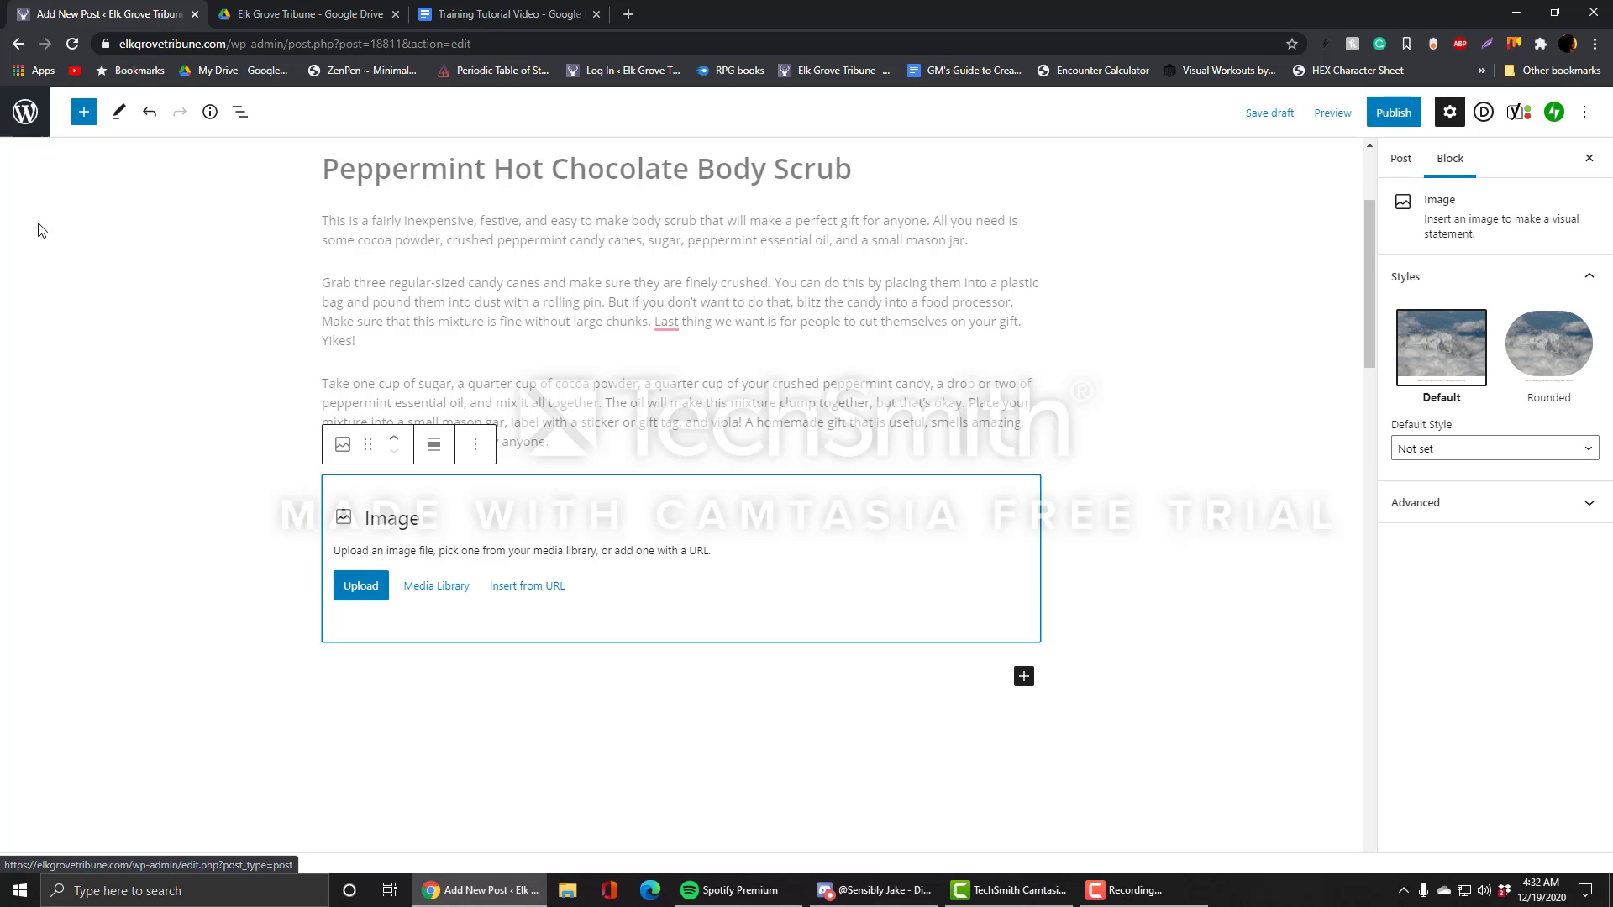
# Step: Leave the editor and open the file upload area of the site's Media Library
pyautogui.click(25, 123)
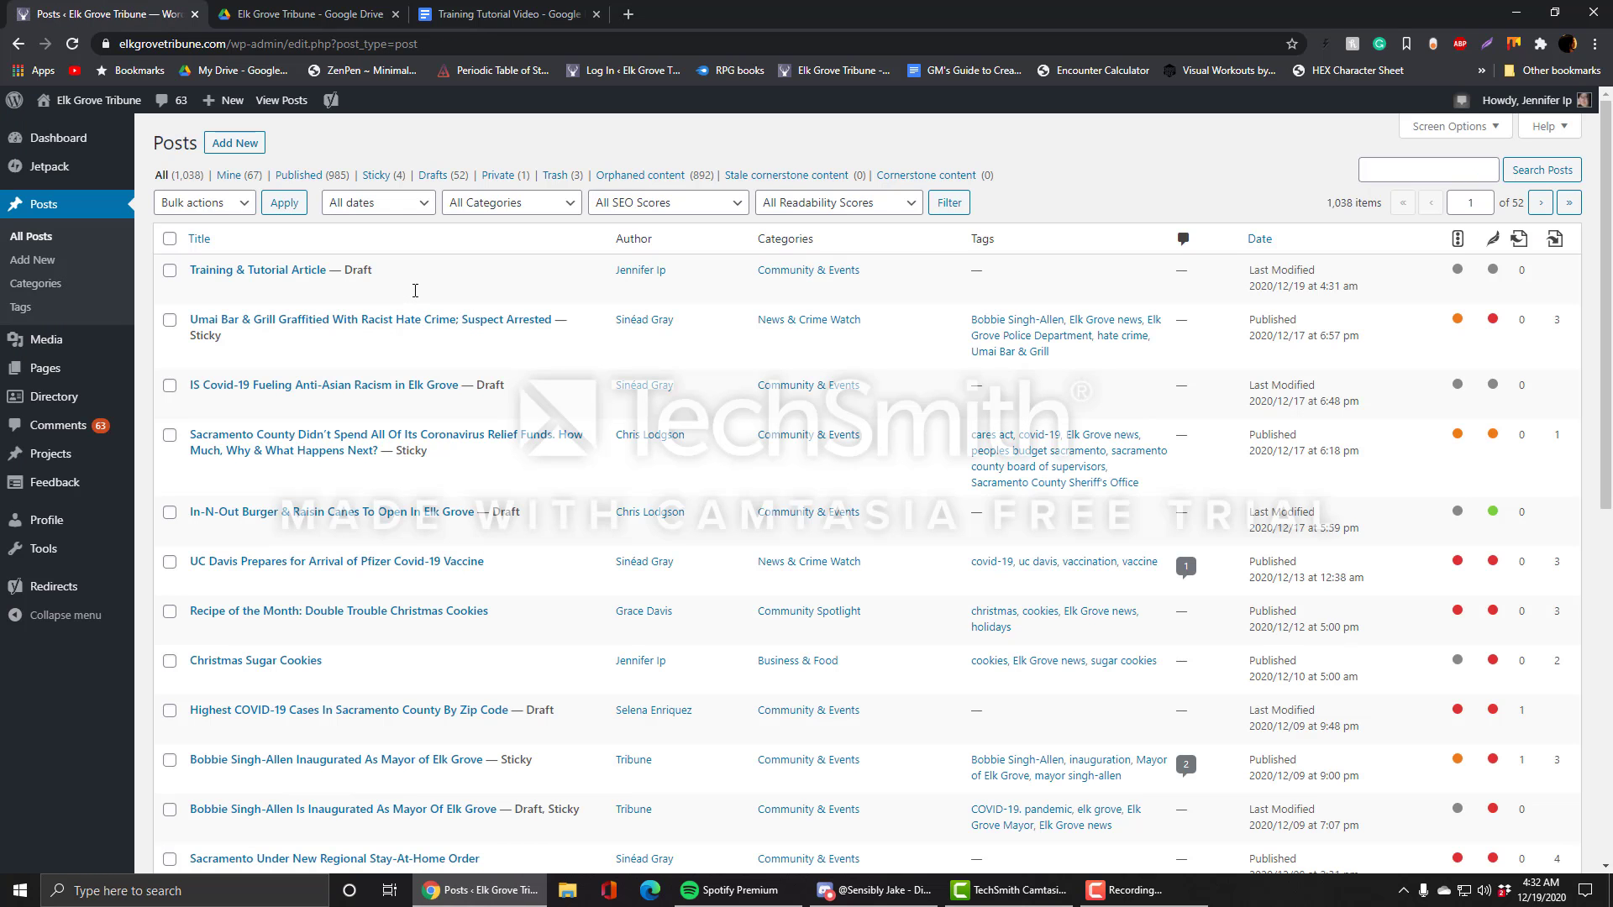
pyautogui.click(80, 340)
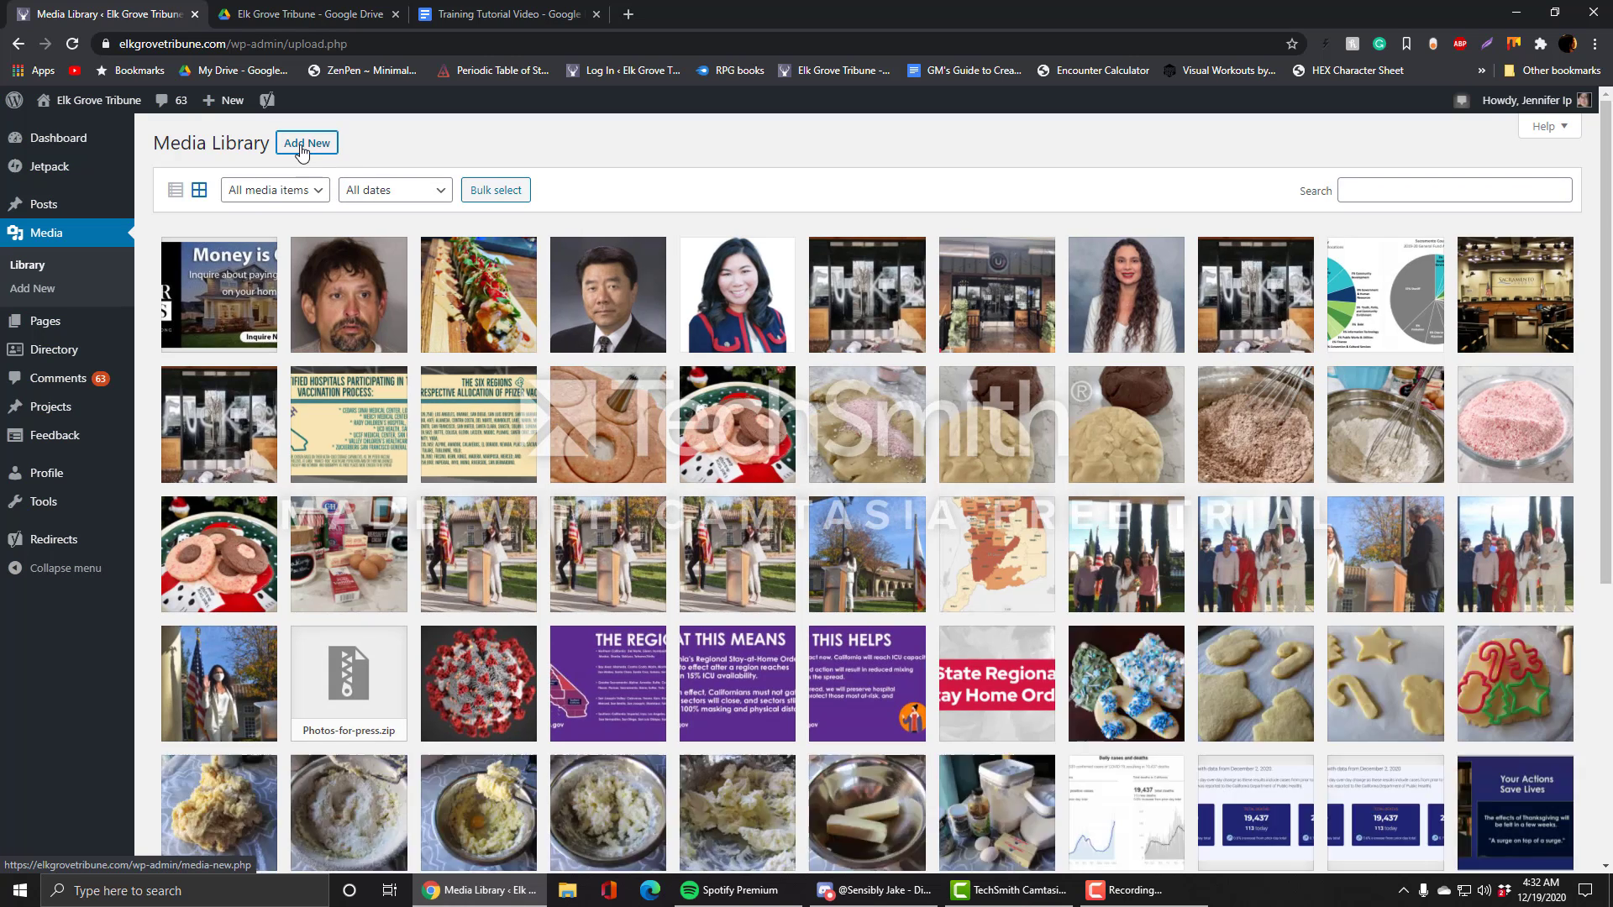
pyautogui.click(301, 150)
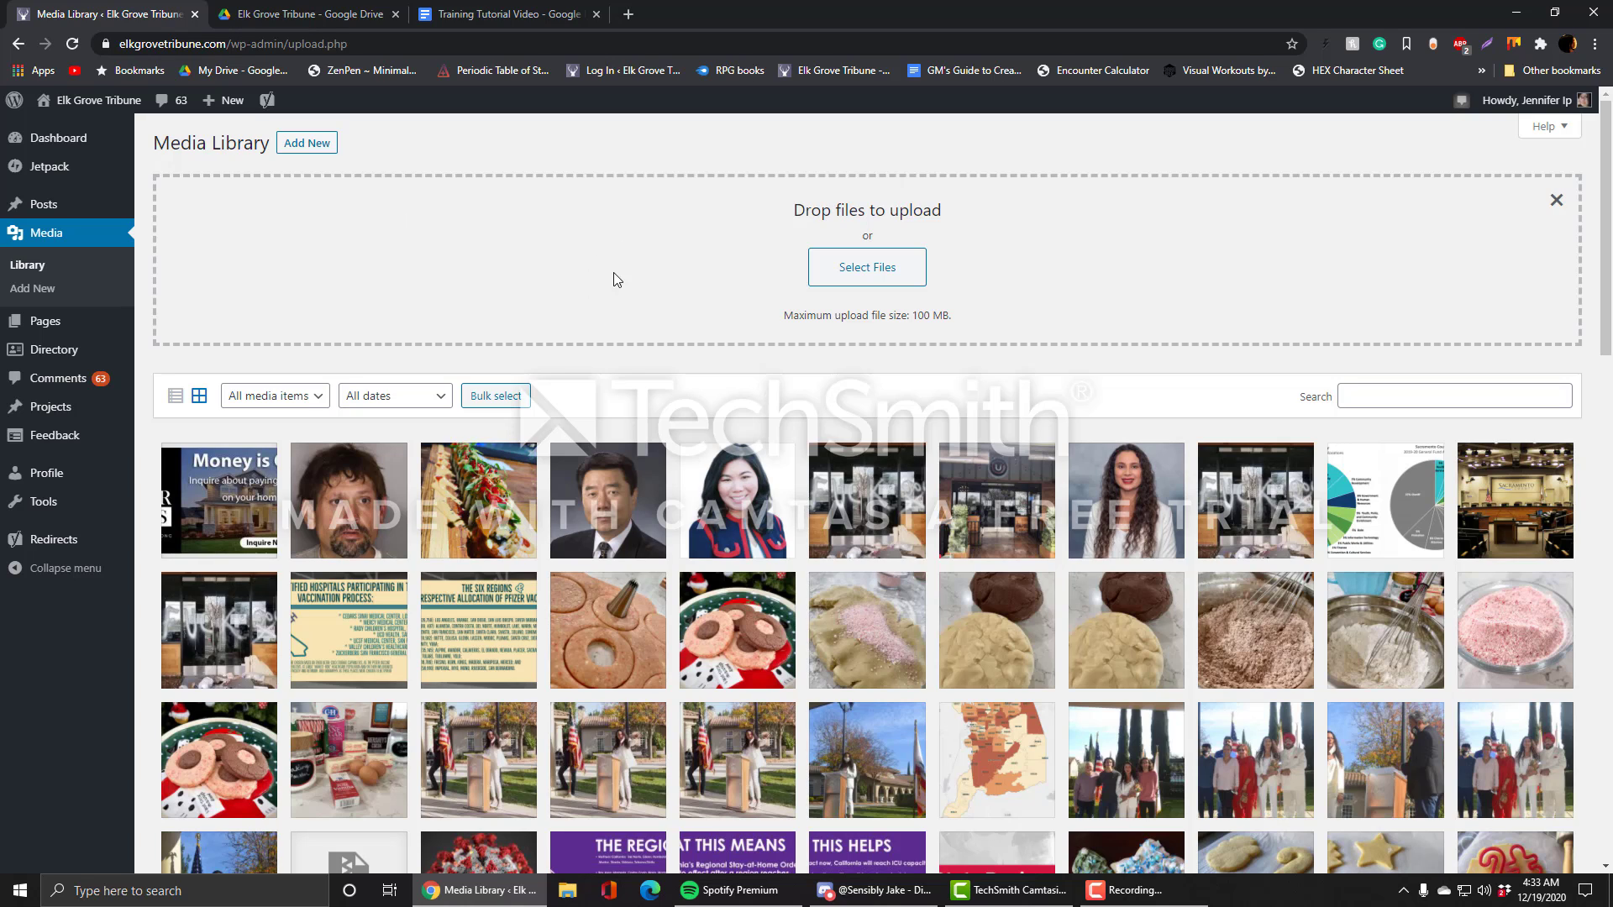
# Step: Reopen the "Training & Tutorial Article" draft from the list of posts and dismiss the backup notice
pyautogui.click(88, 203)
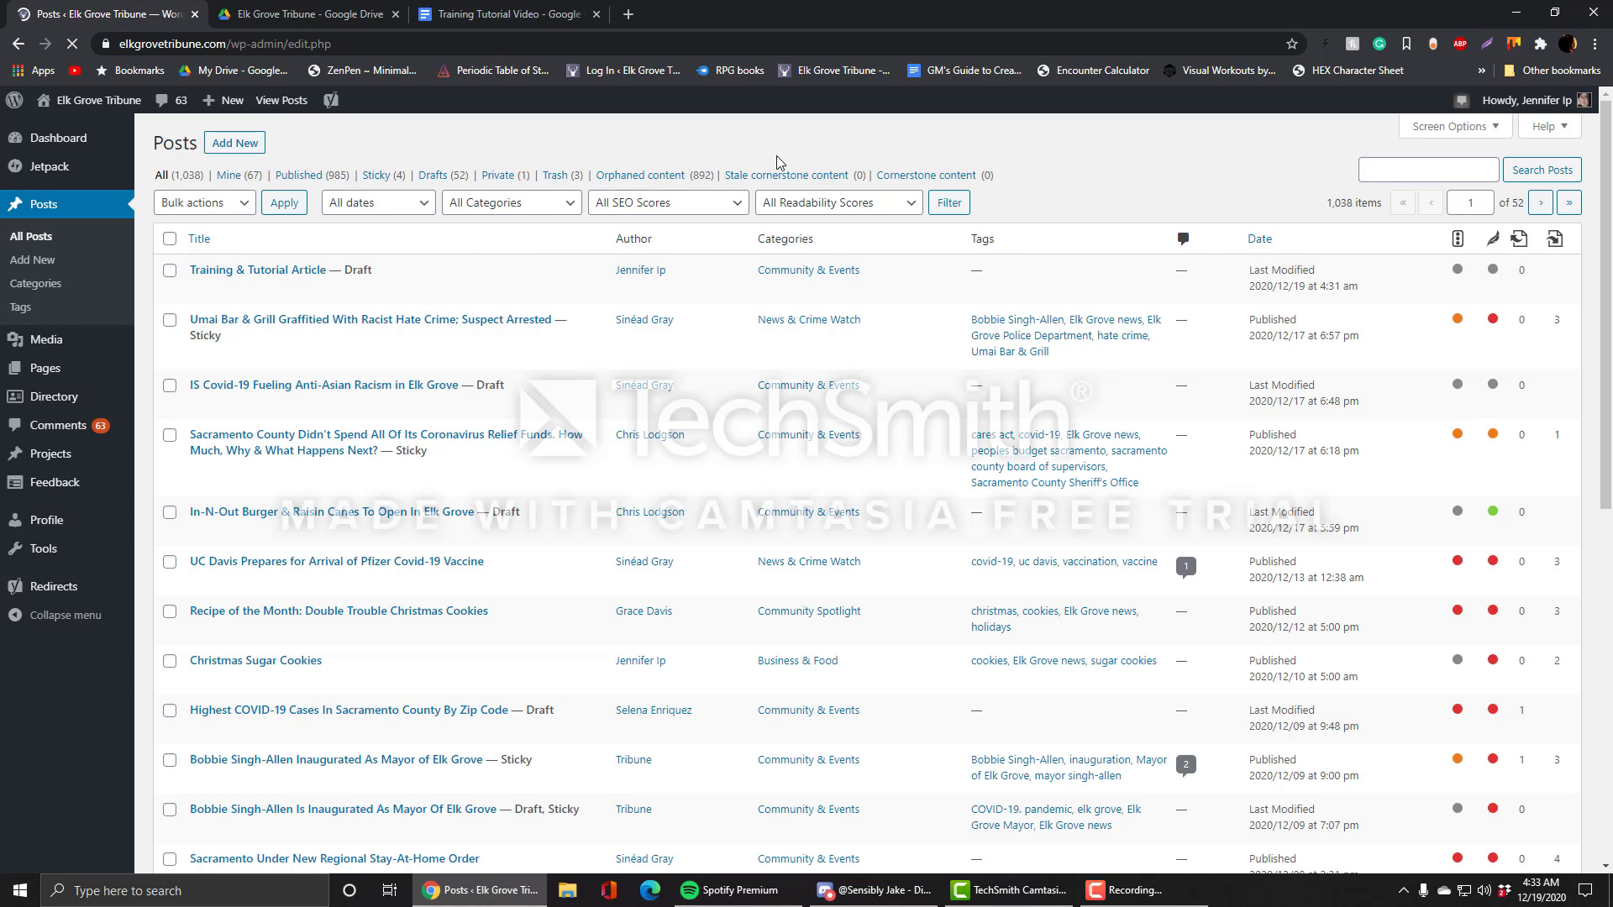
pyautogui.click(294, 270)
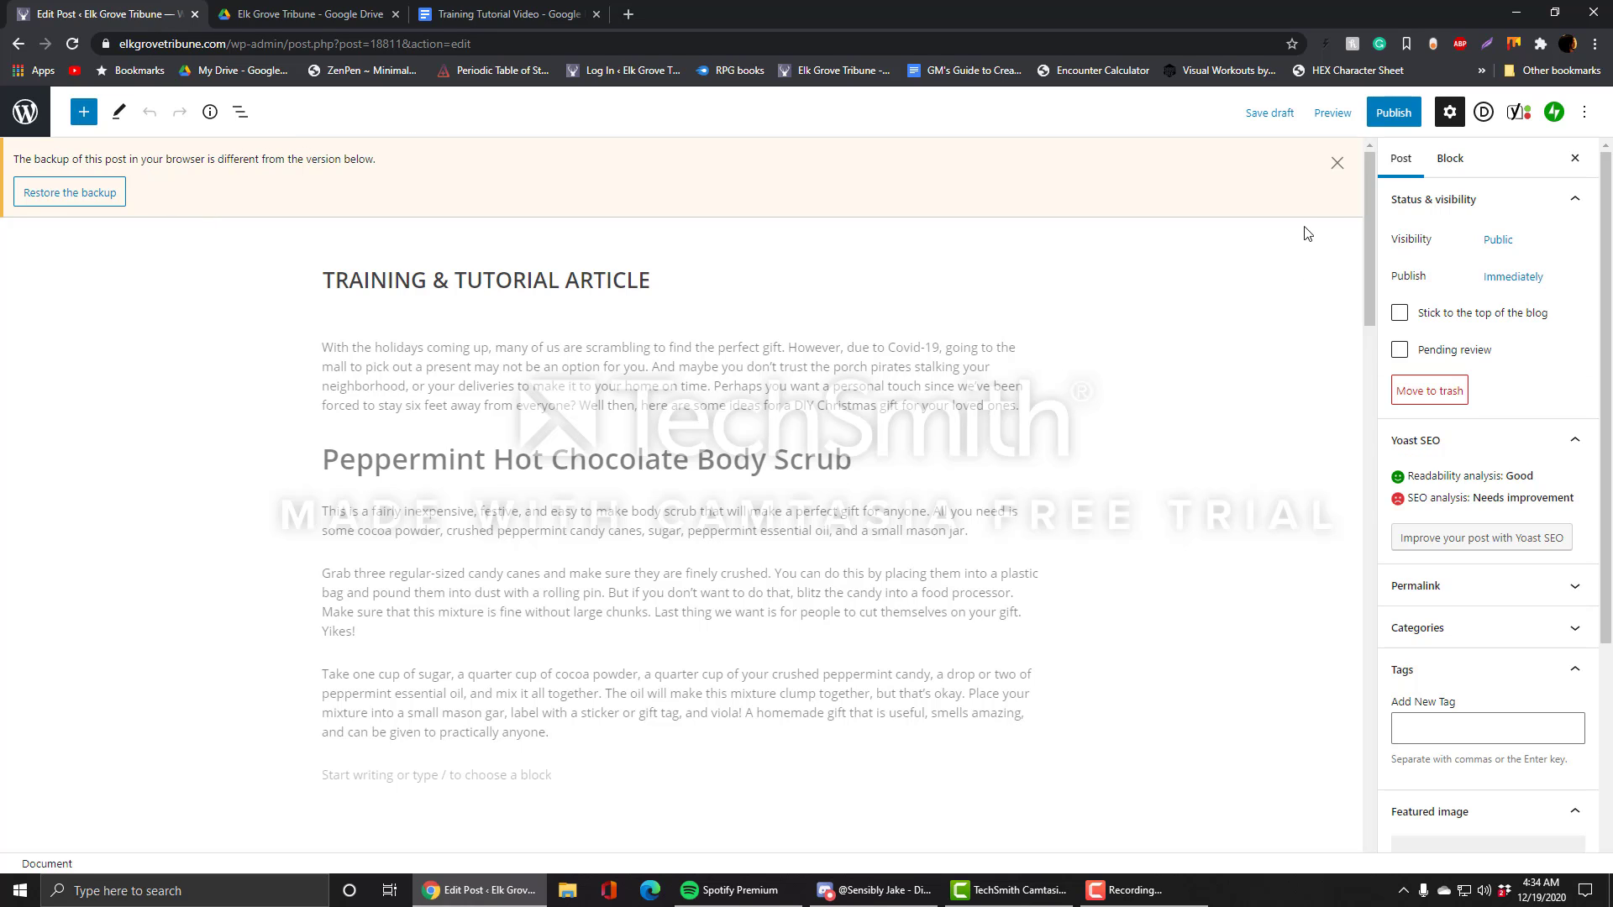
pyautogui.click(1340, 170)
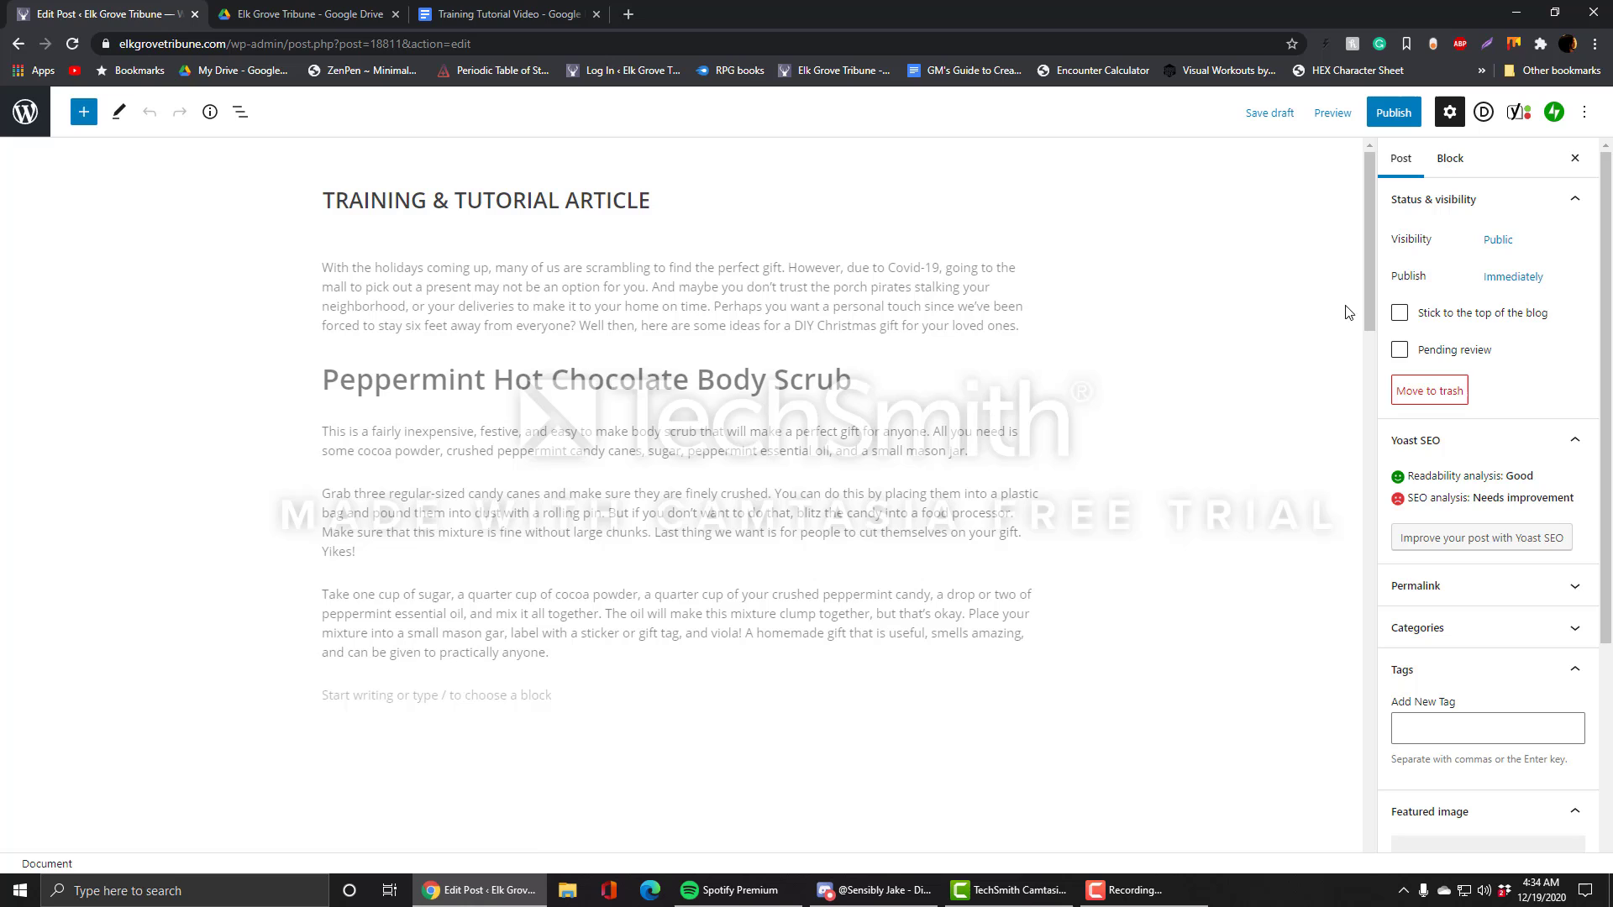
# Step: Insert an Image block at the empty paragraph below the article's closing text
pyautogui.click(672, 439)
pyautogui.click(508, 694)
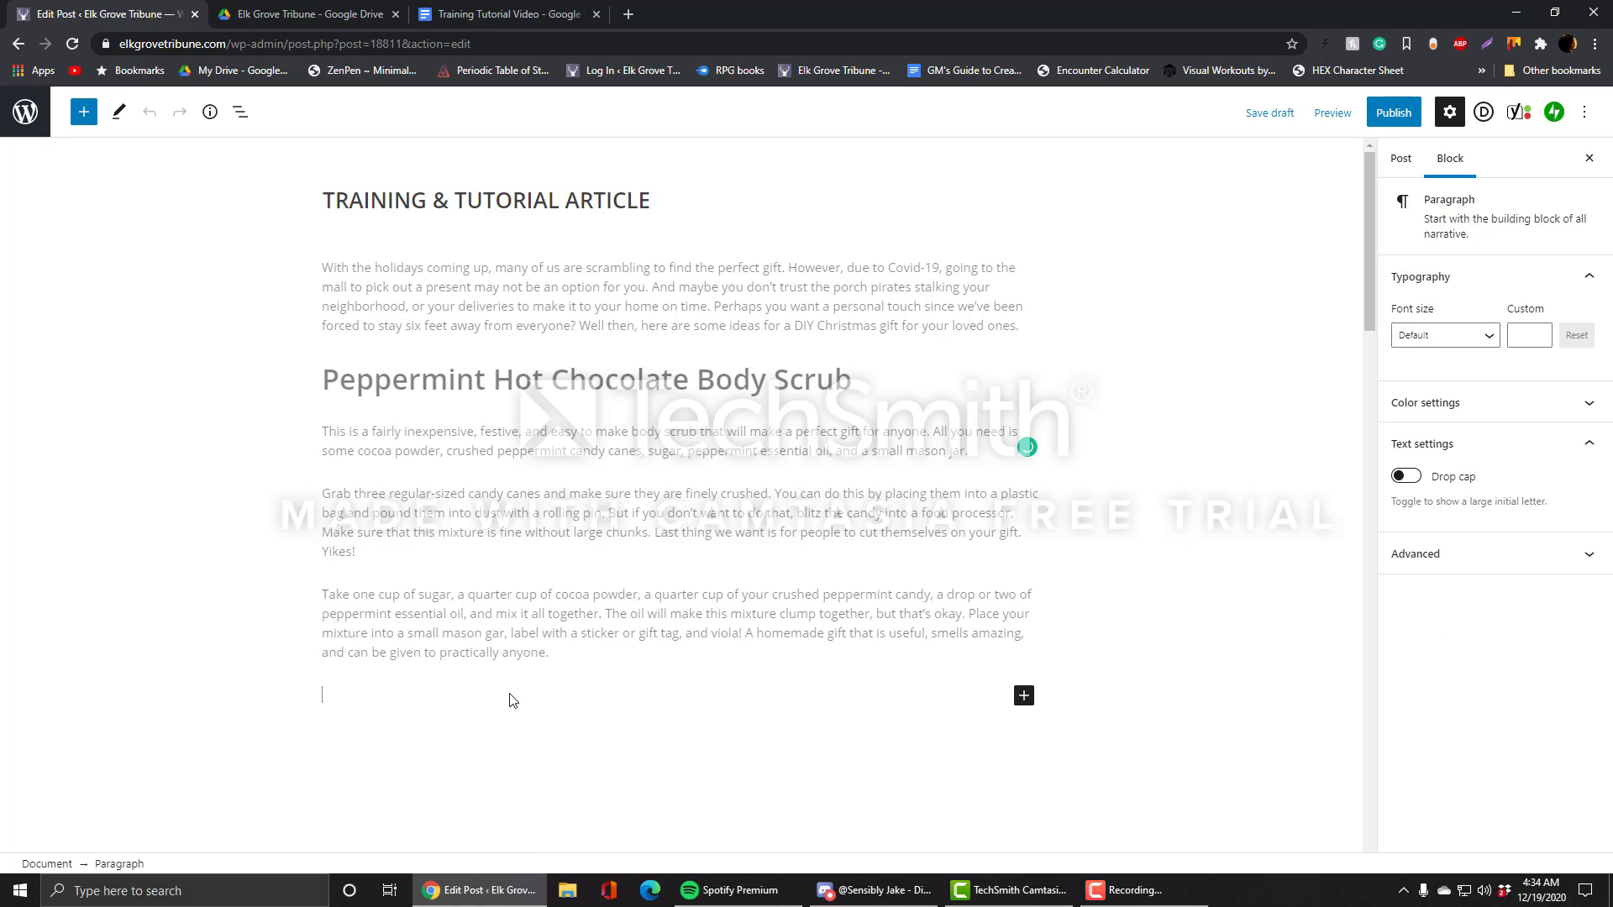
pyautogui.click(1024, 695)
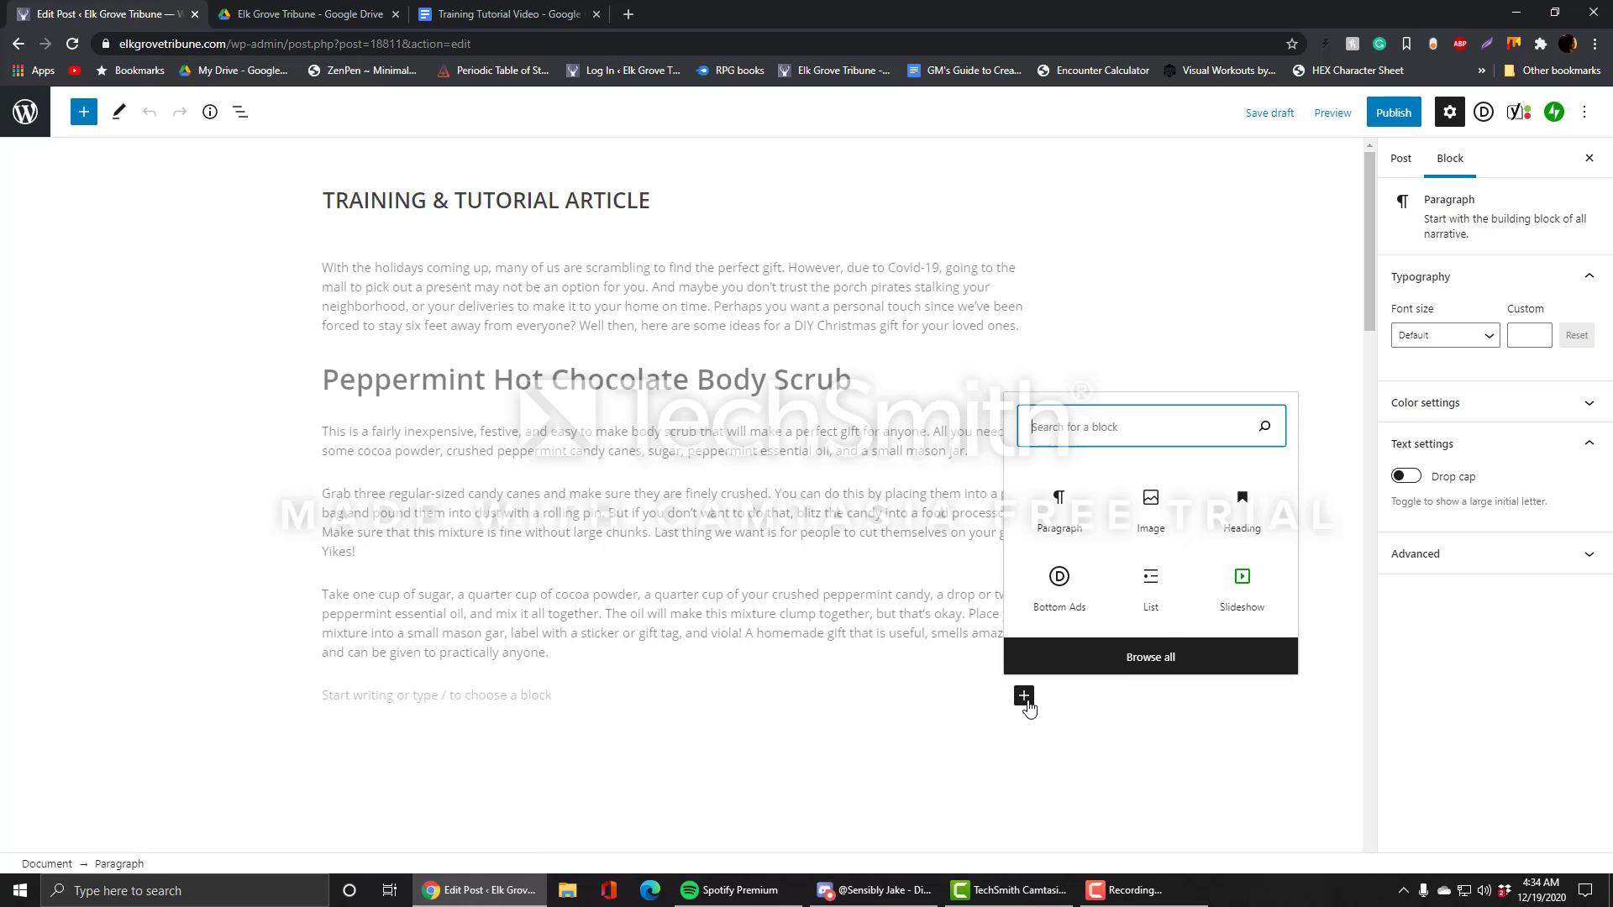
pyautogui.click(1151, 512)
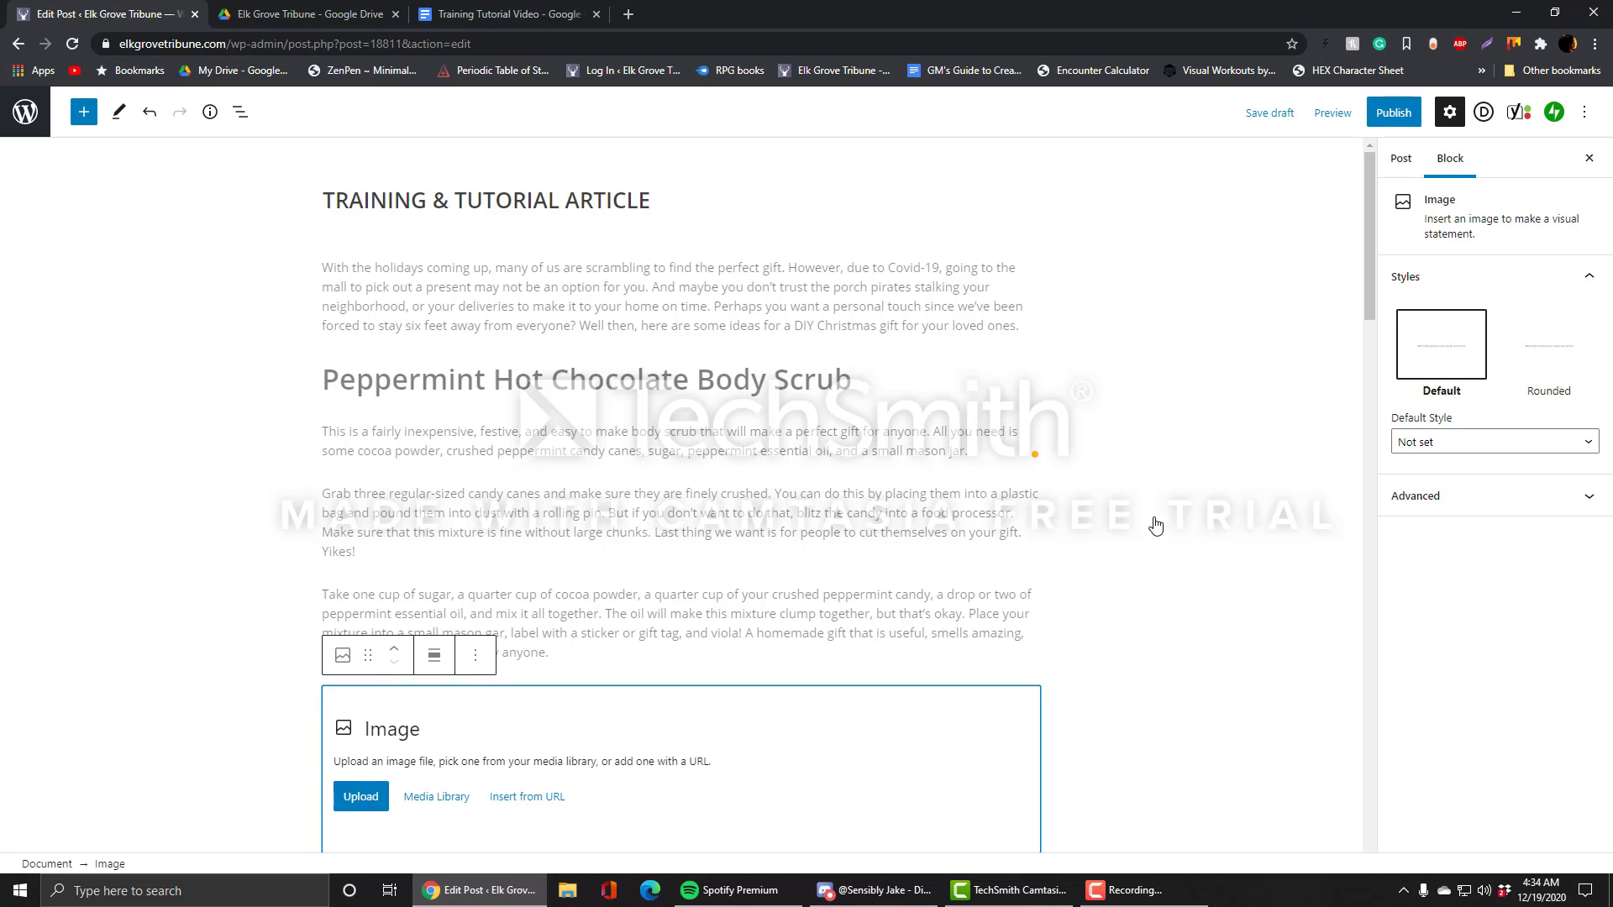
# Step: Fill the Image block with IMG_1026, the pink powder in a glass bowl, from the Media Library, captioned with "Photo Credit:" and the photographer's name
pyautogui.scroll(-3, 1156, 525)
pyautogui.scroll(2, 1155, 518)
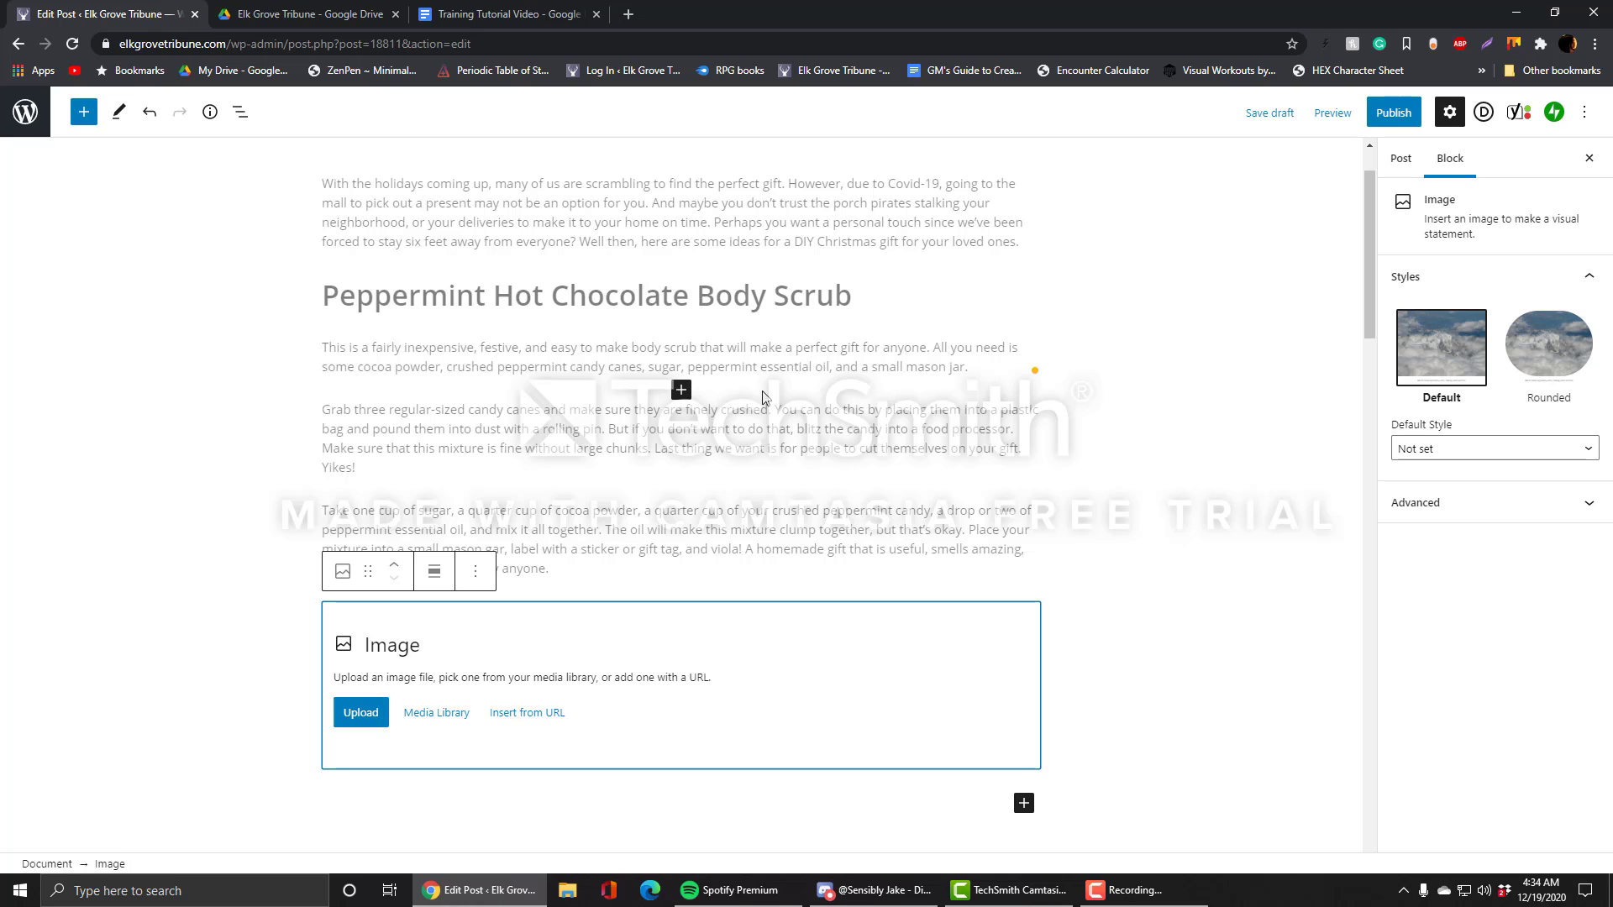
pyautogui.scroll(-1, 756, 407)
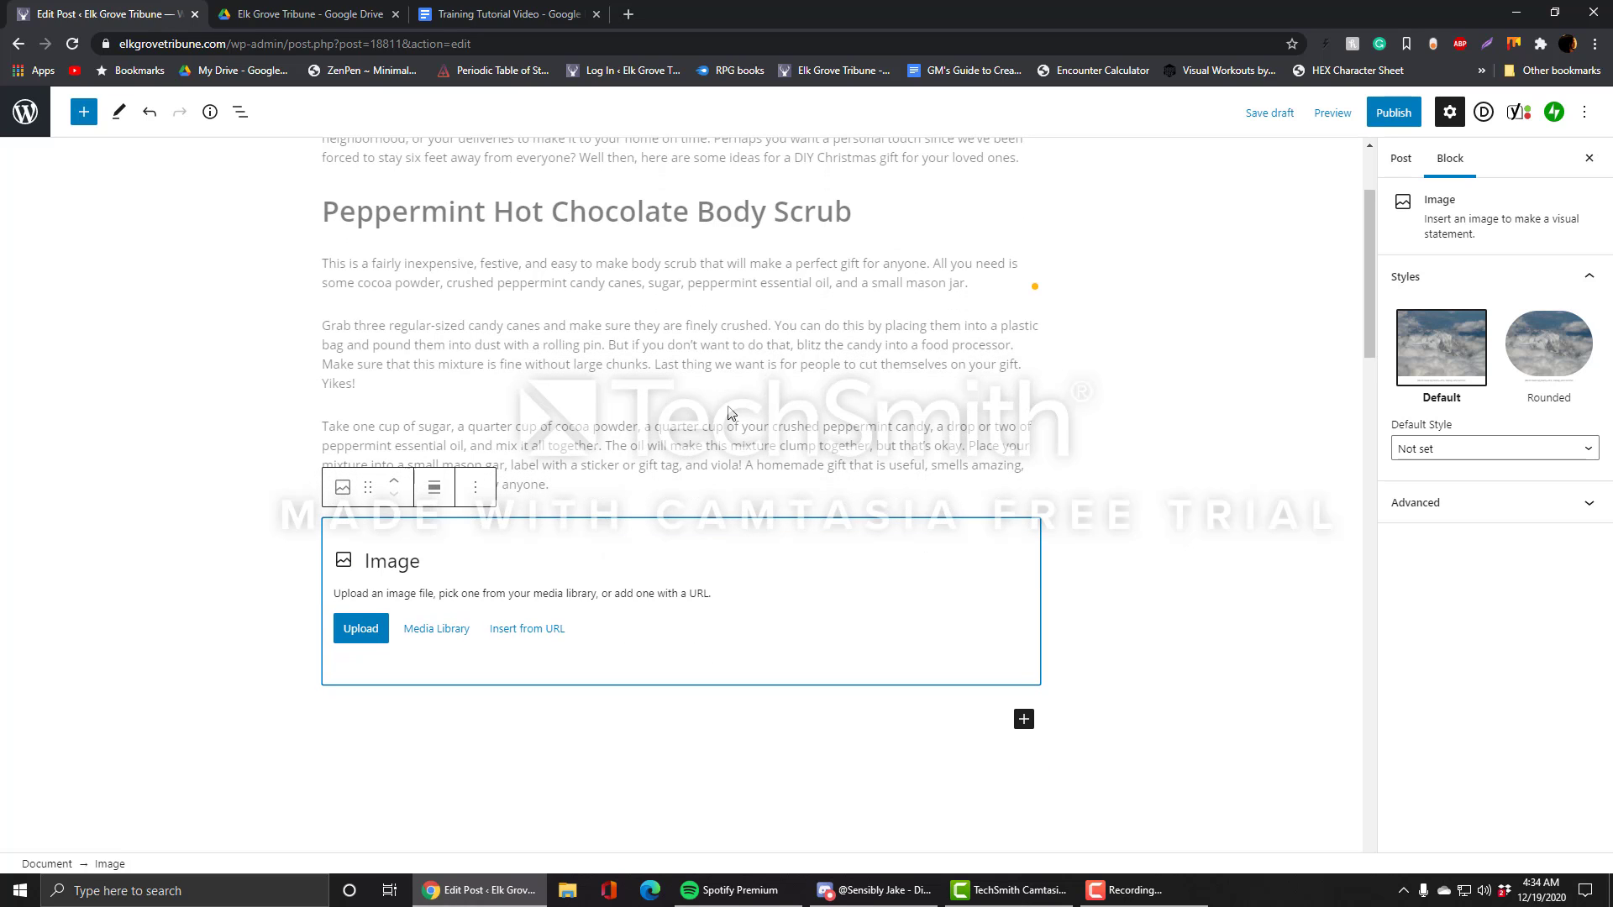
pyautogui.click(434, 630)
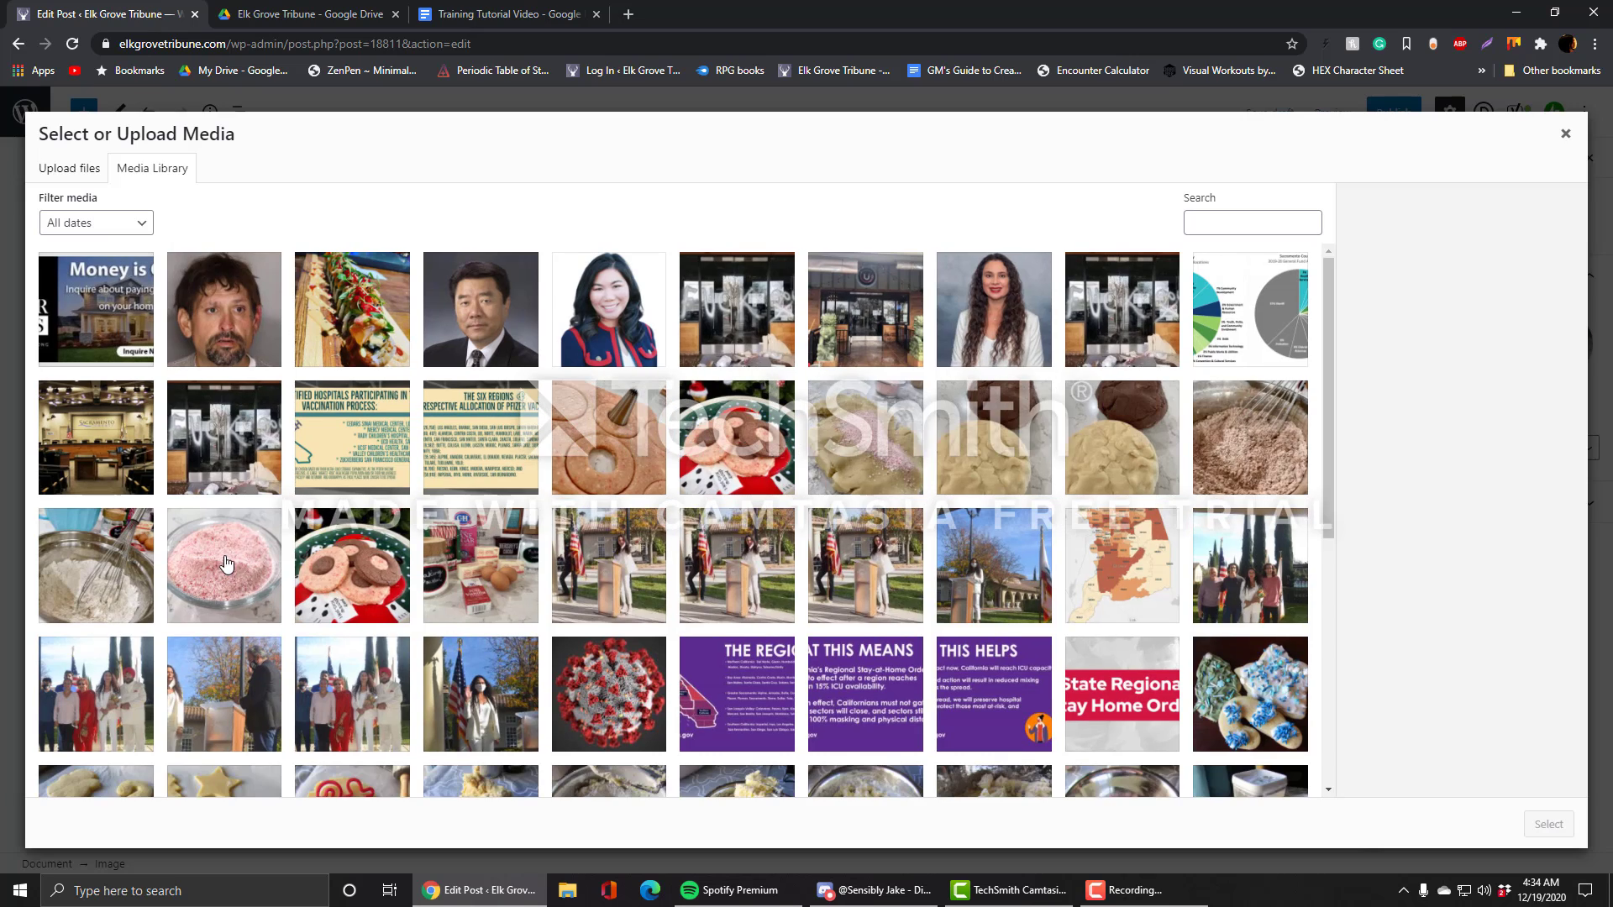
pyautogui.click(238, 565)
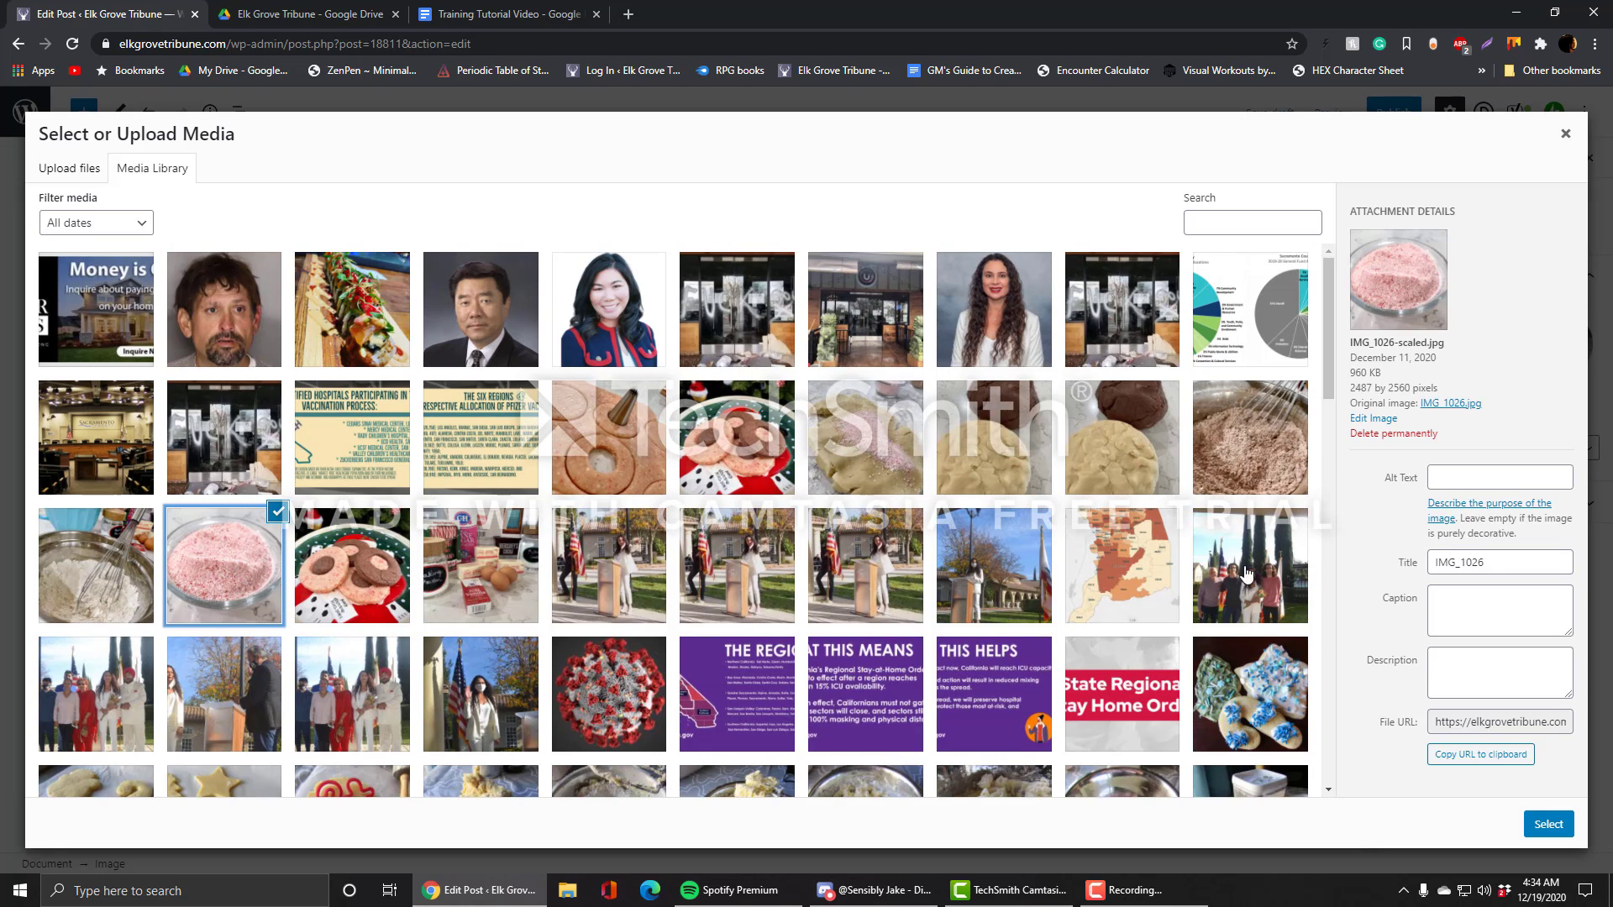
pyautogui.click(1479, 602)
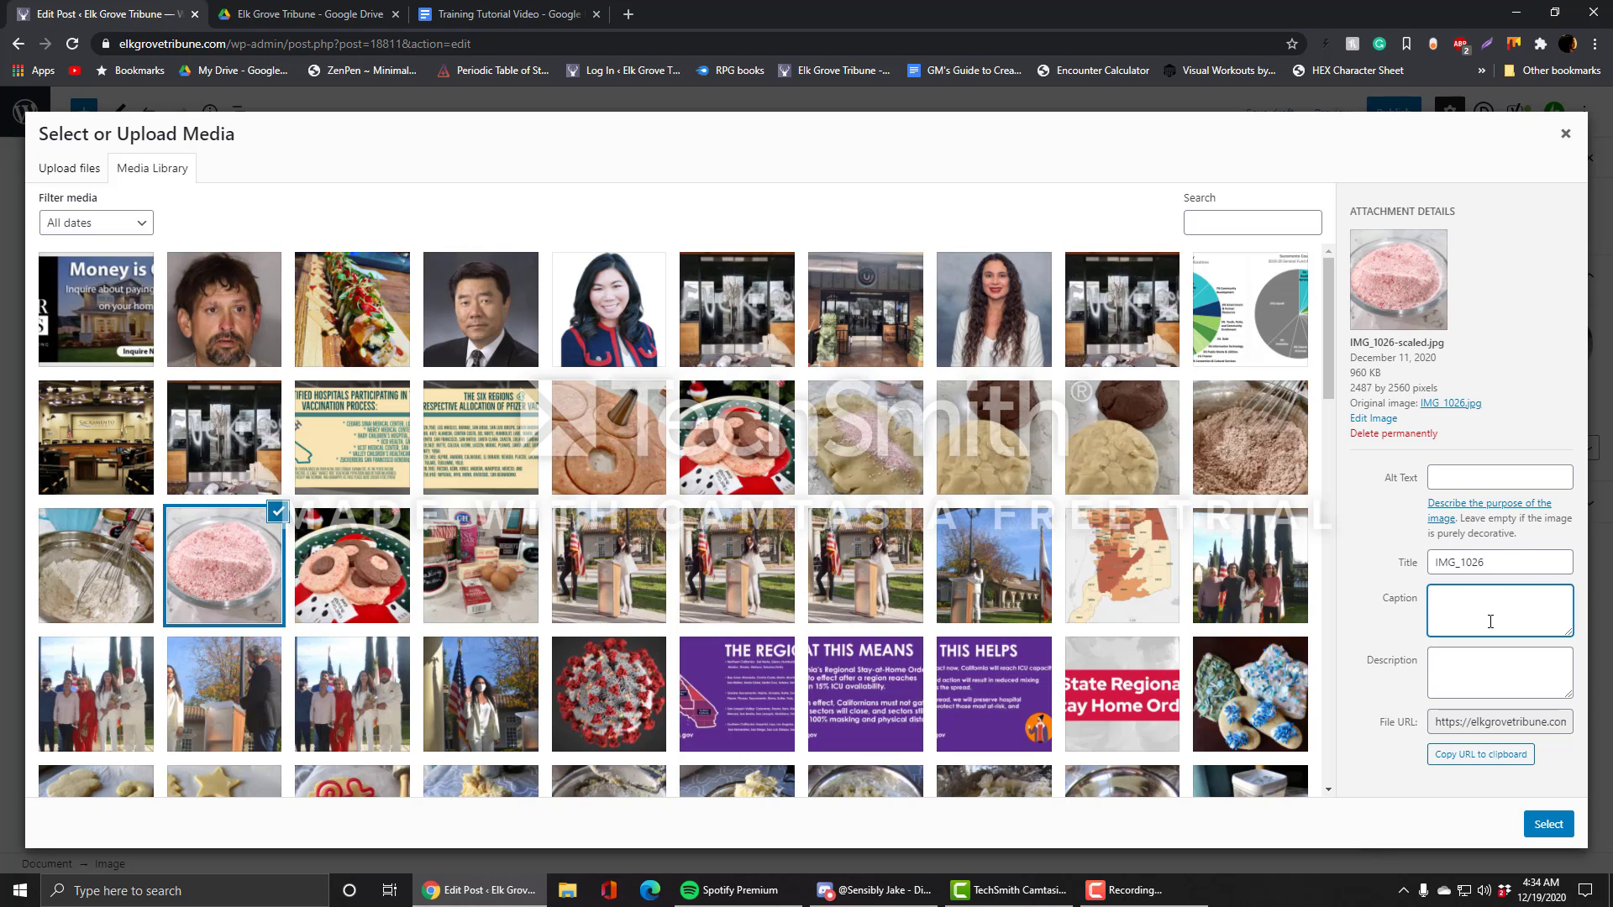
pyautogui.write('Photo Credit: Grace Davis')
pyautogui.click(1548, 824)
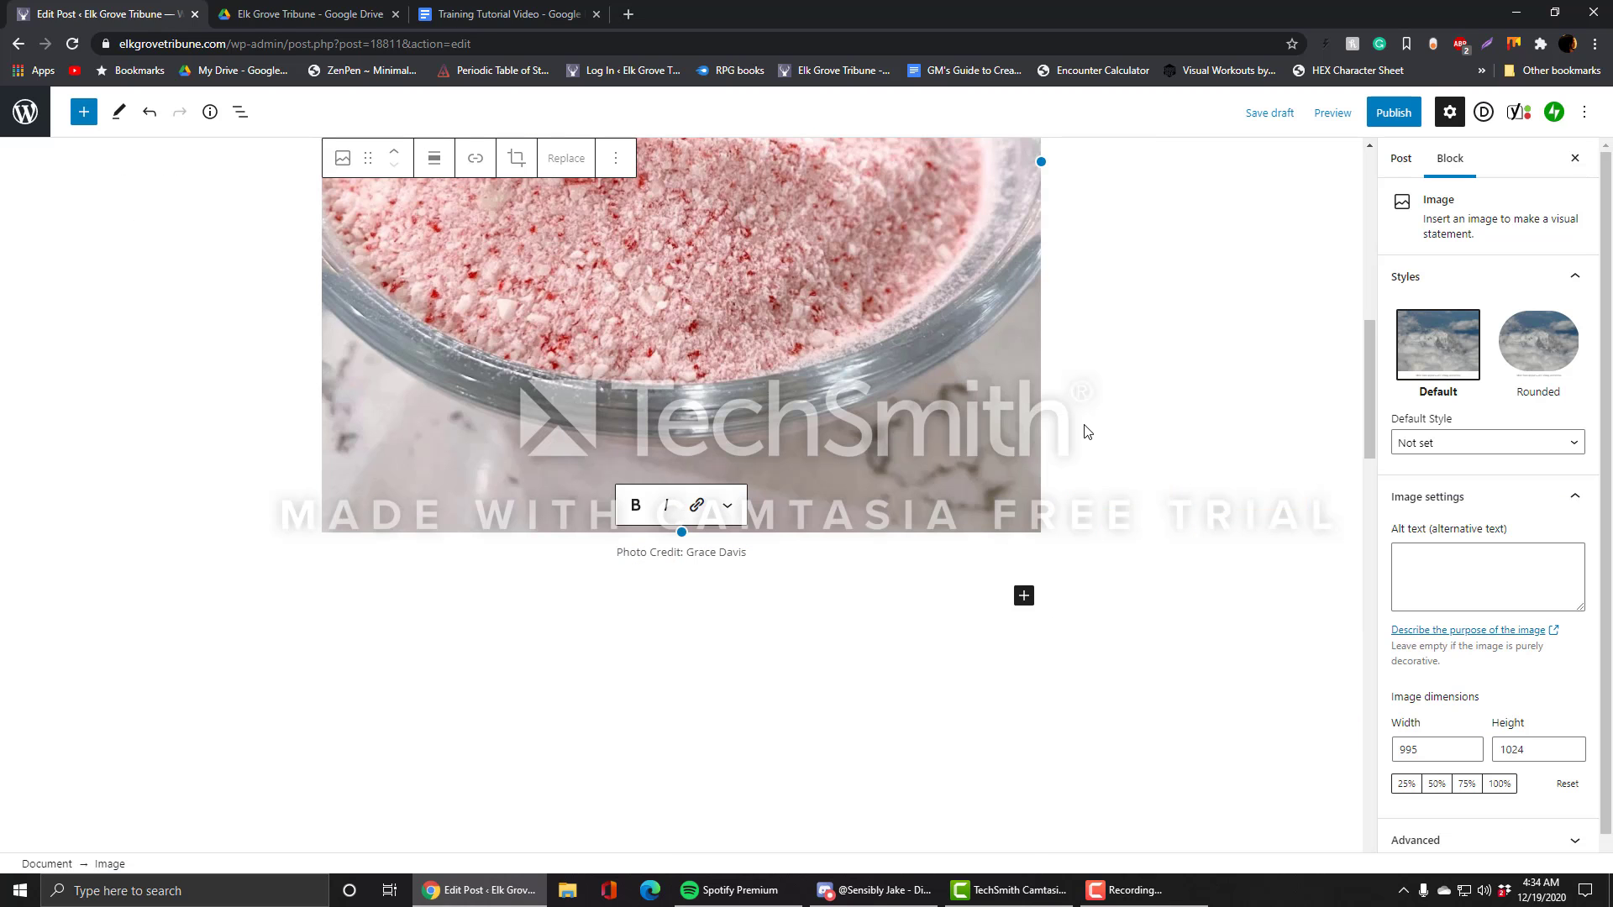
# Step: Apply the Rounded style to the inserted image and check how it looks in the post
pyautogui.scroll(4, 1090, 430)
pyautogui.scroll(1, 1001, 417)
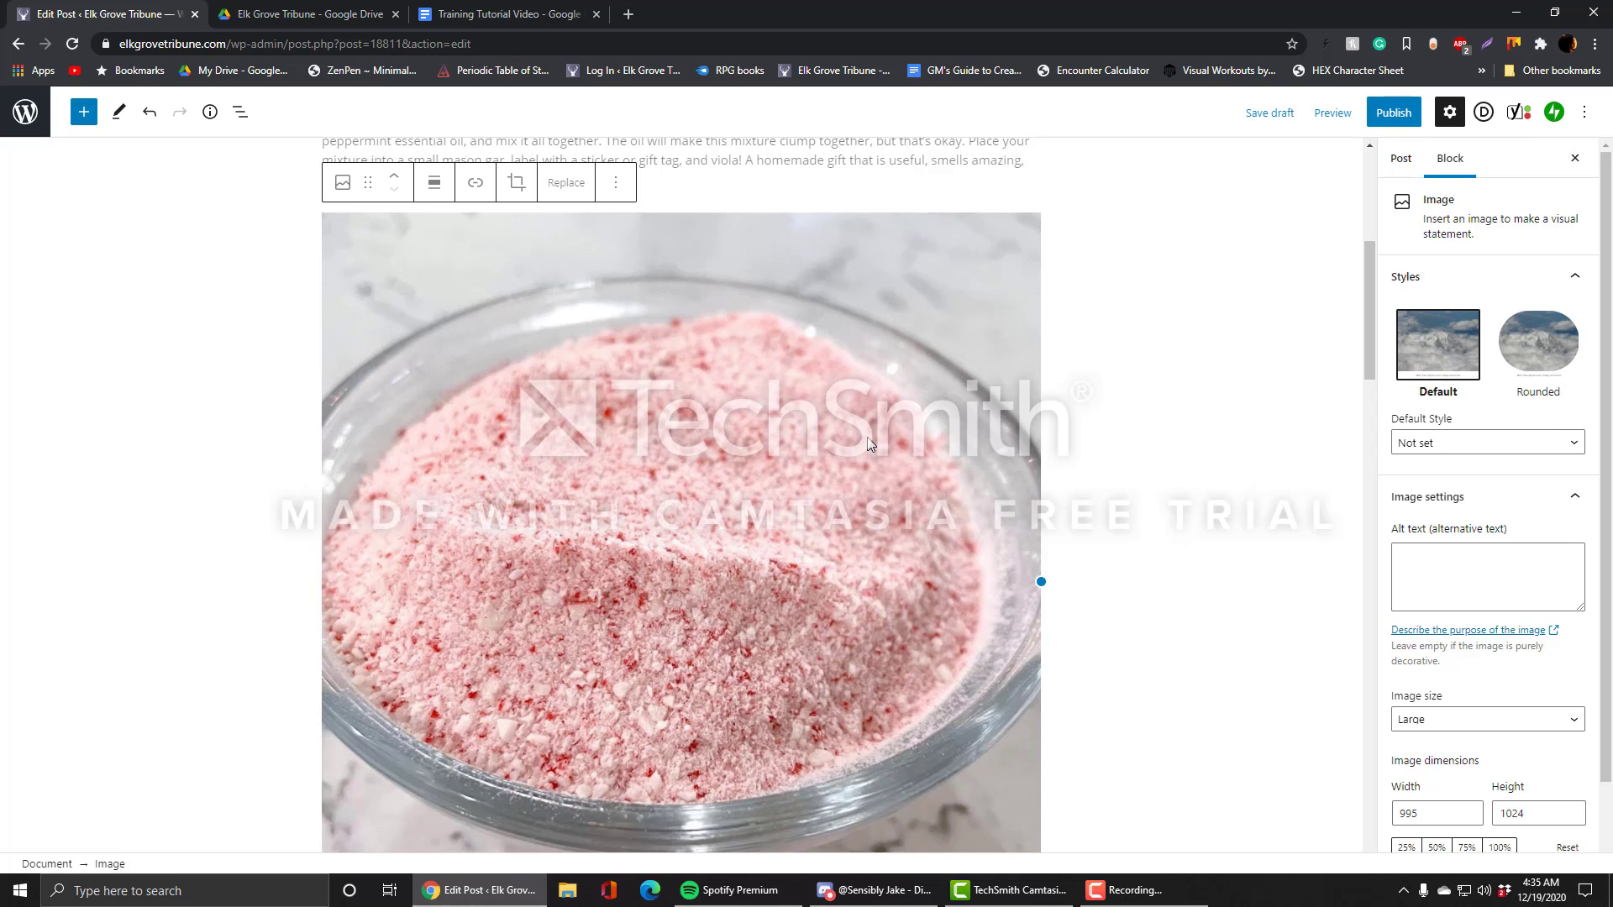
pyautogui.scroll(1, 1265, 414)
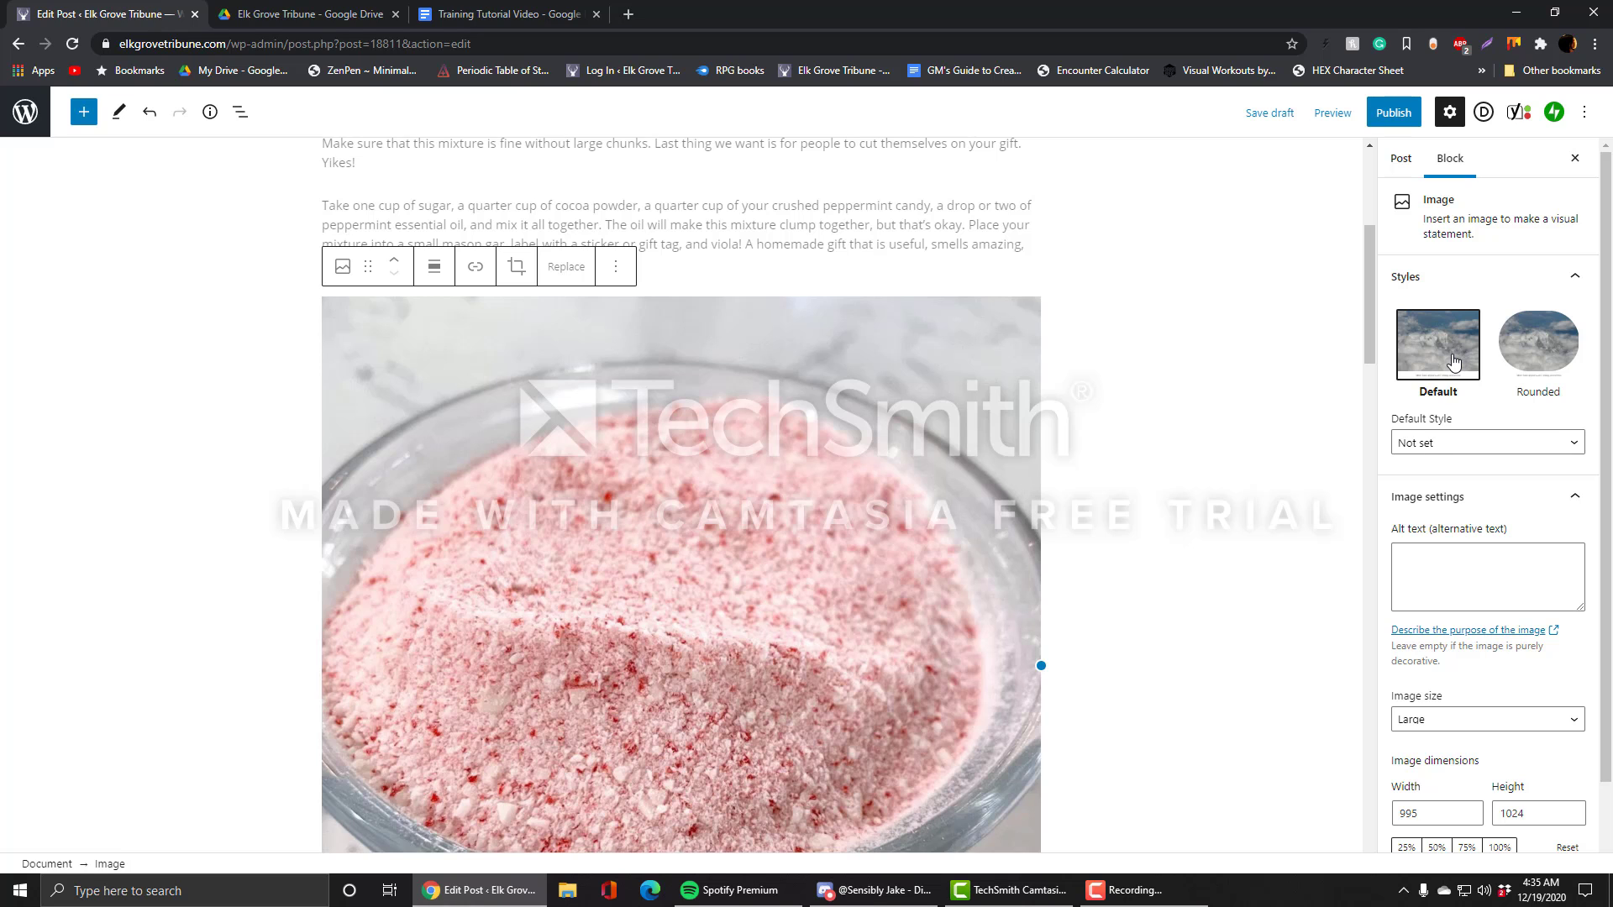
pyautogui.click(1533, 363)
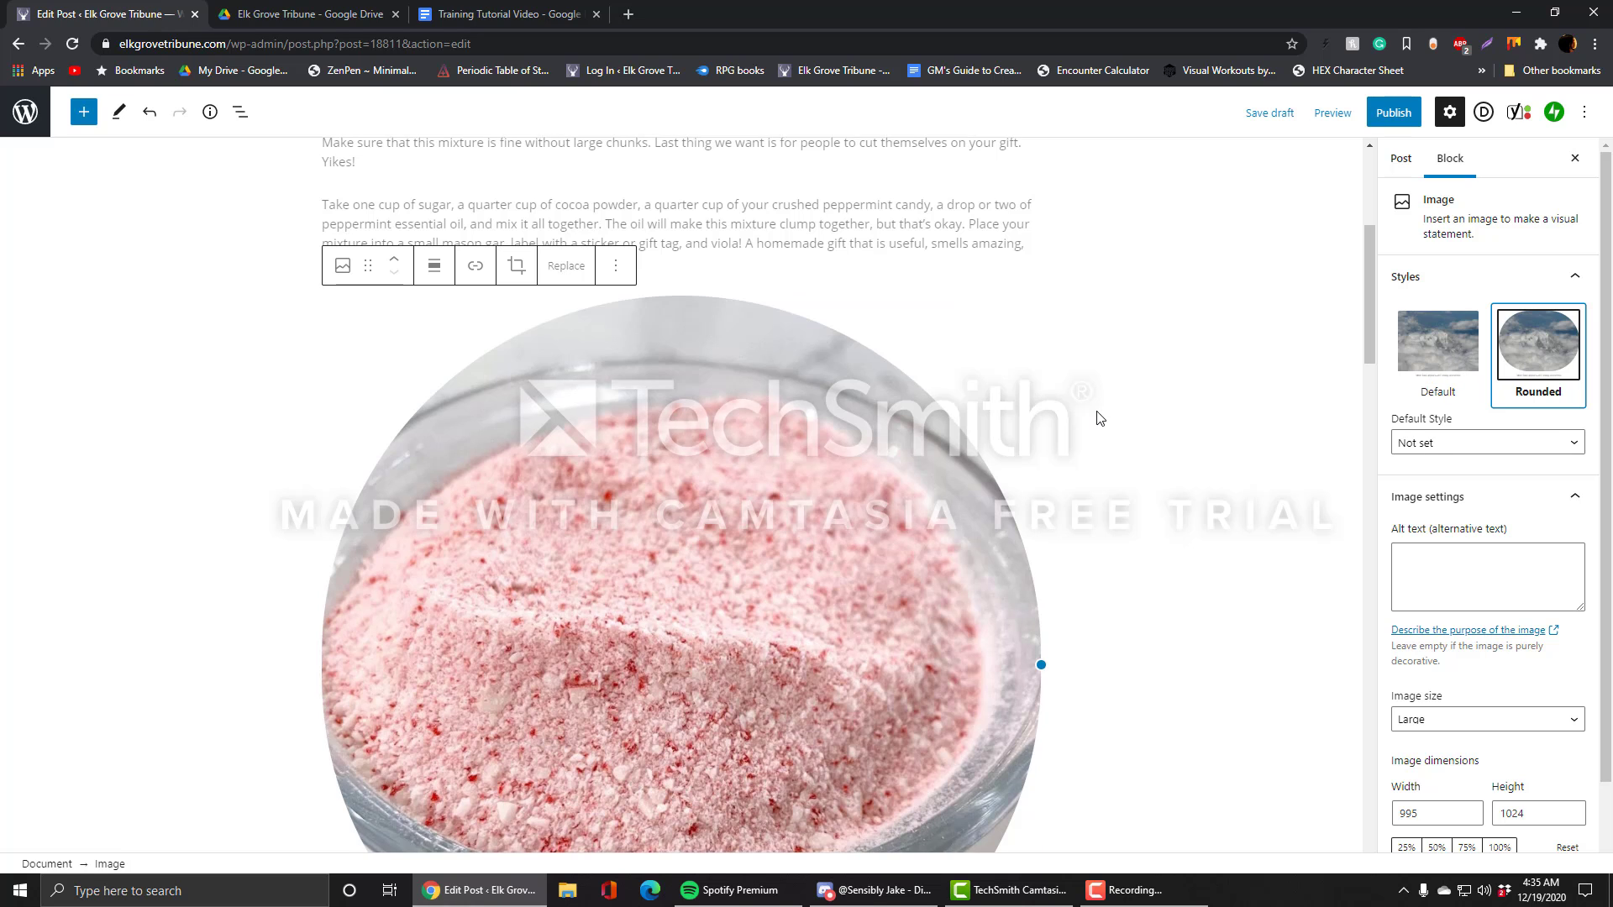
pyautogui.scroll(-3, 1145, 475)
pyautogui.scroll(2, 1144, 475)
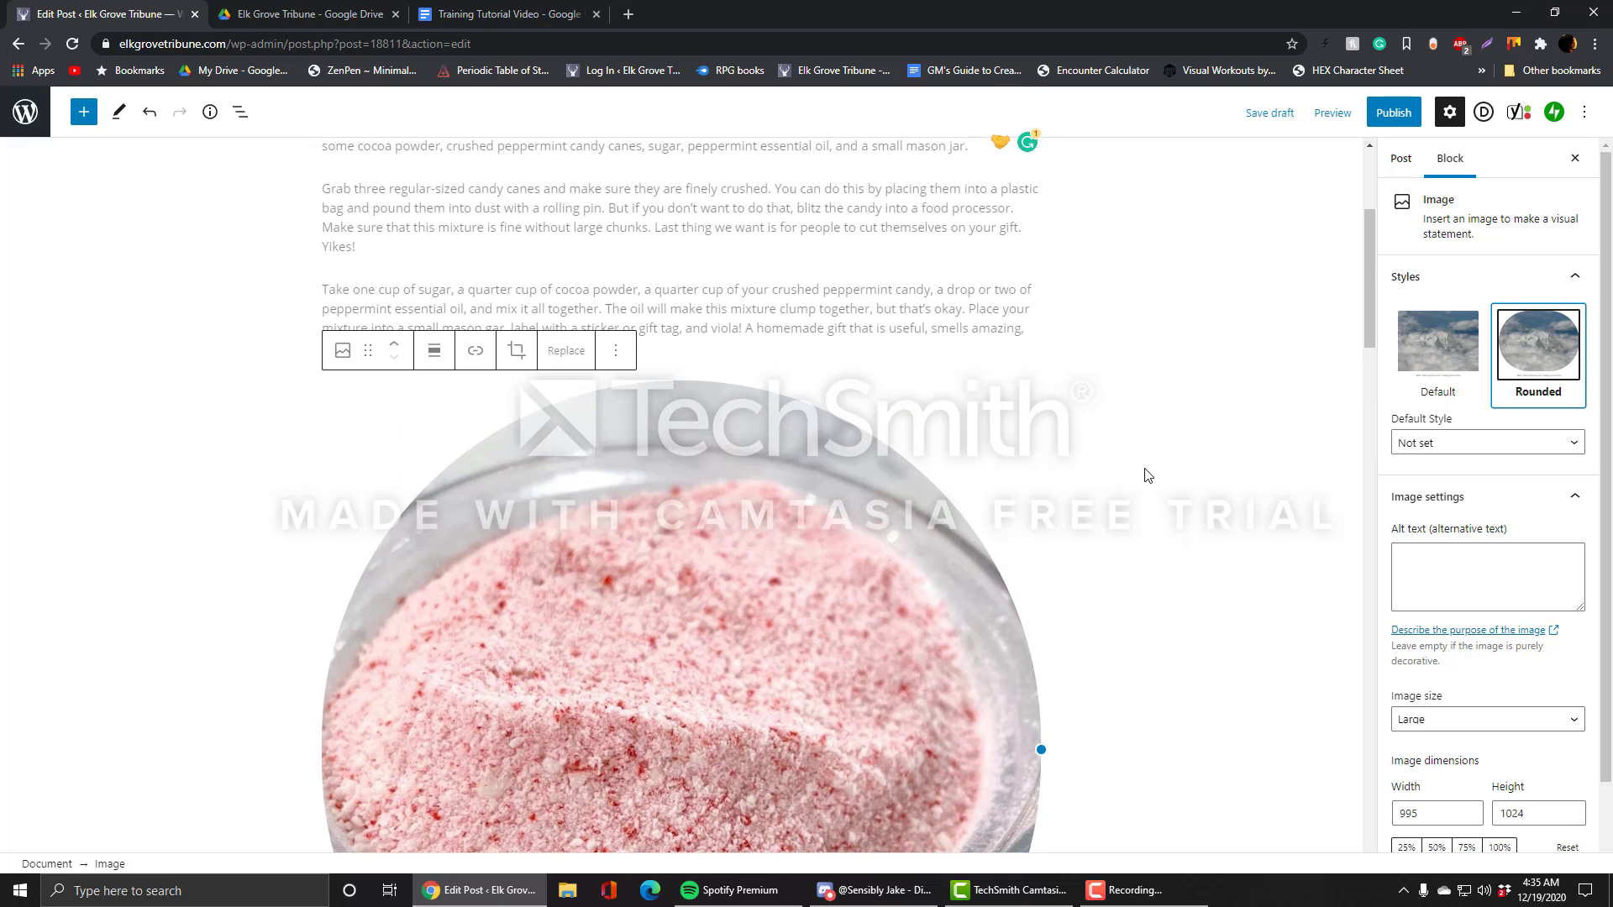
pyautogui.scroll(-4, 1144, 475)
pyautogui.scroll(2, 1149, 473)
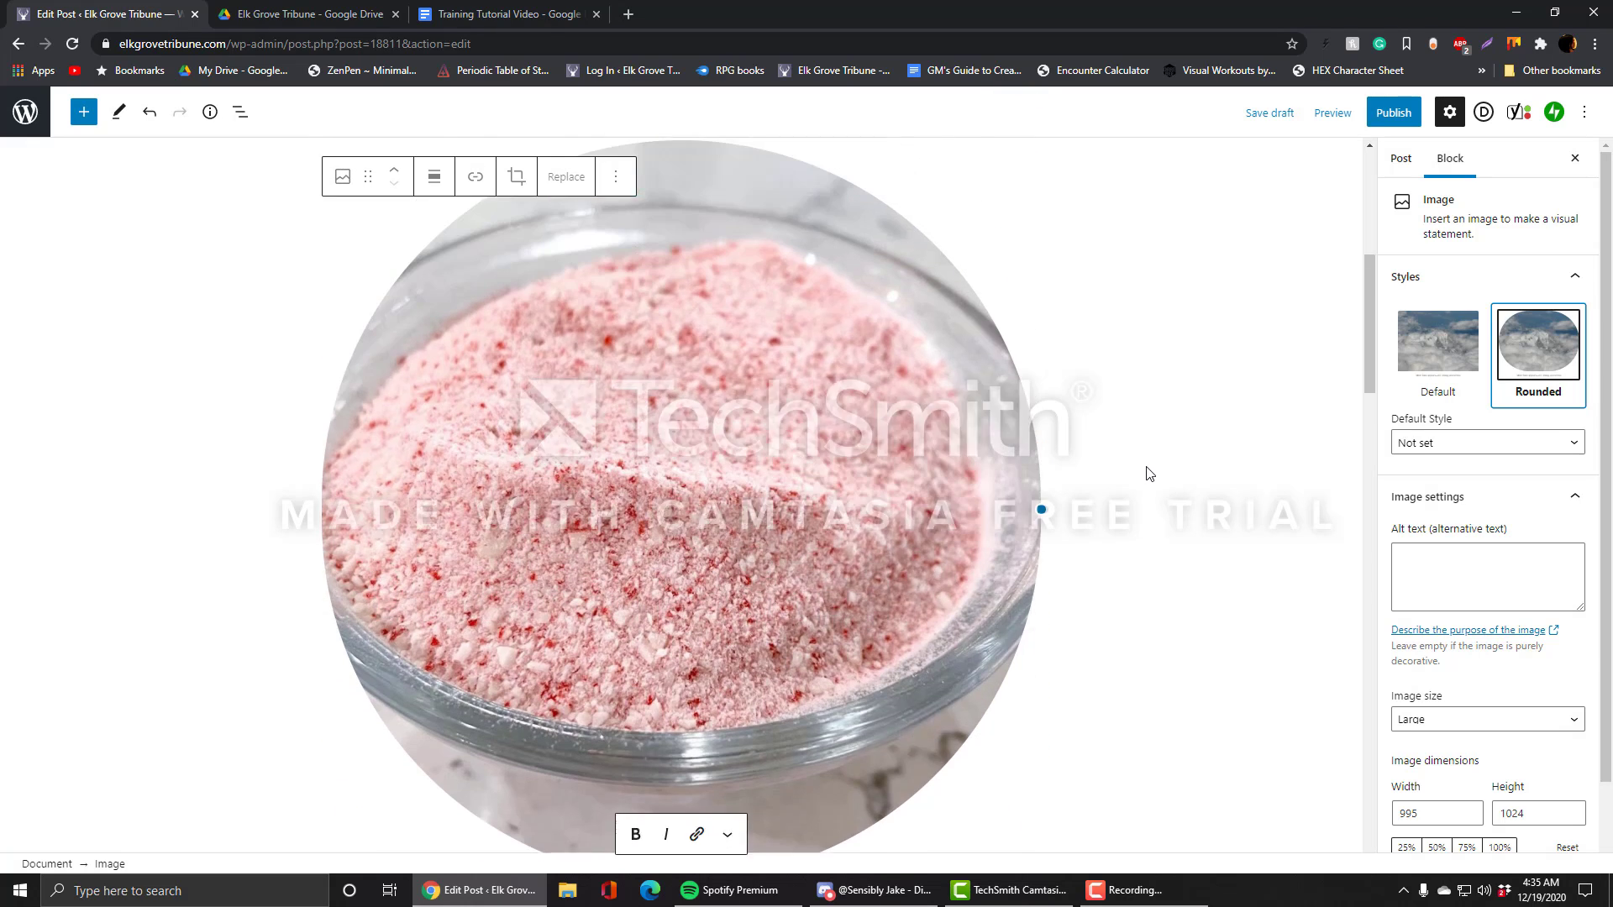
pyautogui.scroll(-2, 1149, 474)
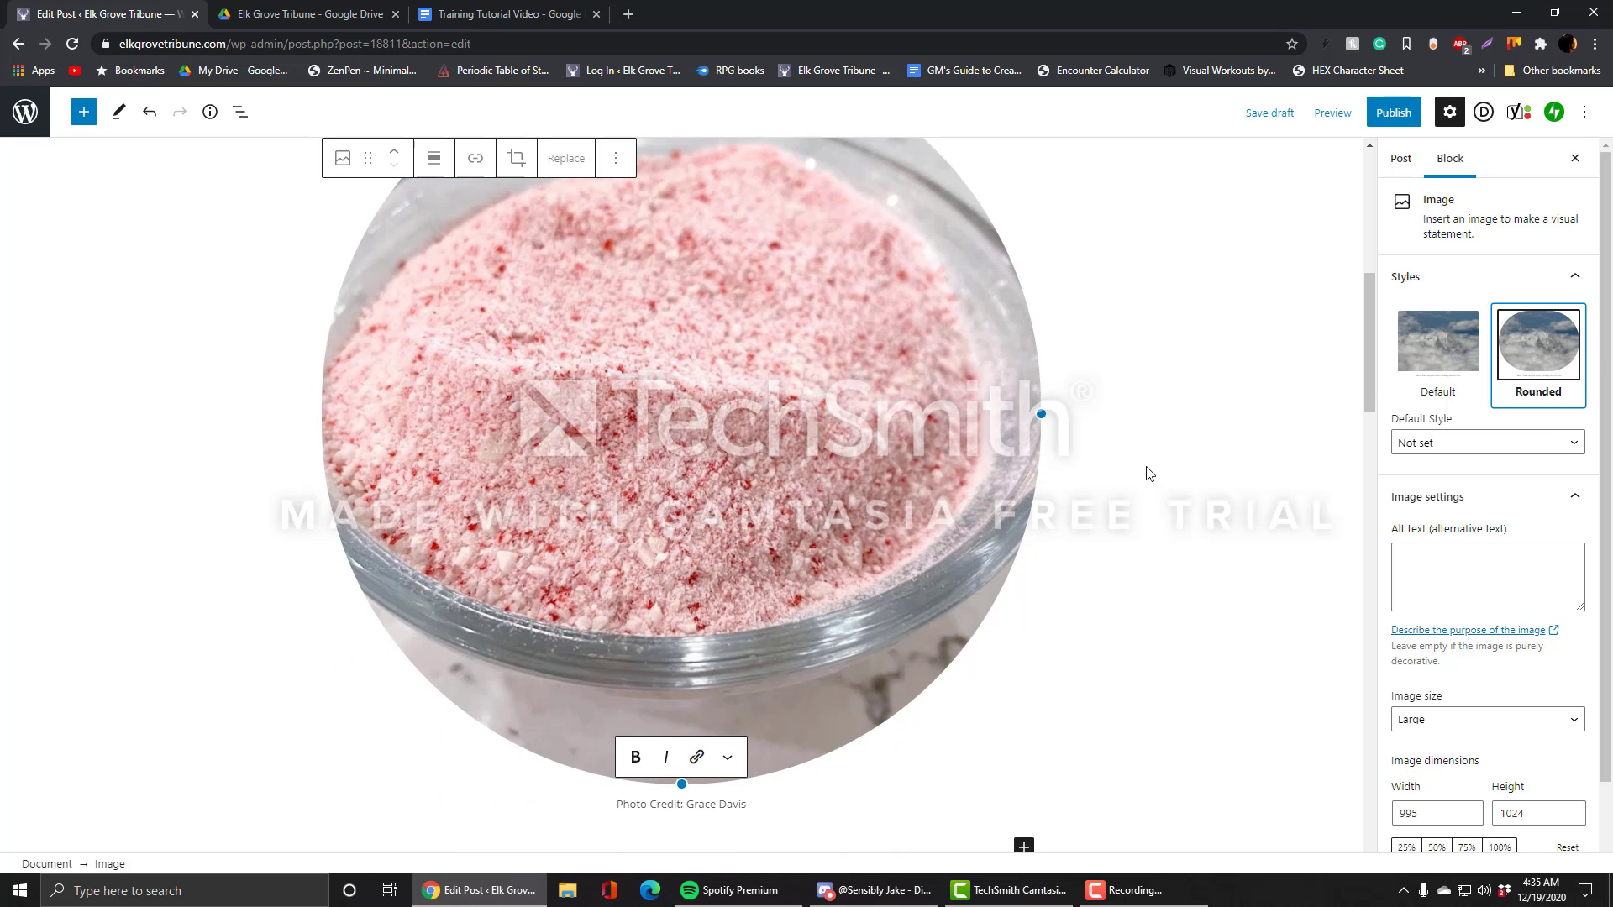
pyautogui.scroll(1, 1150, 472)
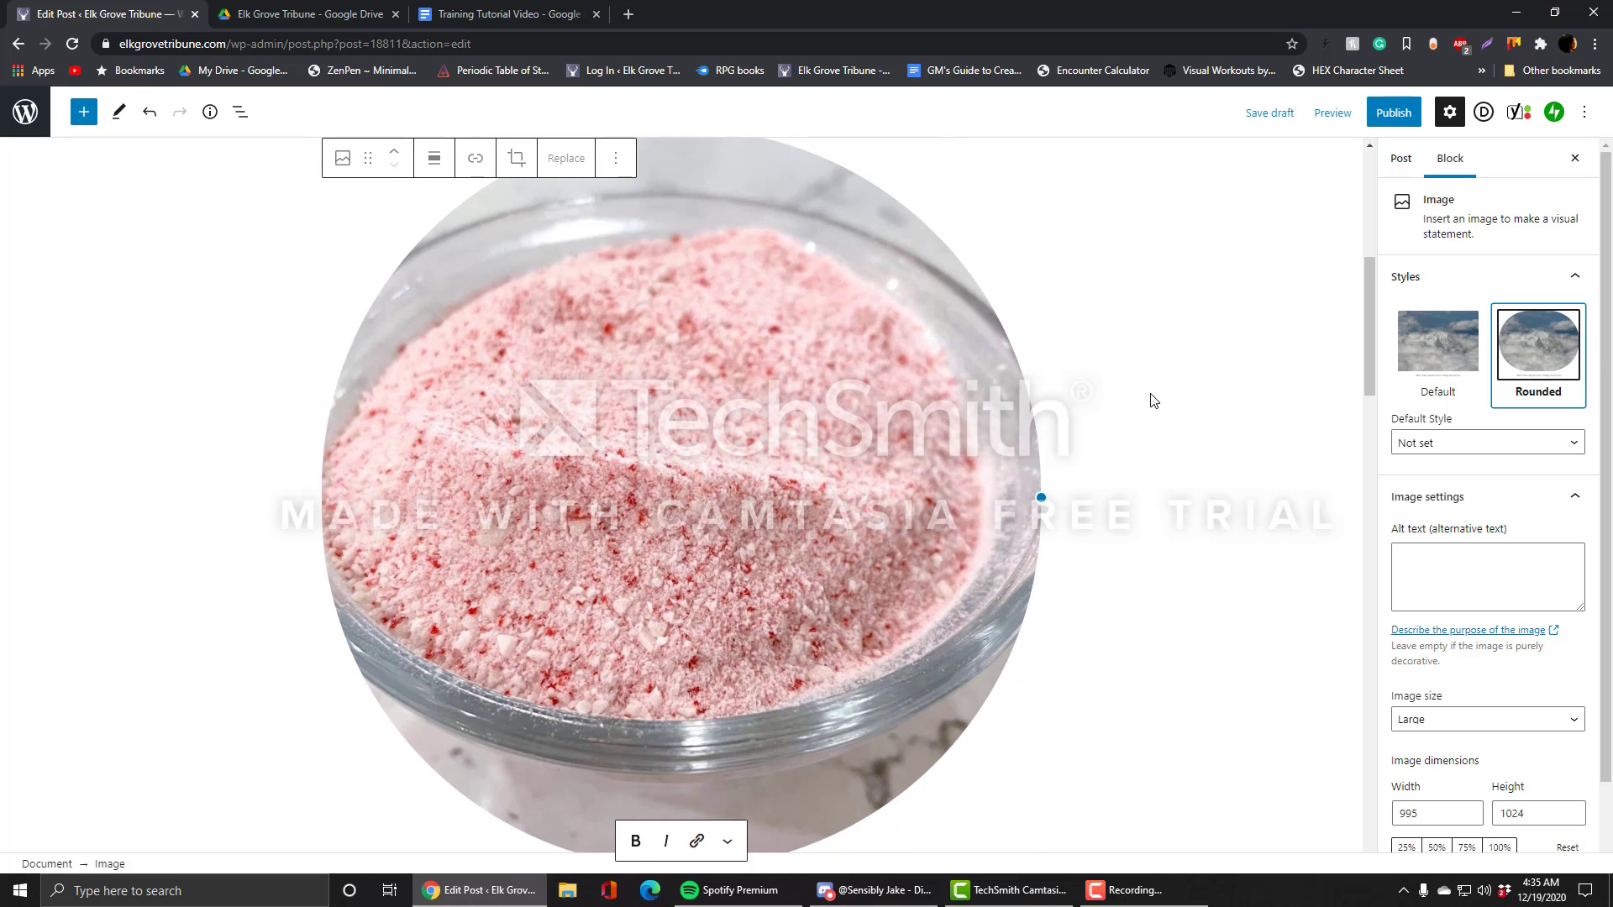
# Step: Switch the image back to the Default style and check how it looks in the post
pyautogui.scroll(2, 1080, 367)
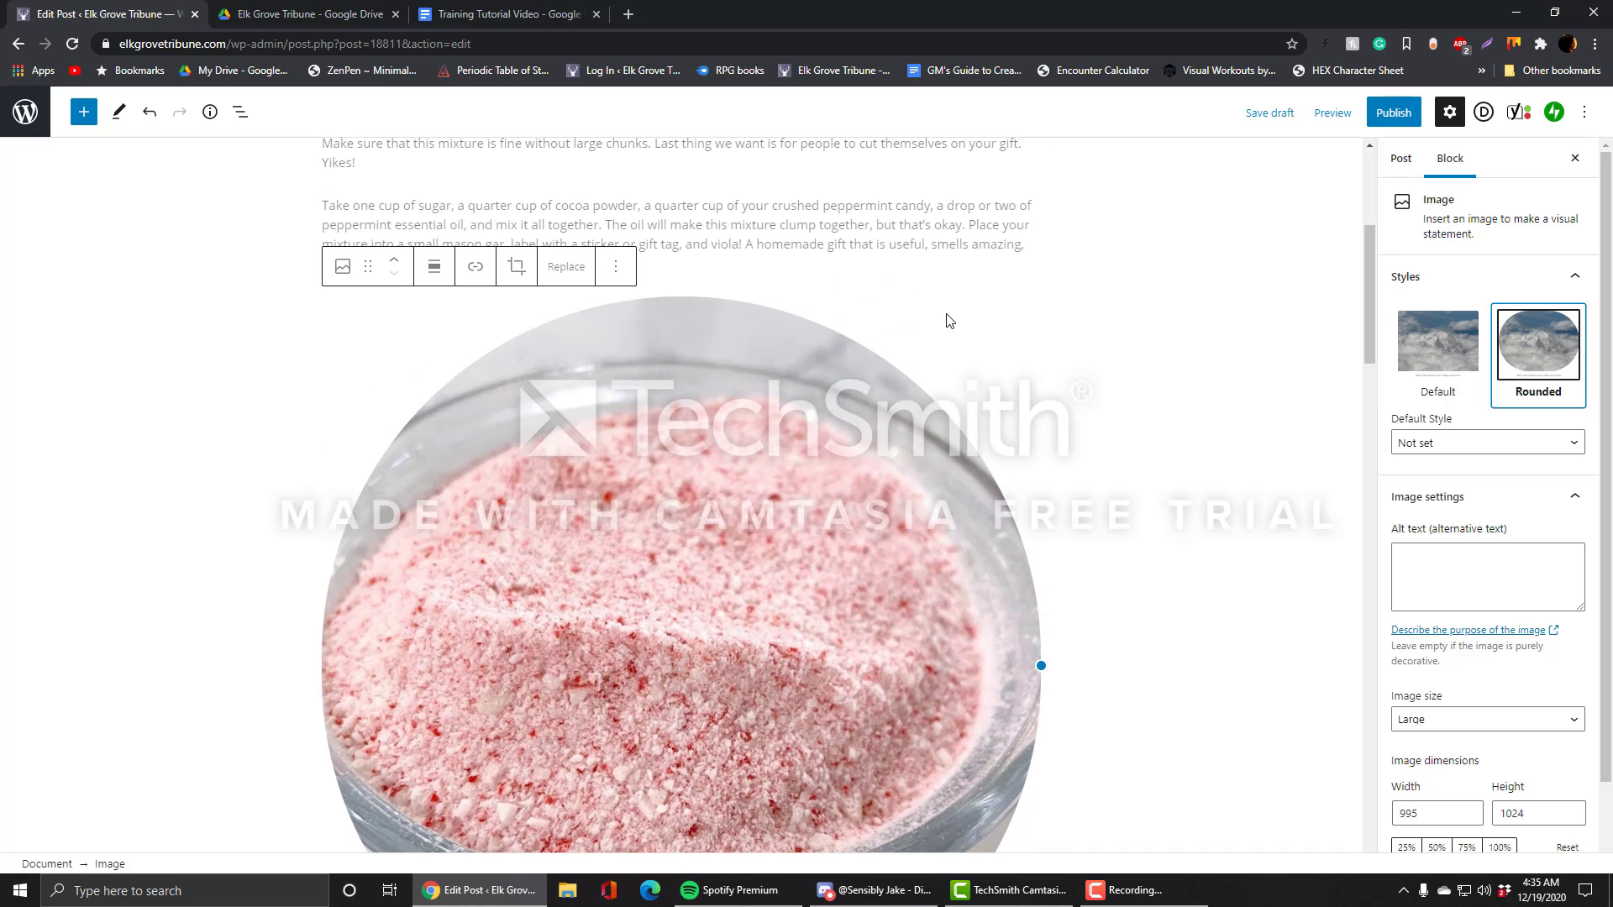
pyautogui.scroll(-3, 1092, 428)
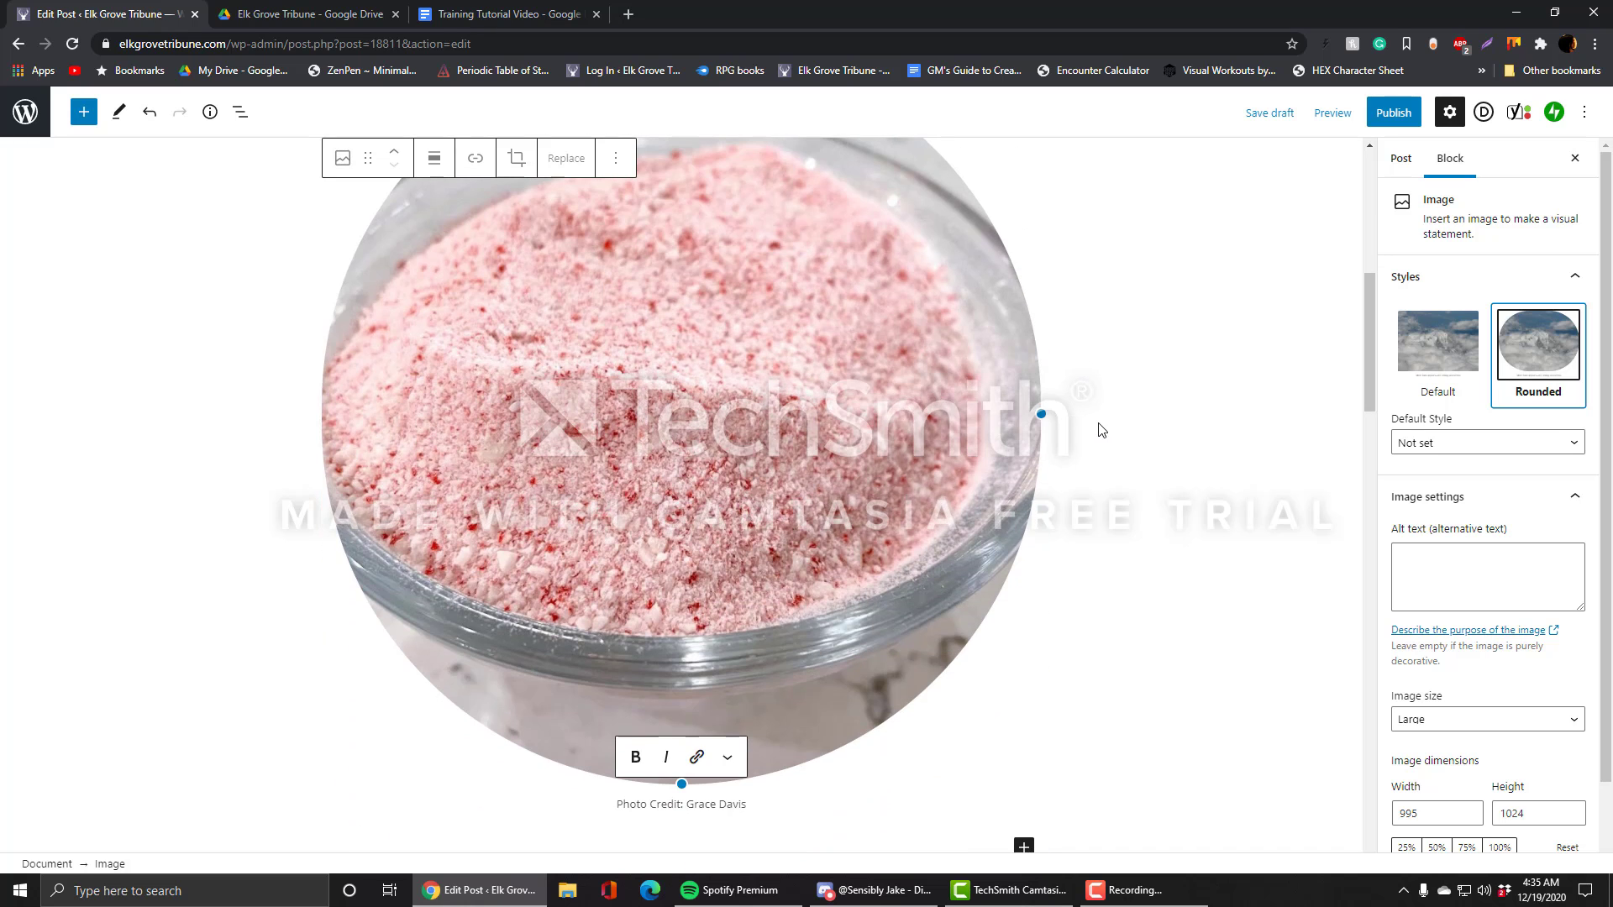
pyautogui.click(1441, 370)
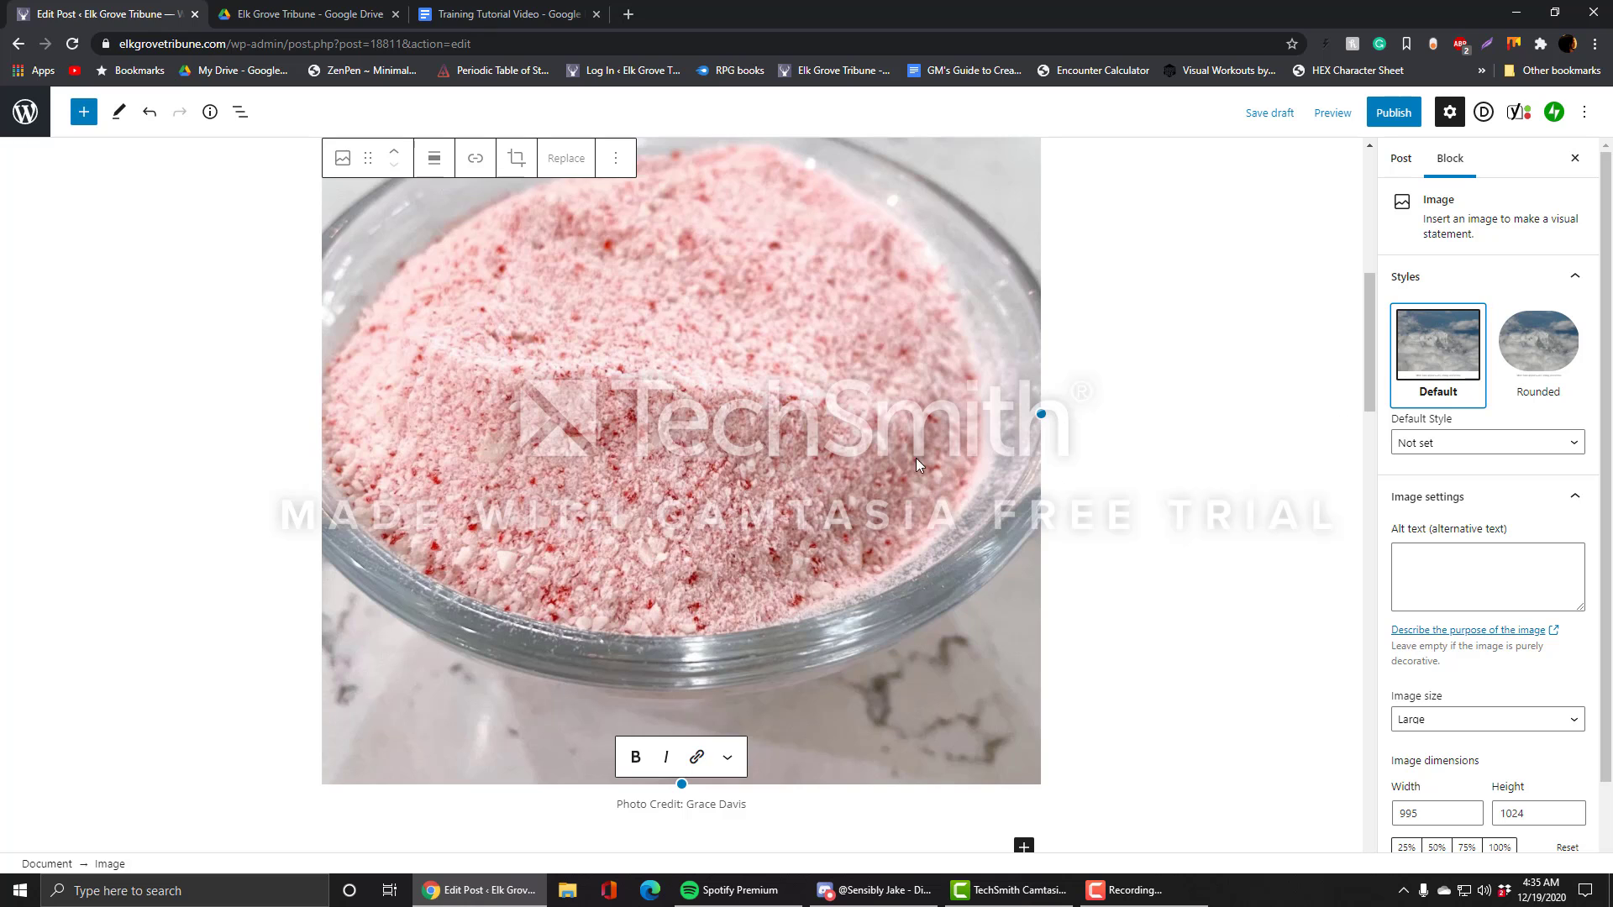
pyautogui.scroll(3, 919, 460)
pyautogui.scroll(-2, 920, 460)
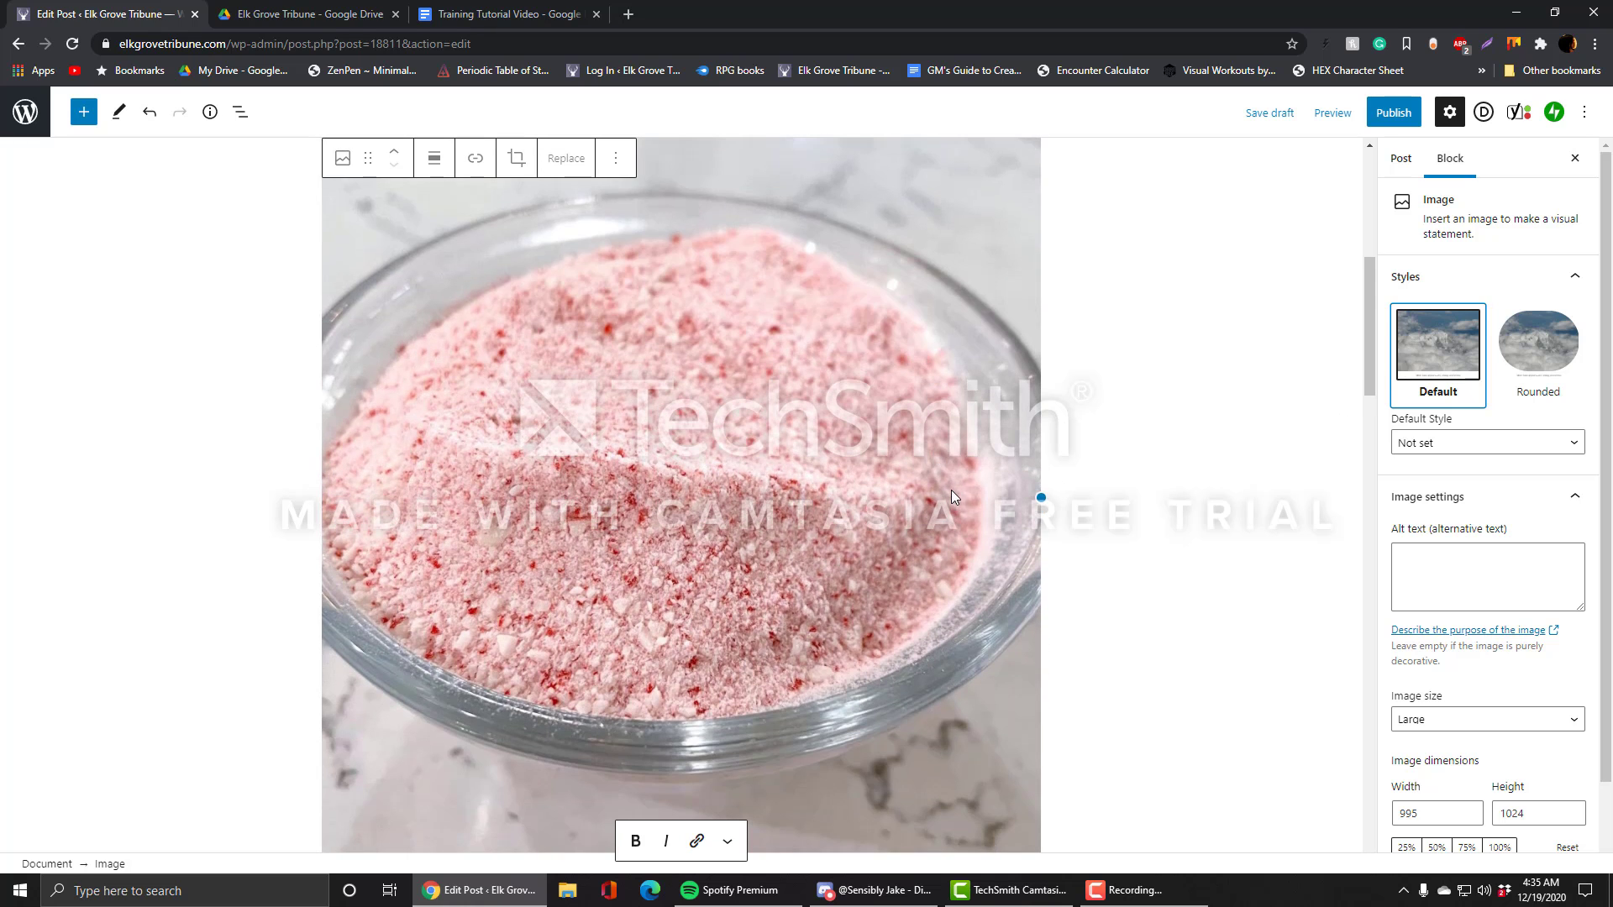
# Step: Try the Medium image size for the powder photo and look at it below the closing paragraph
pyautogui.click(1531, 504)
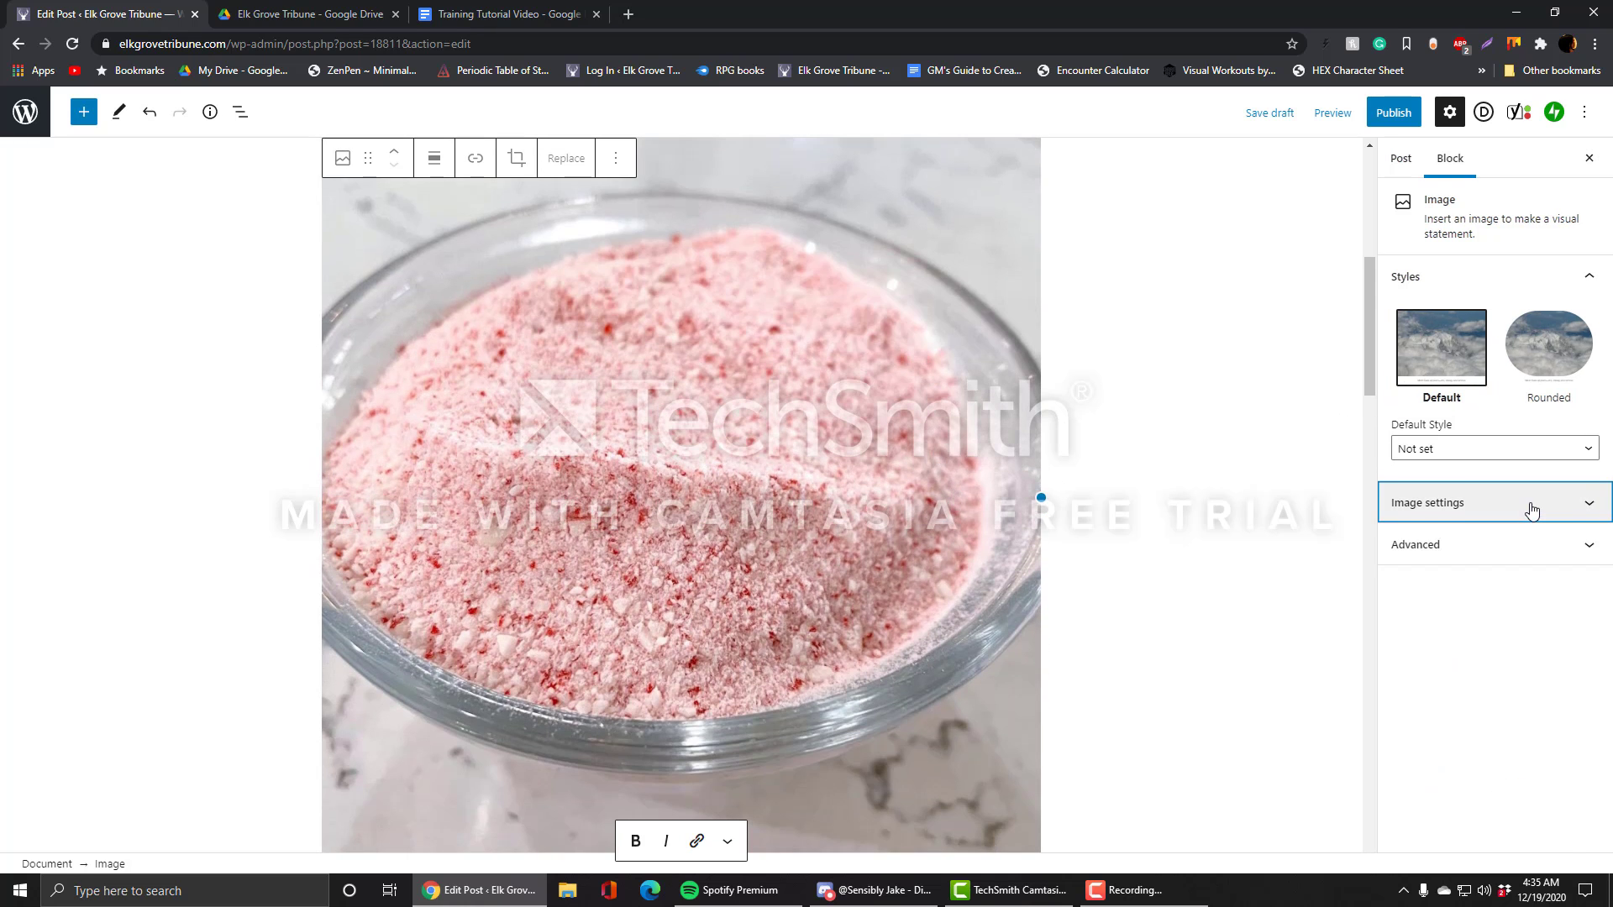
pyautogui.click(1530, 505)
pyautogui.scroll(-1, 889, 472)
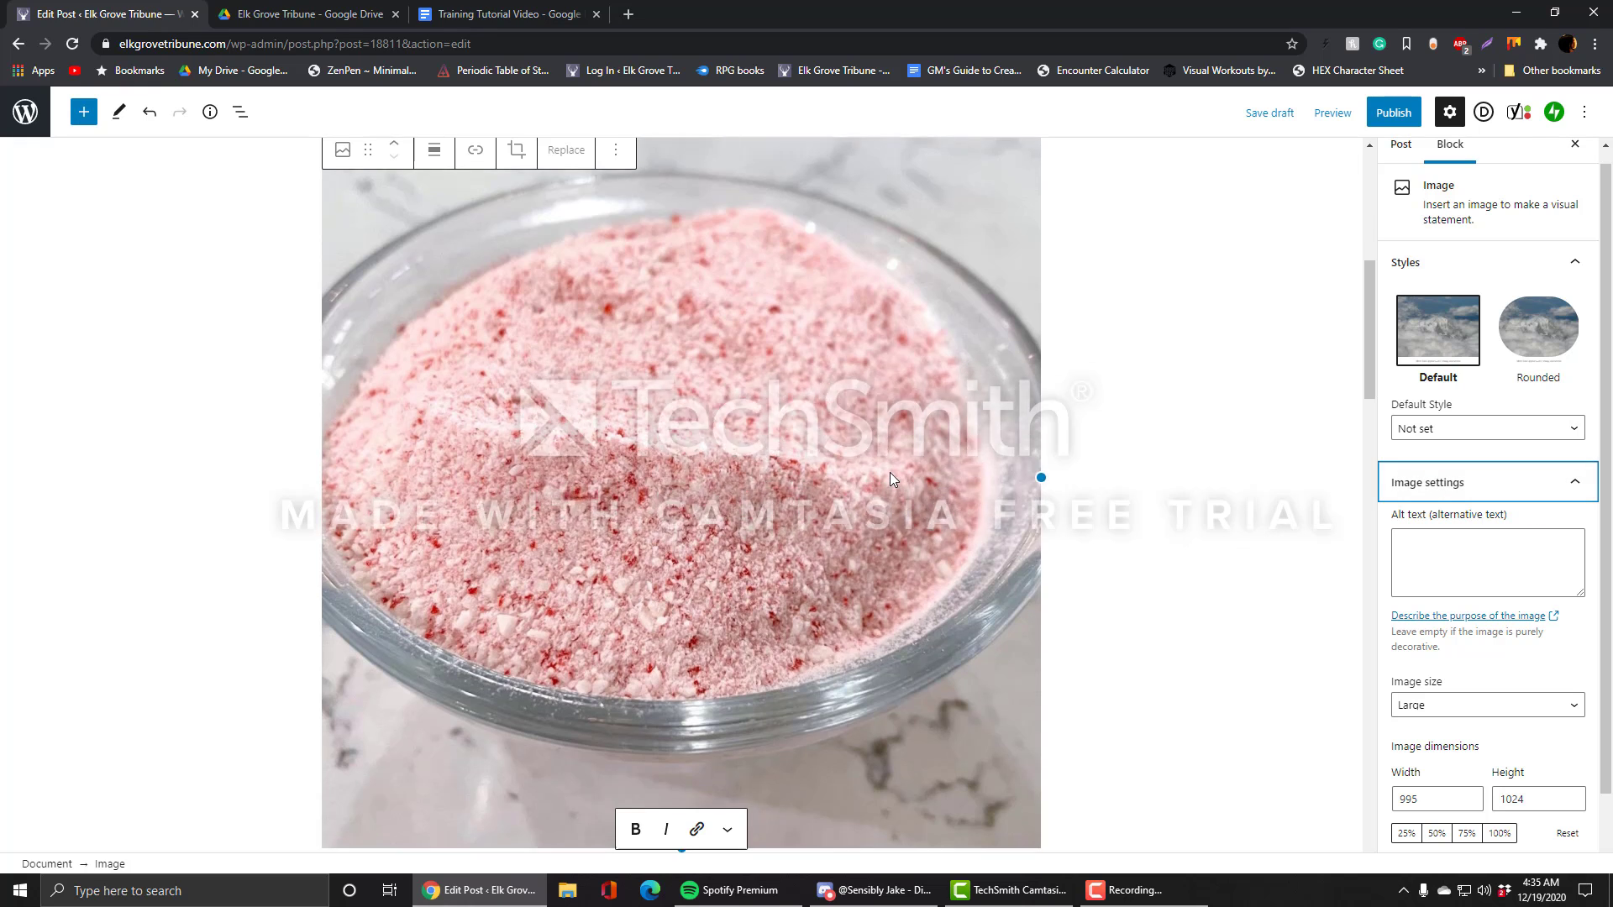
pyautogui.scroll(-2, 890, 473)
pyautogui.scroll(-1, 1512, 651)
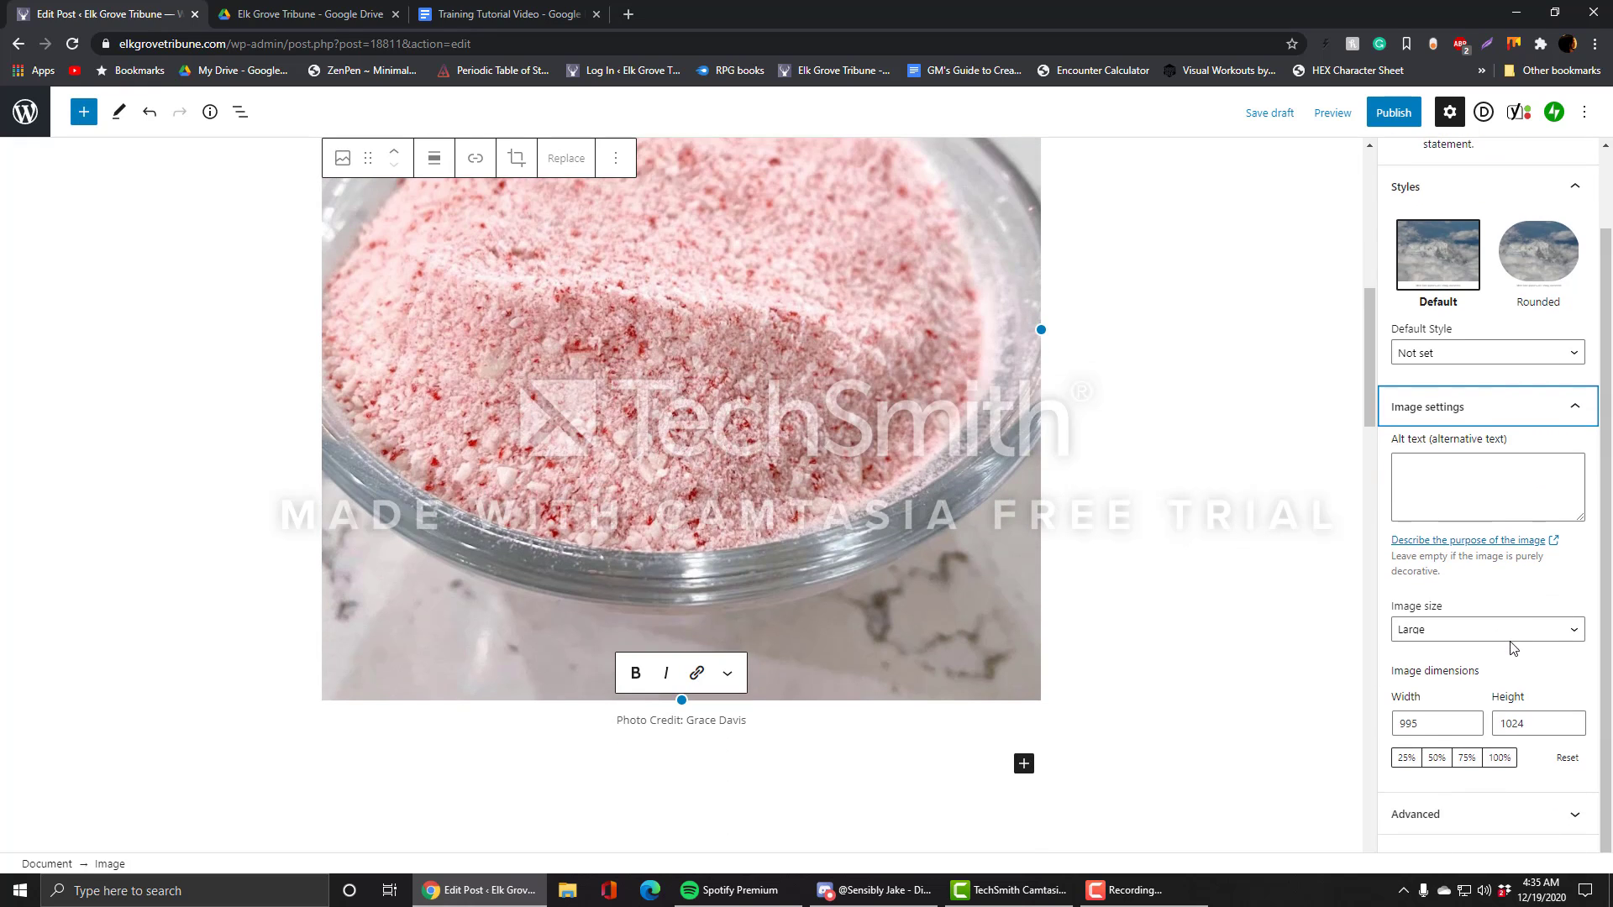
pyautogui.click(1562, 630)
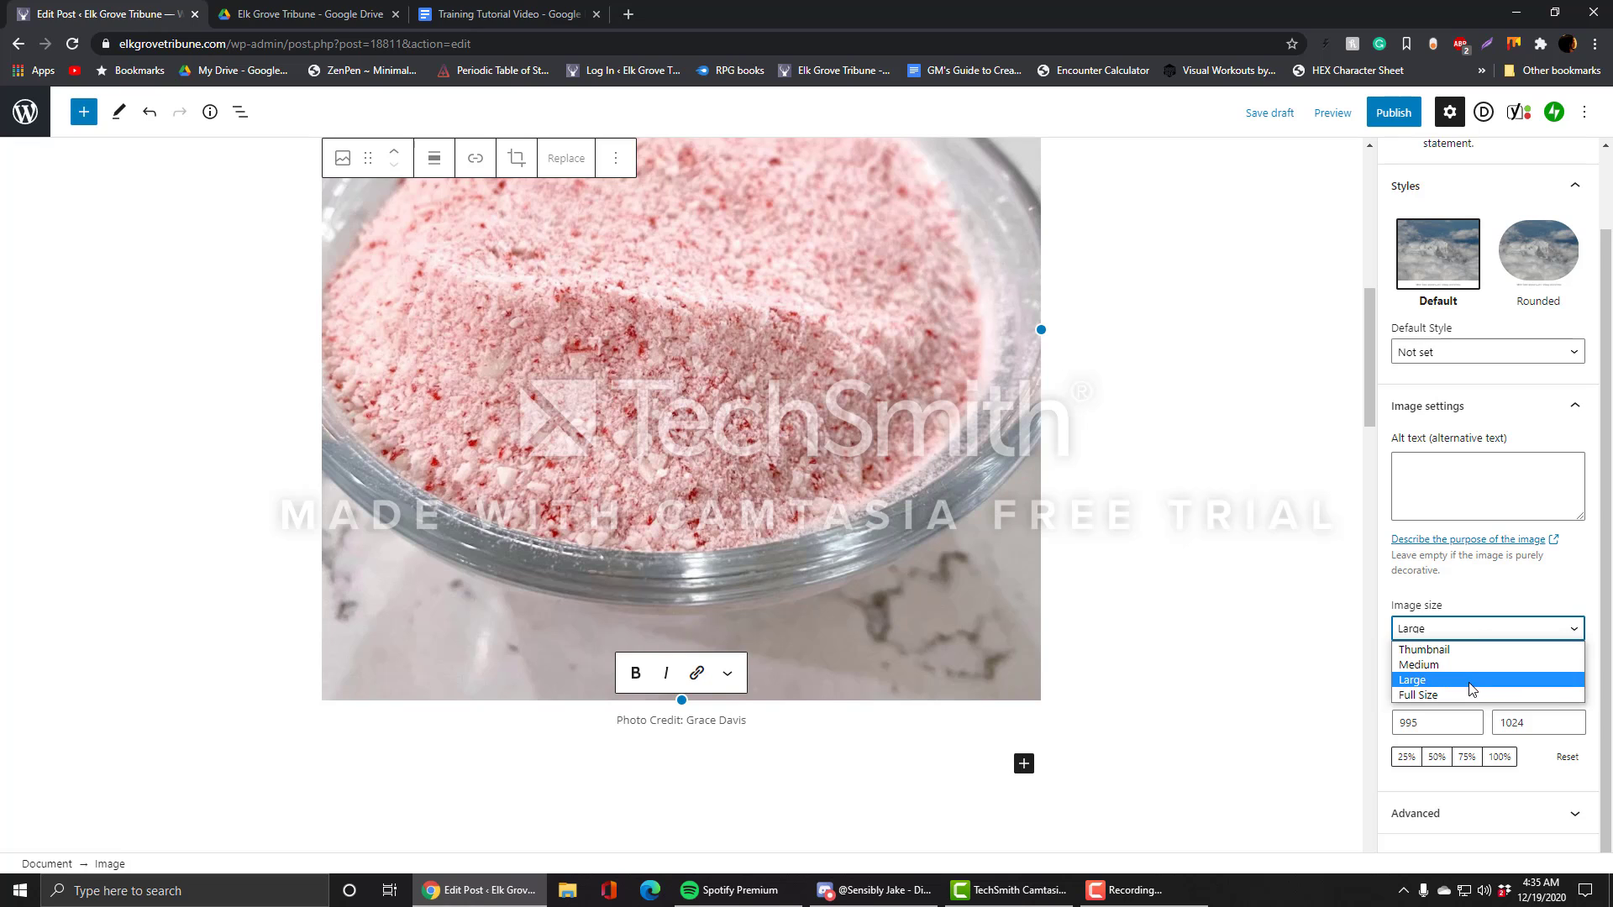
pyautogui.click(1465, 668)
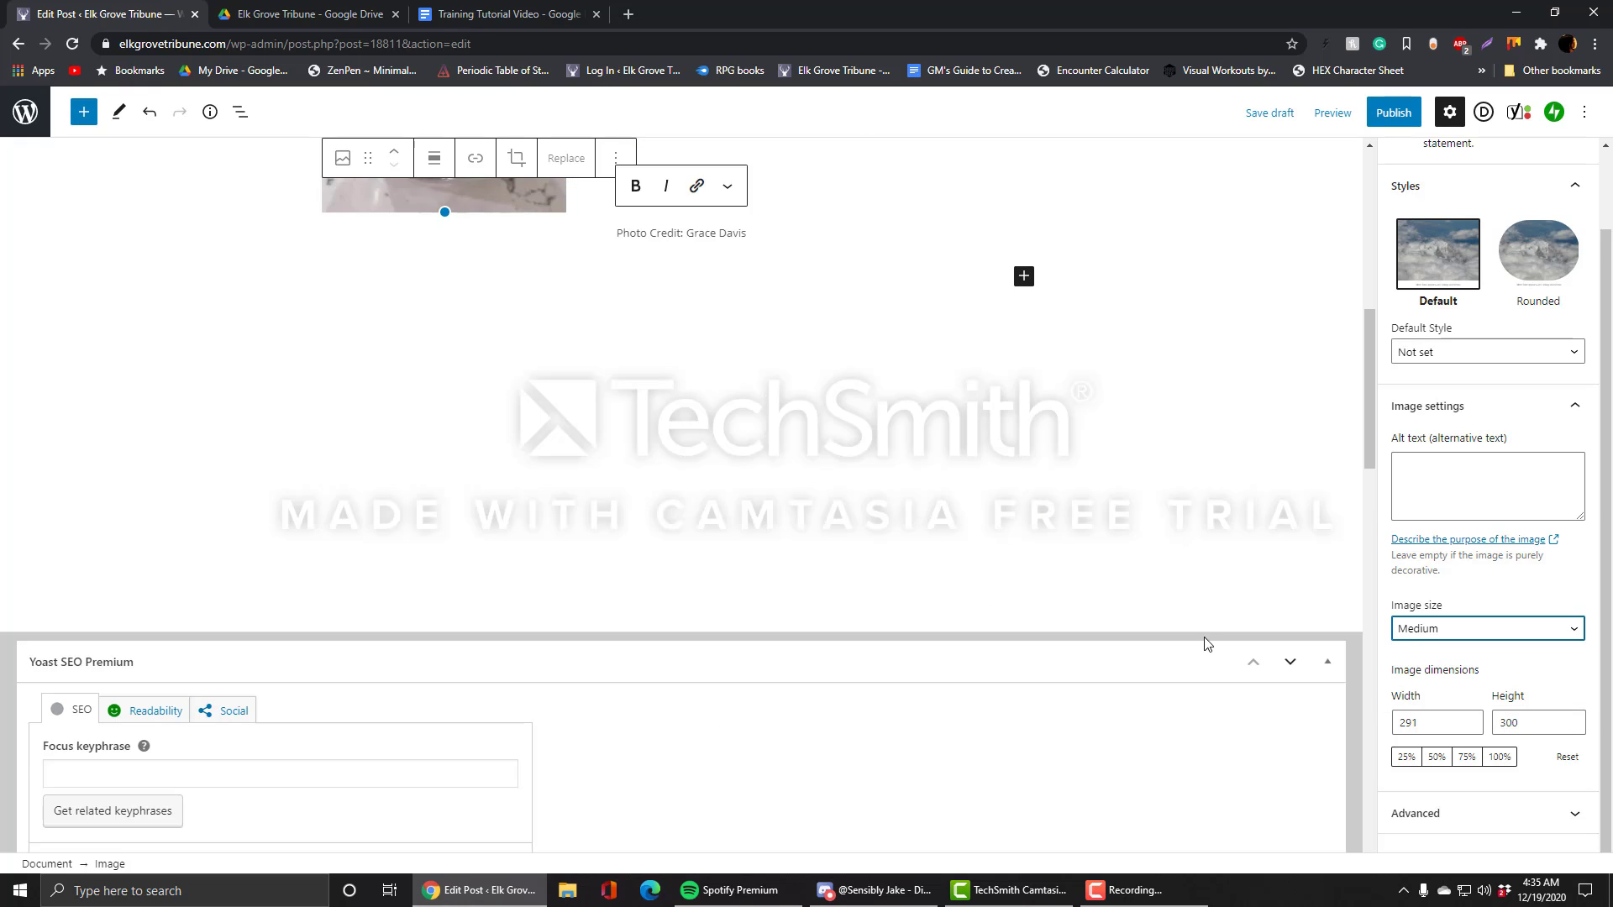
pyautogui.scroll(3, 907, 542)
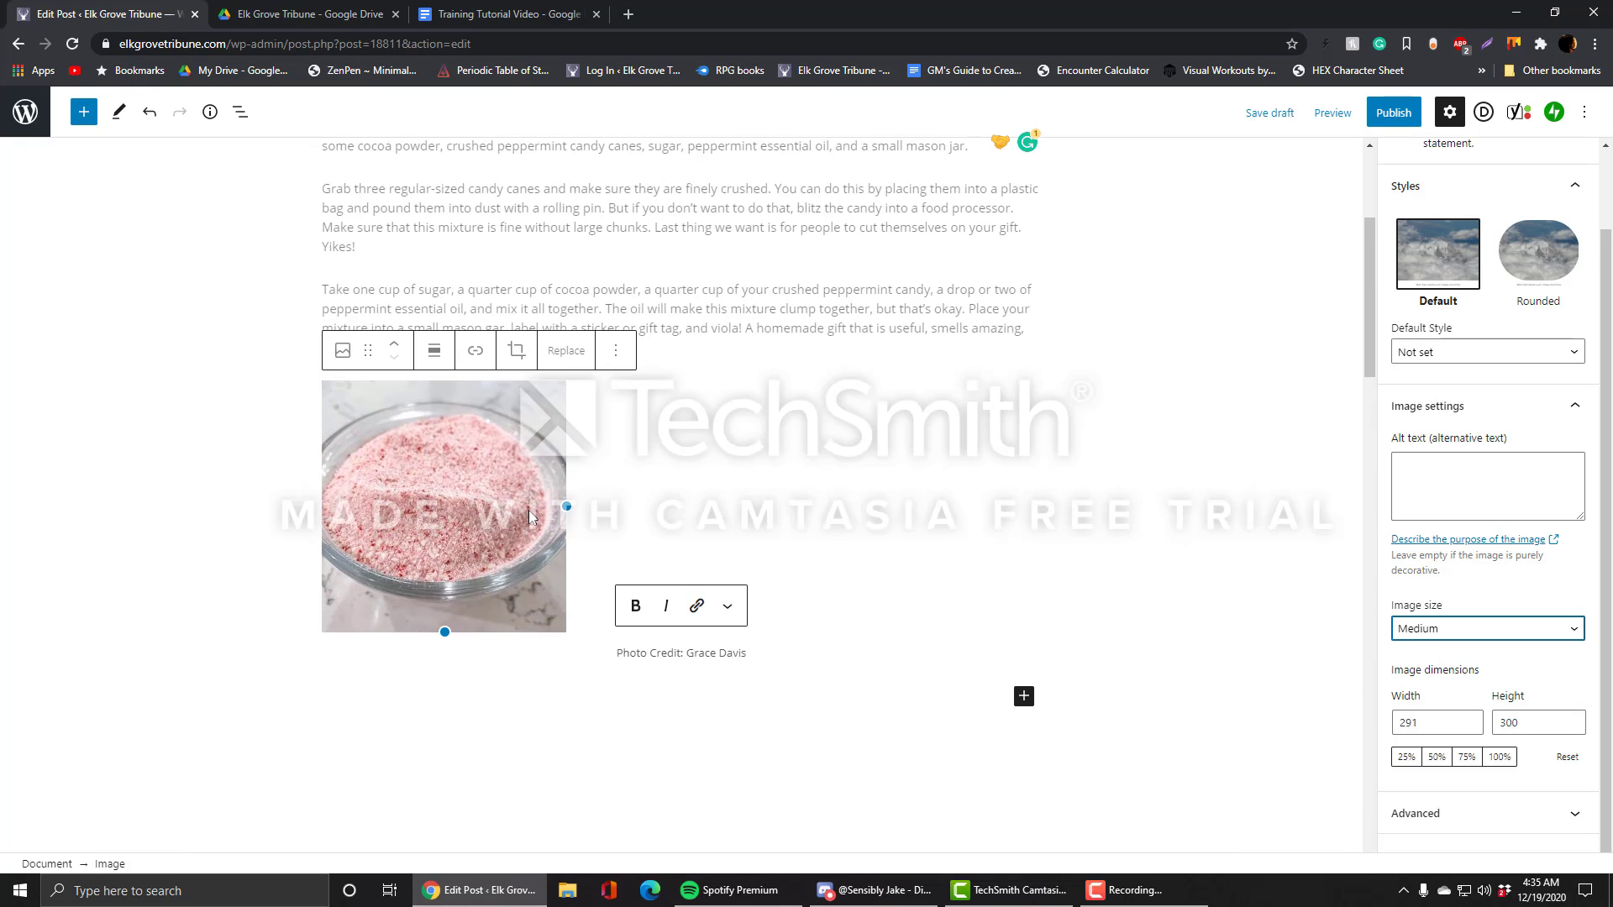
pyautogui.scroll(-1, 1286, 594)
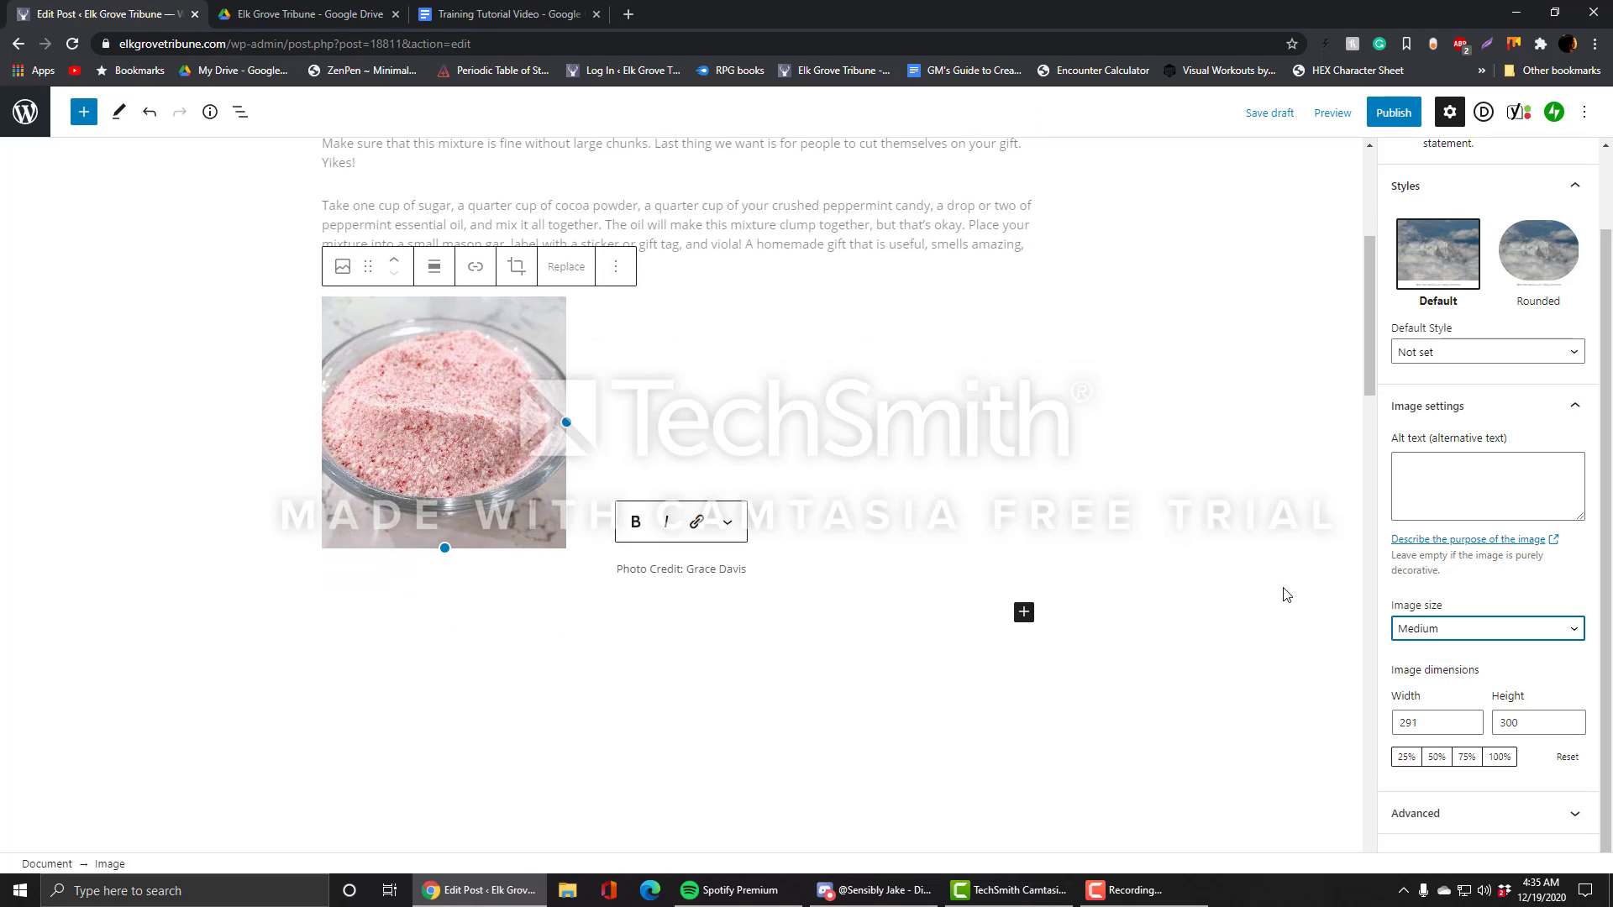
# Step: Try the image at Full Size, then set its image size back to Large
pyautogui.click(1439, 628)
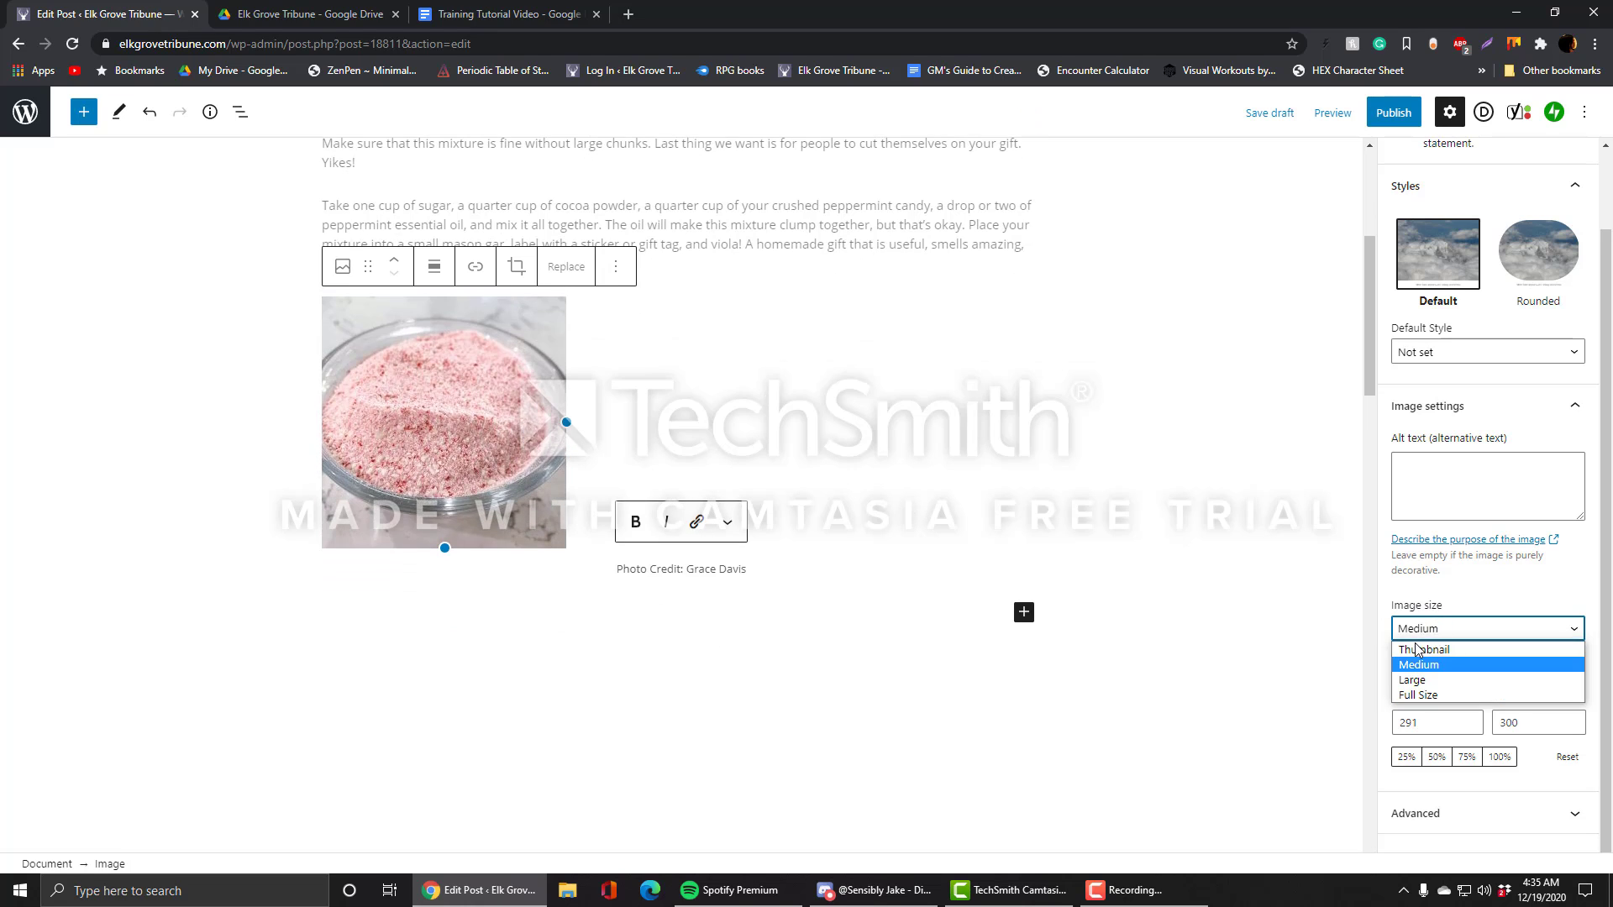
pyautogui.click(1423, 693)
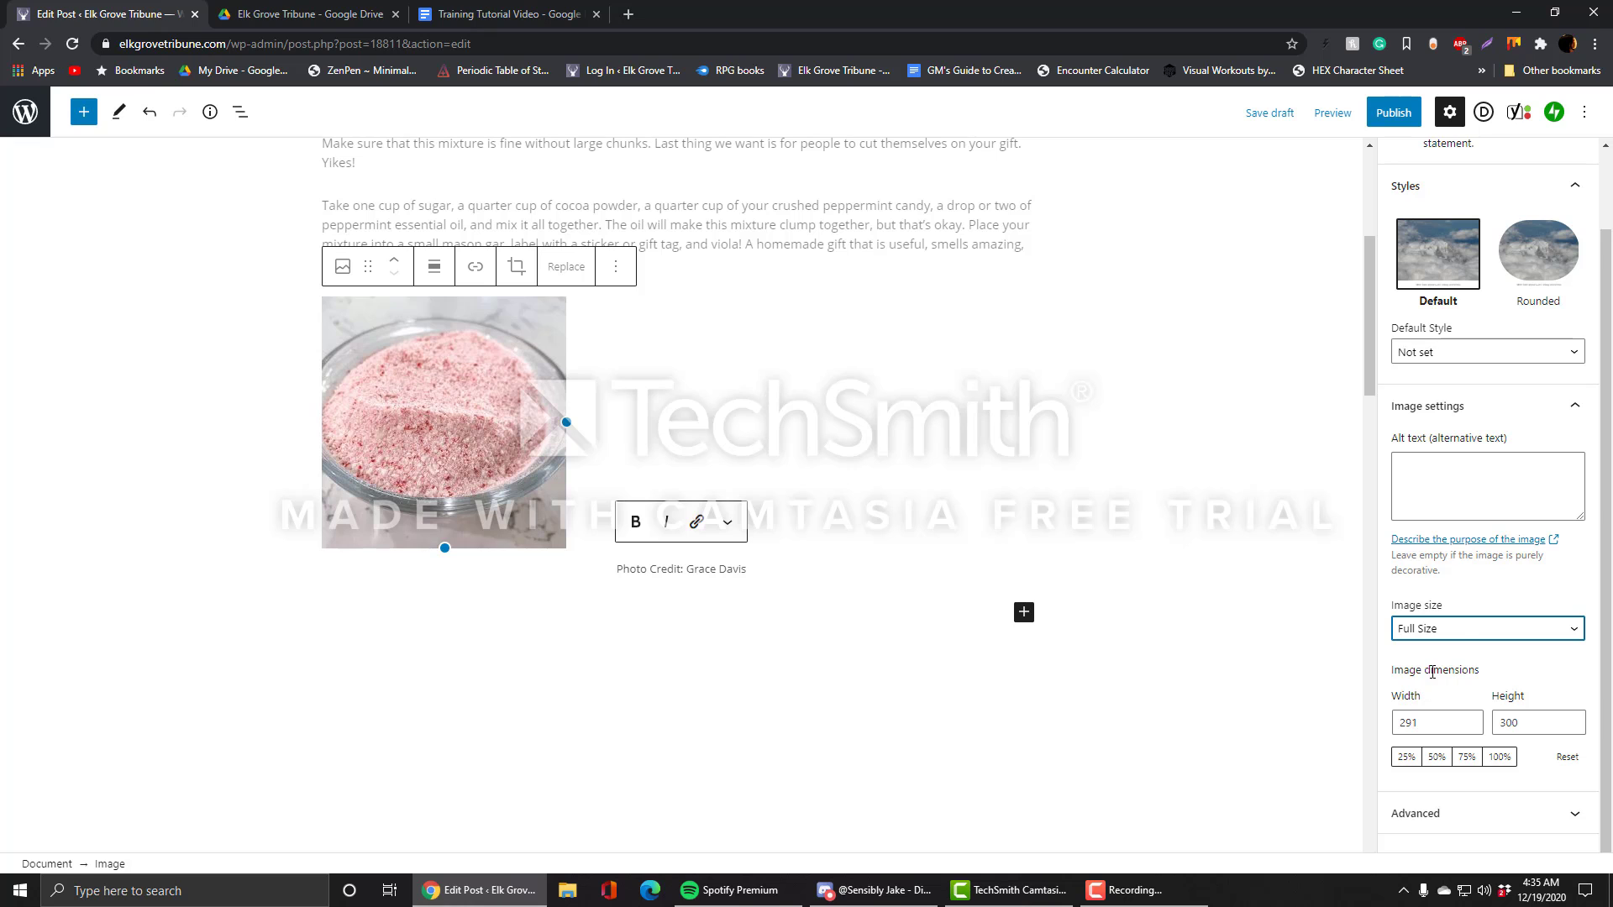
pyautogui.click(1466, 639)
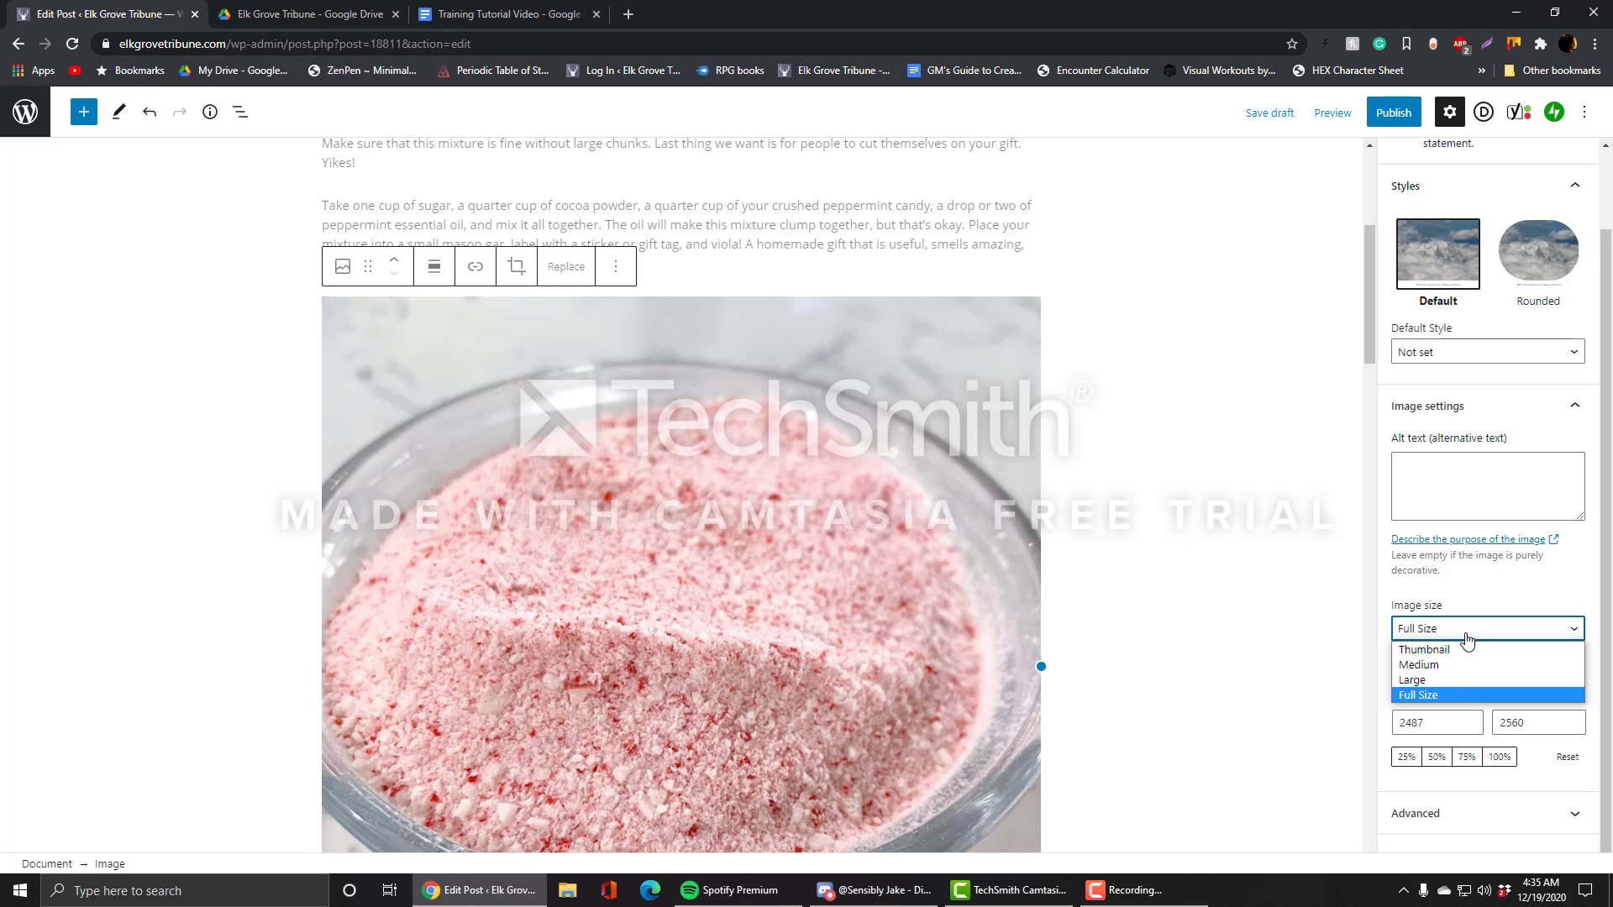
pyautogui.click(1437, 680)
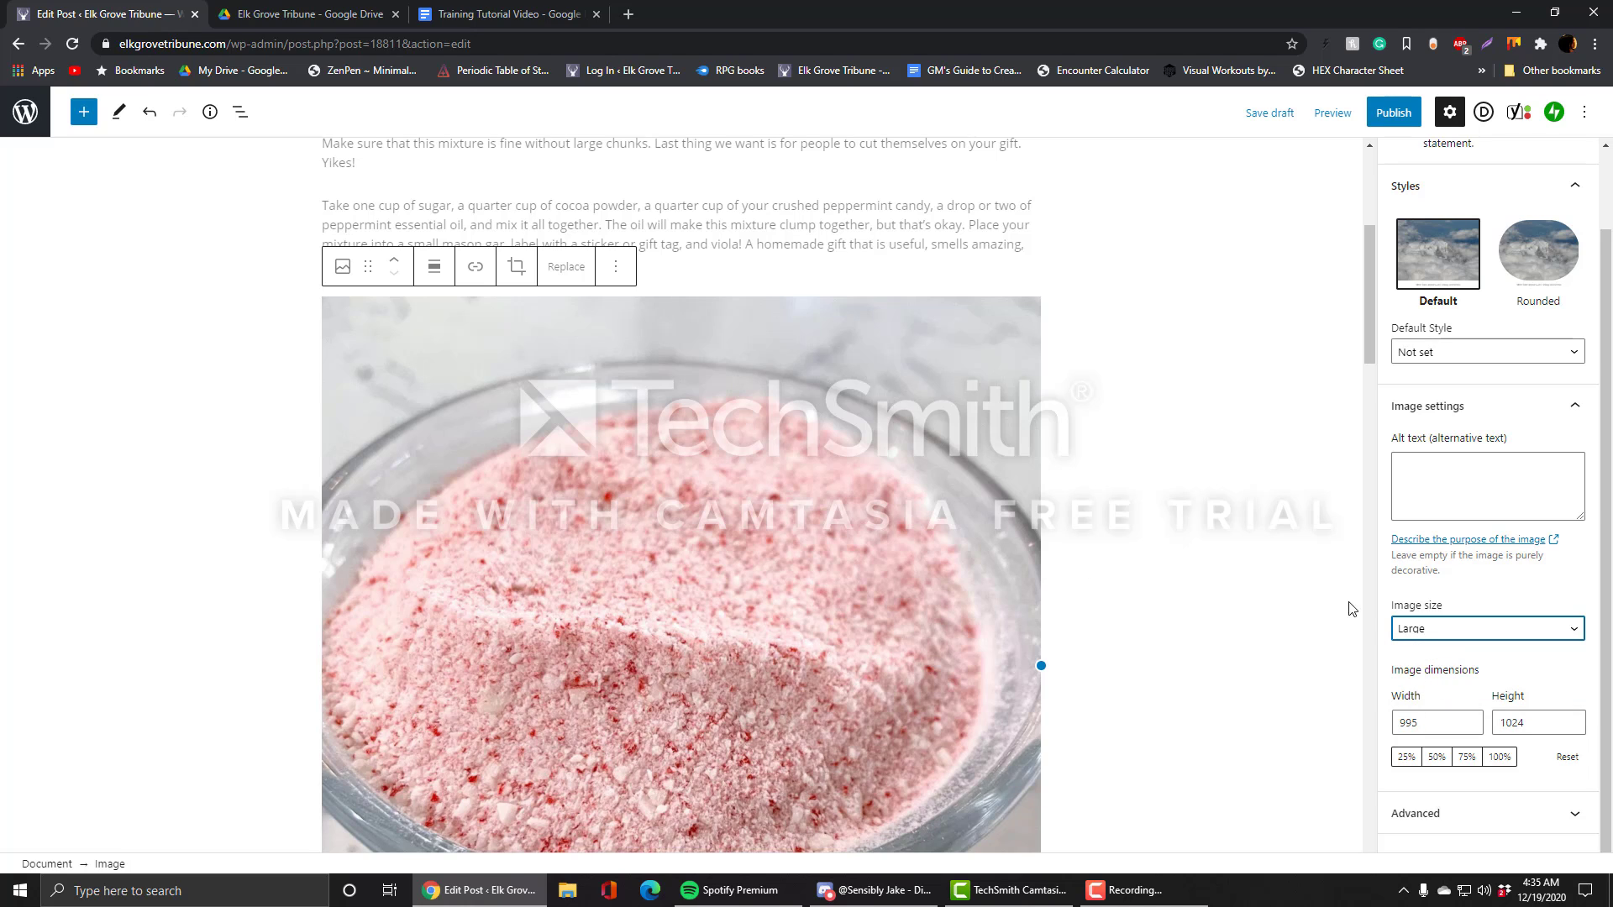
pyautogui.click(1486, 591)
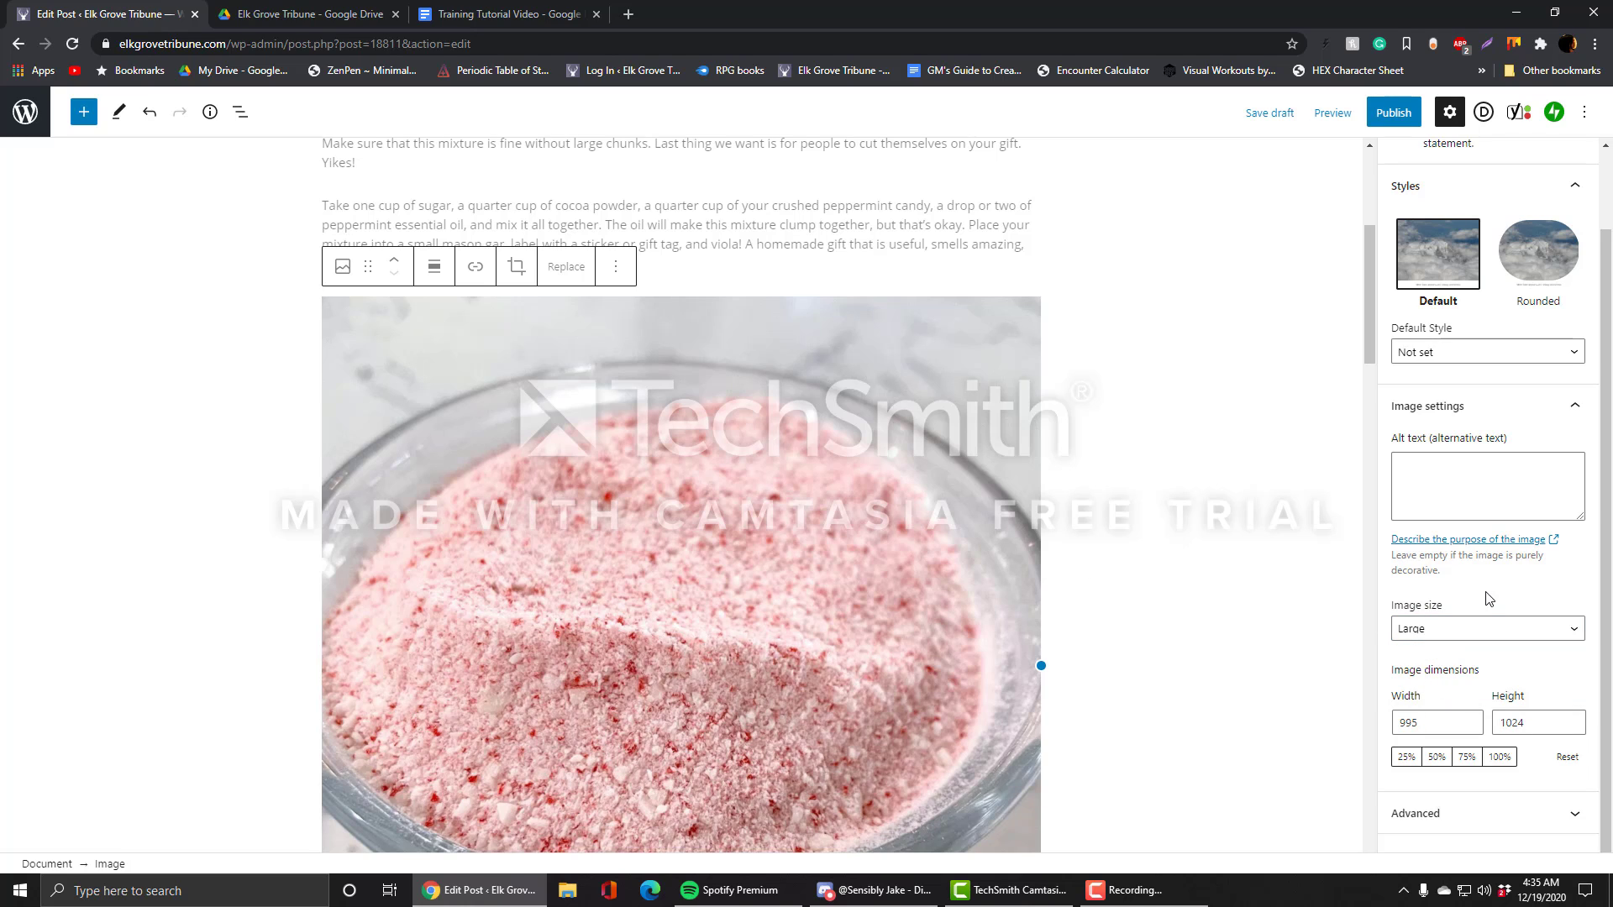
# Step: Scale the image's dimensions to 75%, then reduce them further to 50%
pyautogui.click(897, 521)
pyautogui.scroll(-1, 1133, 512)
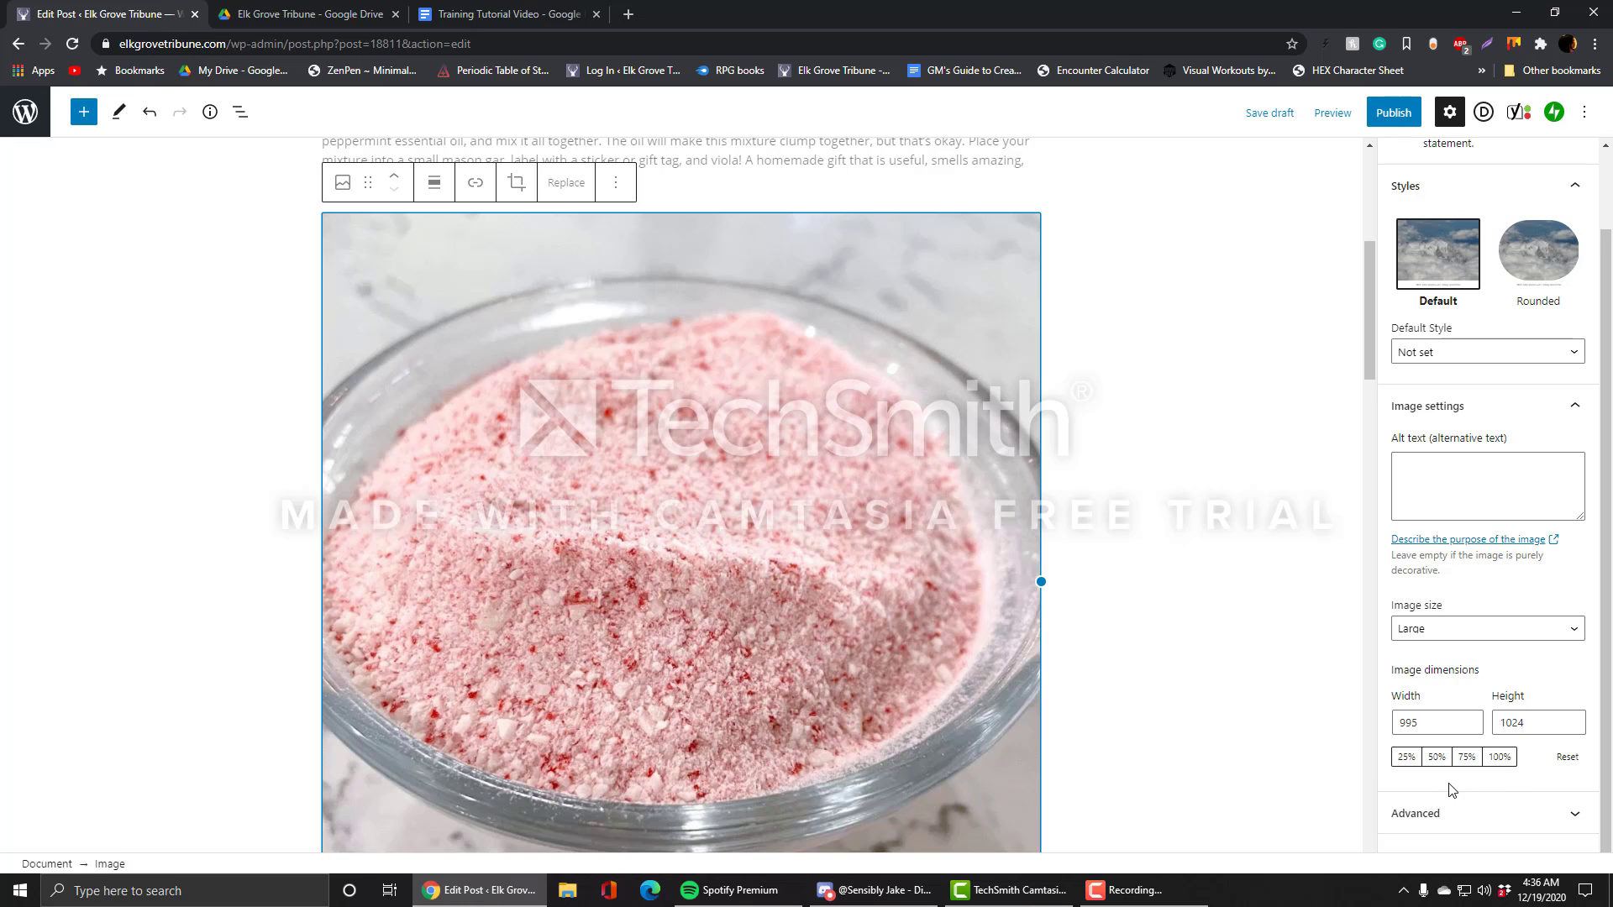
pyautogui.click(1466, 759)
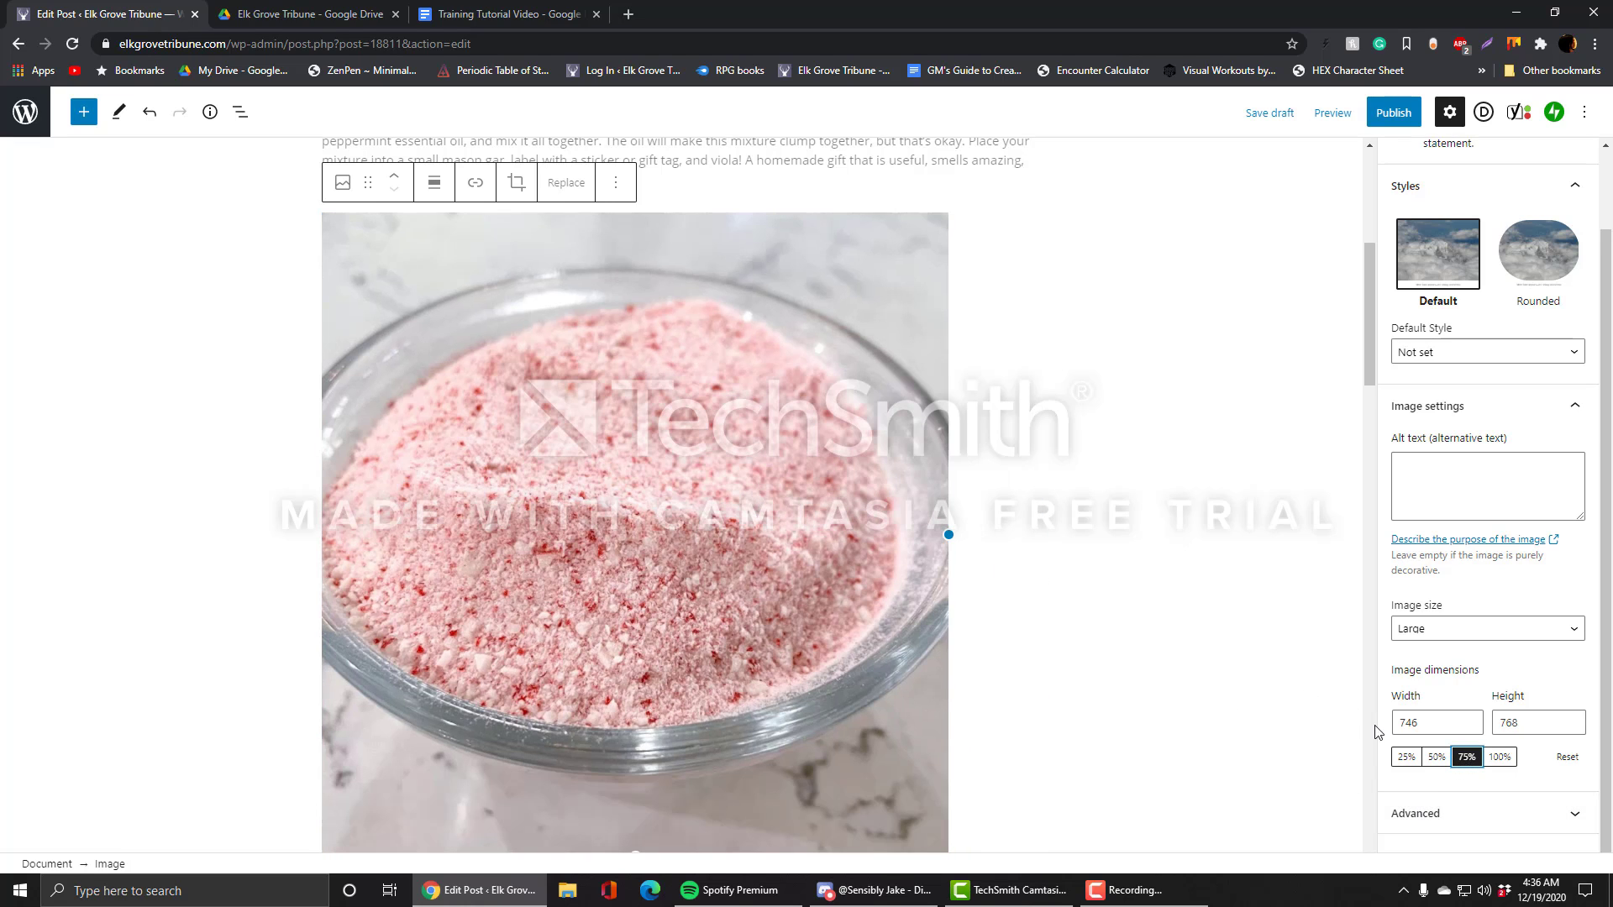
pyautogui.click(1435, 758)
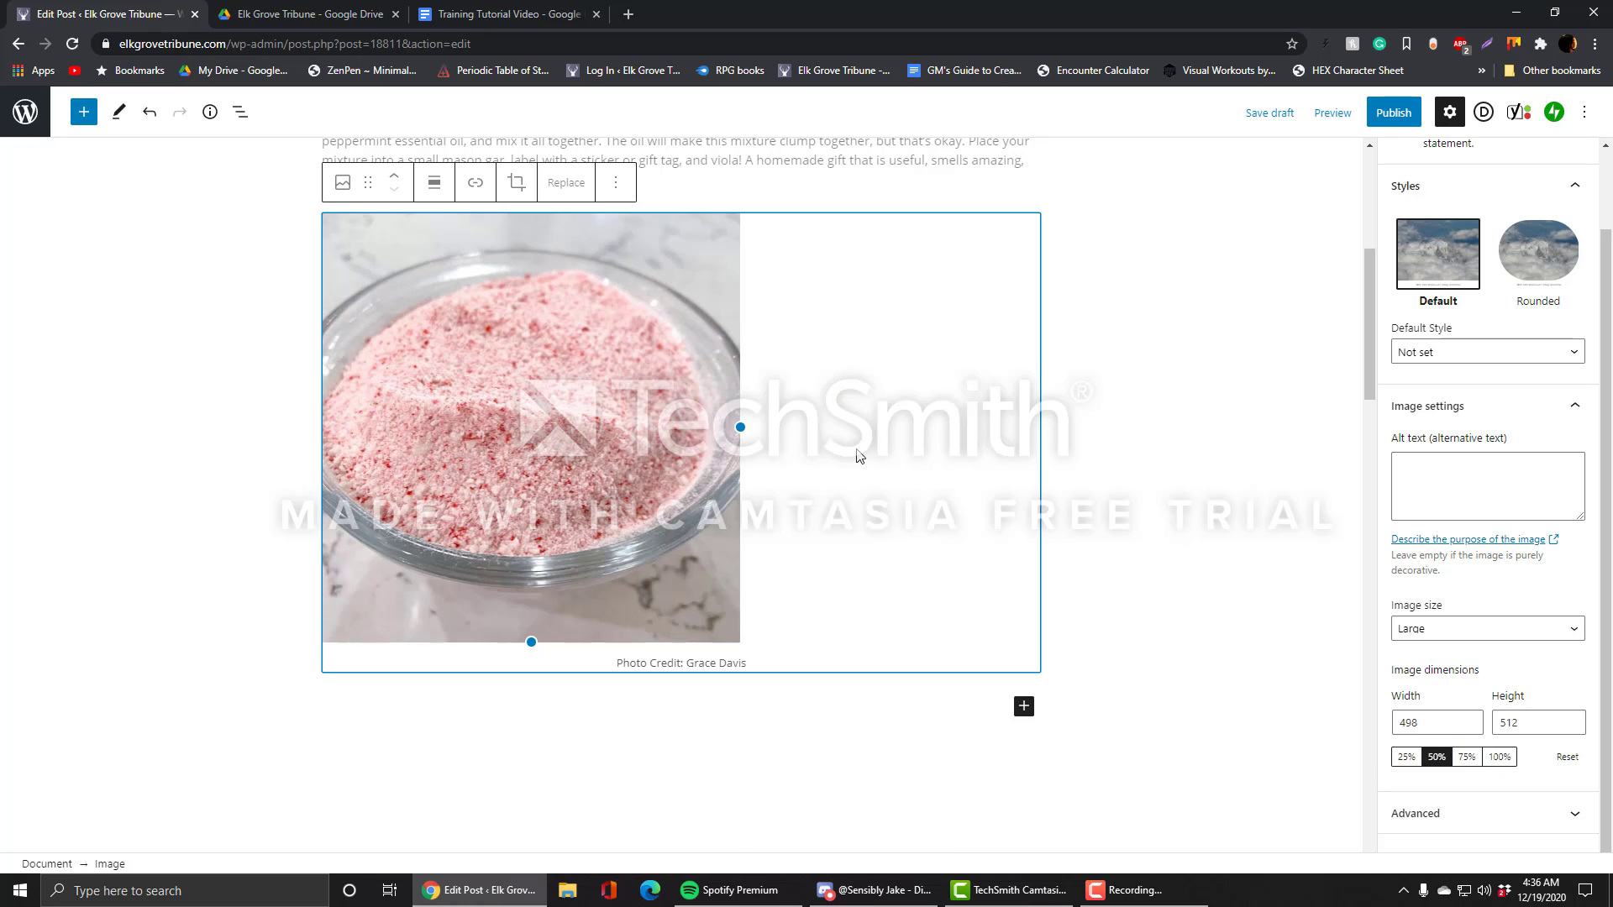
pyautogui.scroll(4, 854, 445)
pyautogui.scroll(-1, 555, 472)
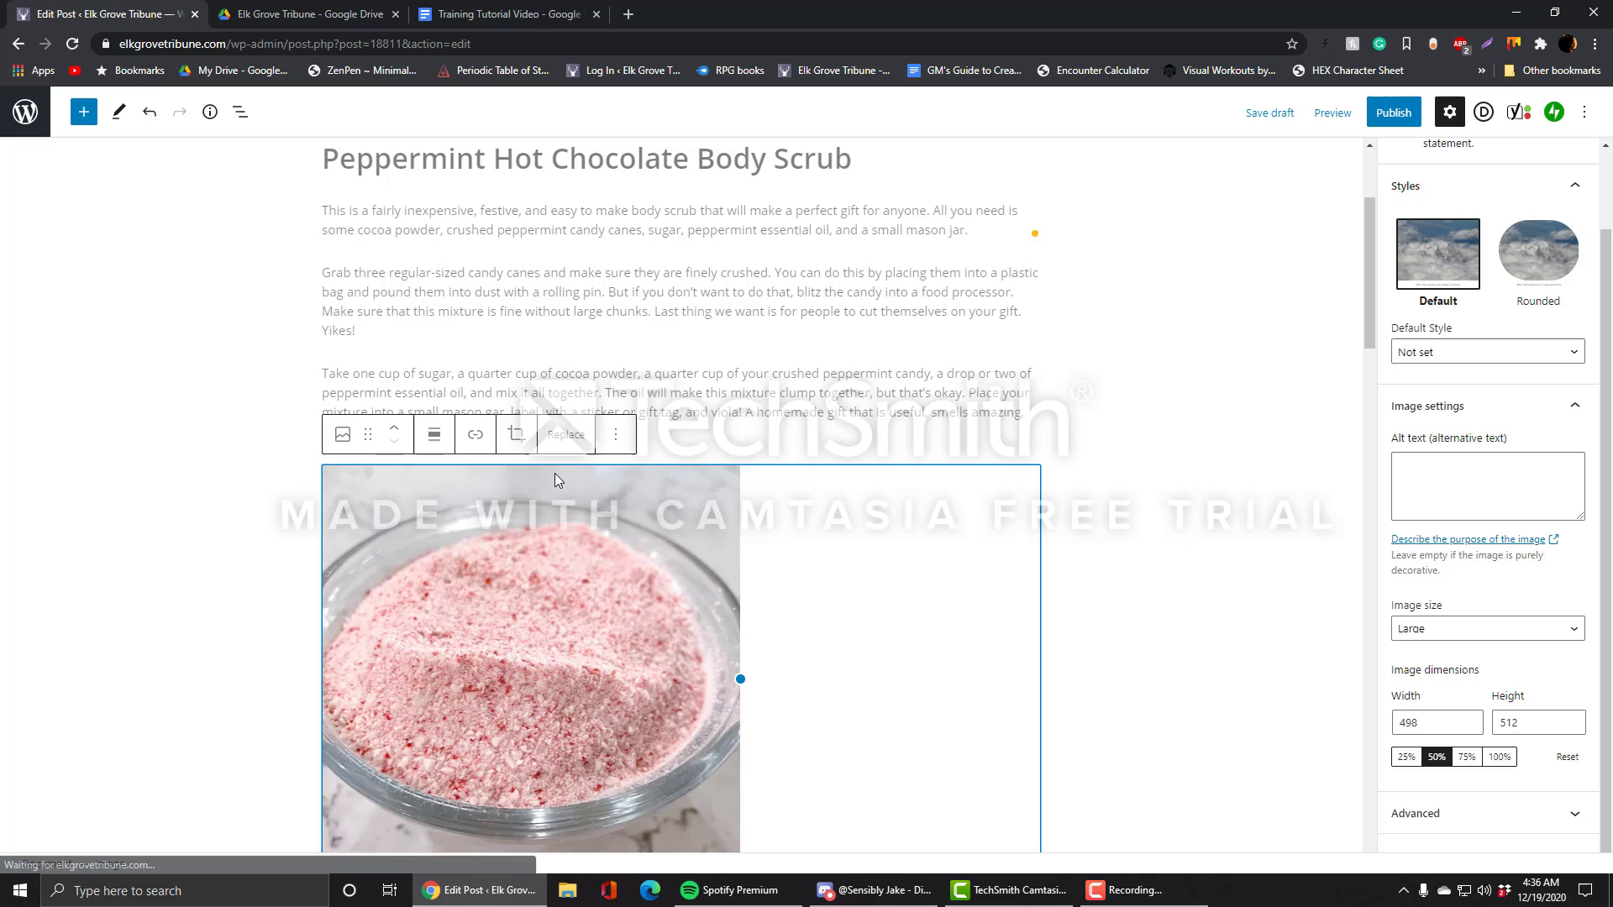
# Step: Center-align the image in the post and check its placement under the closing paragraph
pyautogui.click(436, 439)
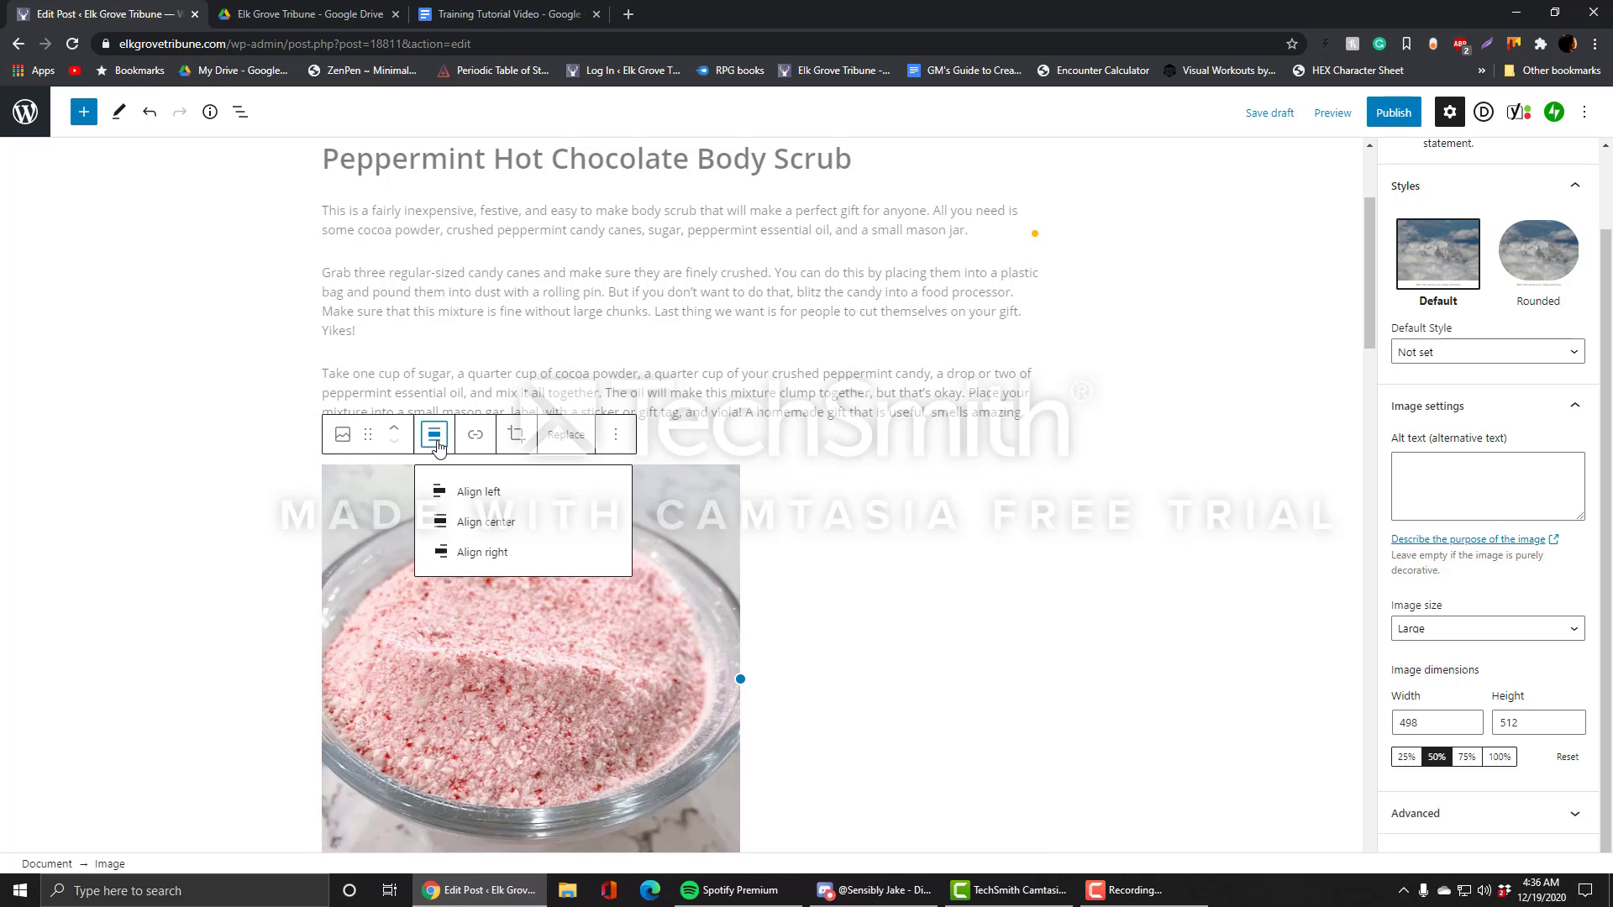
pyautogui.click(506, 523)
pyautogui.scroll(-4, 839, 522)
pyautogui.scroll(4, 962, 508)
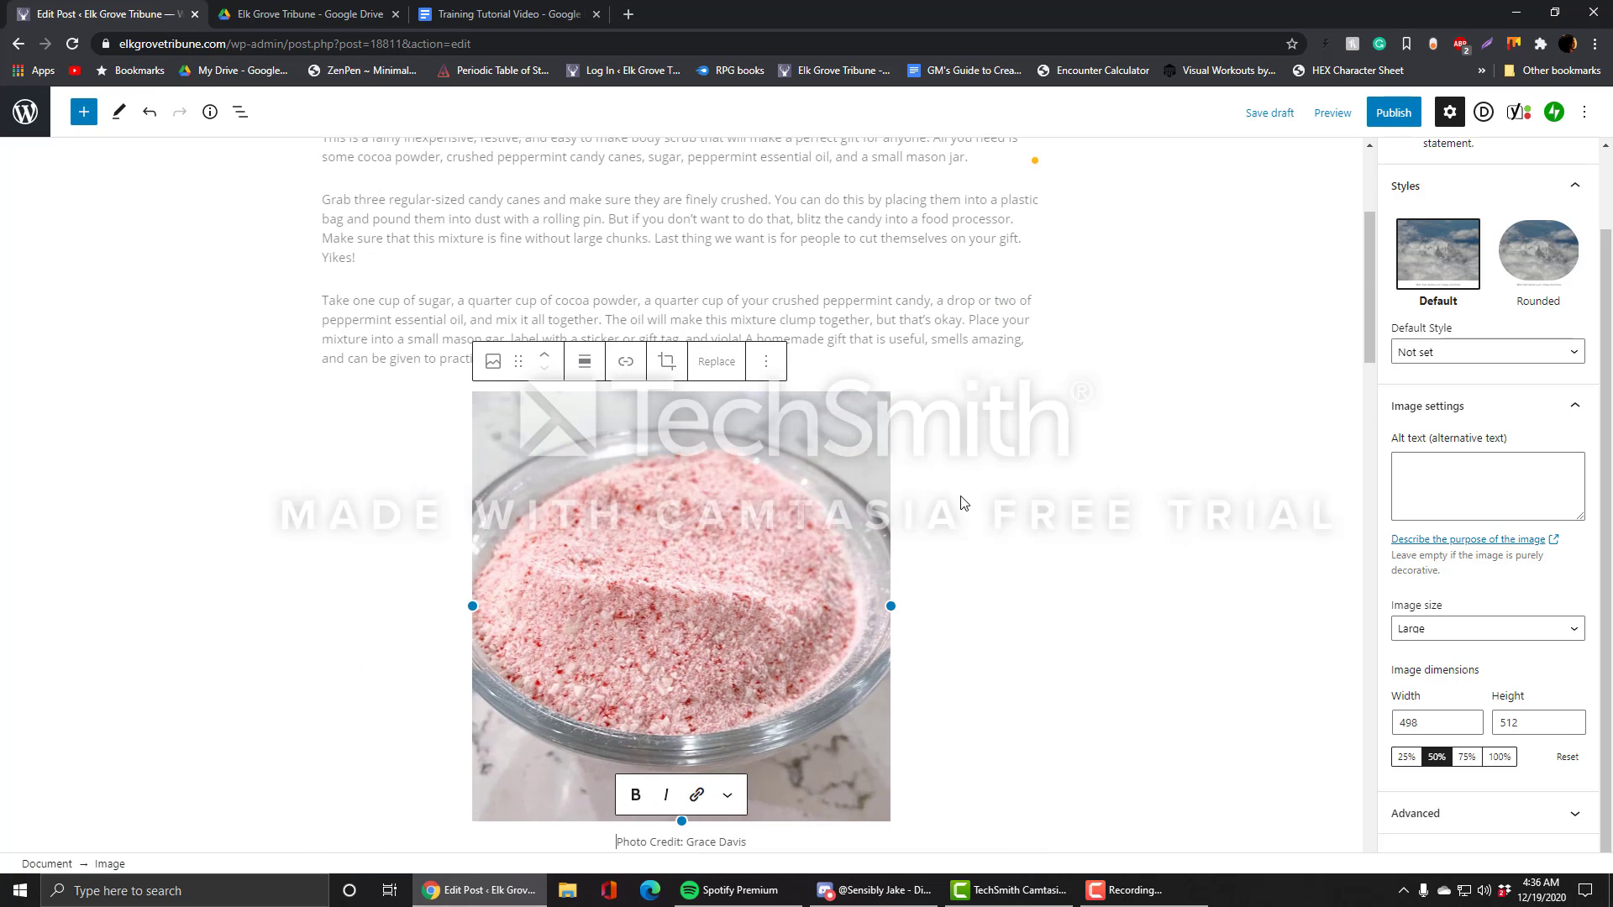
pyautogui.click(940, 364)
pyautogui.scroll(-1, 699, 475)
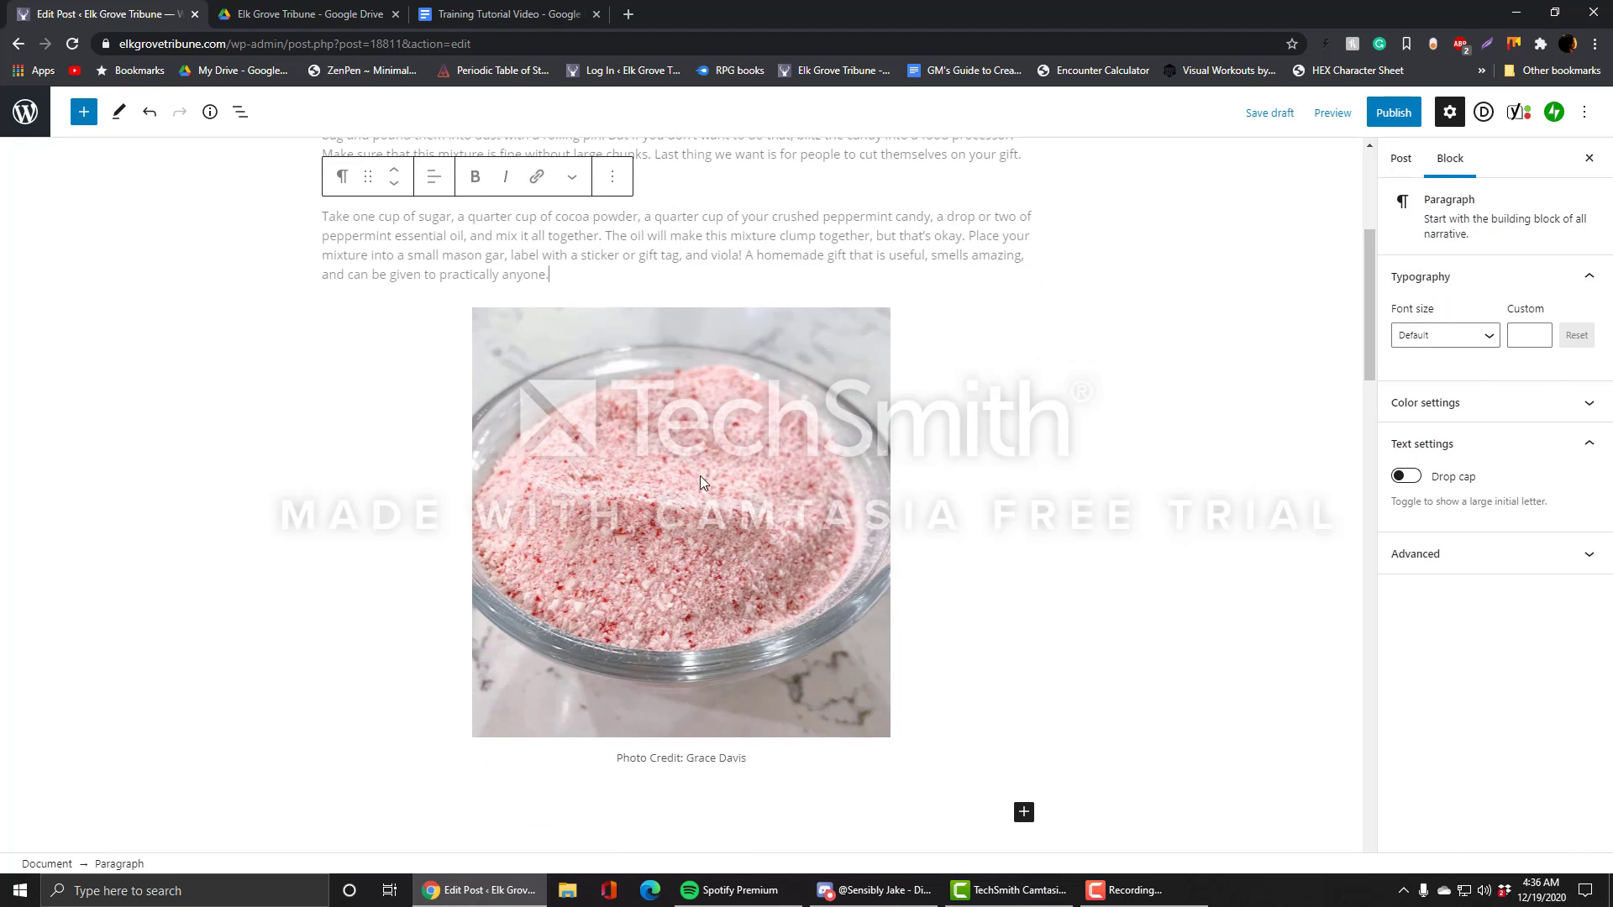
# Step: Examine the image and its caption within the article, along with the image's block settings and the post's general settings
pyautogui.click(693, 477)
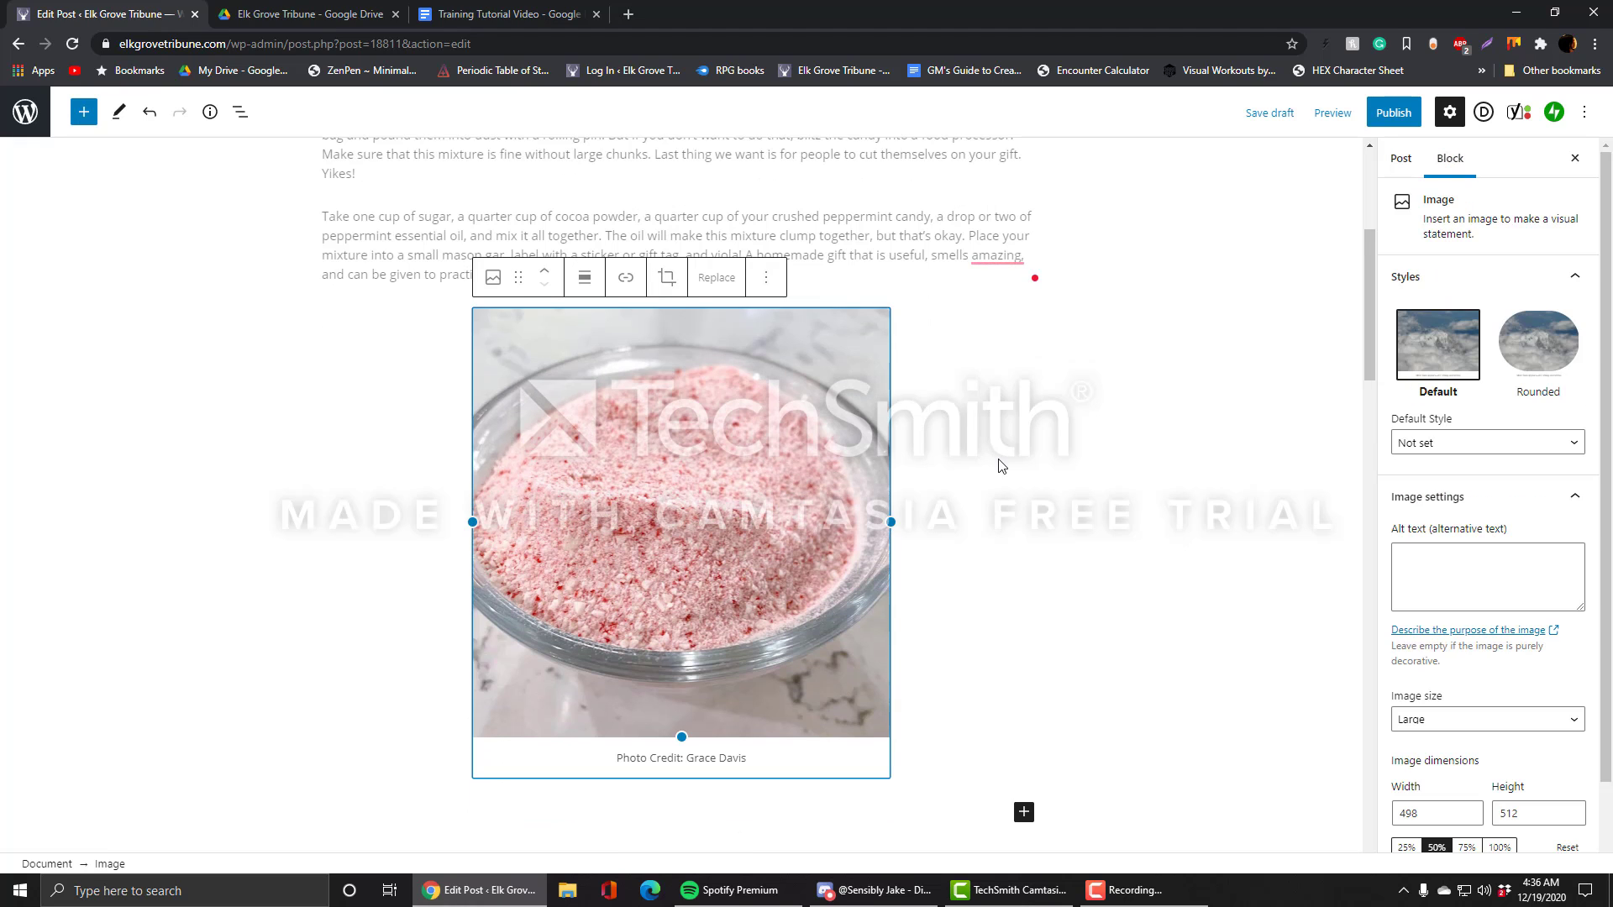
pyautogui.scroll(-1, 999, 462)
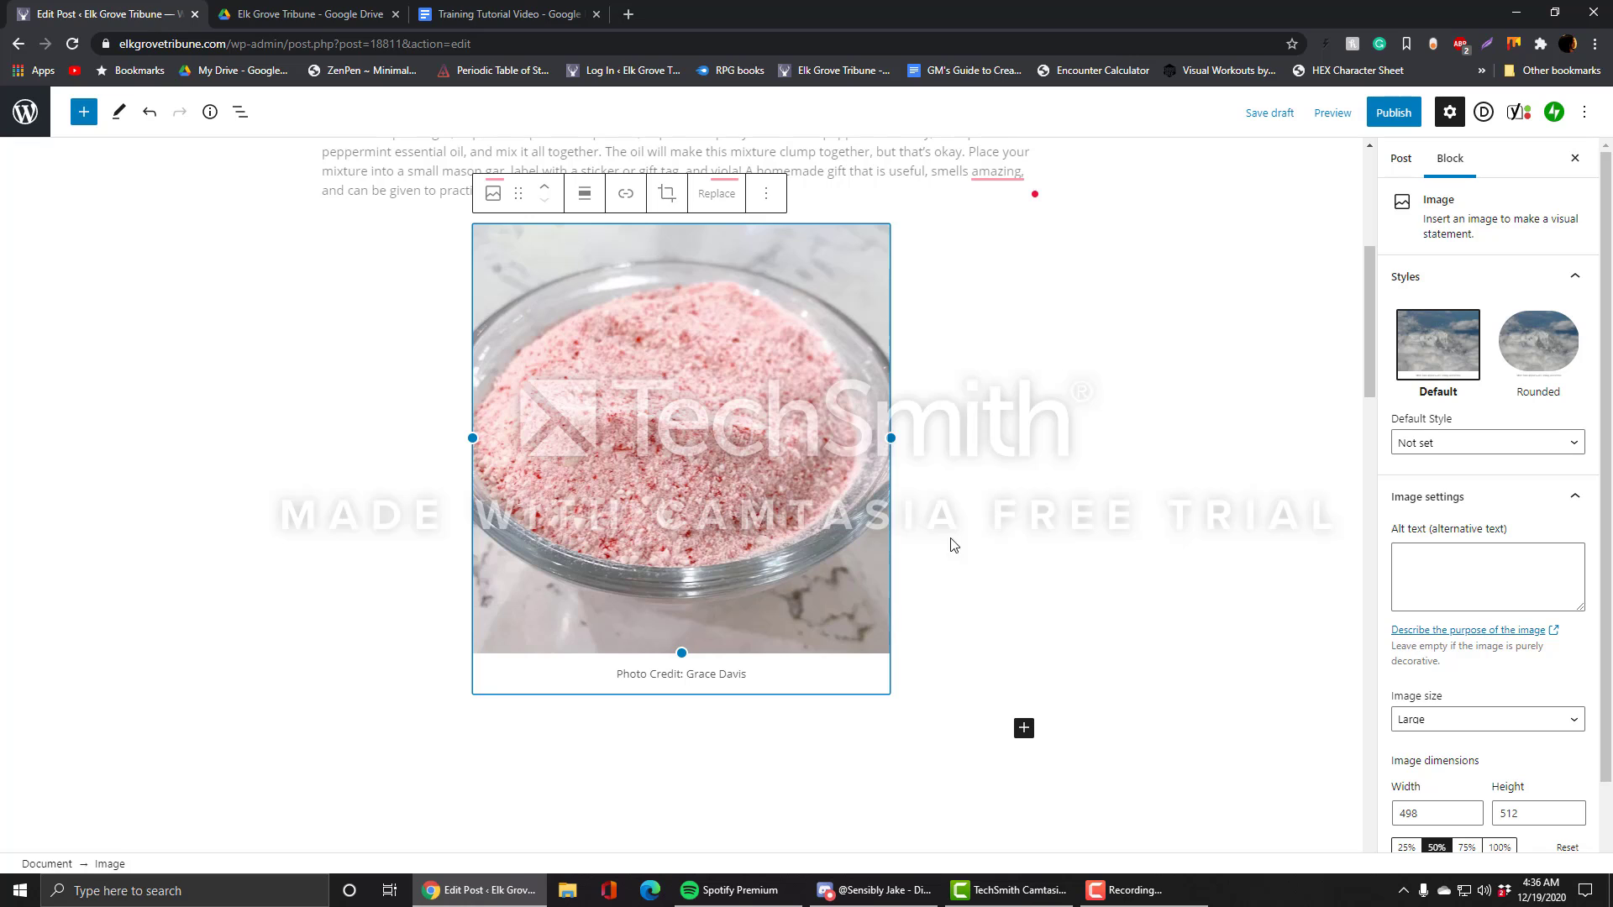
pyautogui.click(939, 586)
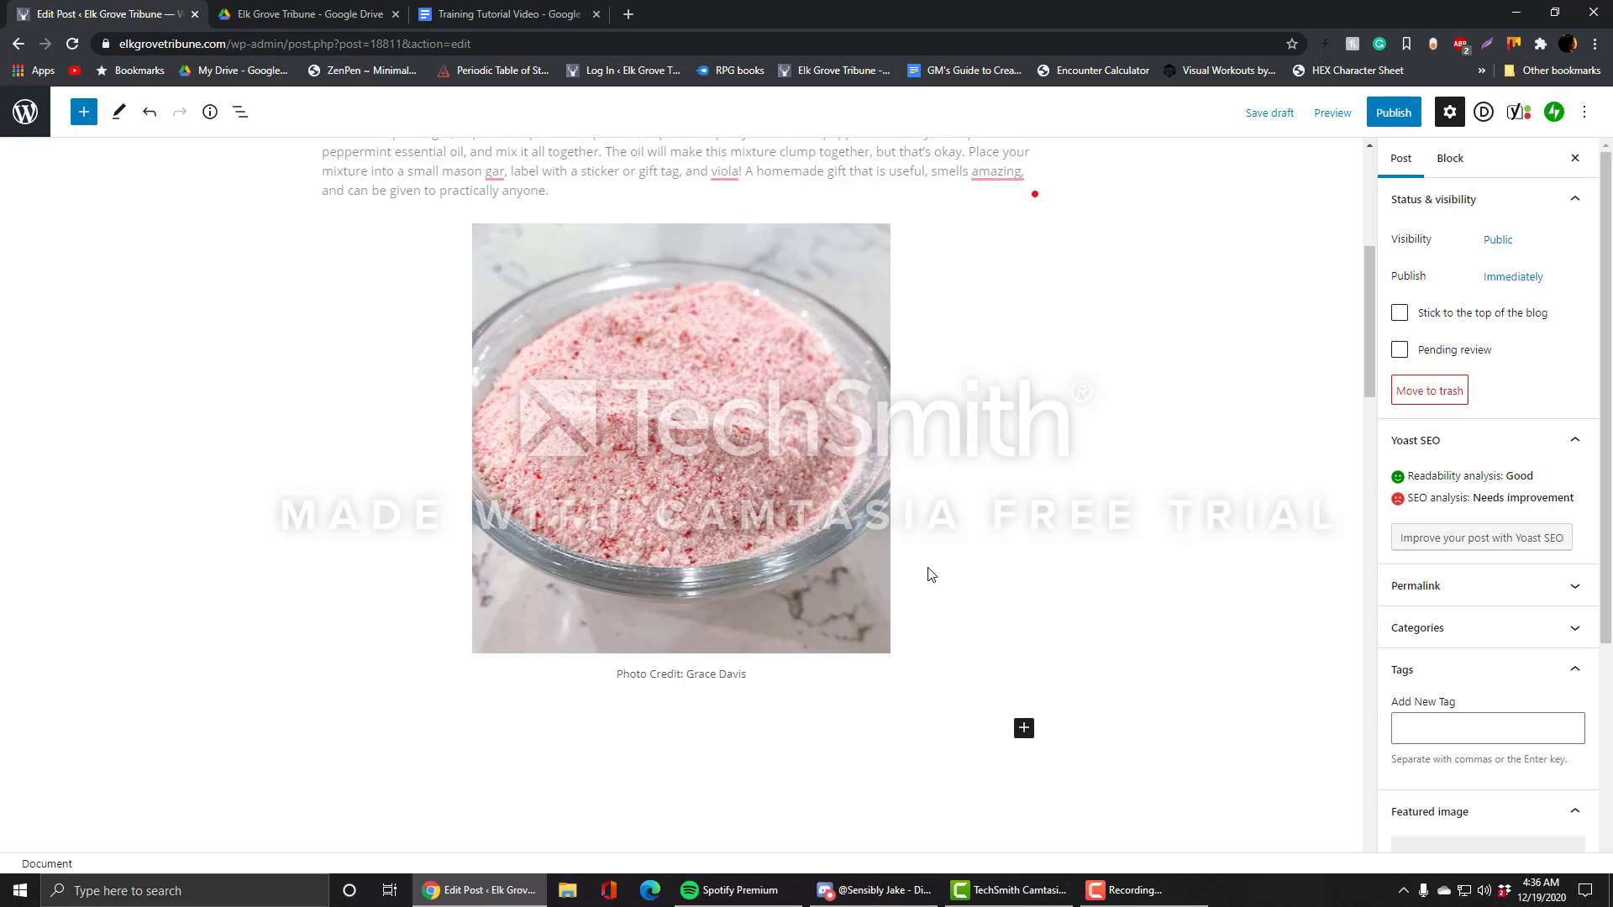
pyautogui.scroll(-2, 1504, 596)
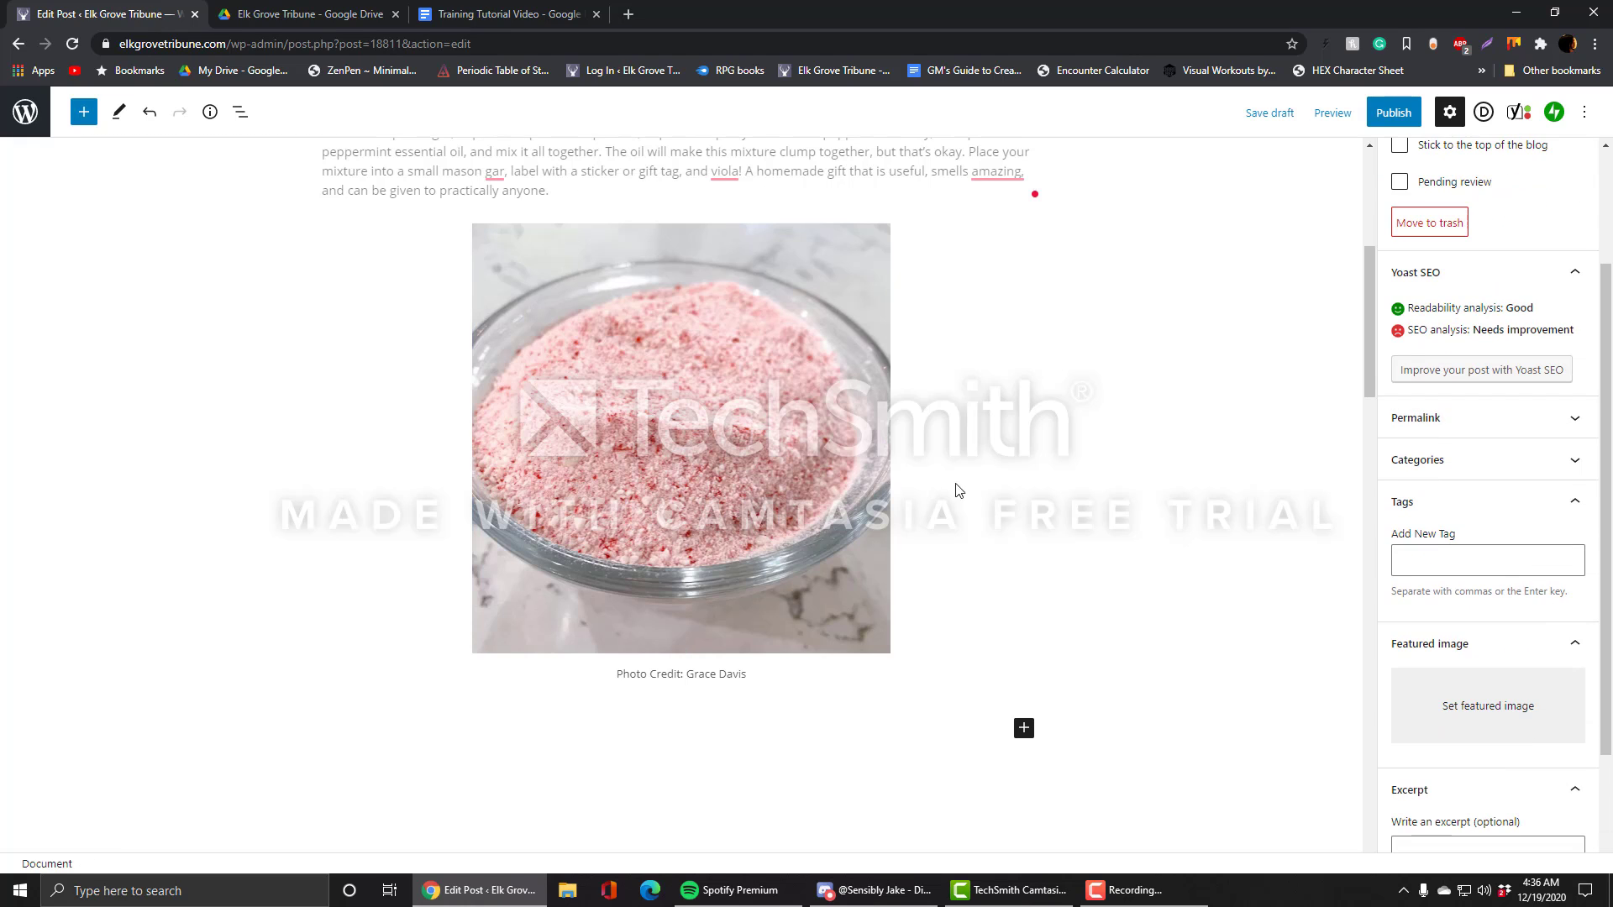
pyautogui.scroll(3, 1575, 541)
pyautogui.click(761, 445)
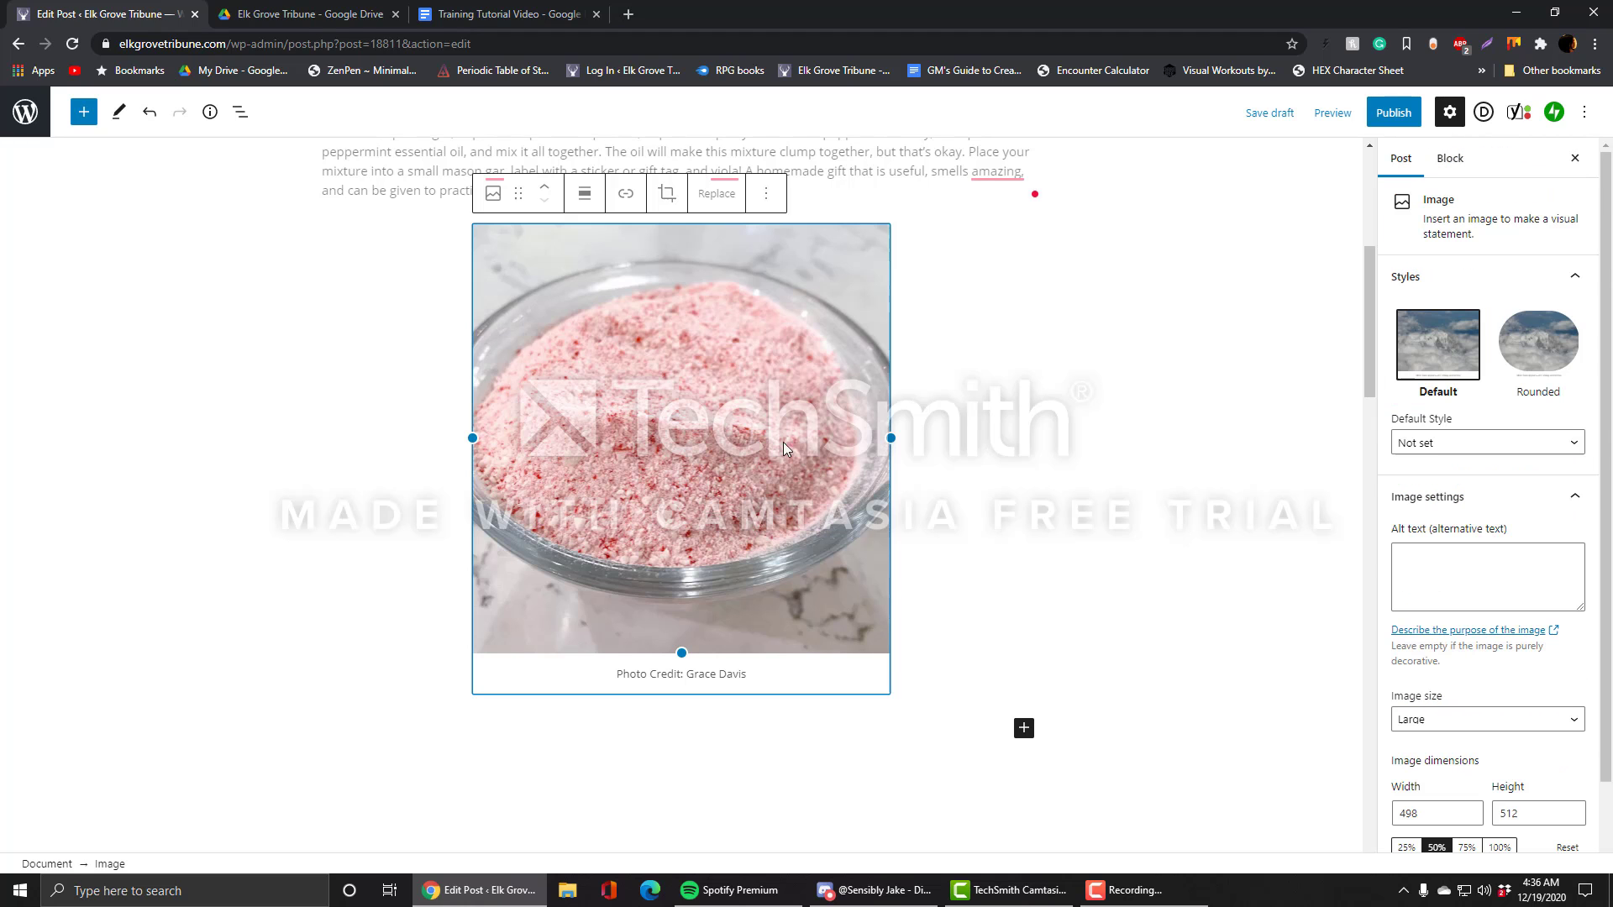
pyautogui.scroll(1, 950, 588)
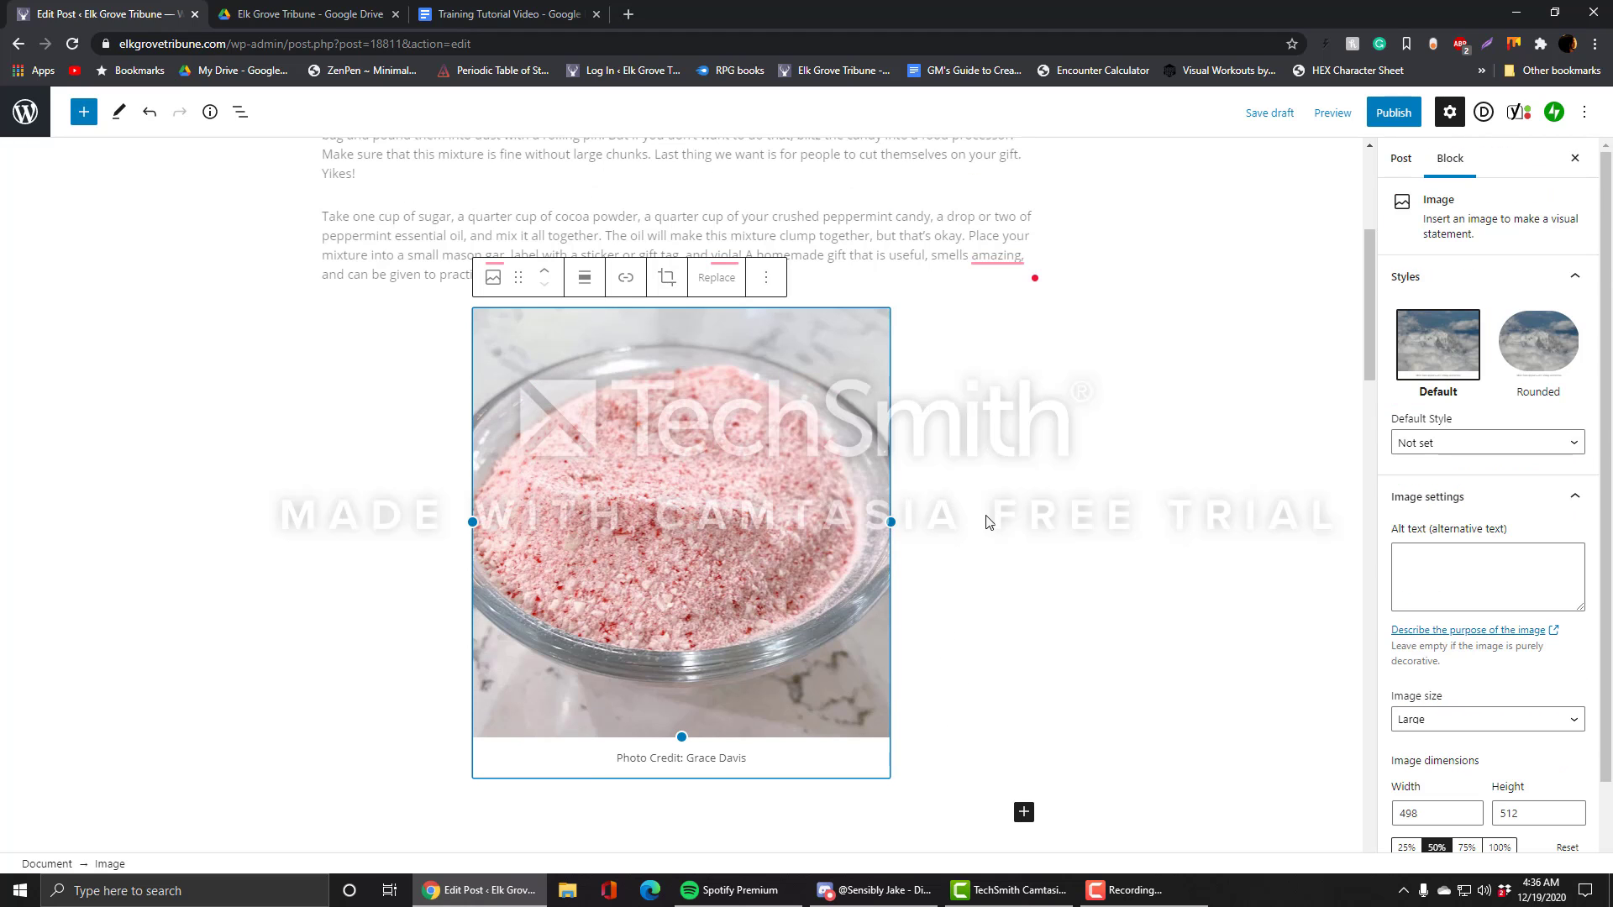
pyautogui.scroll(4, 986, 523)
pyautogui.scroll(-4, 919, 521)
pyautogui.scroll(-2, 949, 622)
pyautogui.click(962, 586)
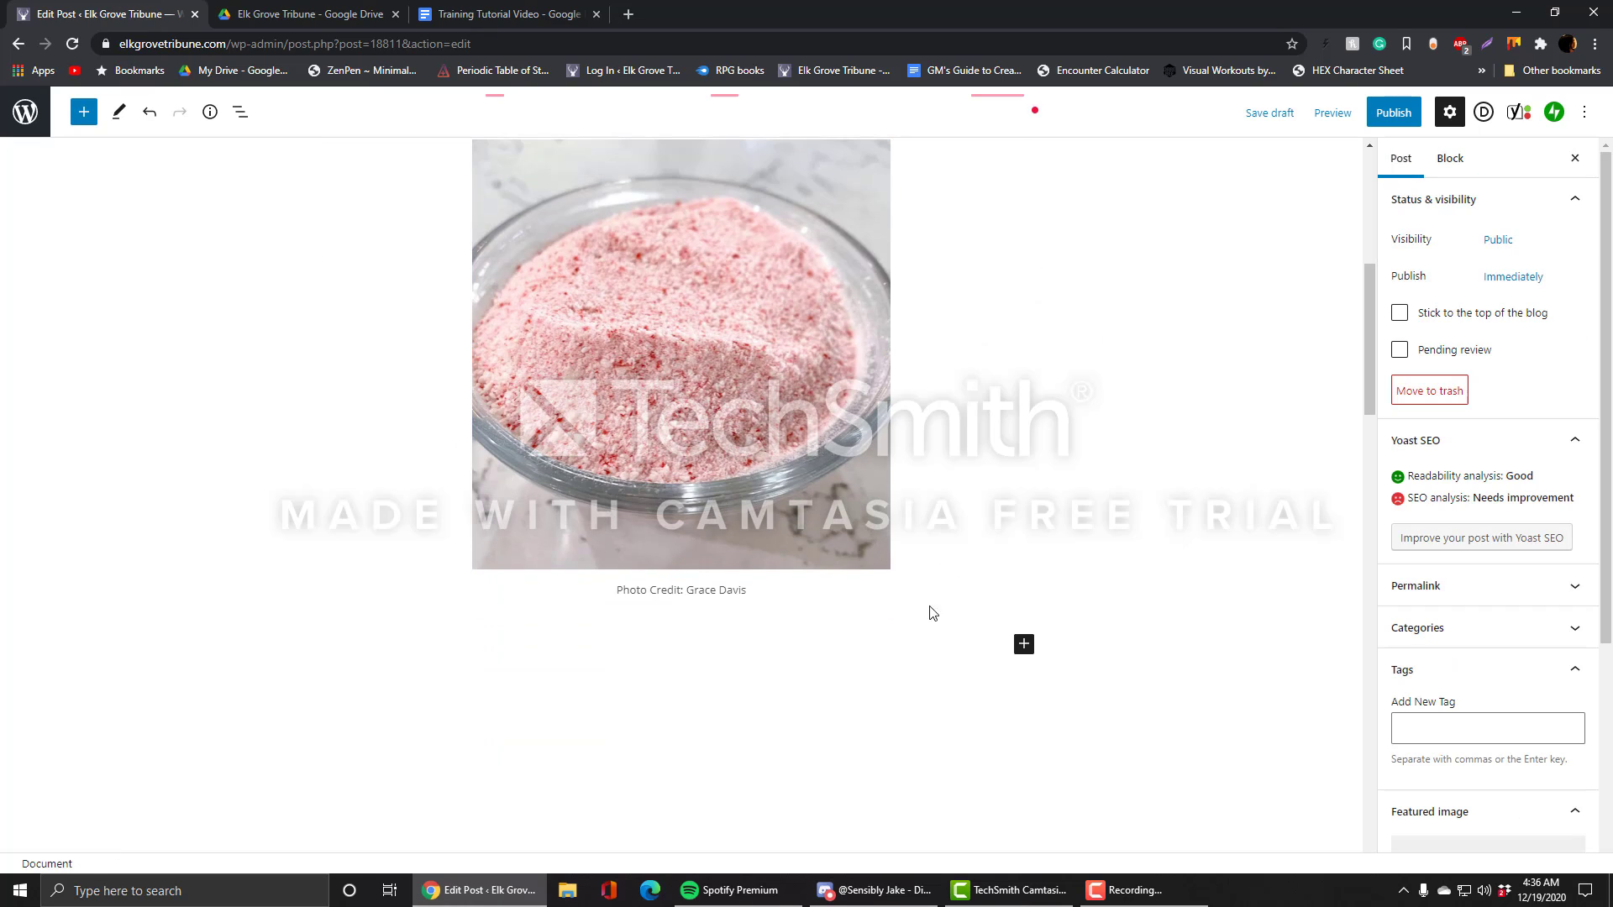
# Step: Insert the Bottom Ads reusable block at the empty paragraph below the image and look over its content
pyautogui.click(903, 643)
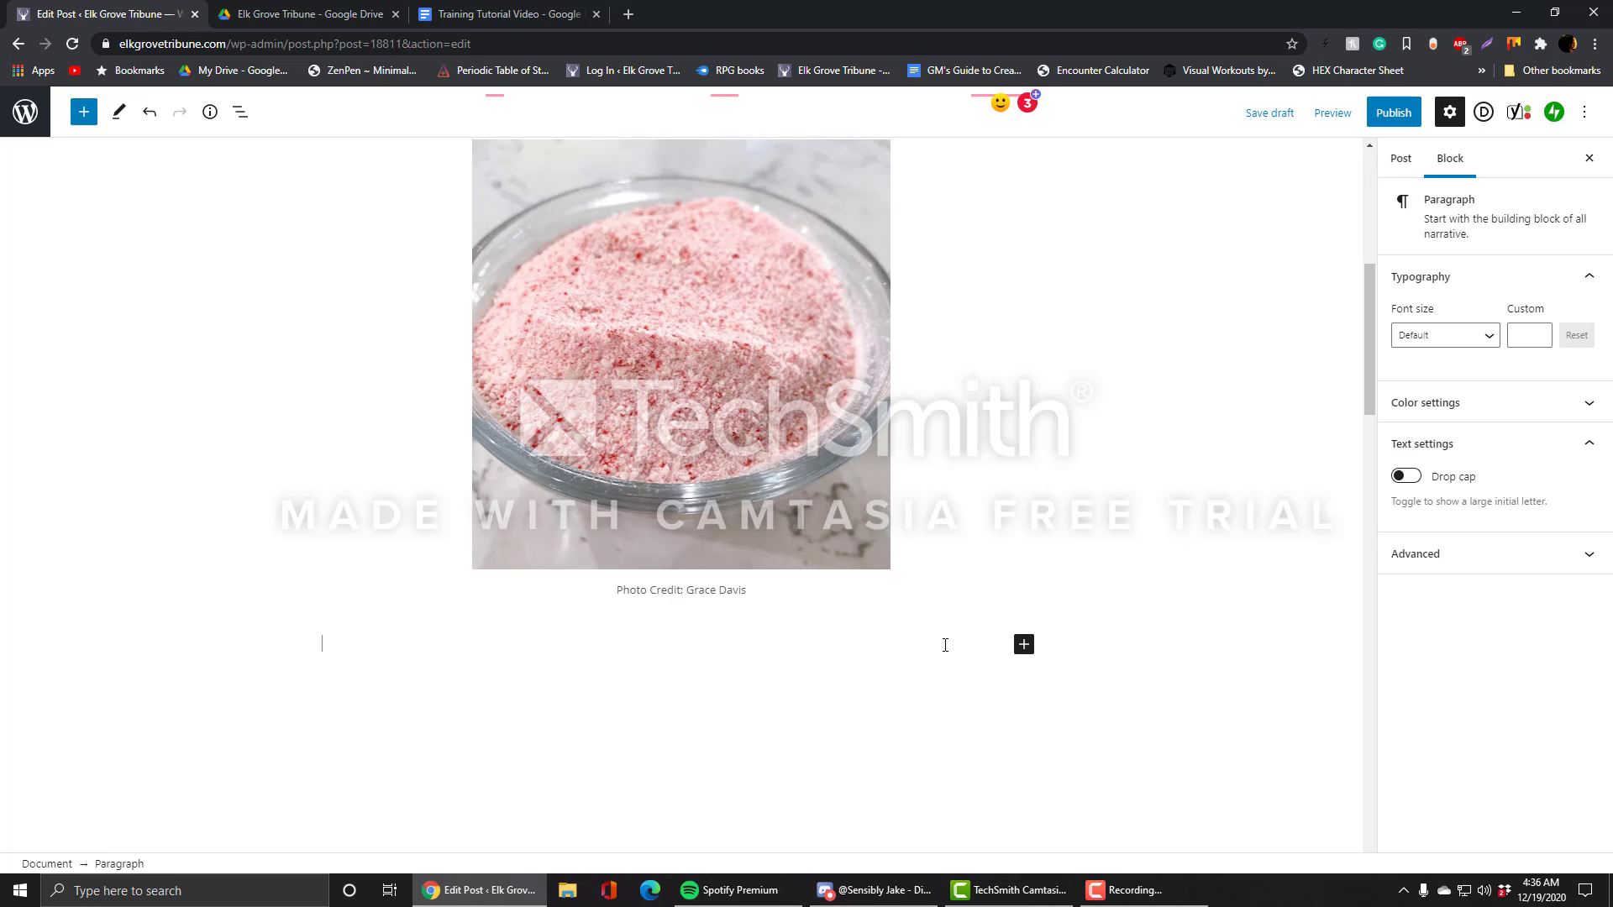
pyautogui.click(1028, 652)
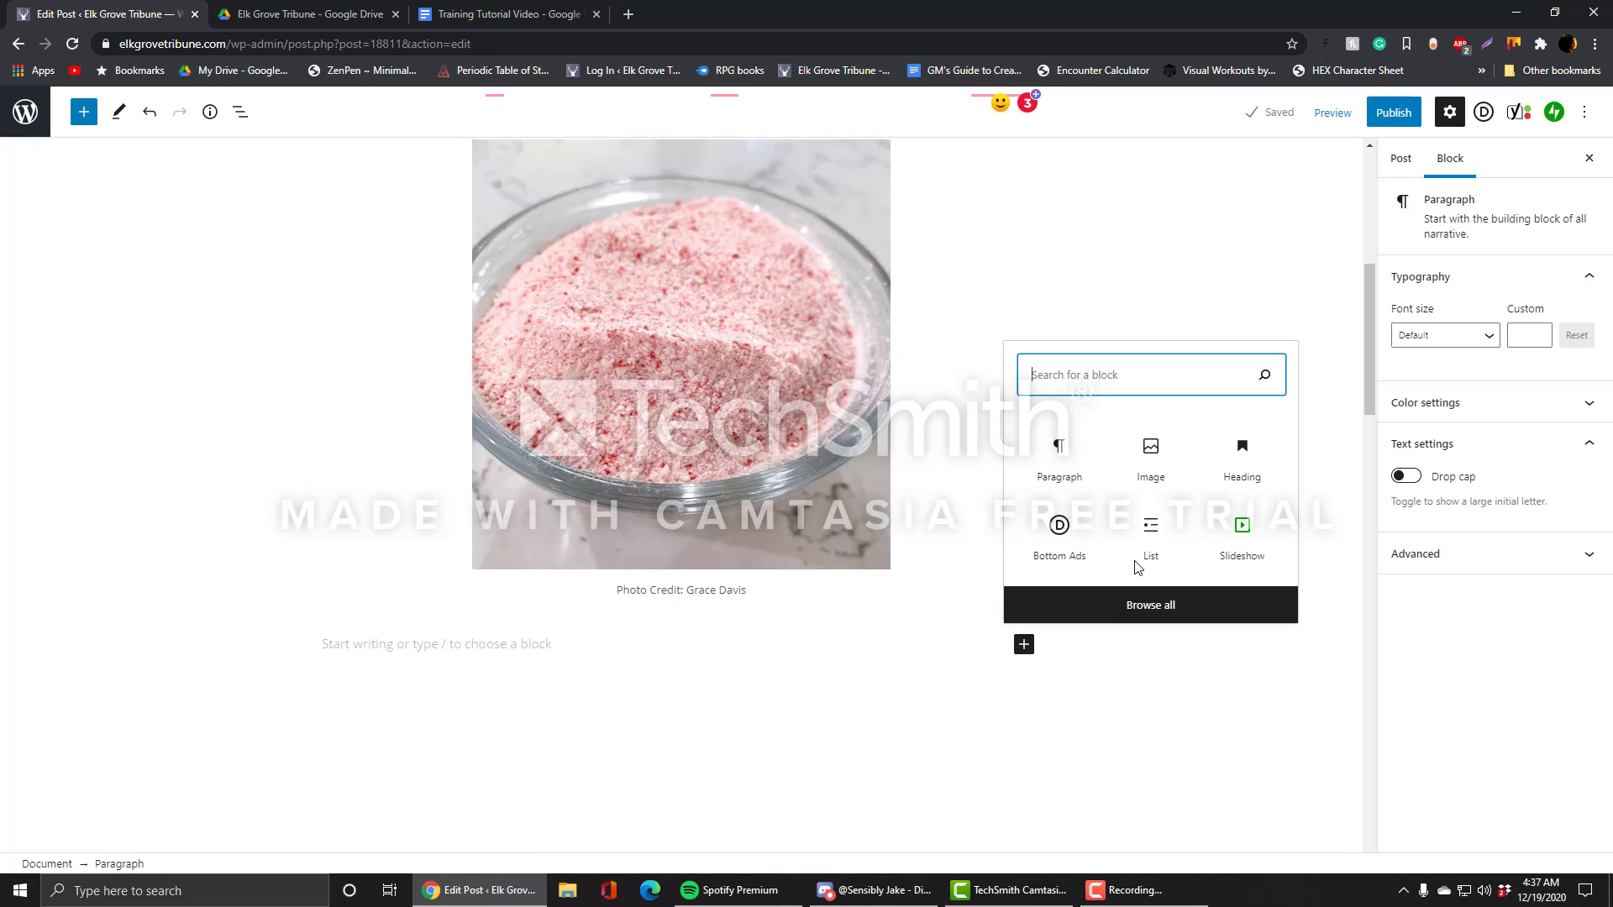
pyautogui.click(1056, 547)
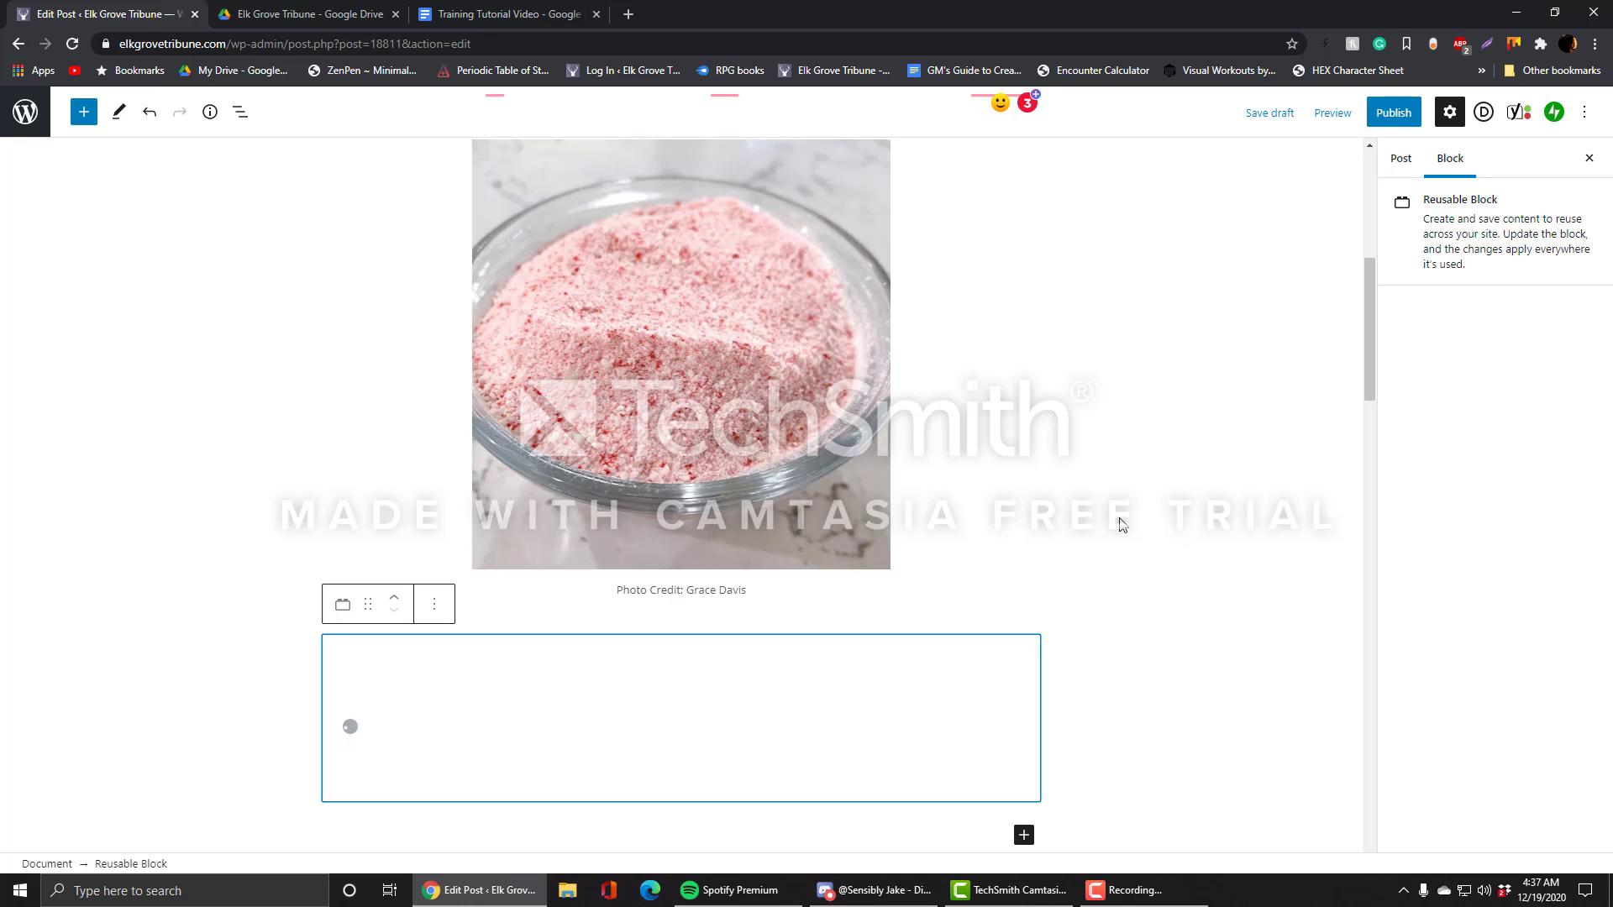
pyautogui.scroll(-2, 1120, 524)
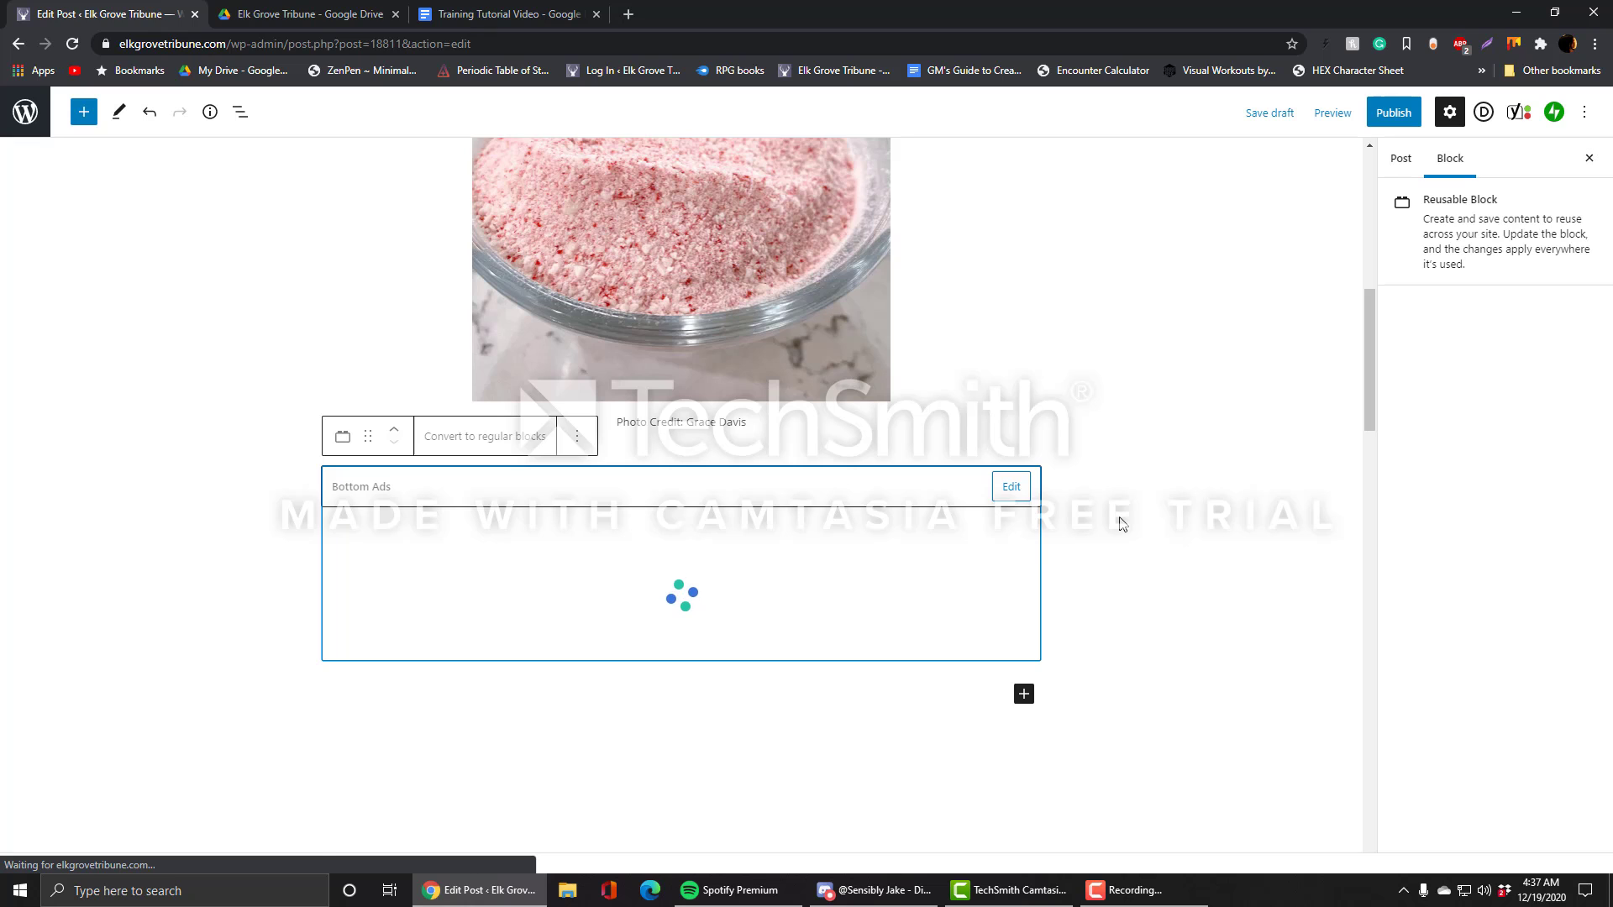
pyautogui.scroll(-3, 1120, 524)
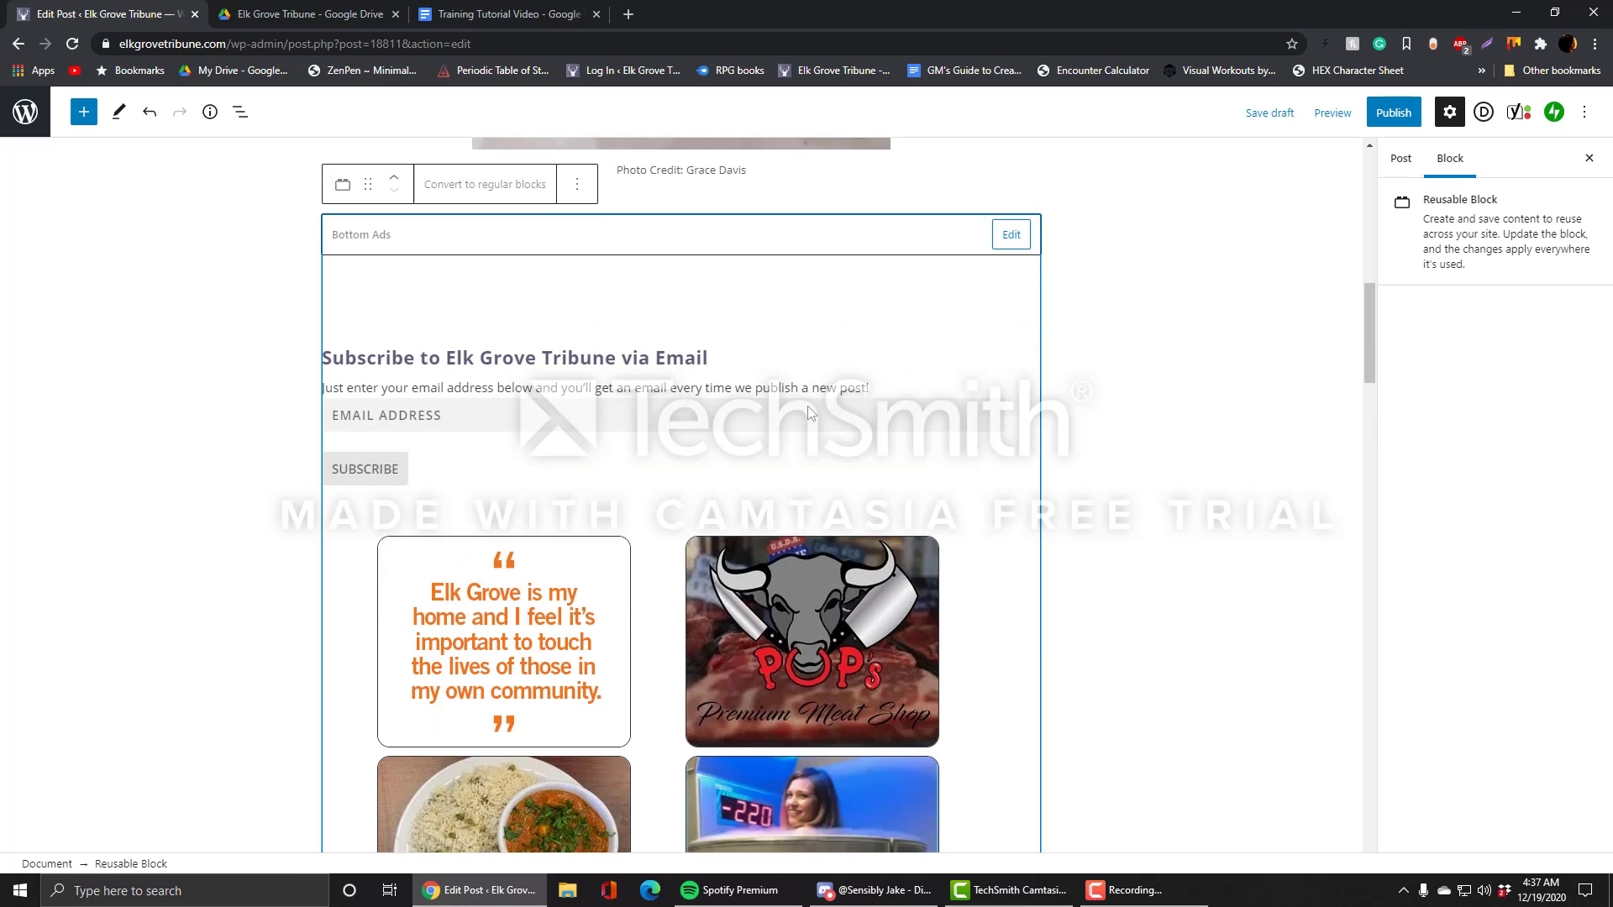
# Step: Look through the Bottom Ads block from the email subscription form to the last ads, and review the article content above it
pyautogui.scroll(1, 808, 406)
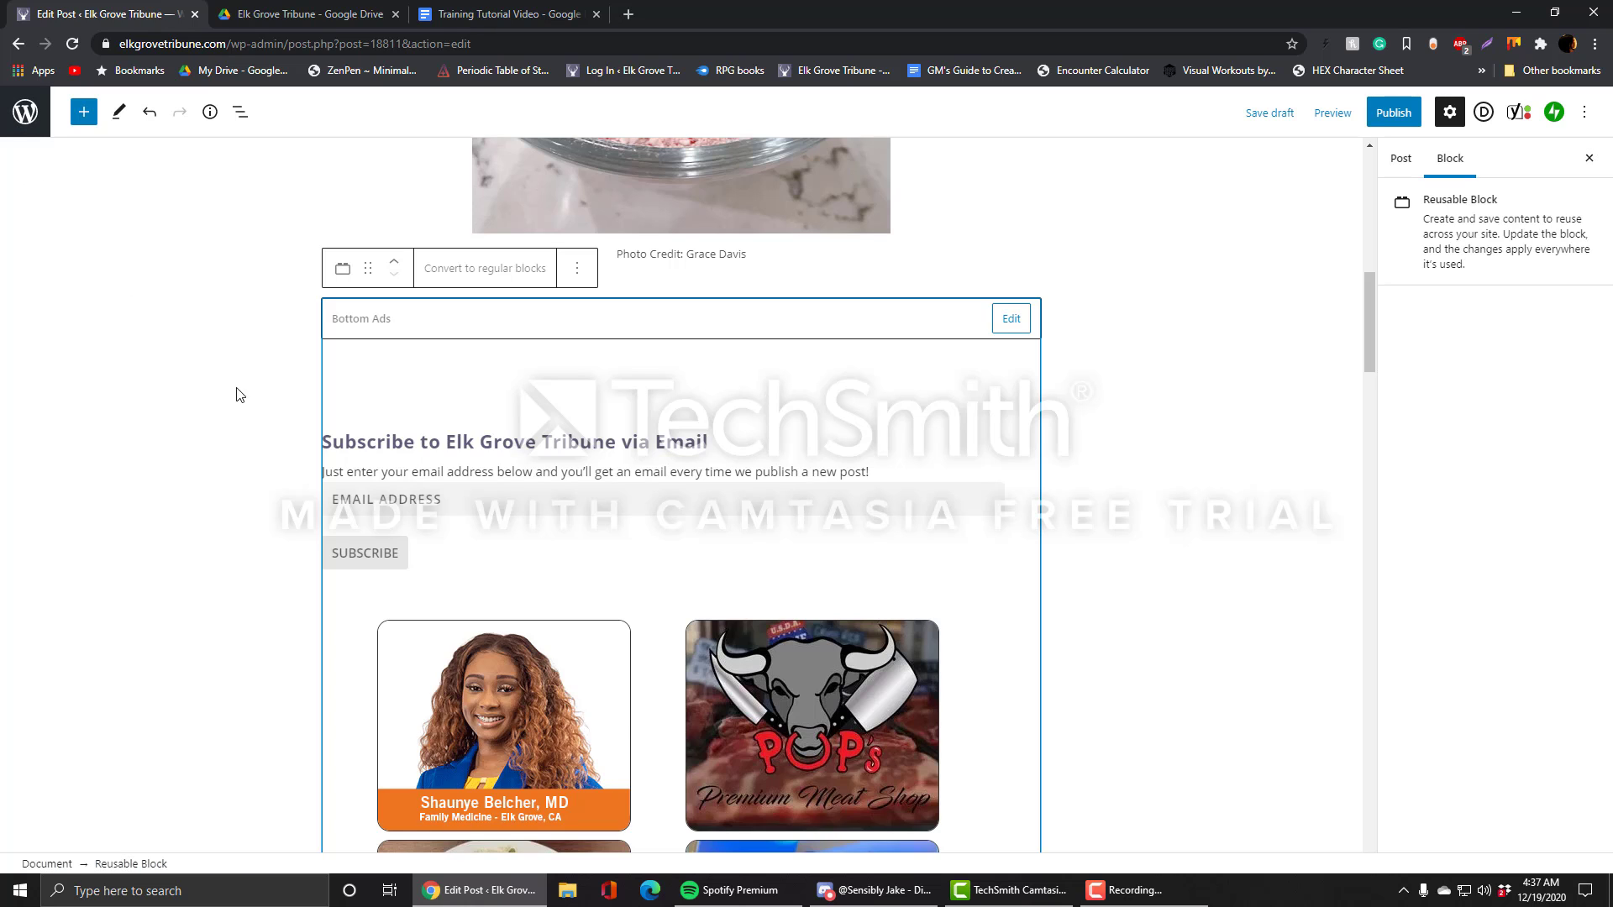
pyautogui.scroll(-4, 1117, 436)
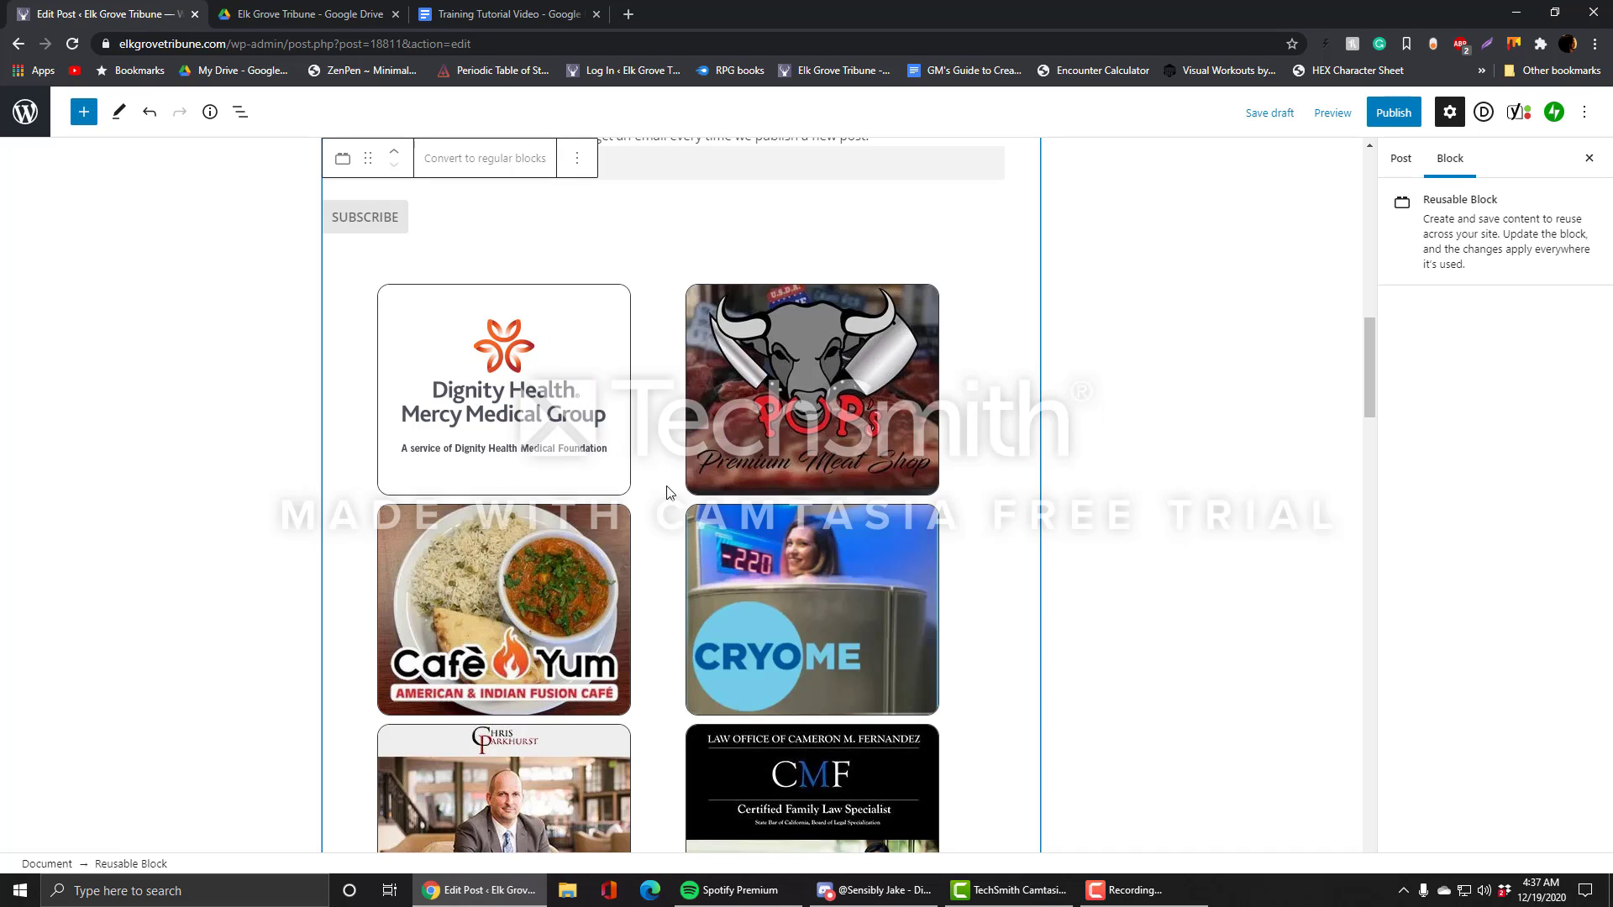
pyautogui.scroll(3, 1131, 506)
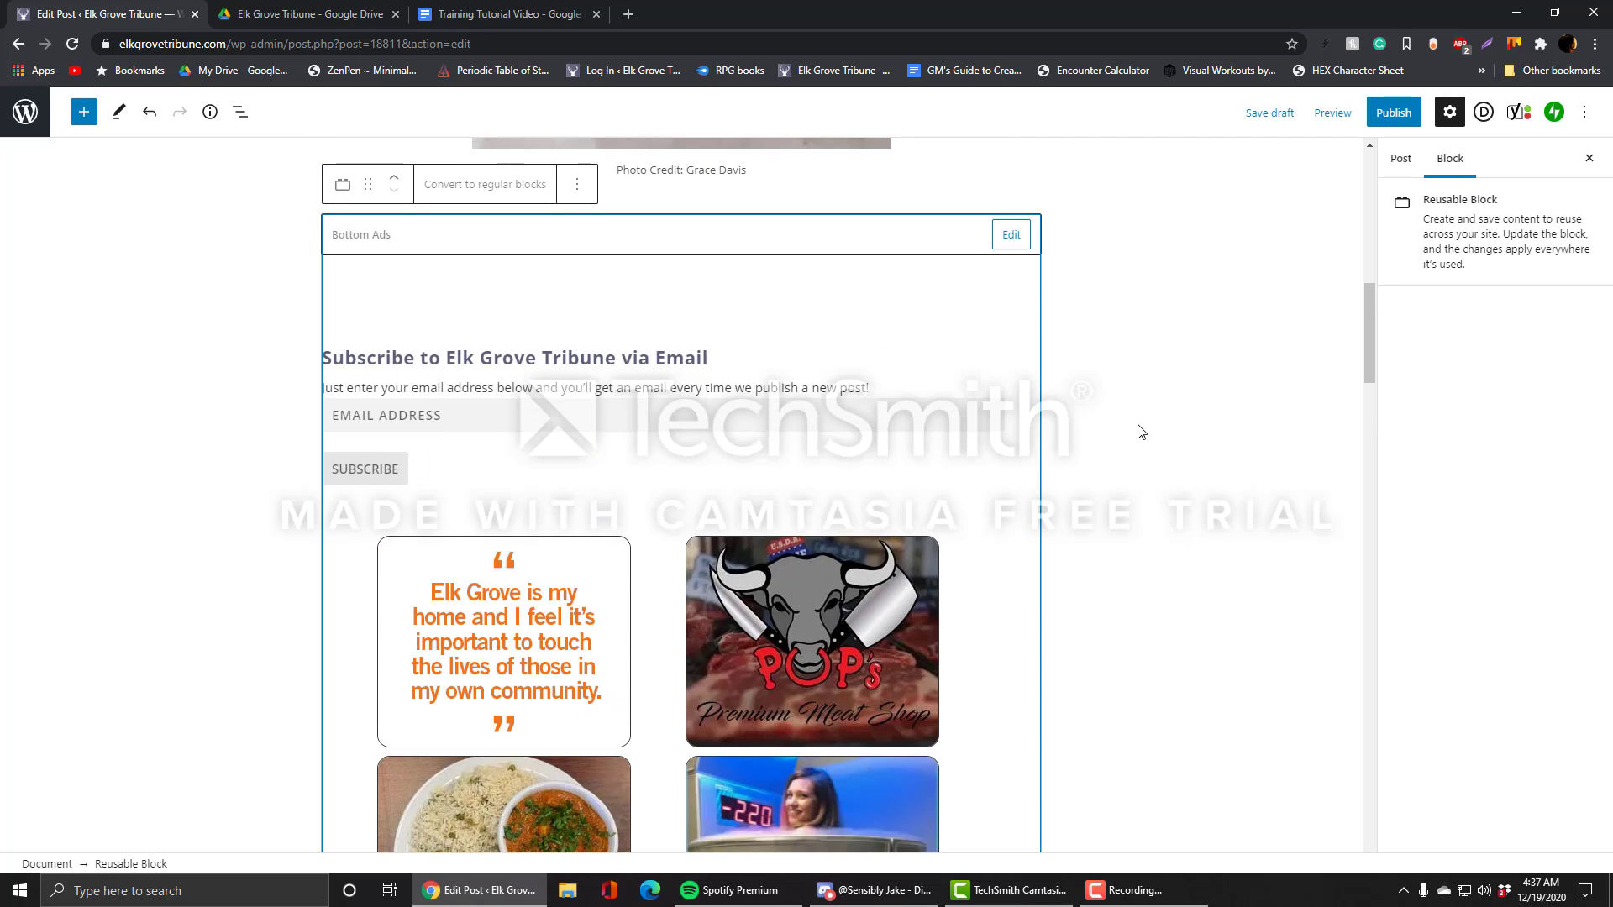
pyautogui.scroll(1, 1084, 378)
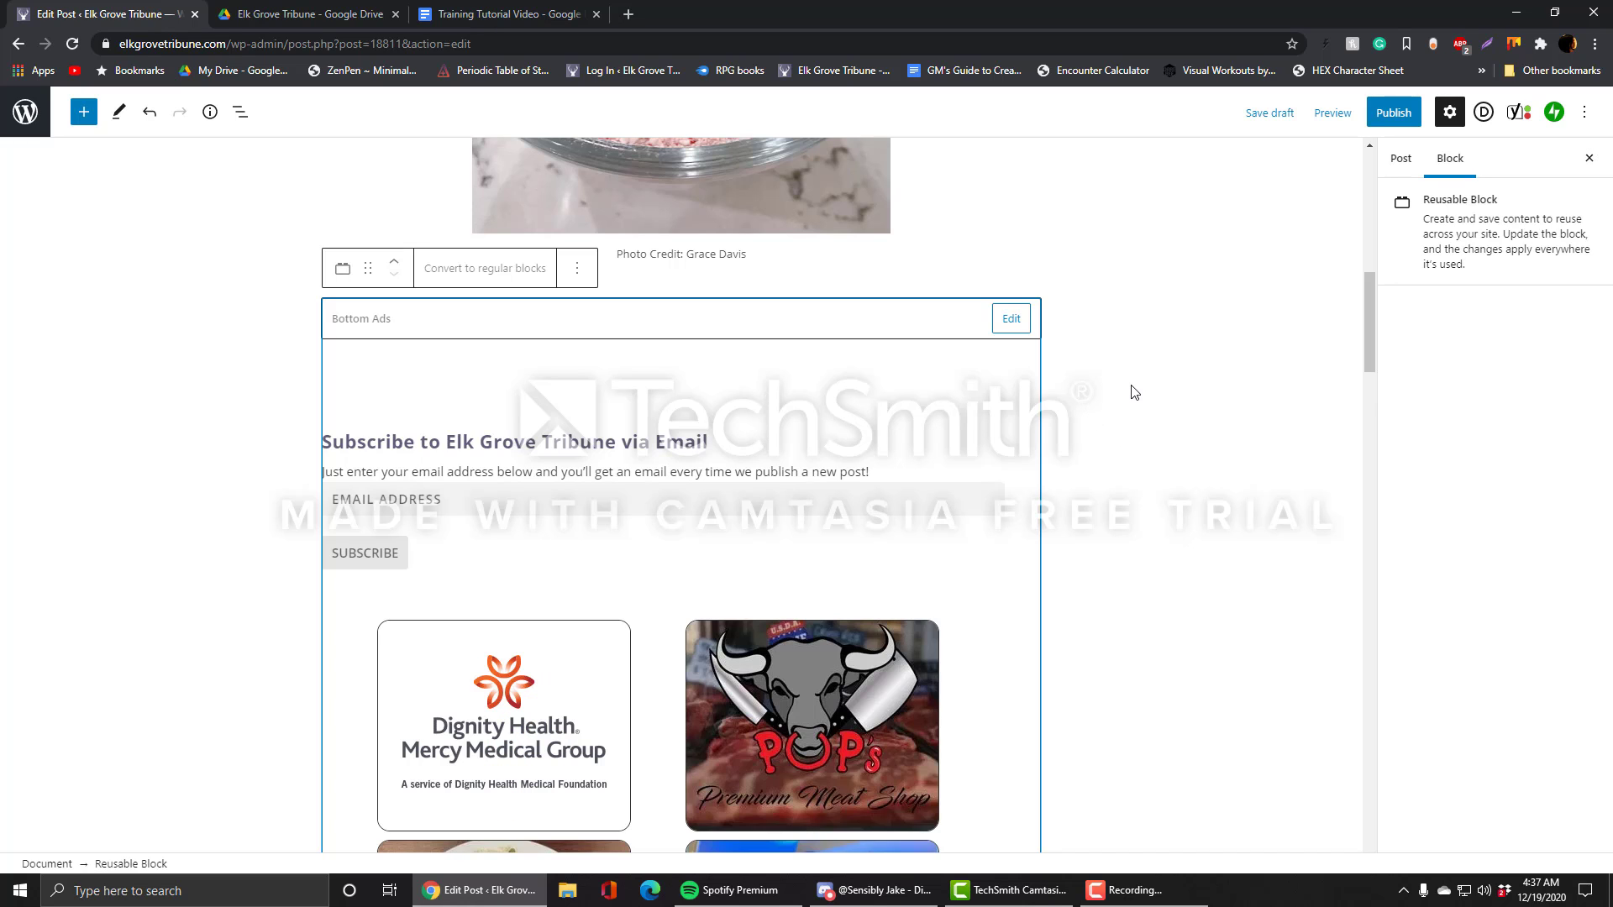
pyautogui.scroll(-5, 1135, 400)
pyautogui.scroll(-5, 1135, 400)
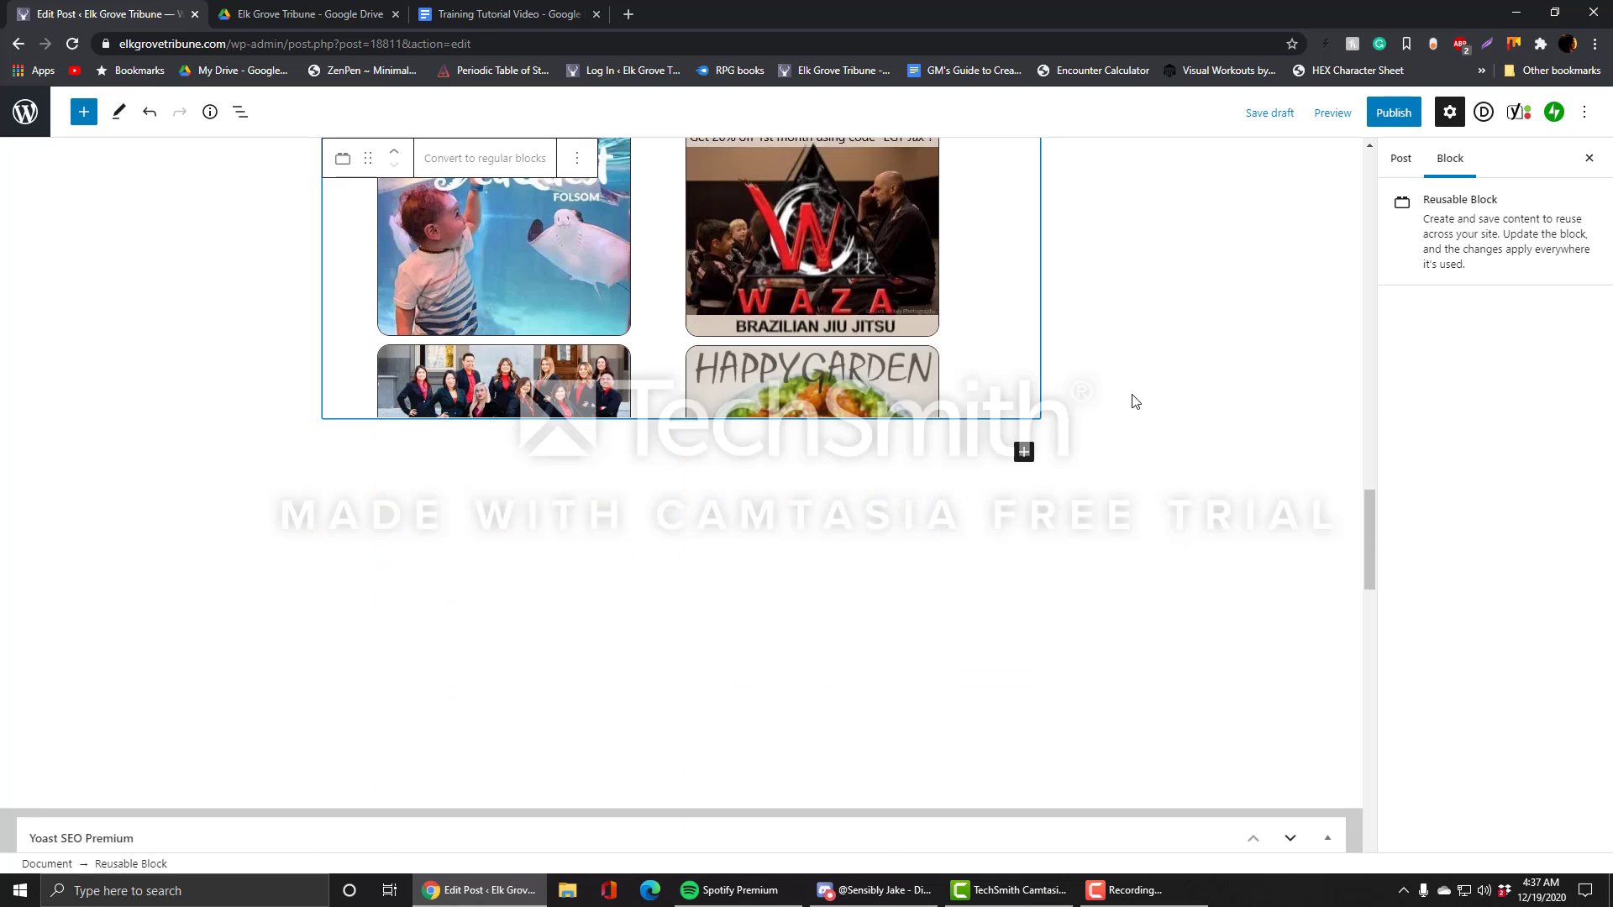
pyautogui.scroll(12, 1135, 401)
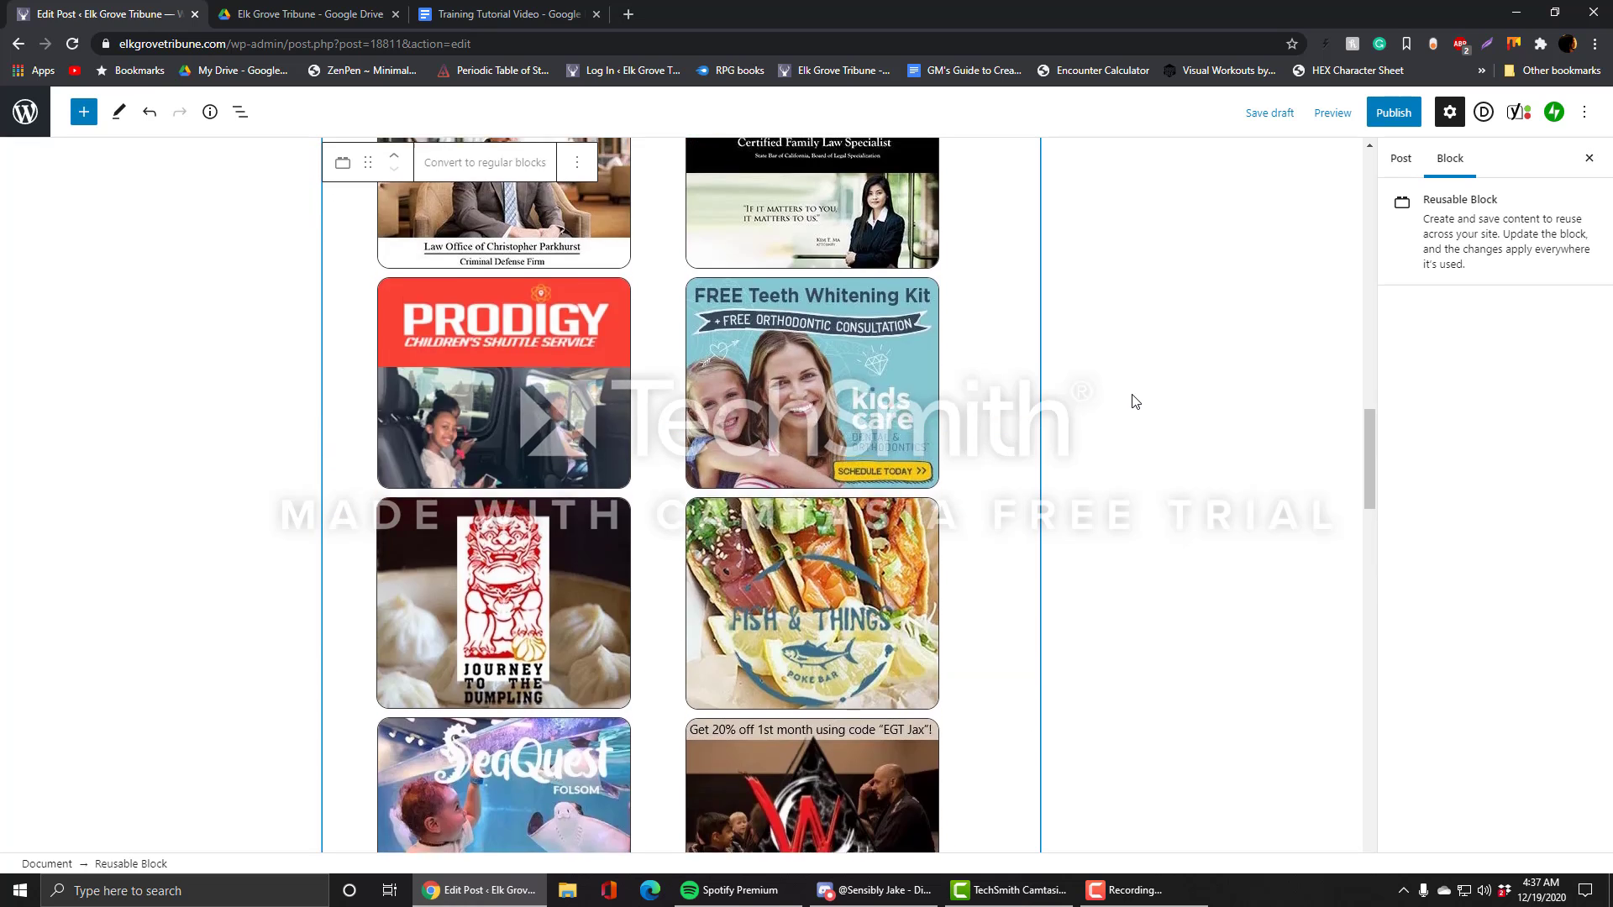
pyautogui.scroll(12, 1135, 401)
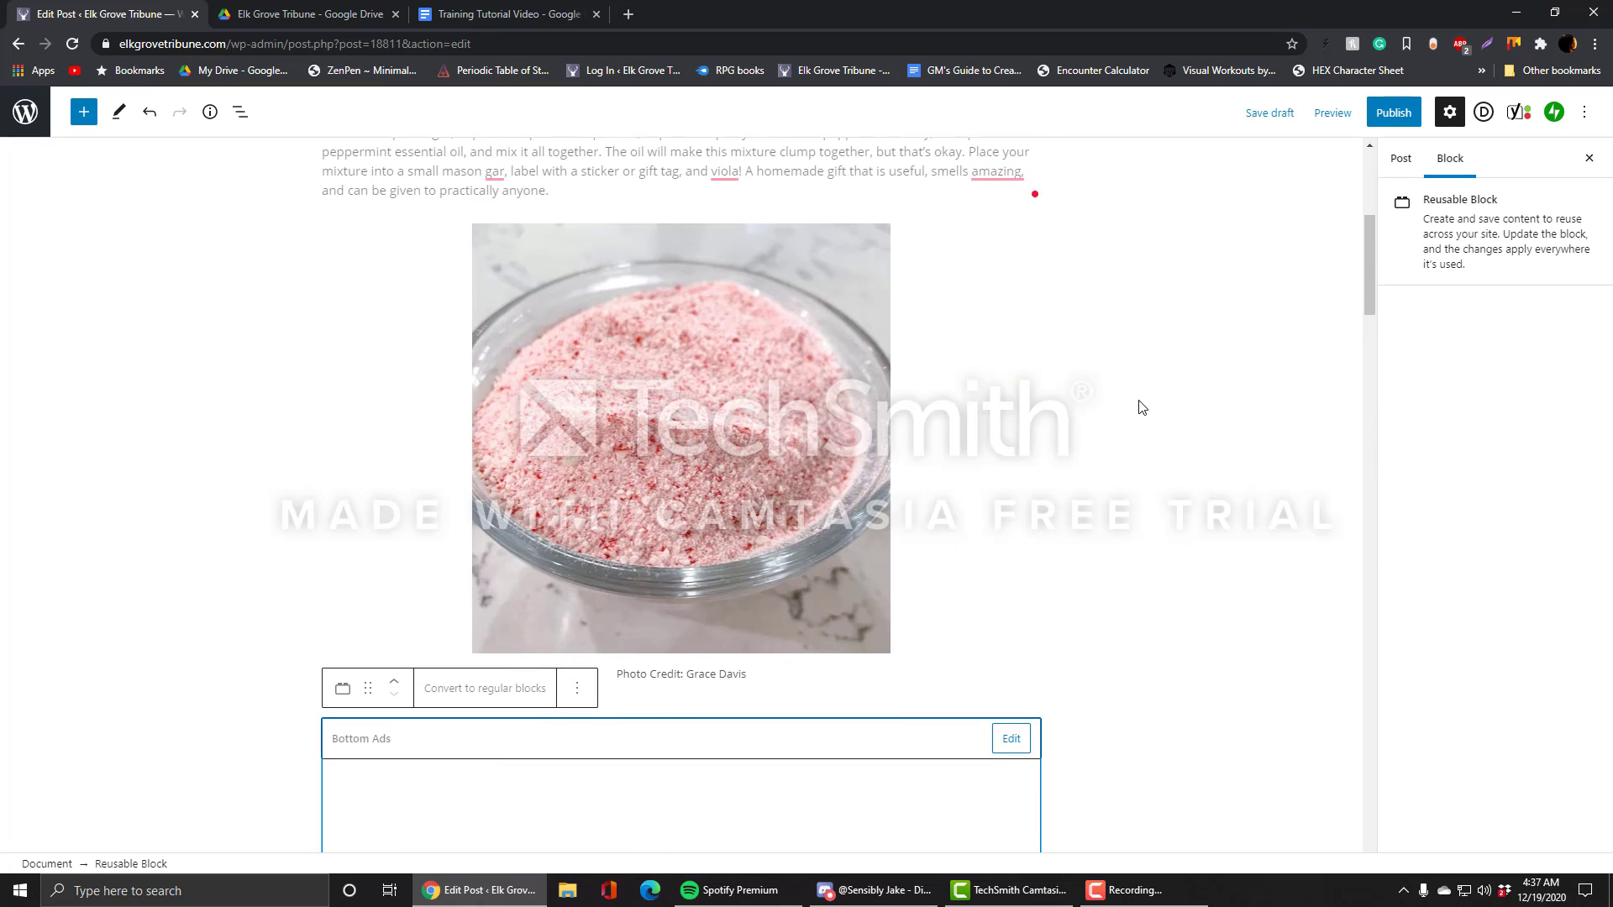
pyautogui.scroll(3, 1141, 405)
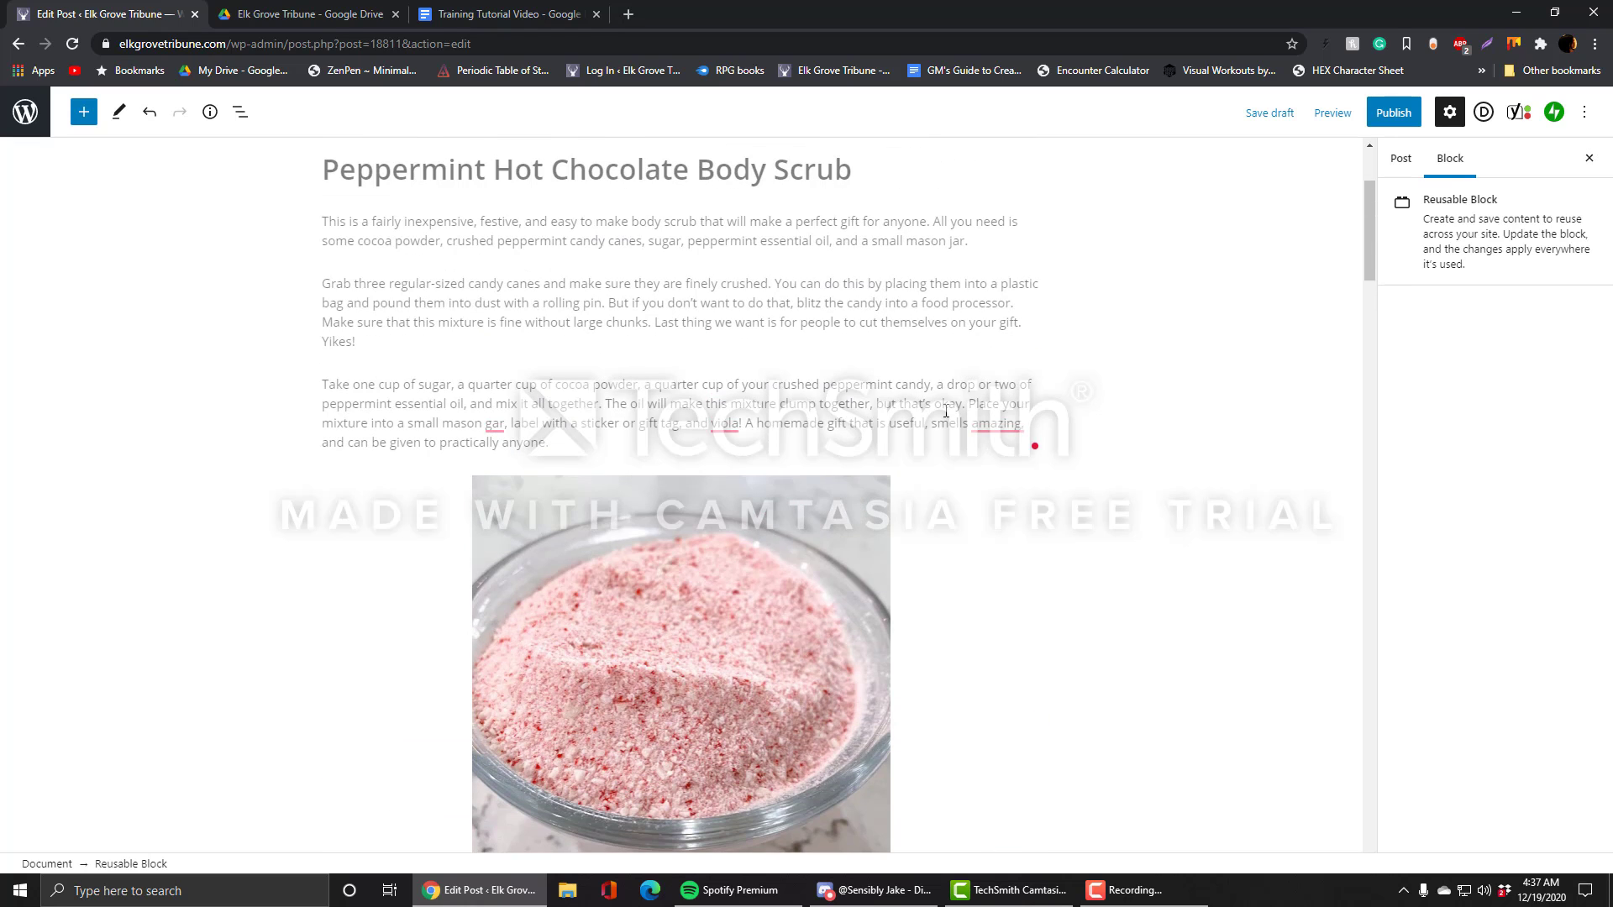
# Step: Review the post's visibility choices and publish date calendar without changing them, and collapse the Status & visibility settings
pyautogui.click(945, 411)
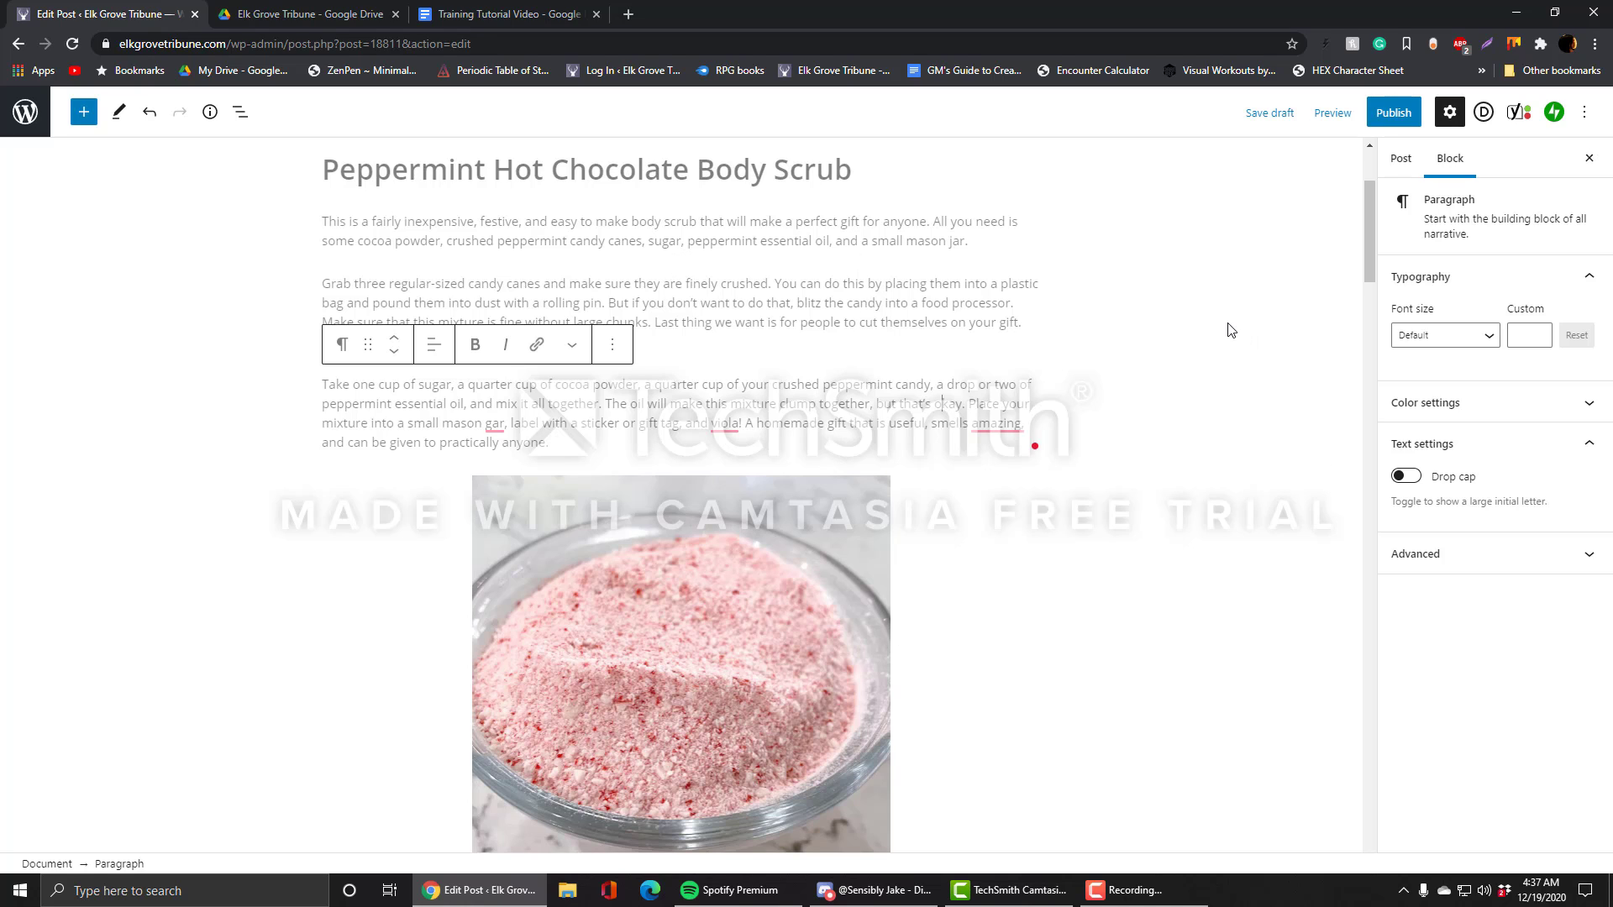
pyautogui.click(1398, 160)
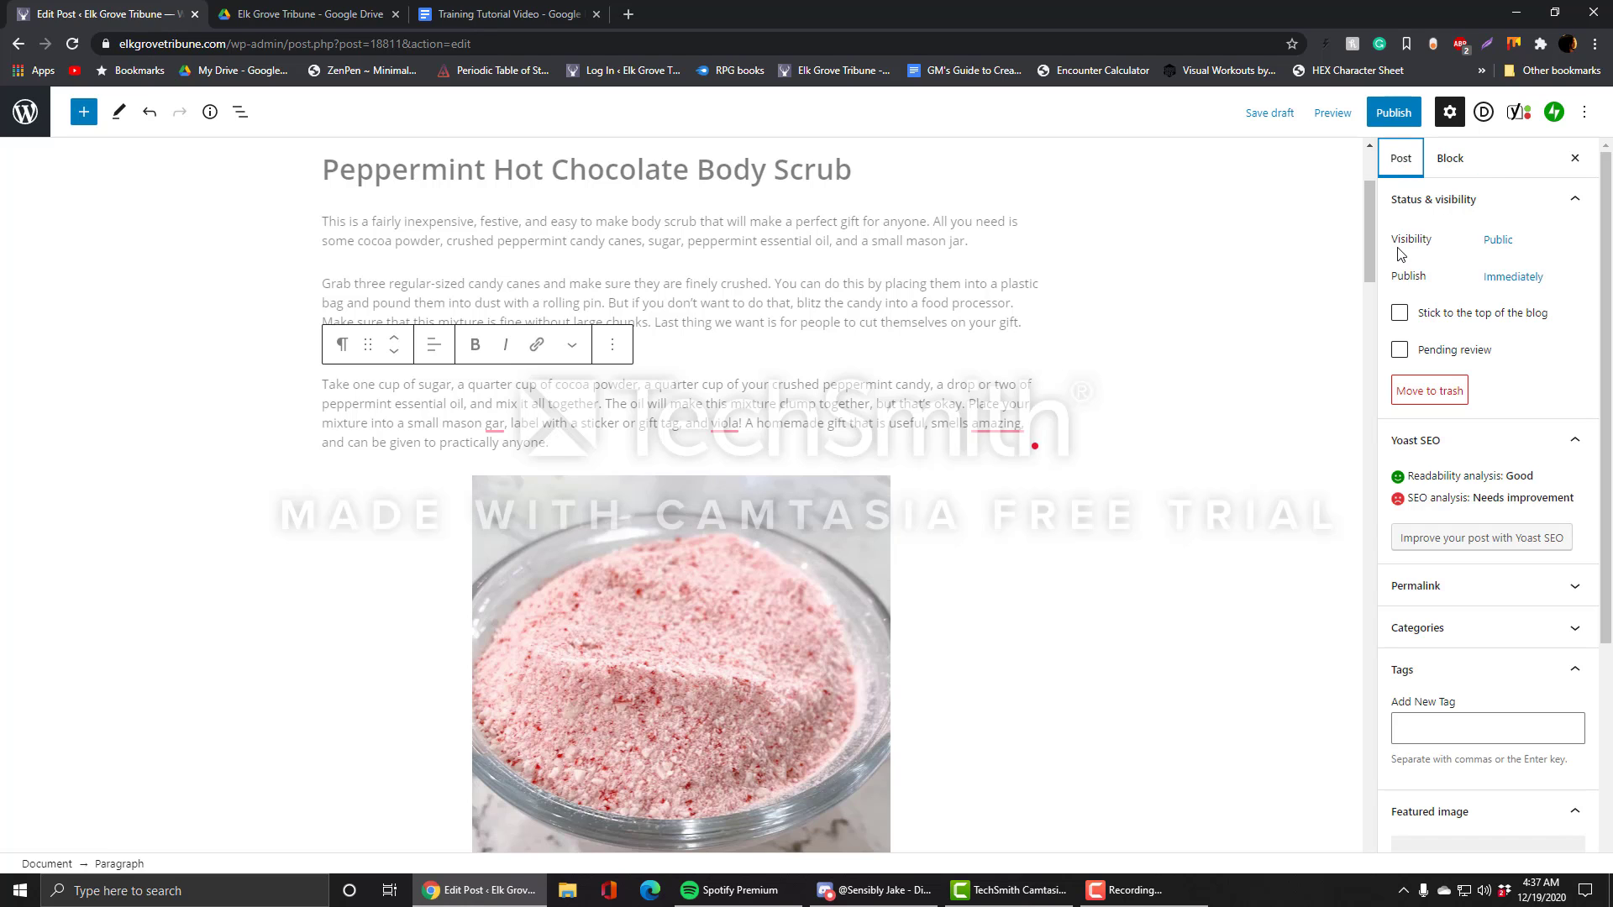
pyautogui.click(1498, 241)
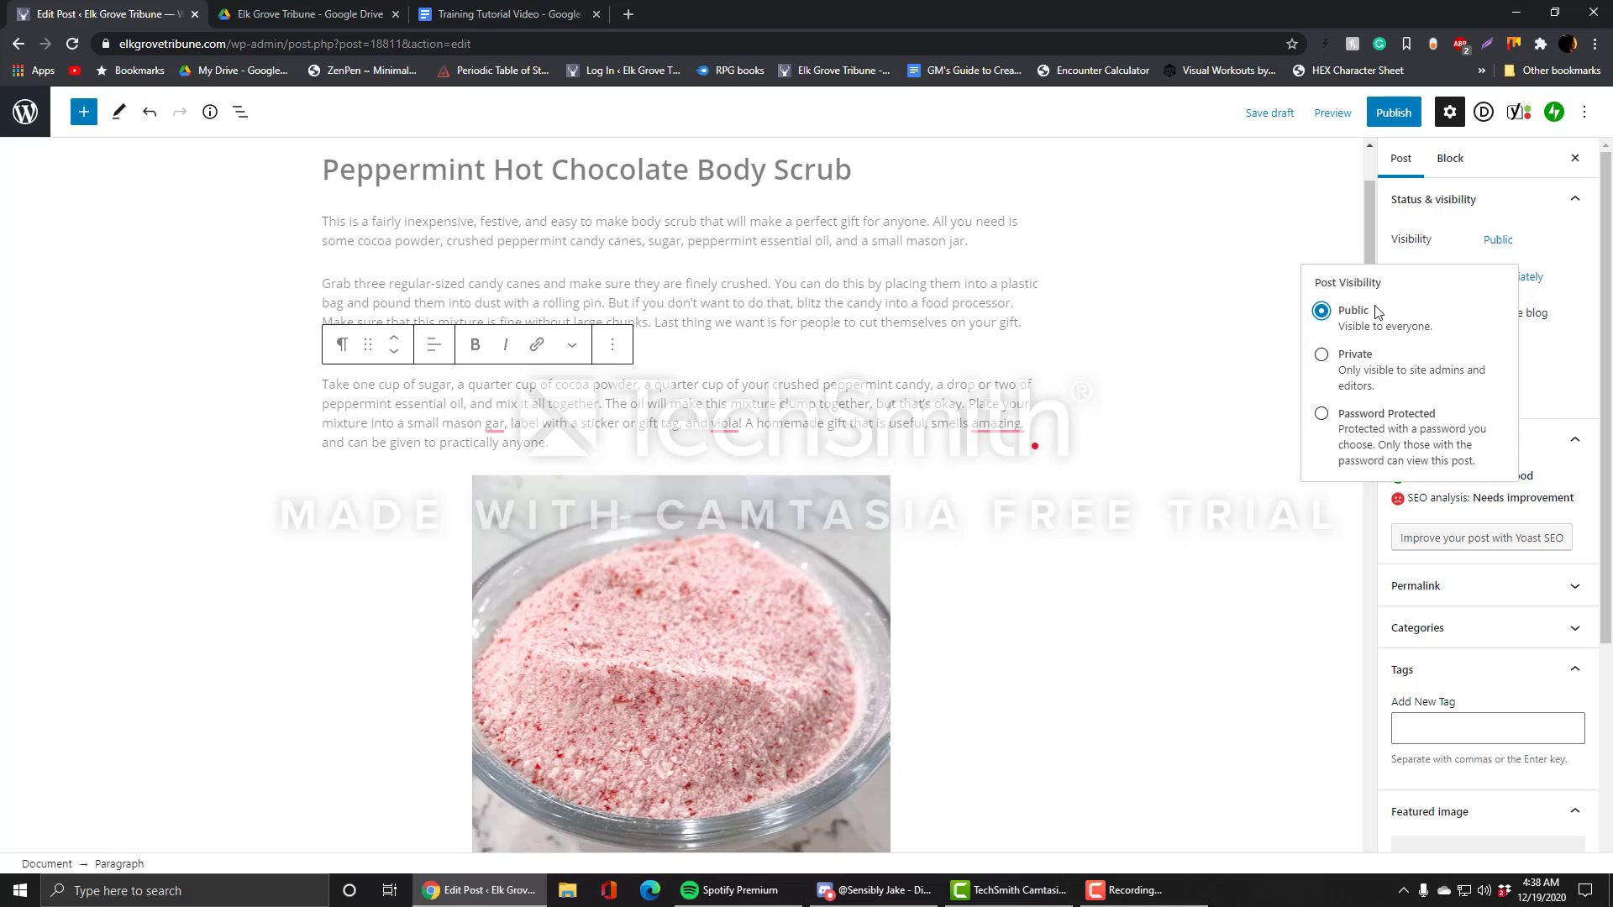
pyautogui.click(1119, 275)
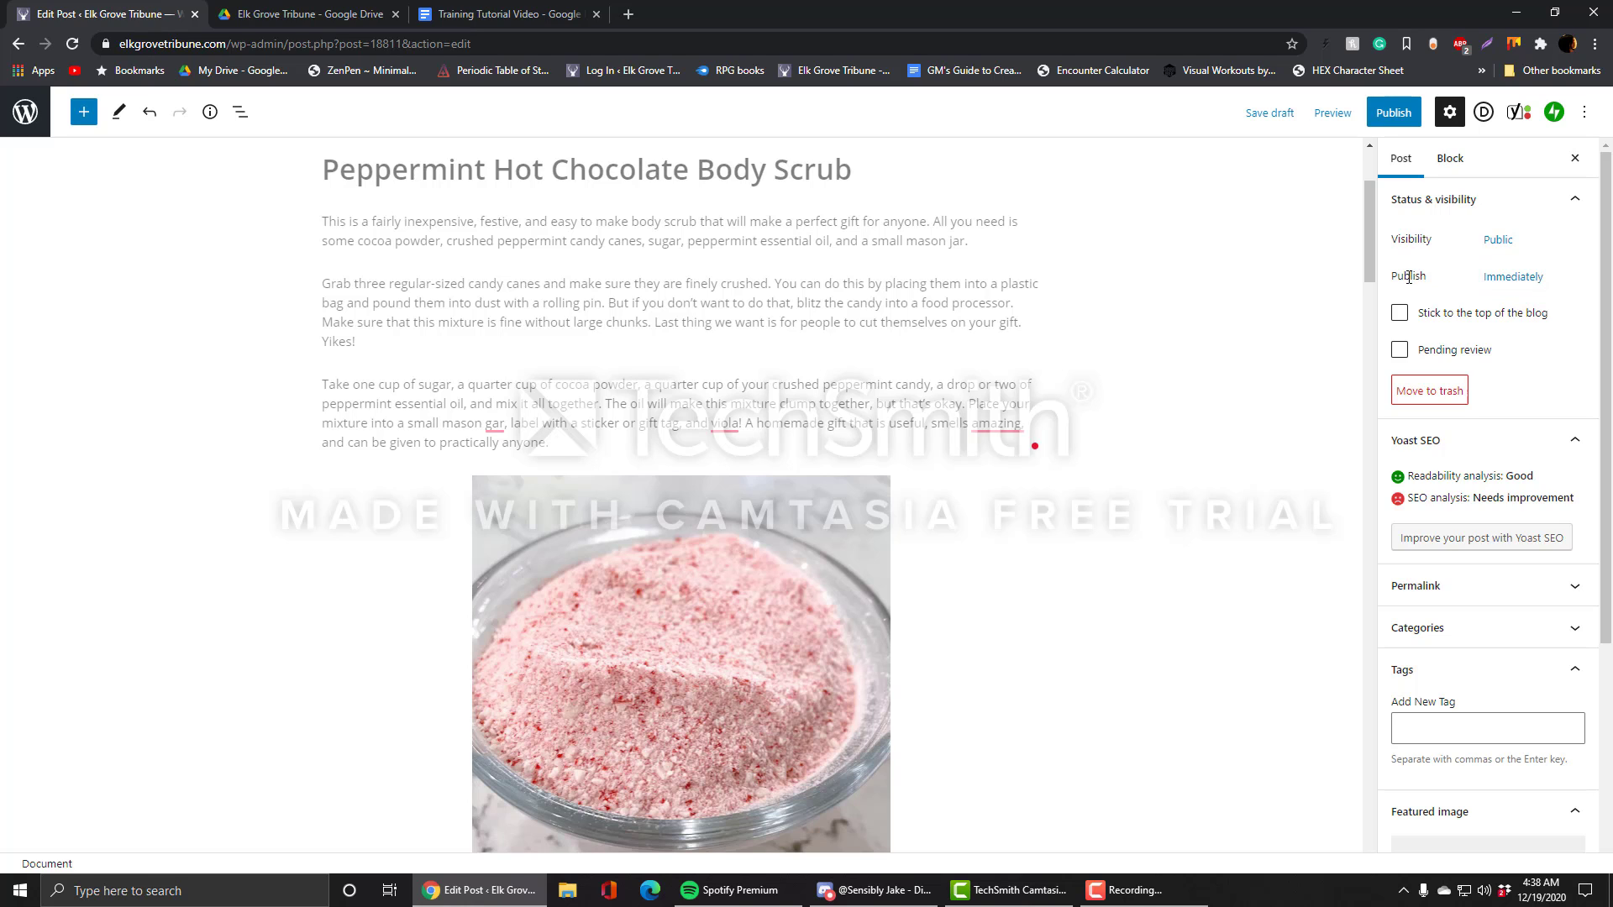
pyautogui.click(1487, 279)
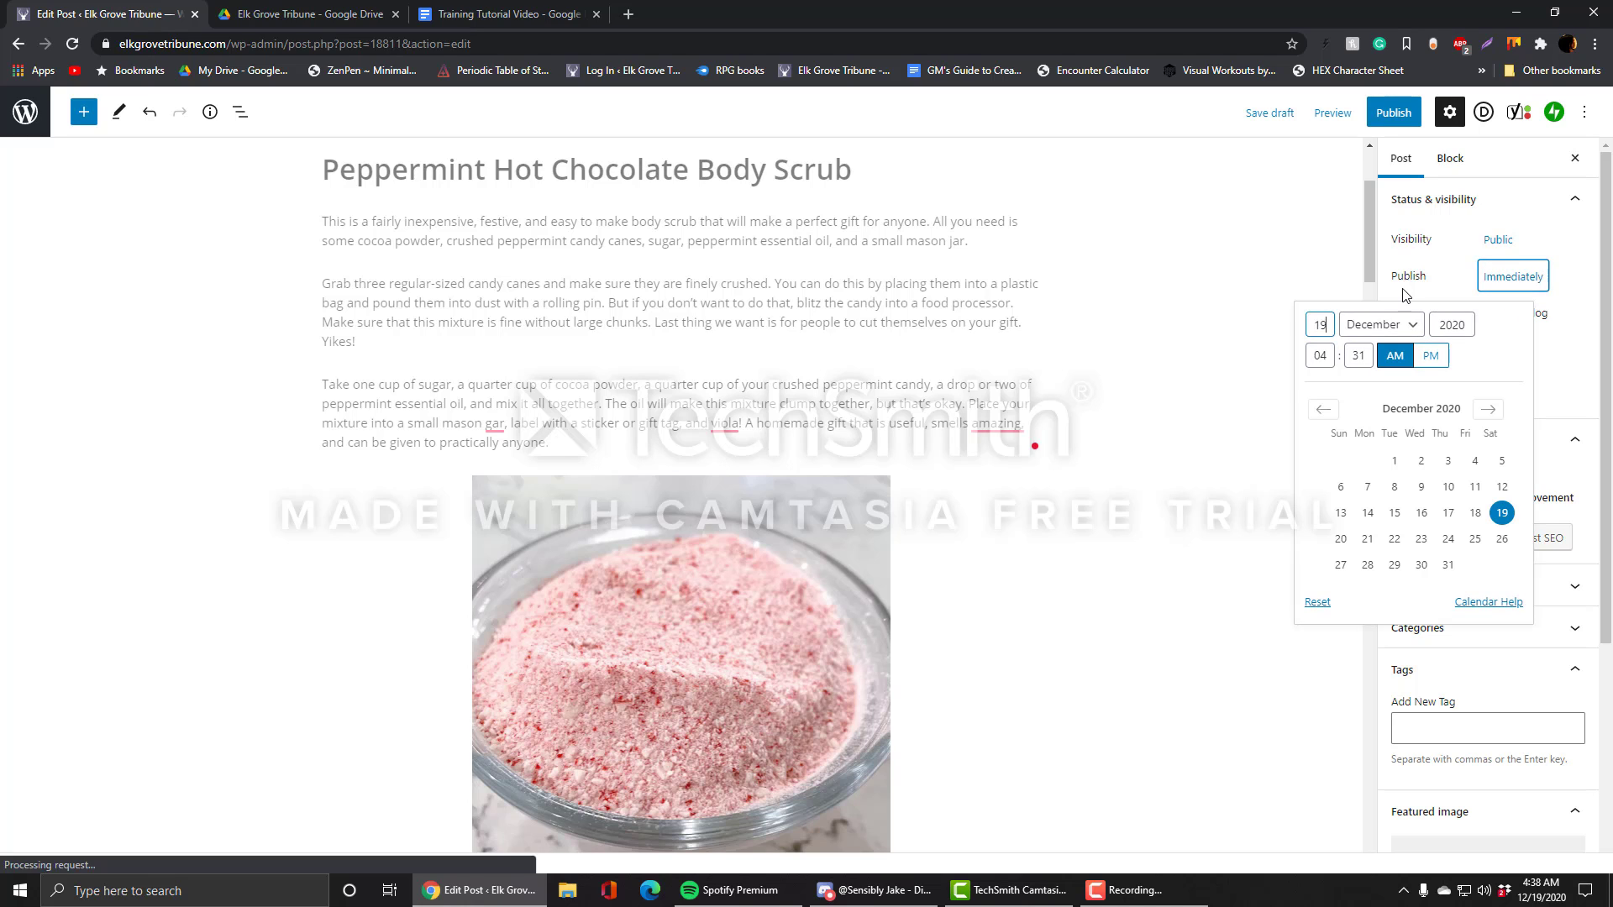
pyautogui.click(1487, 367)
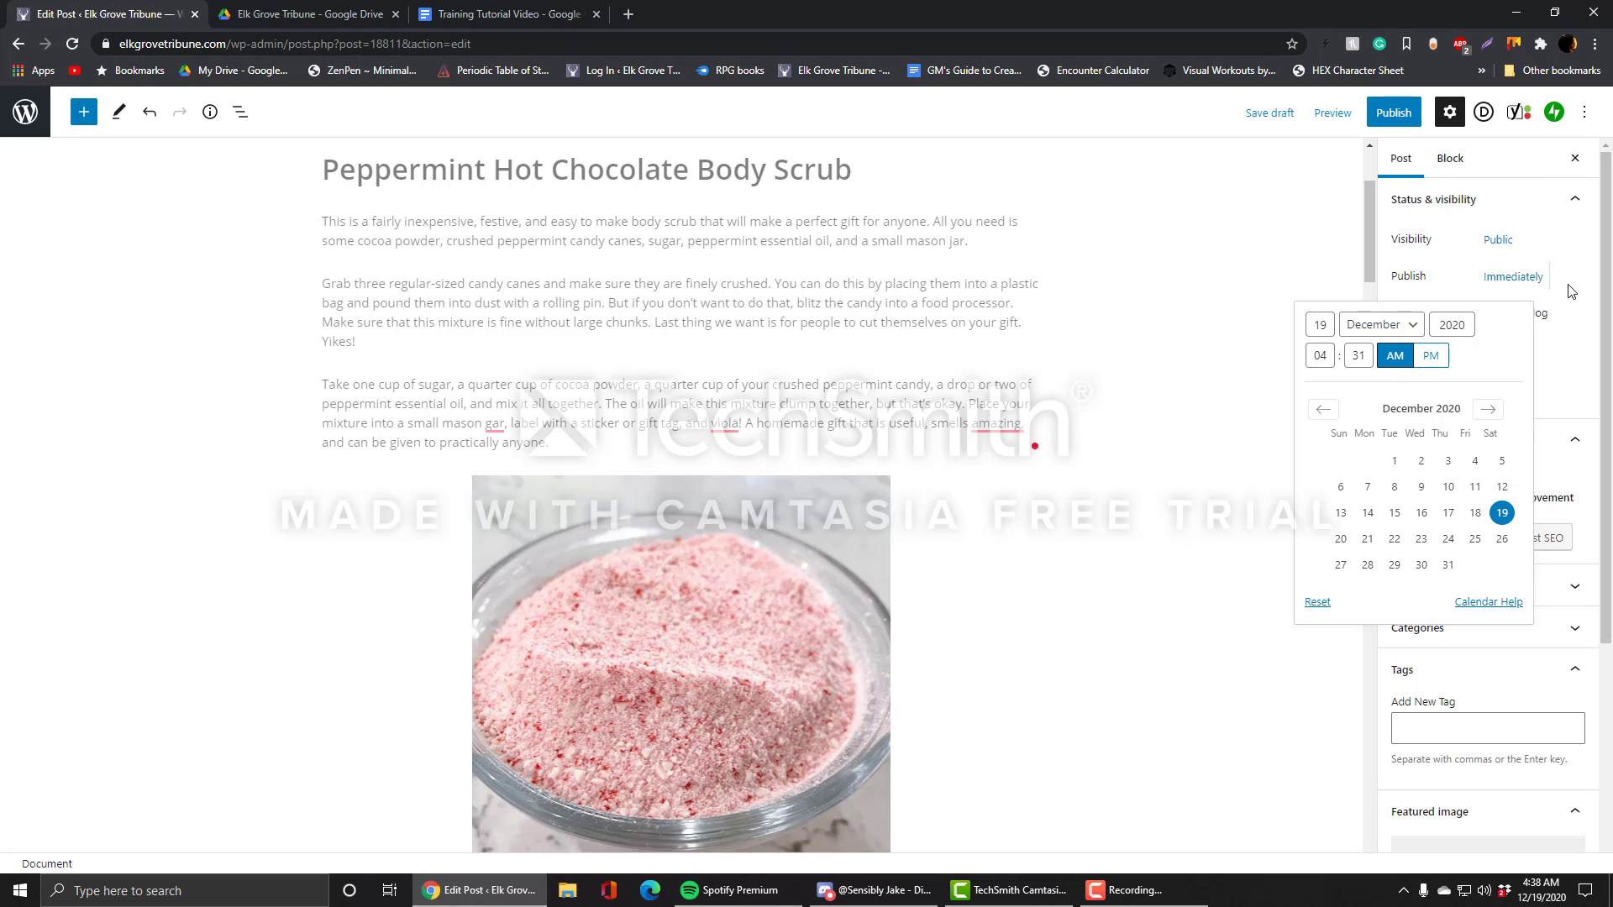
pyautogui.click(1565, 331)
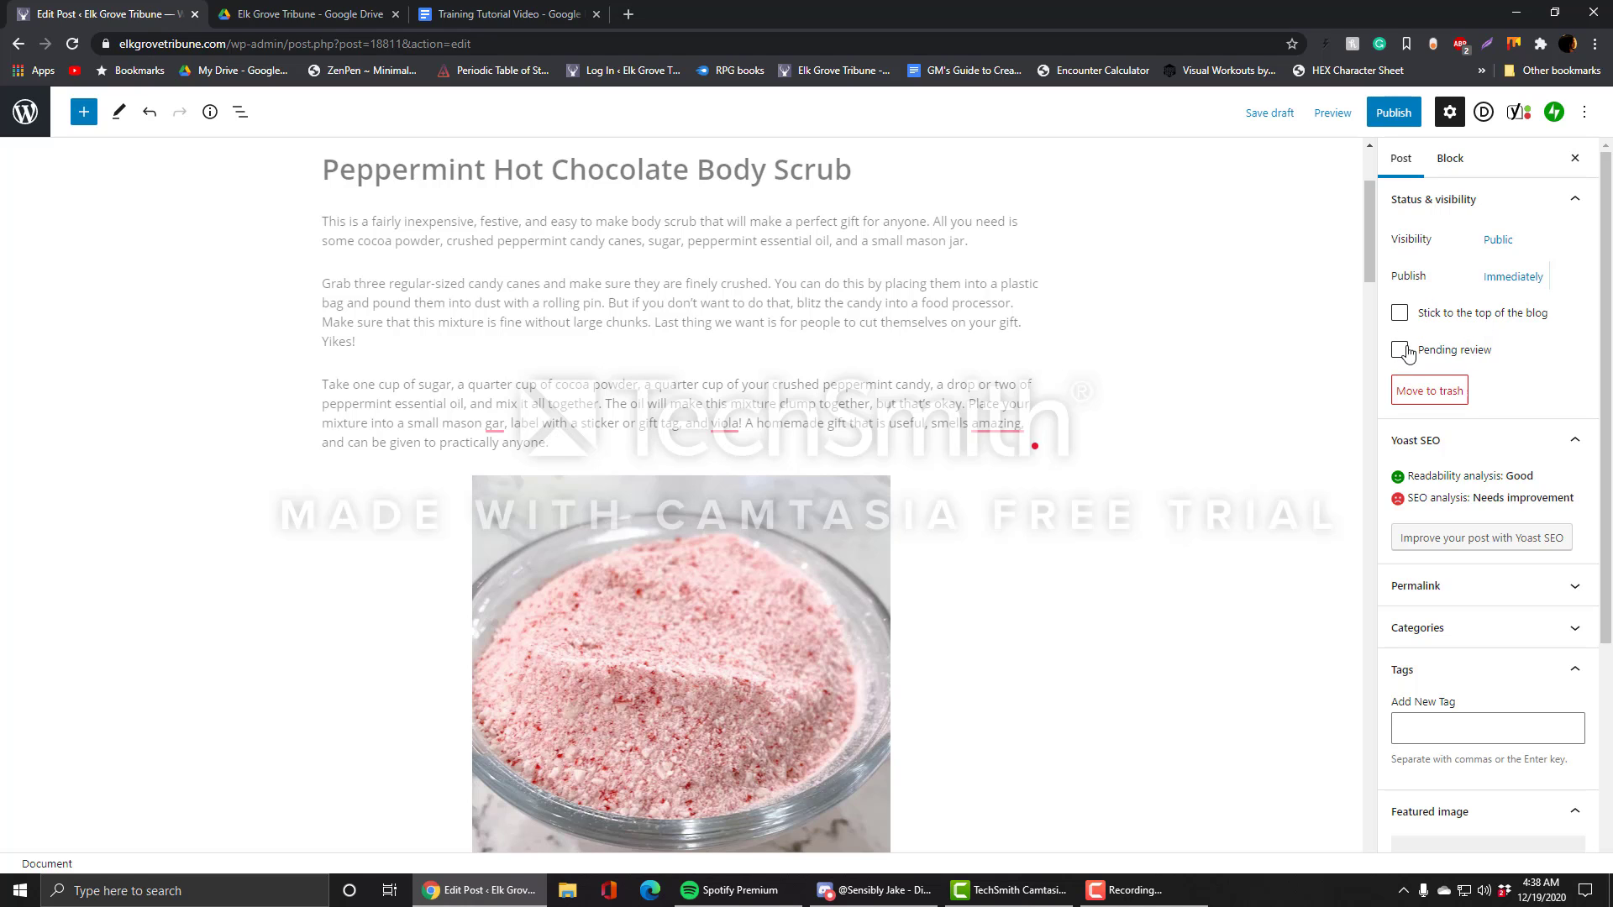
pyautogui.click(1570, 206)
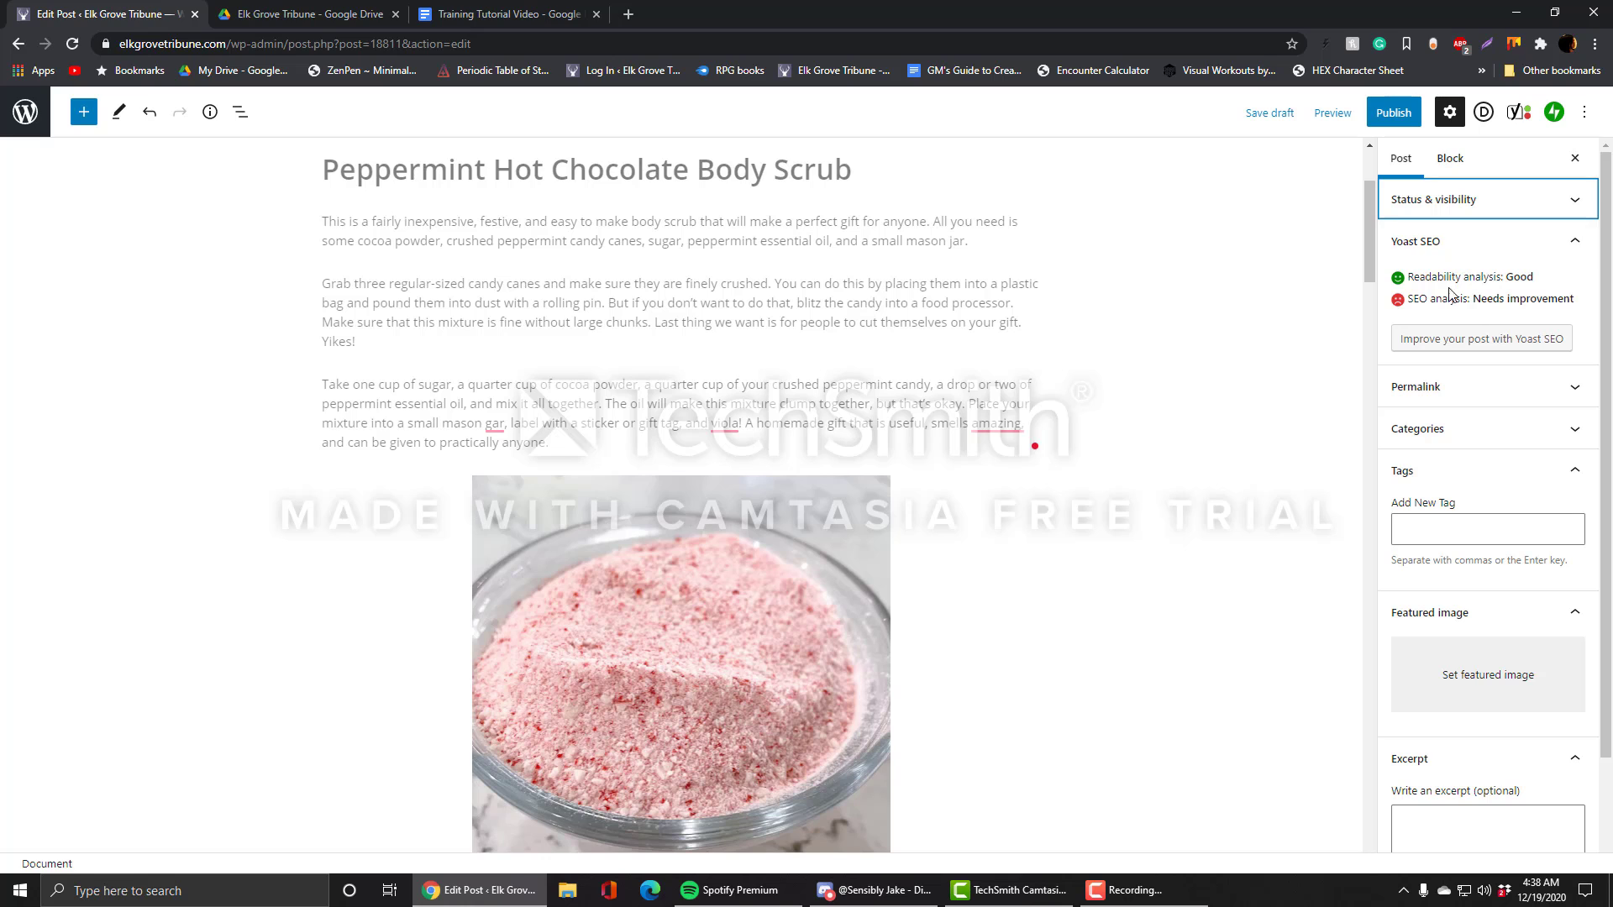
# Step: Remove the extra hyphen from the permalink's URL slug to make it training-tutorial-article, and collapse the permalink settings
pyautogui.click(1563, 387)
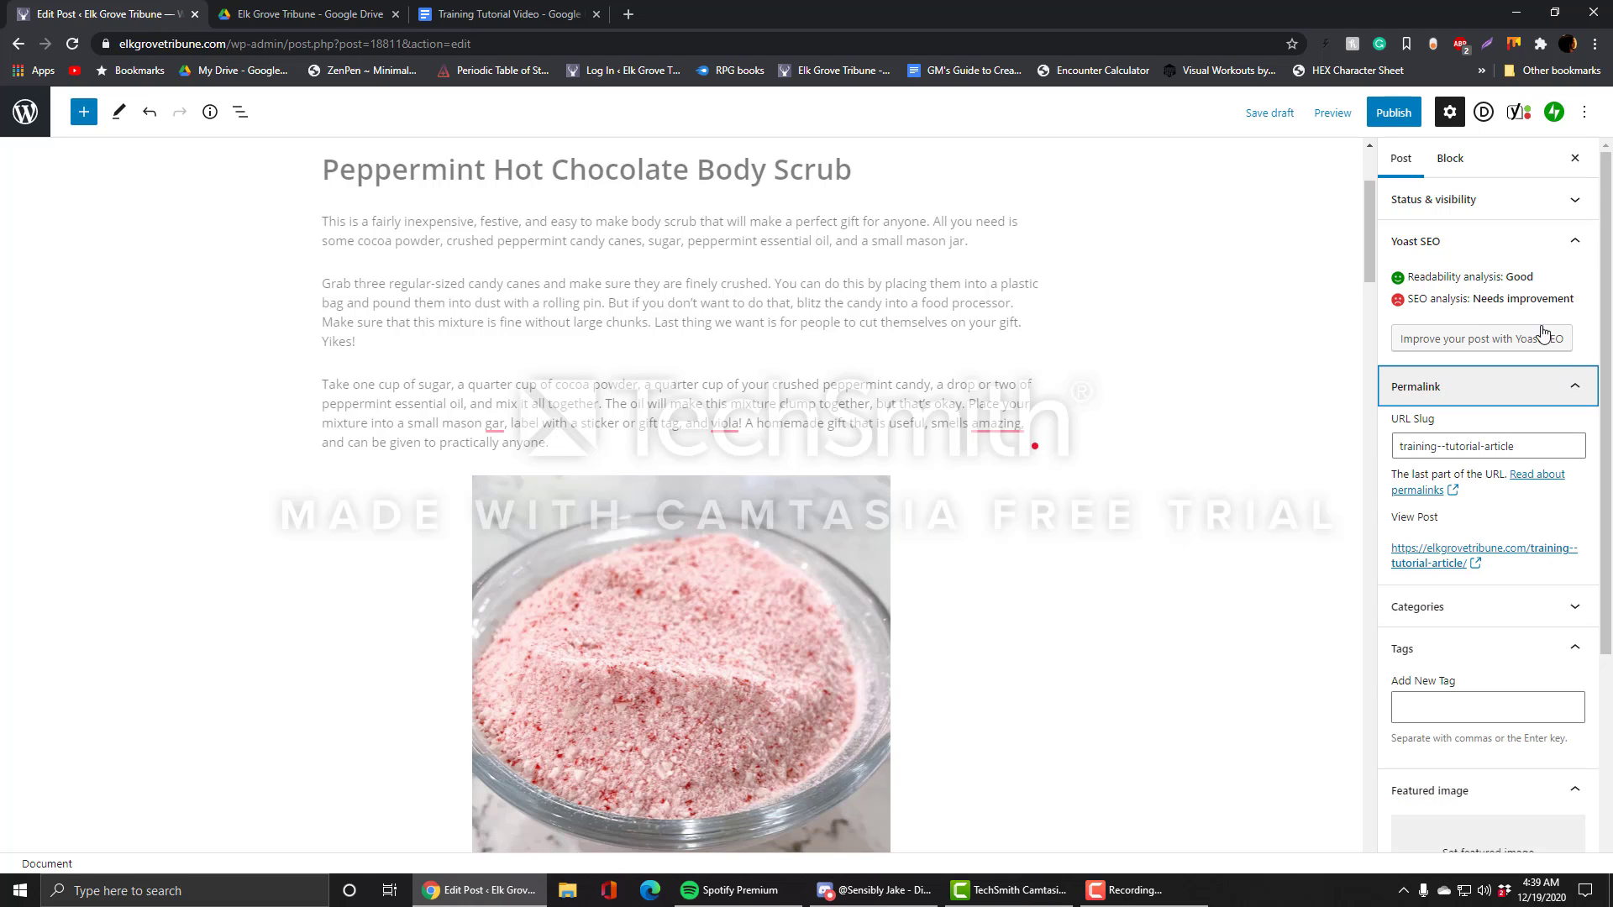
pyautogui.scroll(-1, 1494, 378)
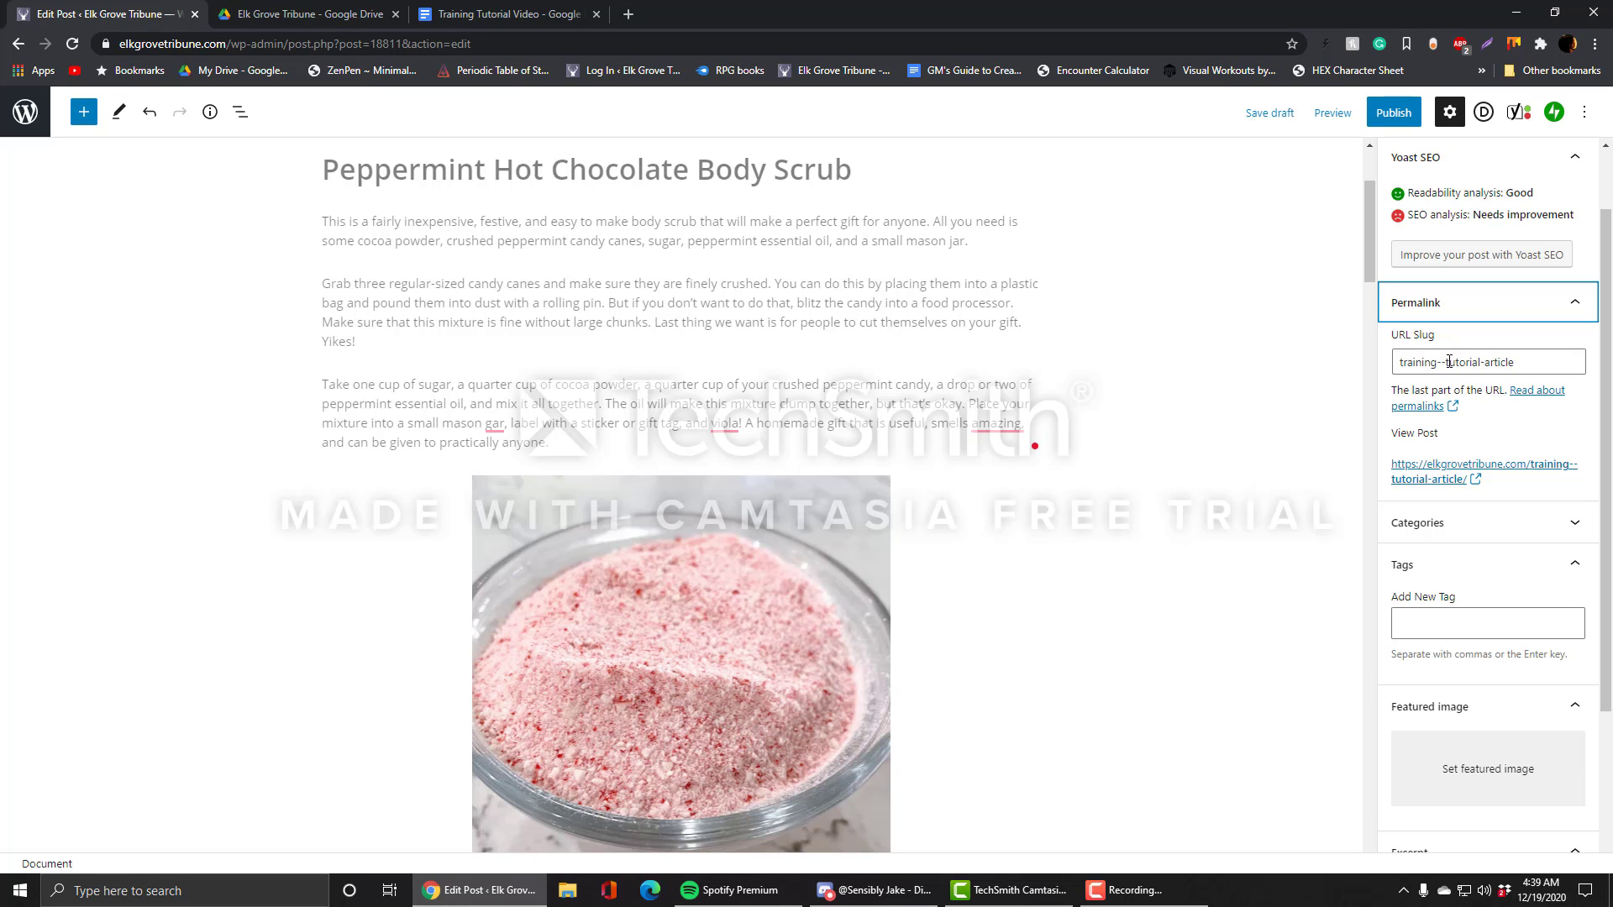
pyautogui.scroll(3, 825, 216)
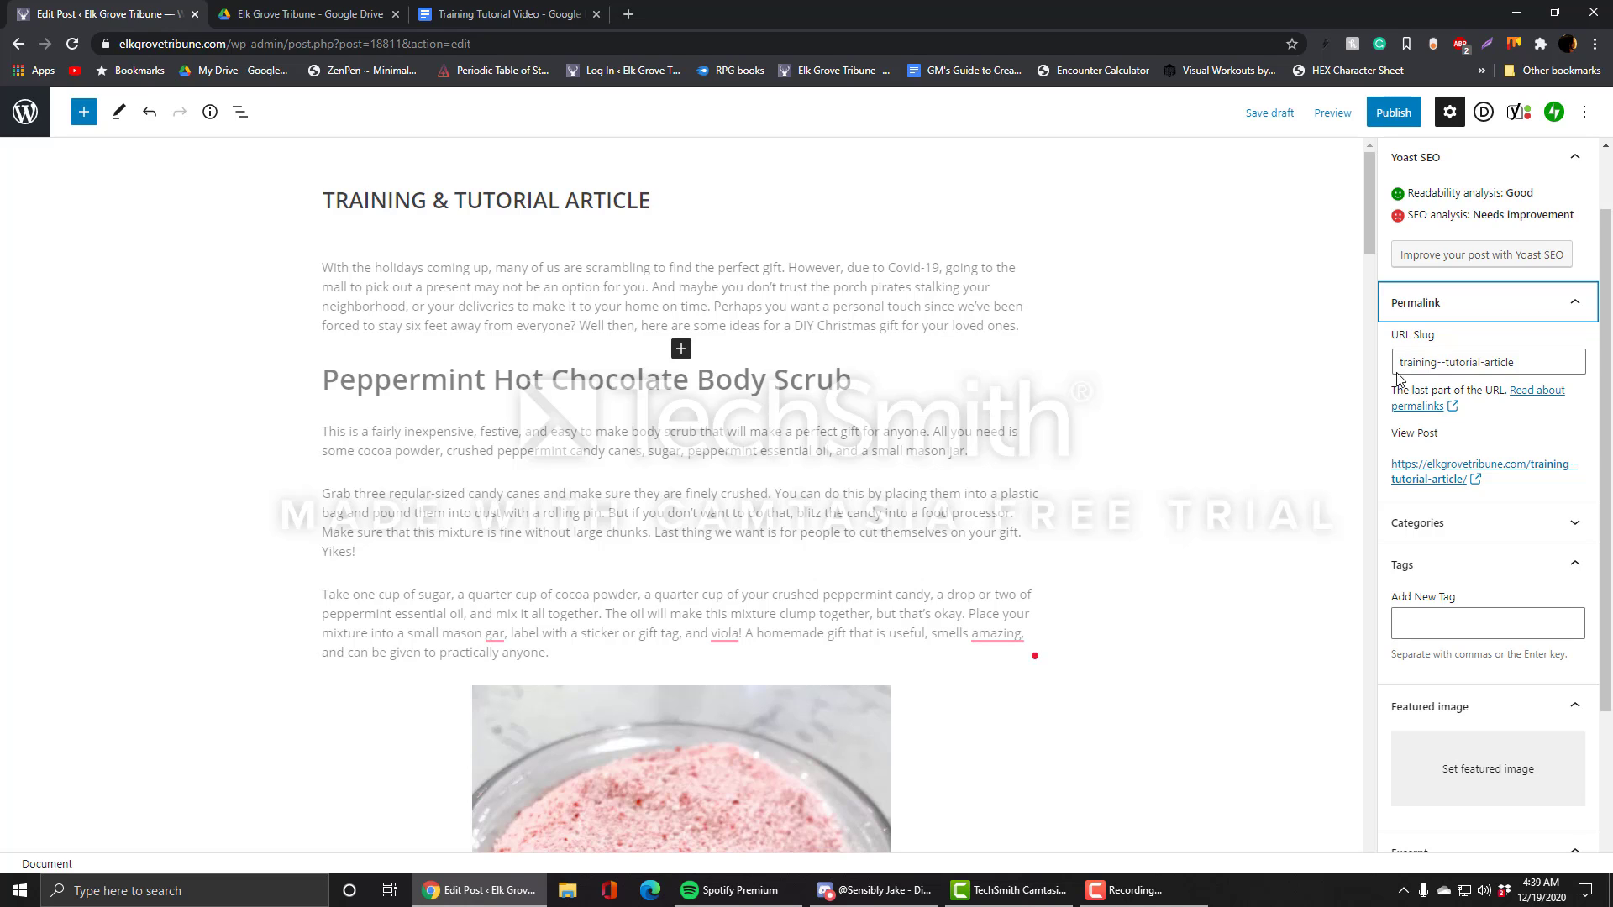
pyautogui.click(1438, 362)
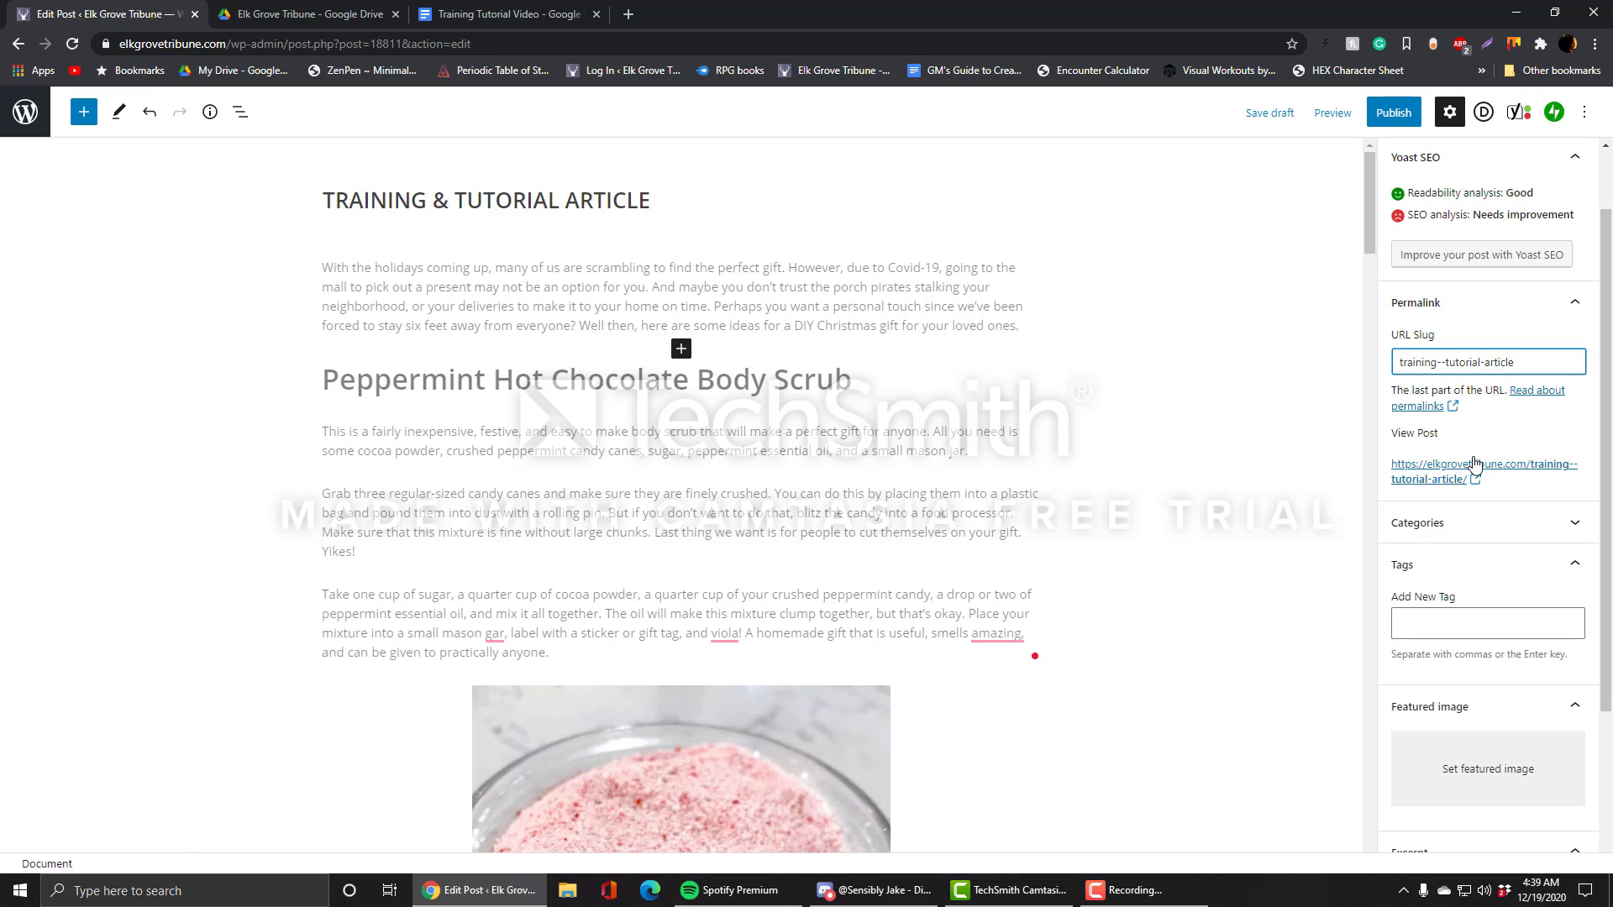
pyautogui.press('BackSpace')
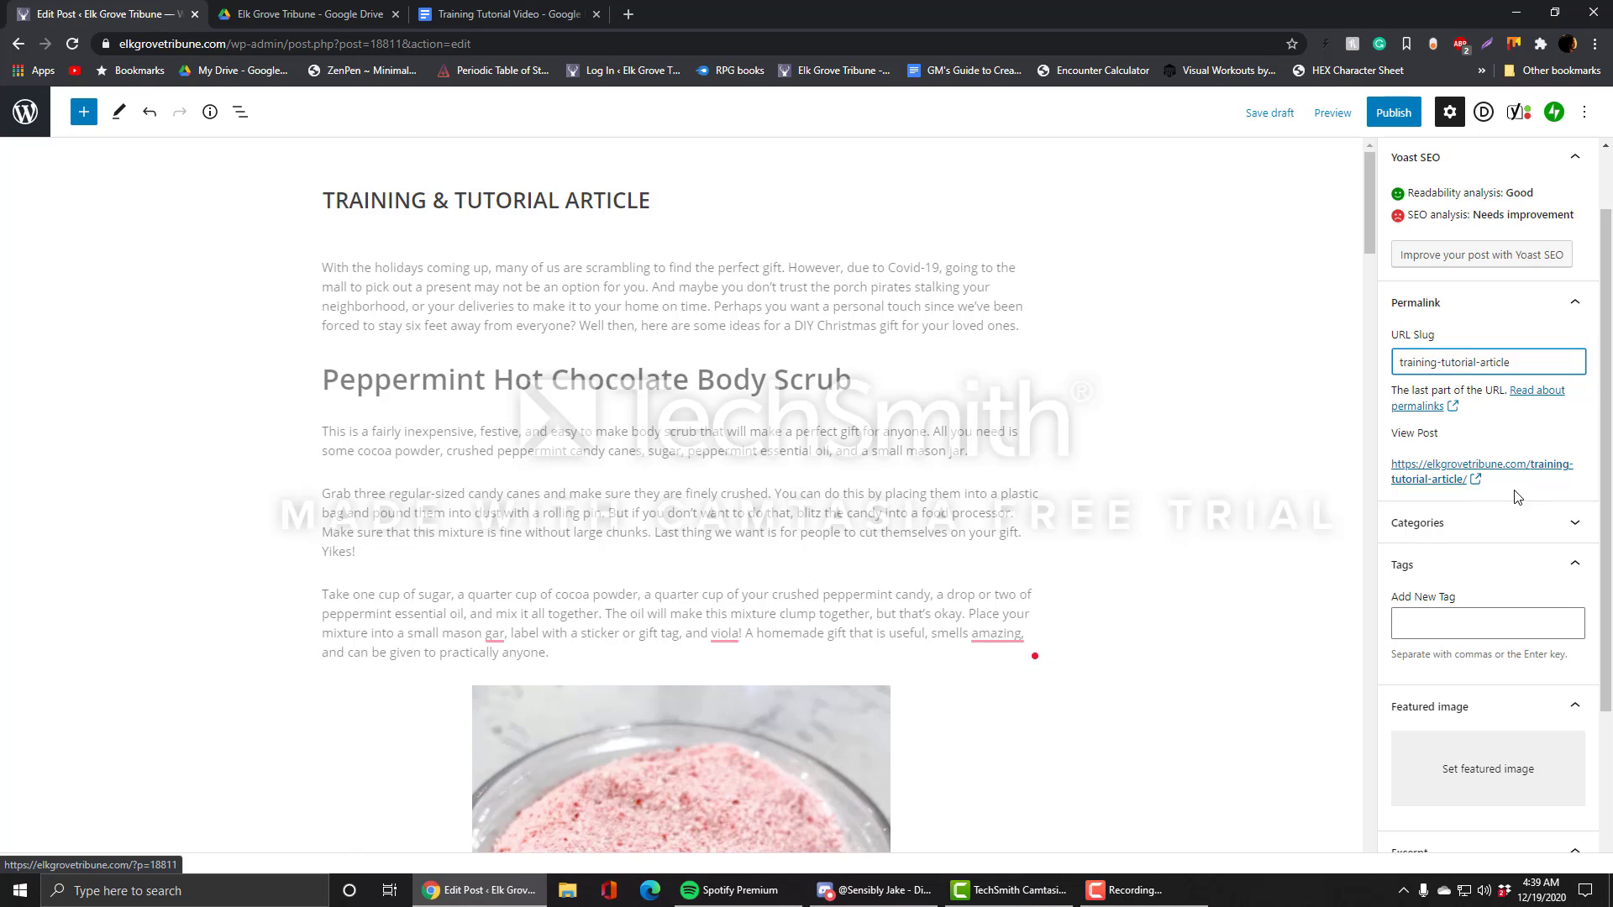
pyautogui.click(1573, 306)
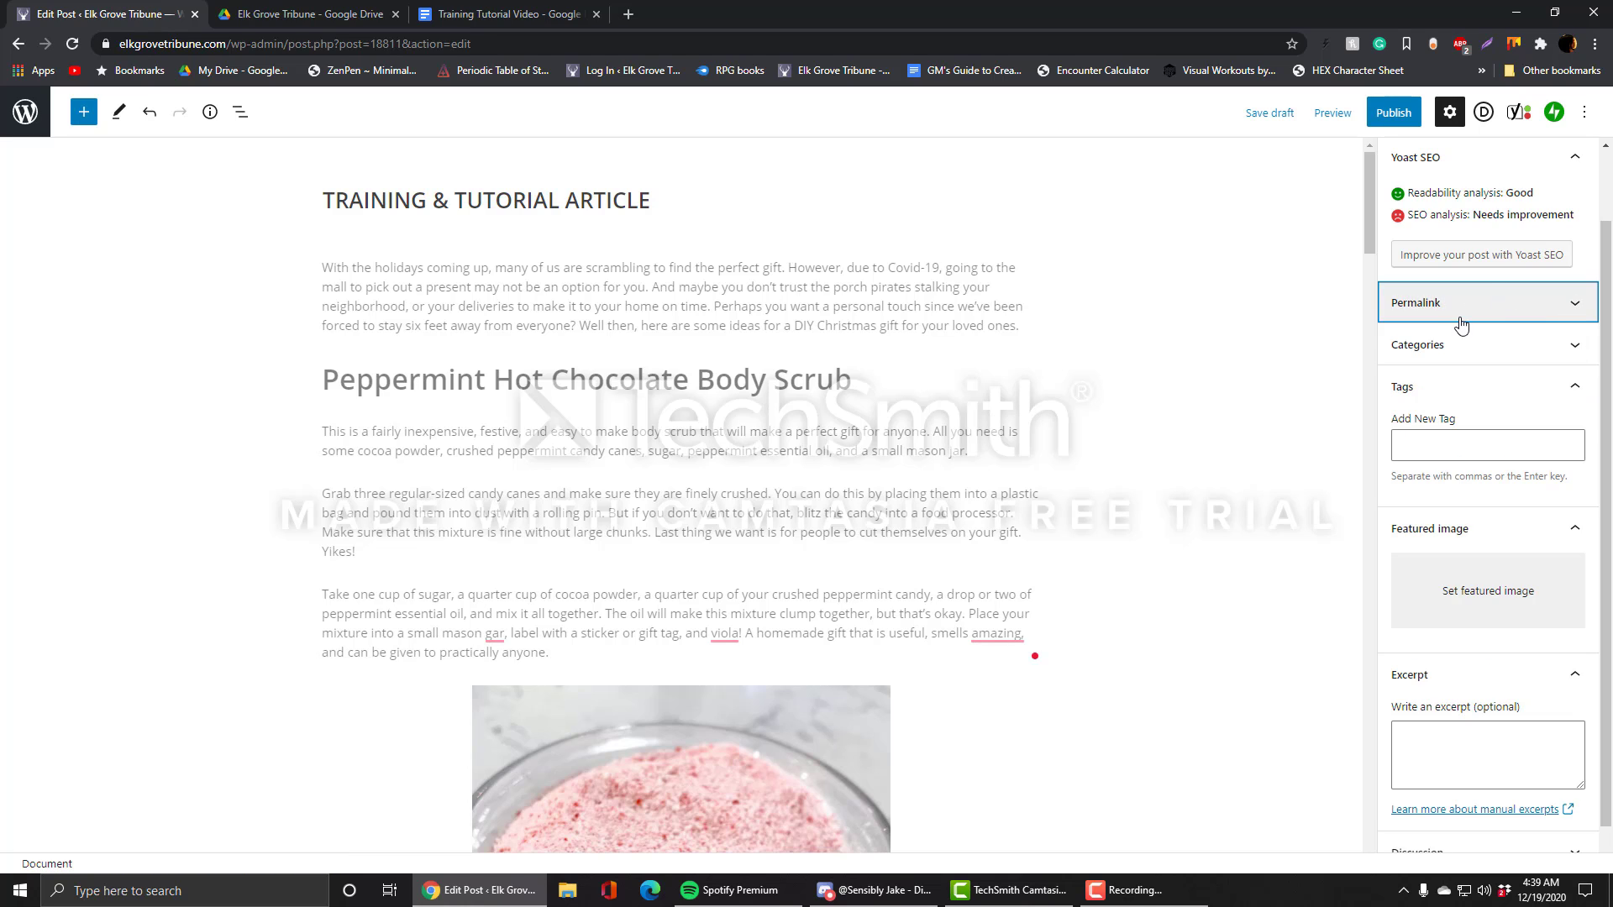
# Step: Examine the full list of post categories, from Community & Events down to Uncategorized, and collapse the list
pyautogui.click(1575, 356)
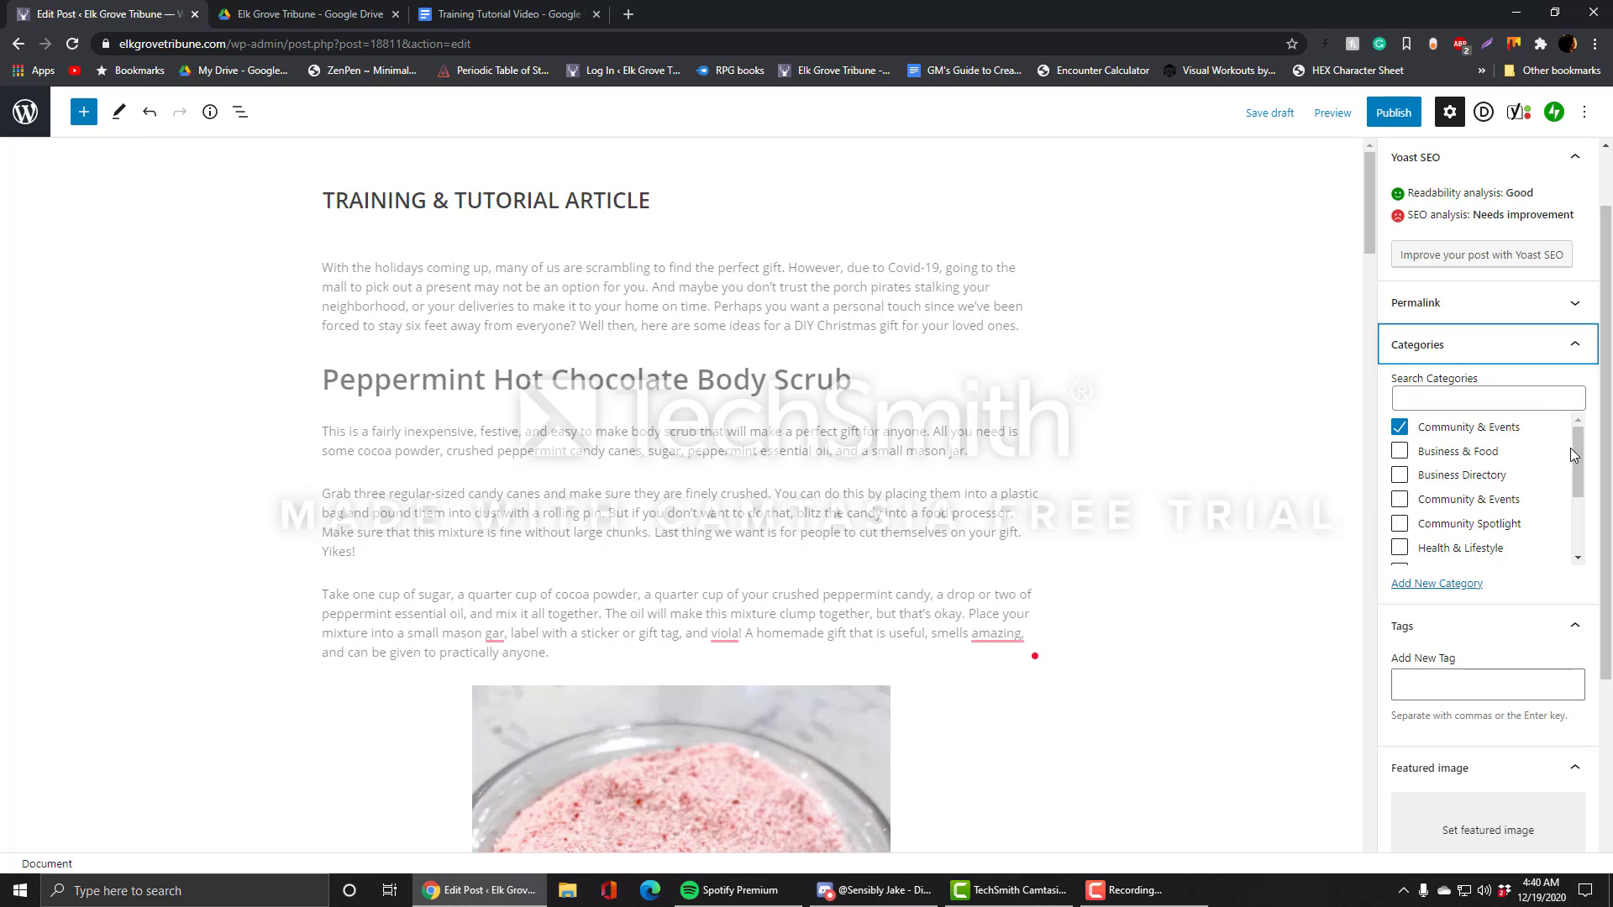
pyautogui.moveTo(1579, 454); pyautogui.dragTo(1579, 520)
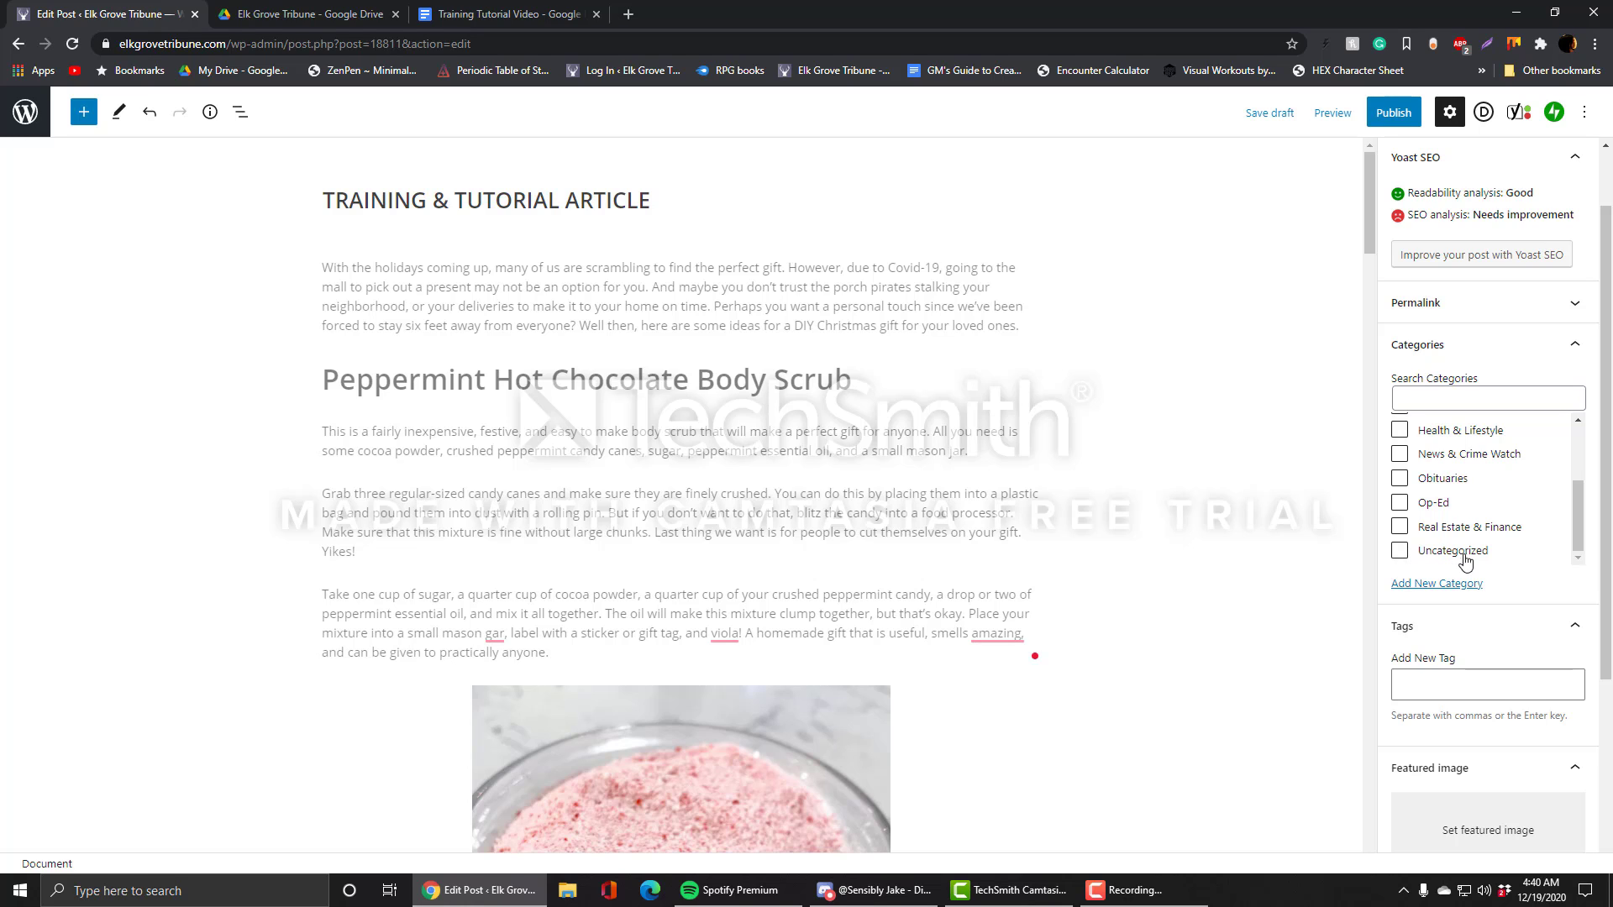
pyautogui.moveTo(1579, 525); pyautogui.dragTo(1582, 471)
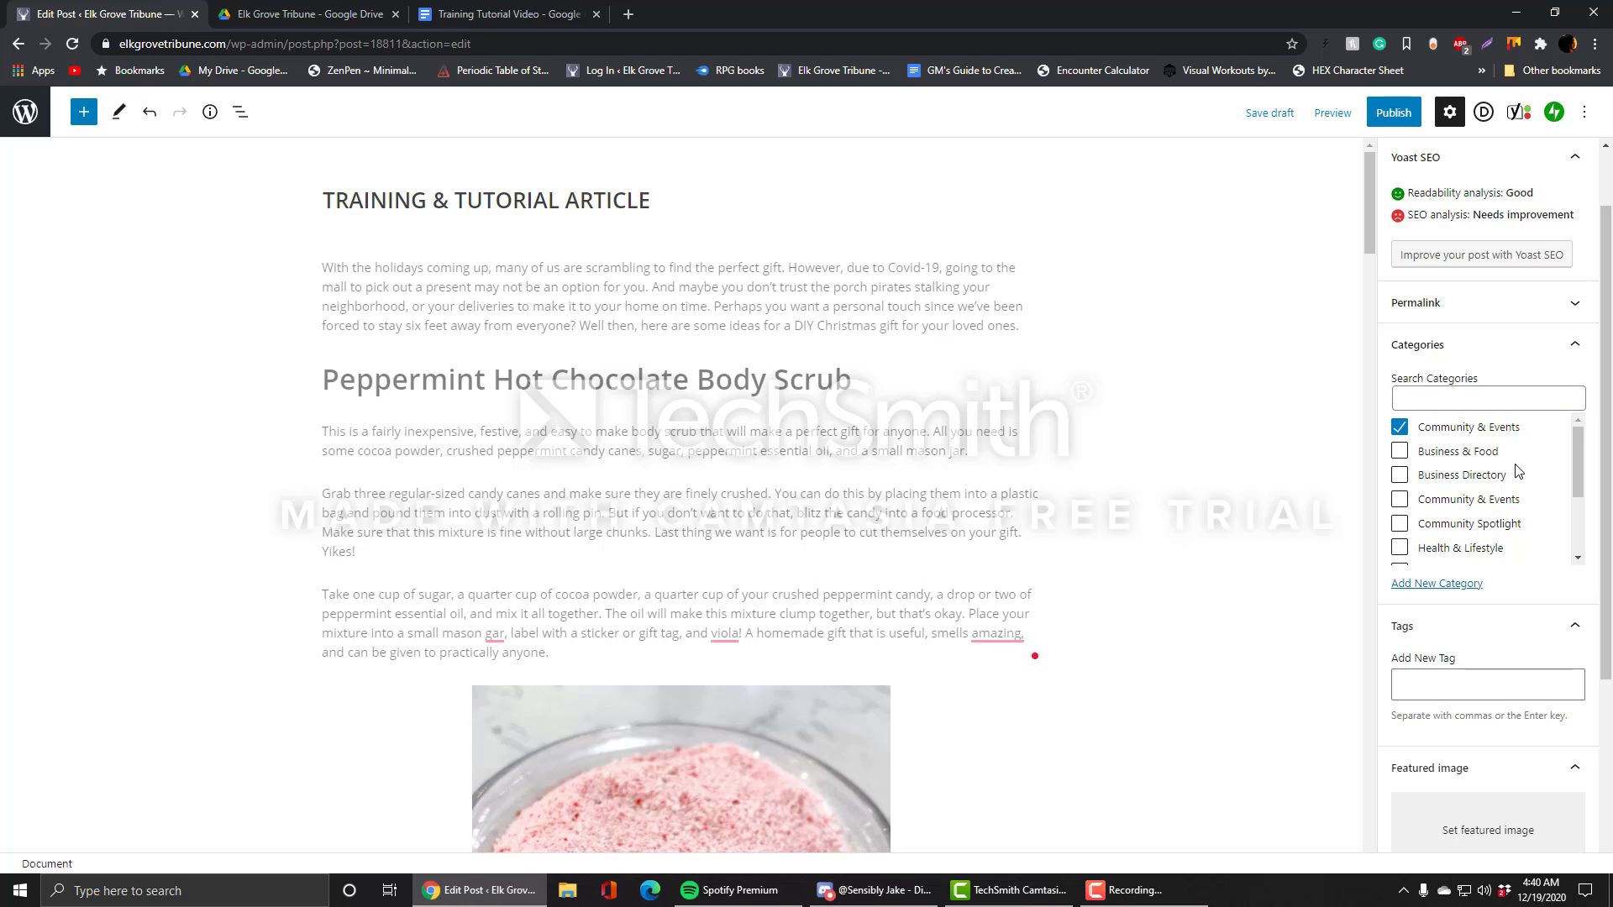
pyautogui.scroll(-1, 1586, 485)
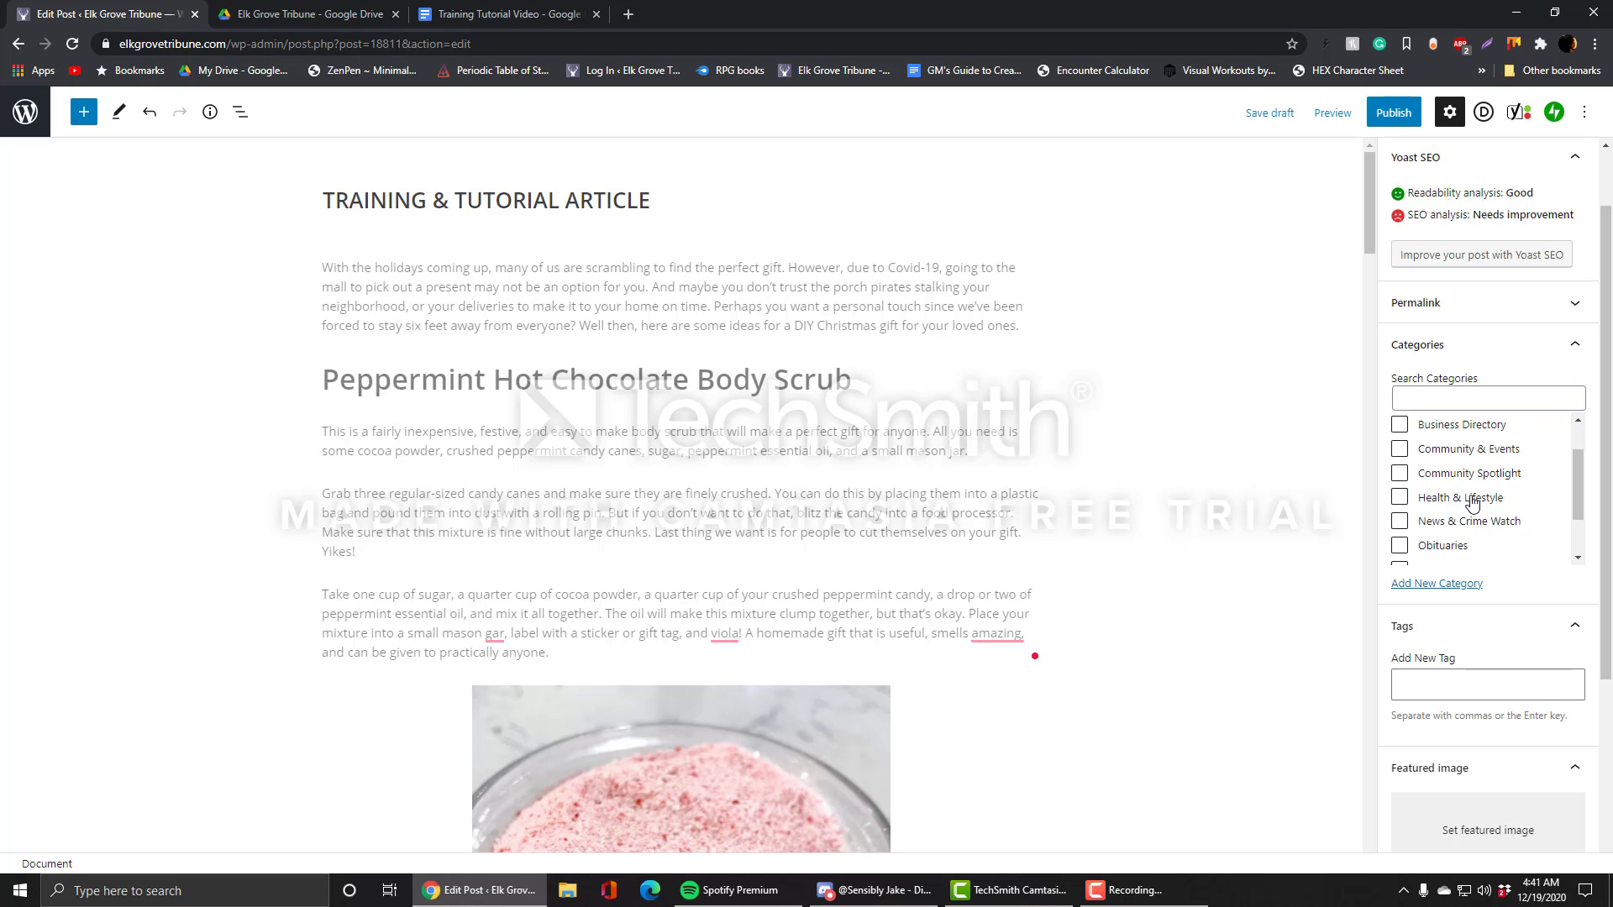
pyautogui.scroll(-2, 1472, 502)
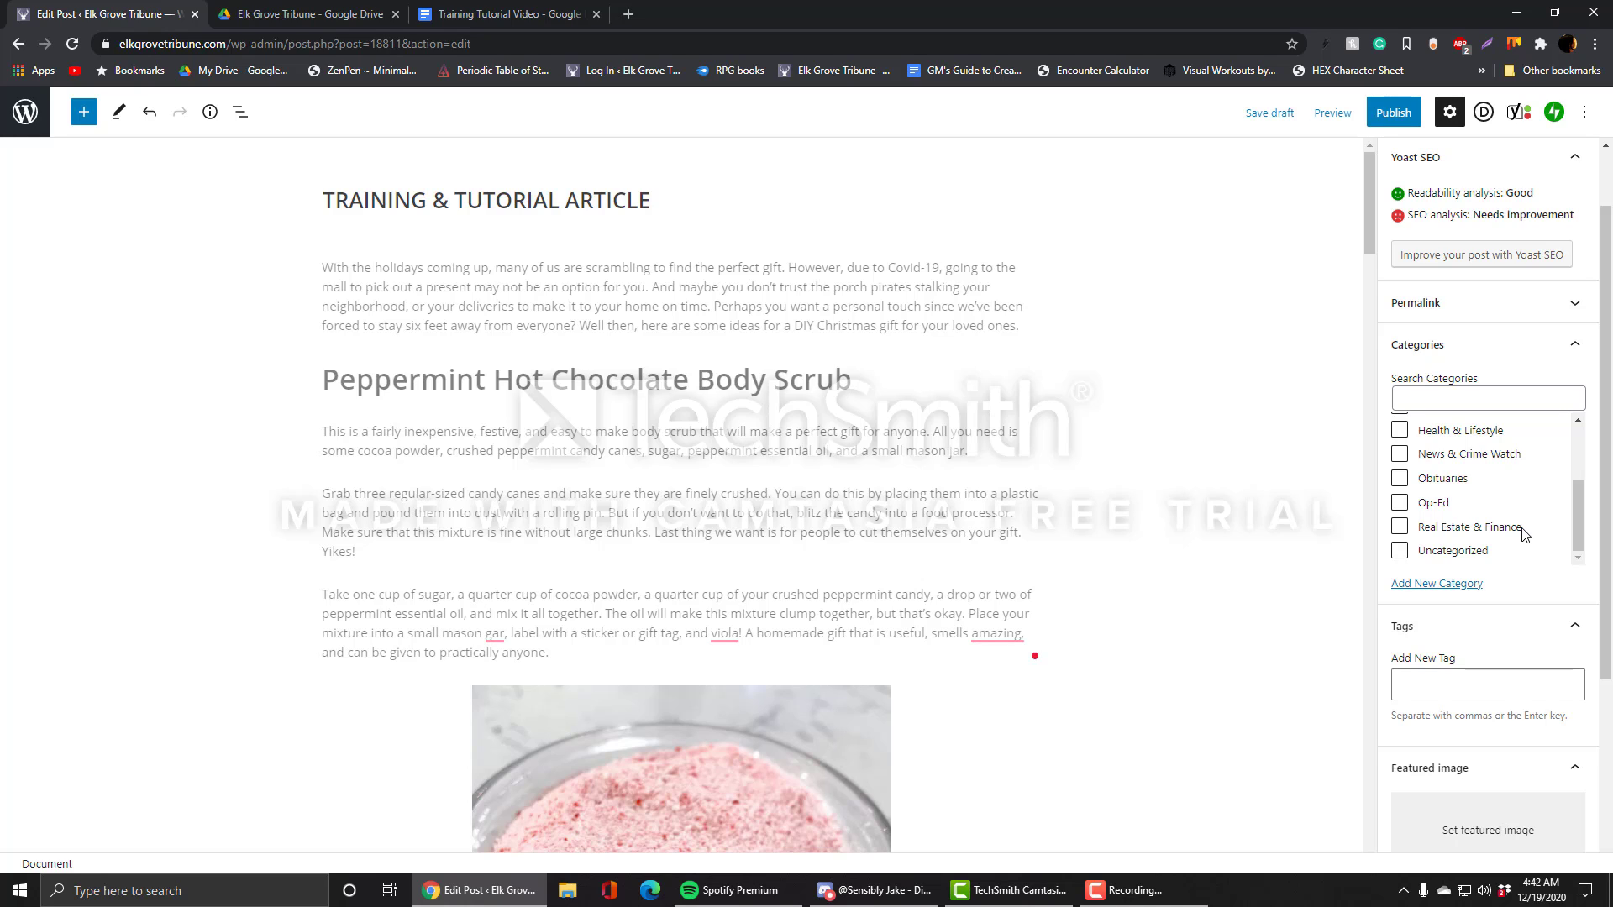
pyautogui.moveTo(1580, 509)
pyautogui.mouseDown()
pyautogui.moveTo(1588, 451)
pyautogui.moveTo(1460, 564)
pyautogui.mouseUp()
pyautogui.moveTo(1579, 521); pyautogui.dragTo(1583, 351)
pyautogui.click(1579, 348)
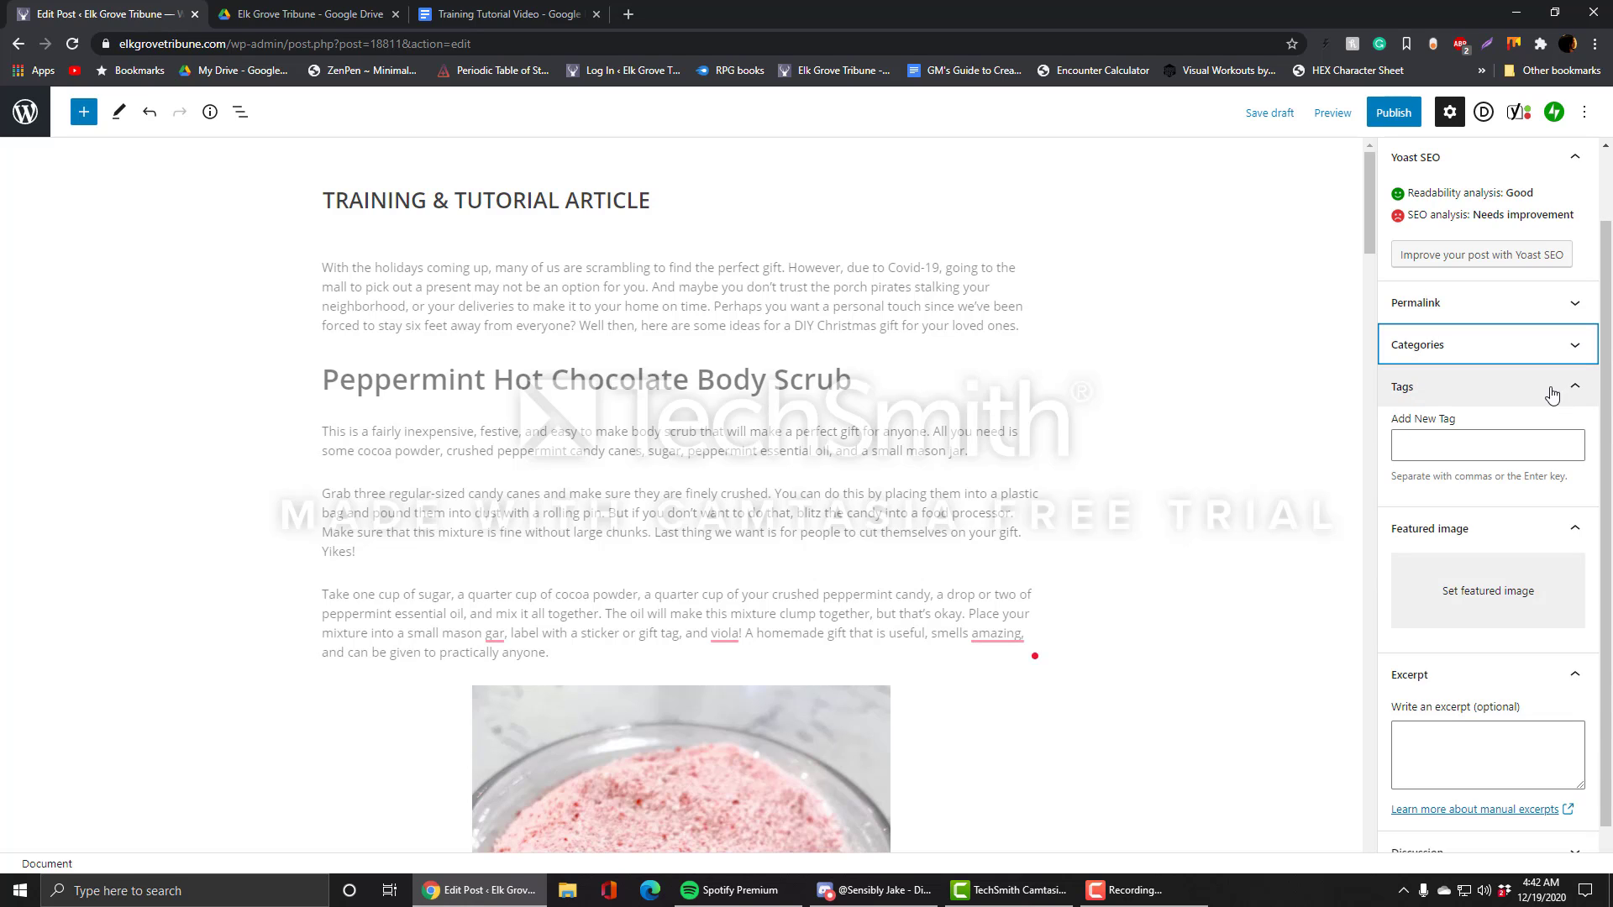
# Step: Add the tags "elk grove" and "Elk Grove news" to the post
pyautogui.click(1432, 444)
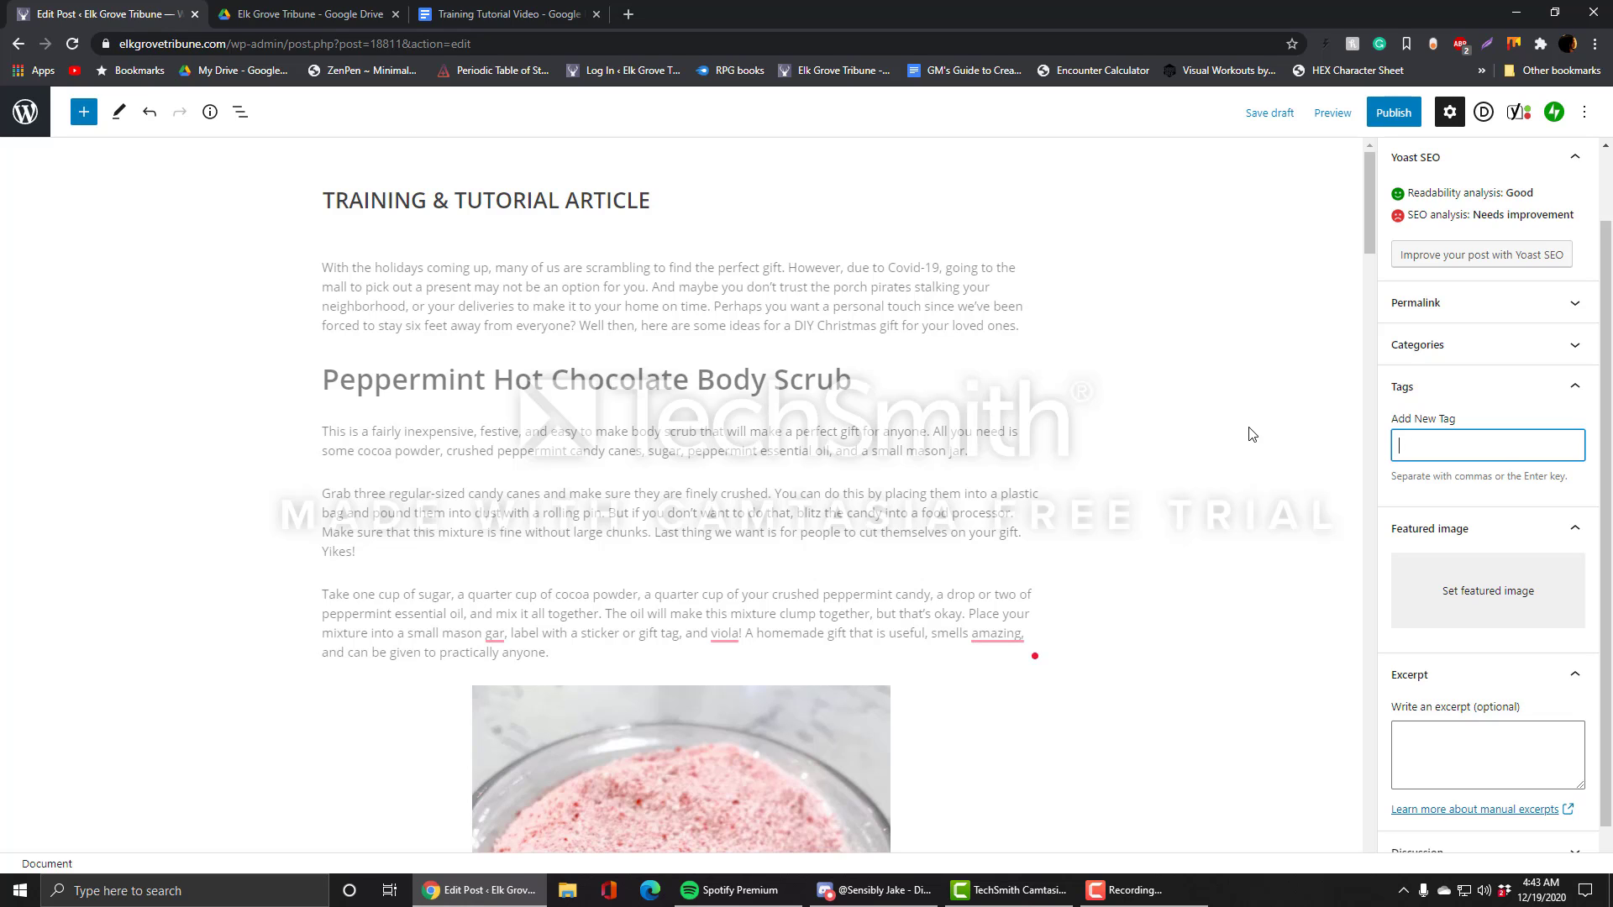
pyautogui.write('elk grove')
pyautogui.press('Return')
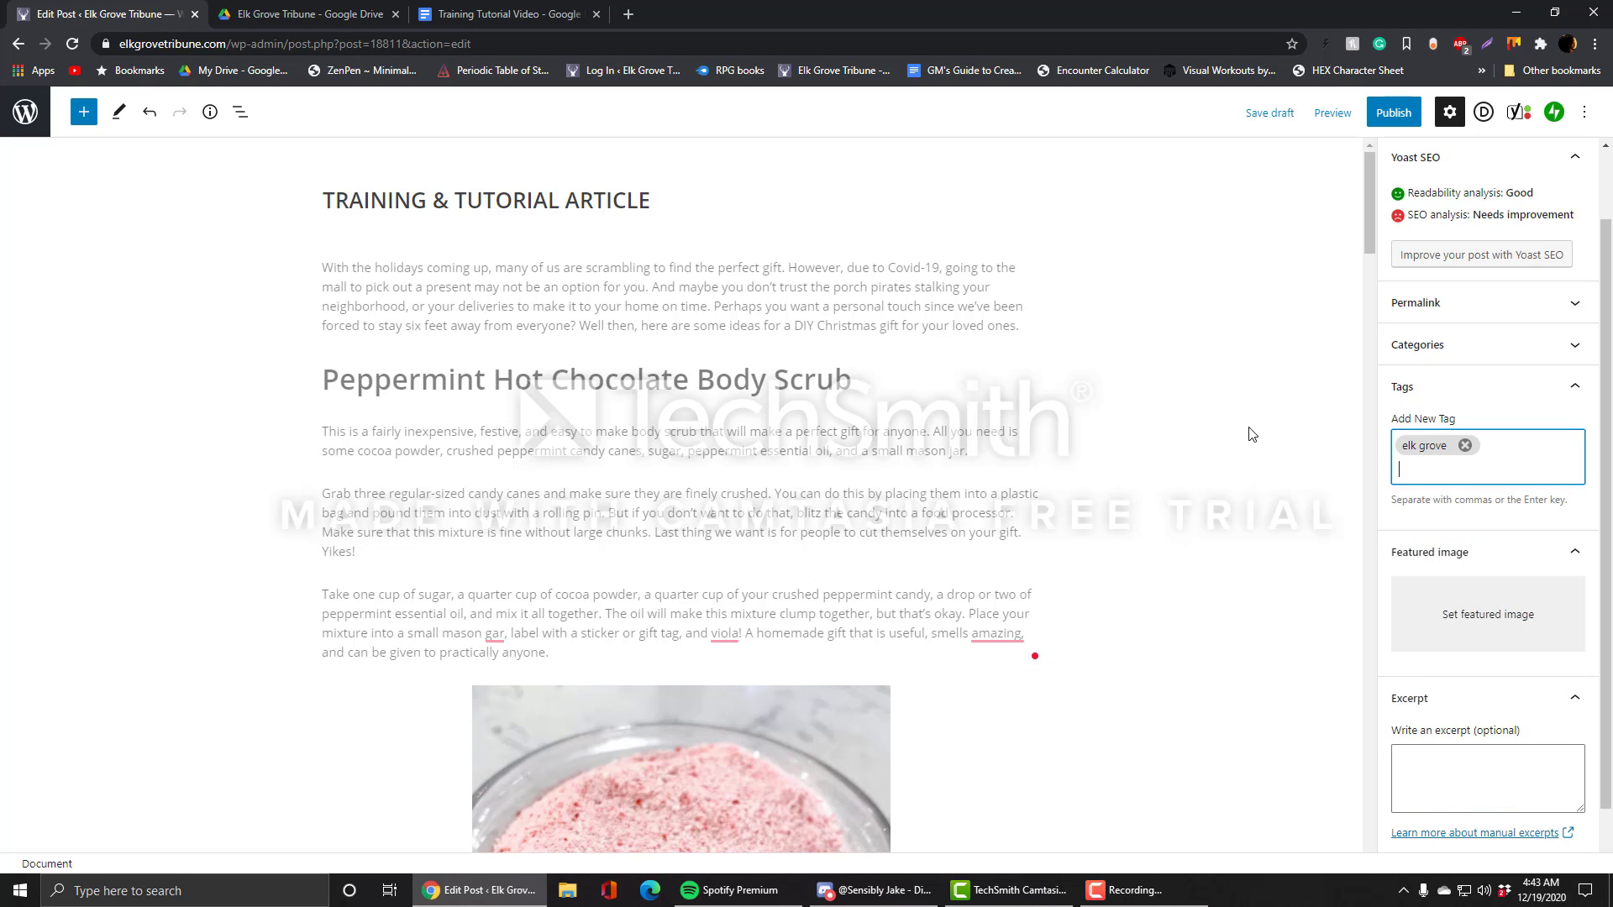
pyautogui.write('elk grove ')
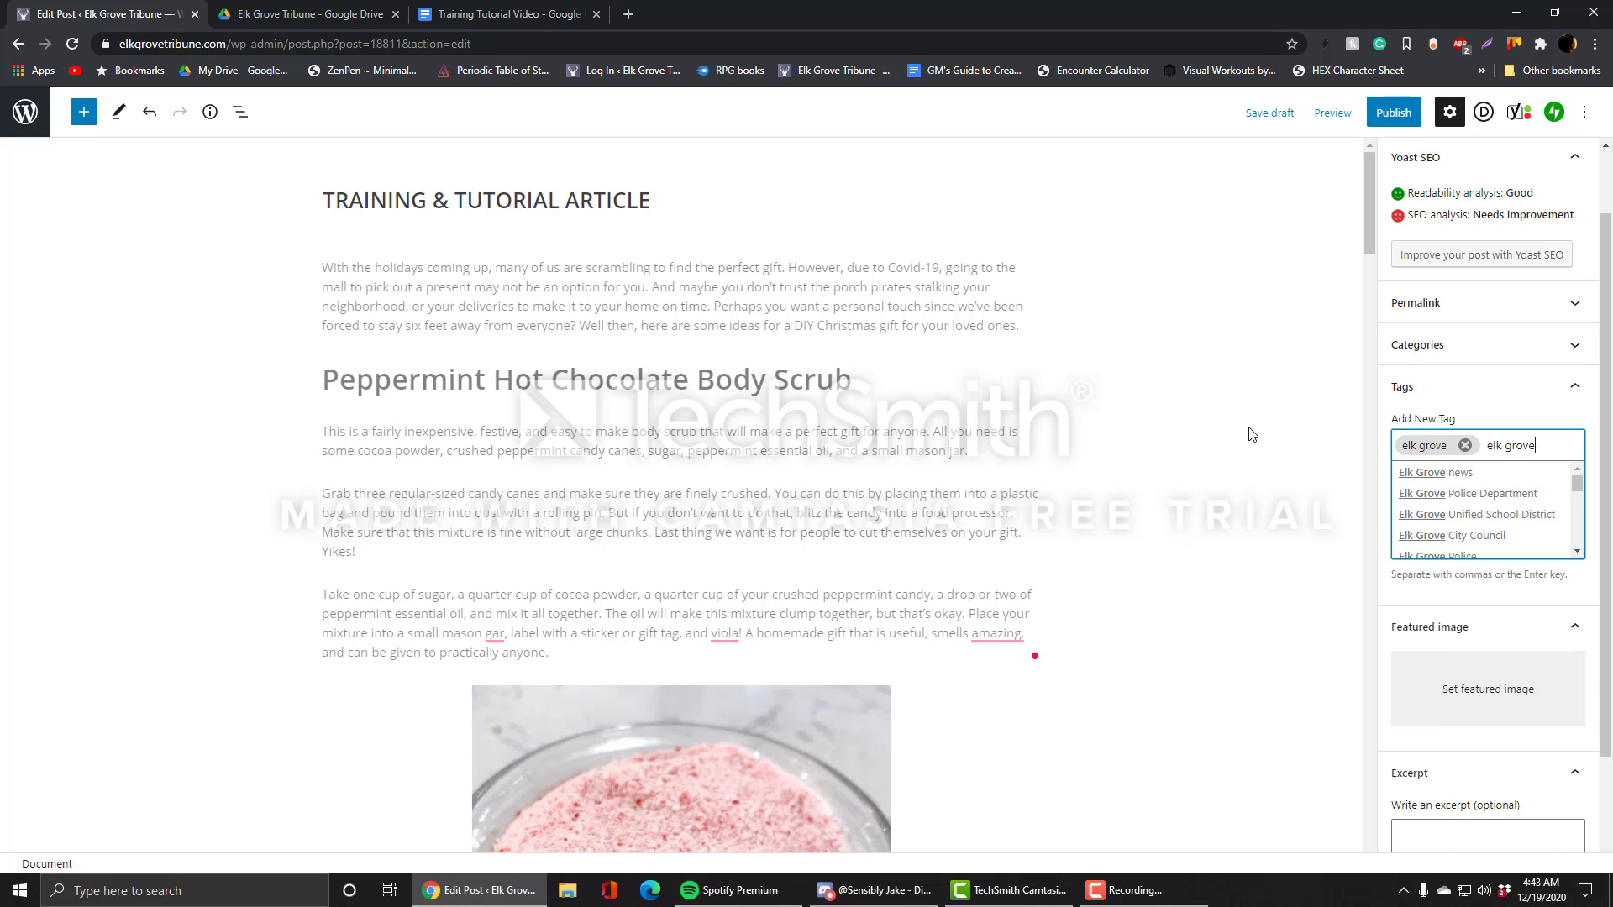
pyautogui.write('news')
pyautogui.press('Return')
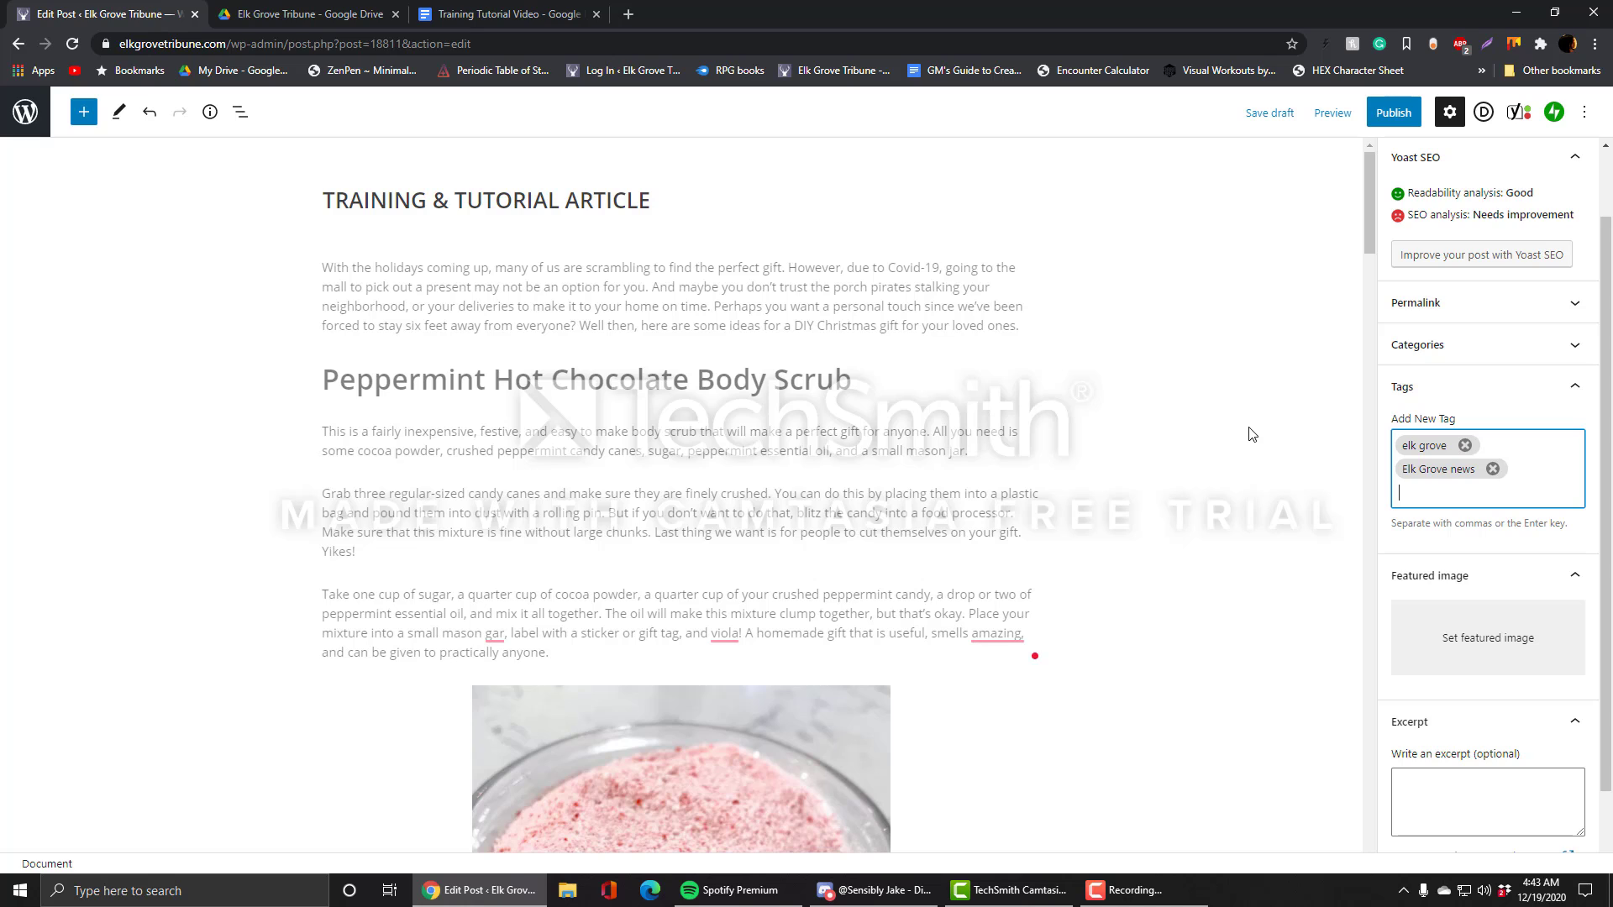
pyautogui.write('pepper')
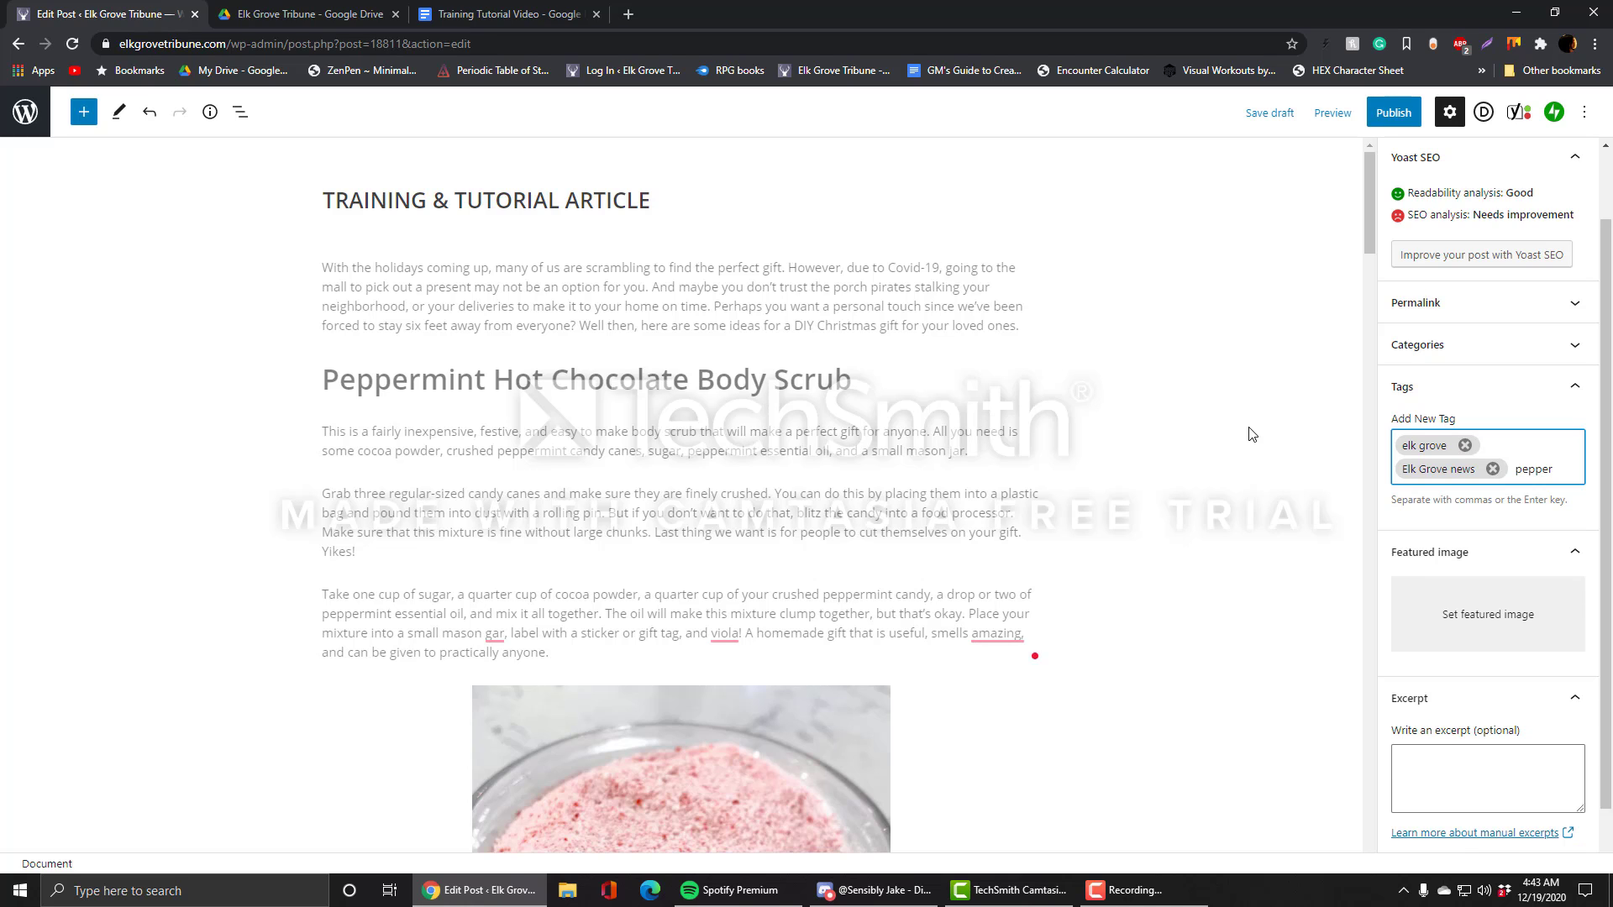
pyautogui.press('BackSpace')
pyautogui.press('BackSpace')
pyautogui.press('BackSpace')
pyautogui.press('BackSpace')
pyautogui.press('BackSpace')
pyautogui.press('BackSpace')
# Step: Add the tag "body scrub" to the post
pyautogui.write('bo')
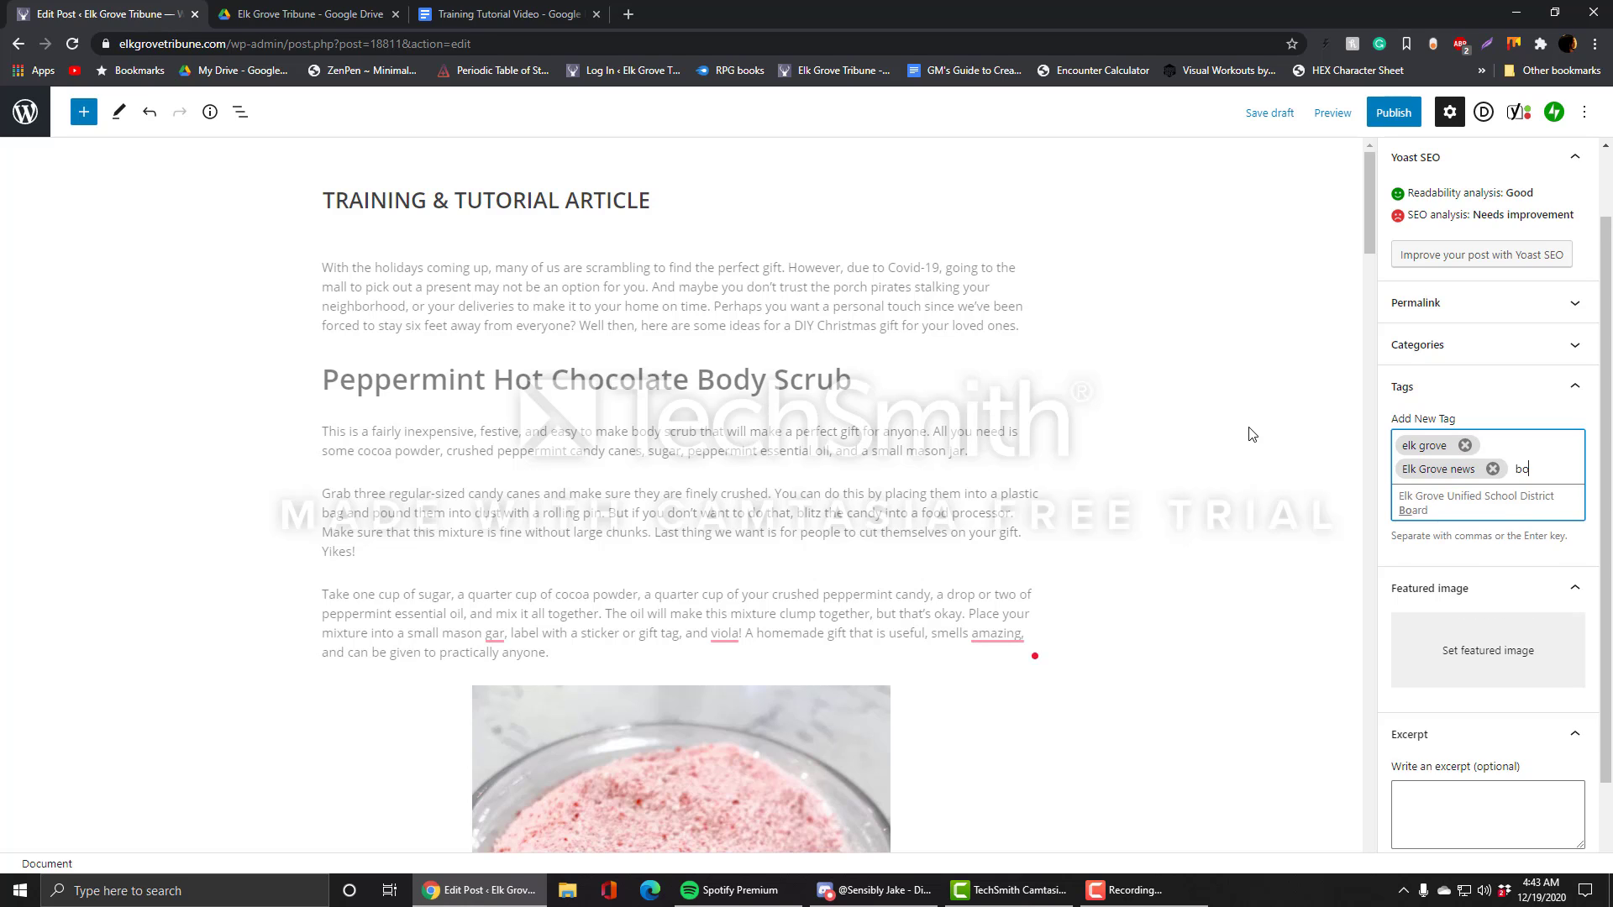
pyautogui.write('dy scrub')
pyautogui.press('Return')
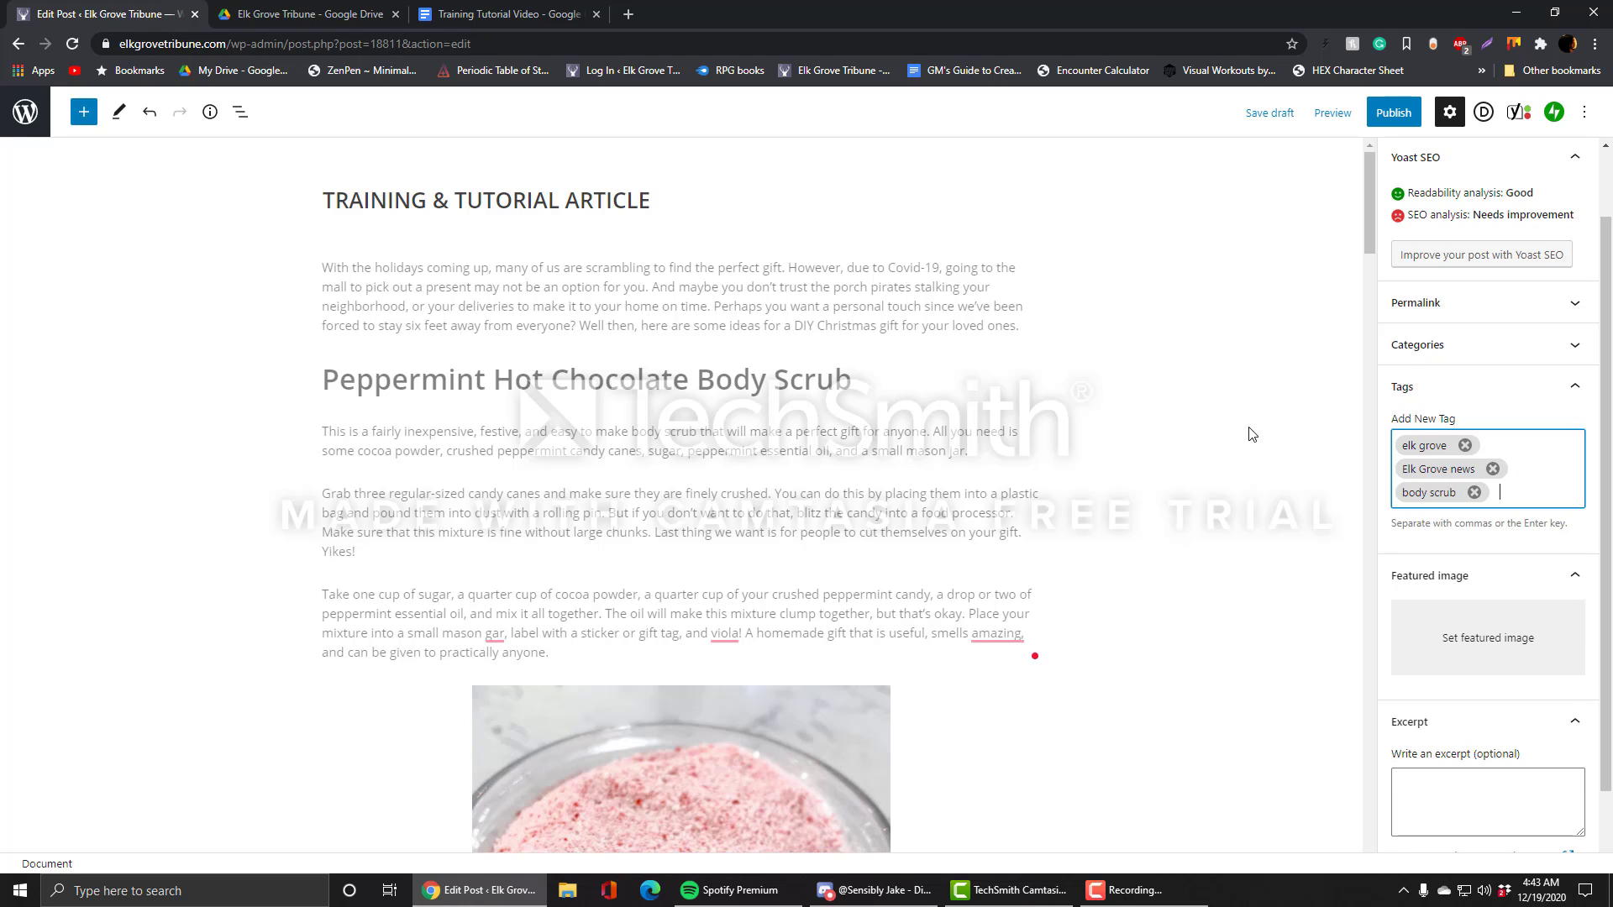
# Step: Finish the tag entry and collapse the post's tag settings
pyautogui.press('BackSpace')
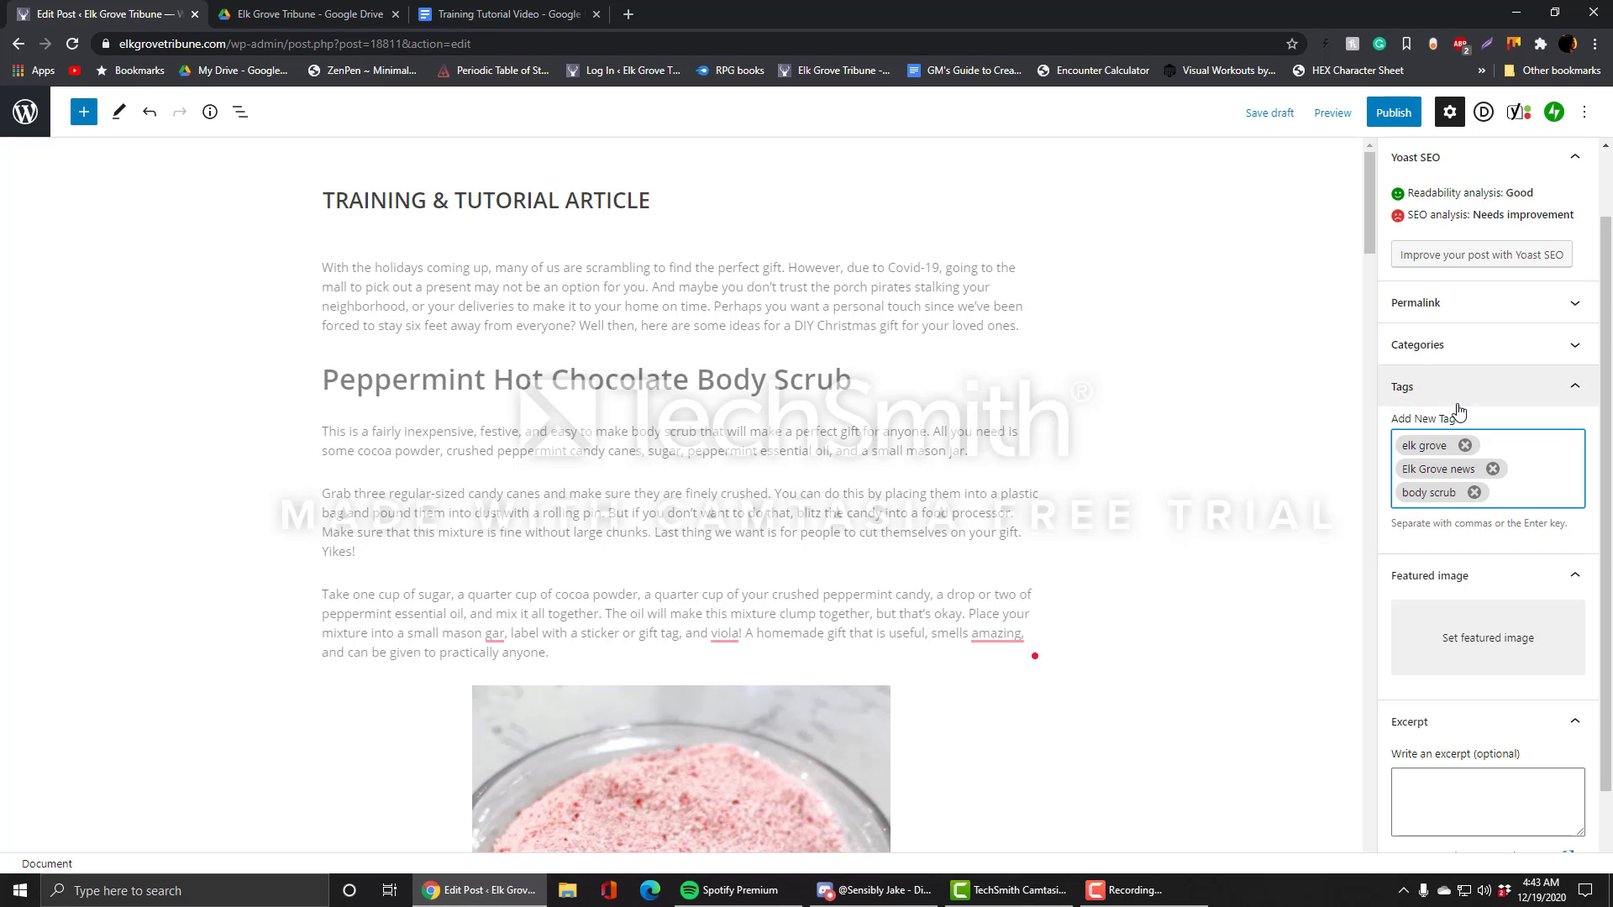
pyautogui.click(1574, 393)
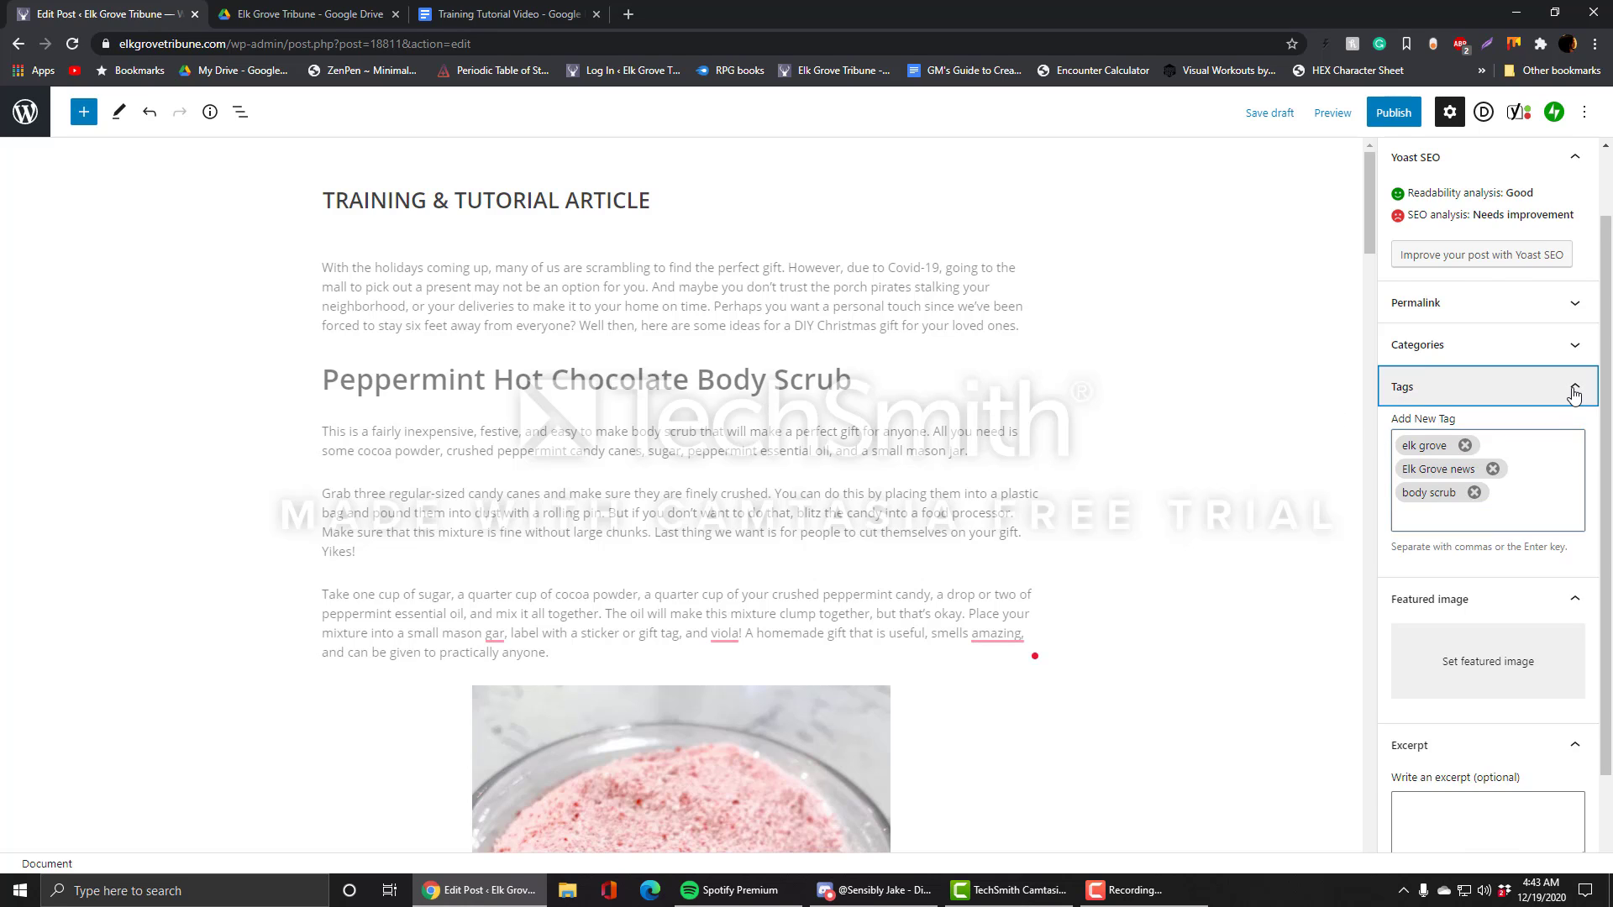
pyautogui.click(1574, 394)
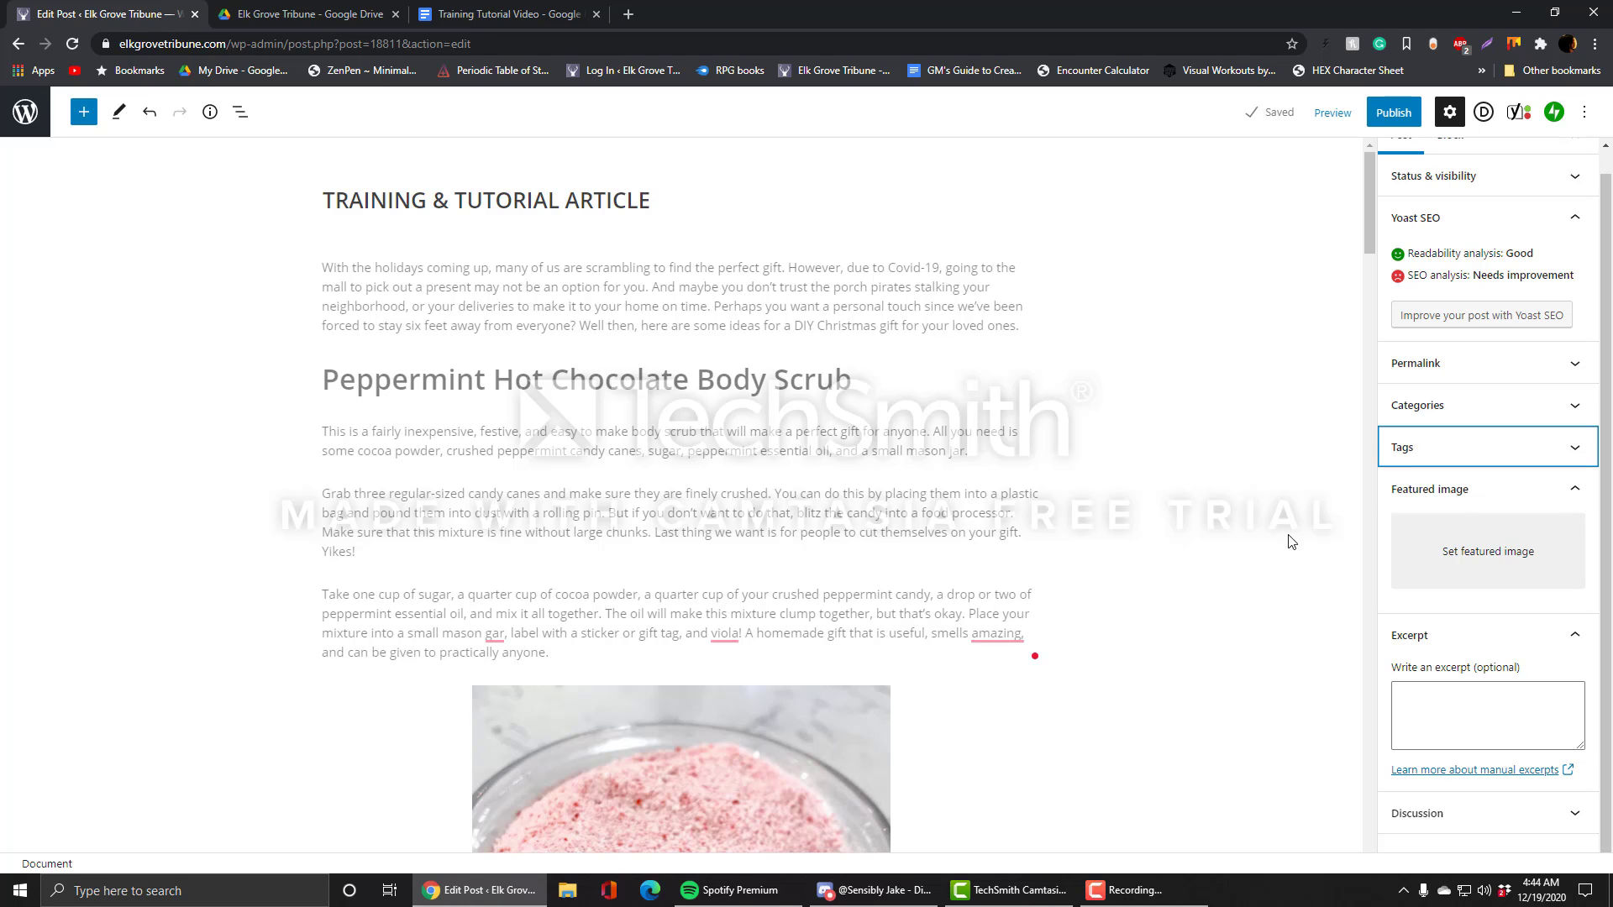
# Step: Set the cookie photo IMG_1039-1 from the media library as the post's featured image, and collapse the featured image settings
pyautogui.click(1503, 580)
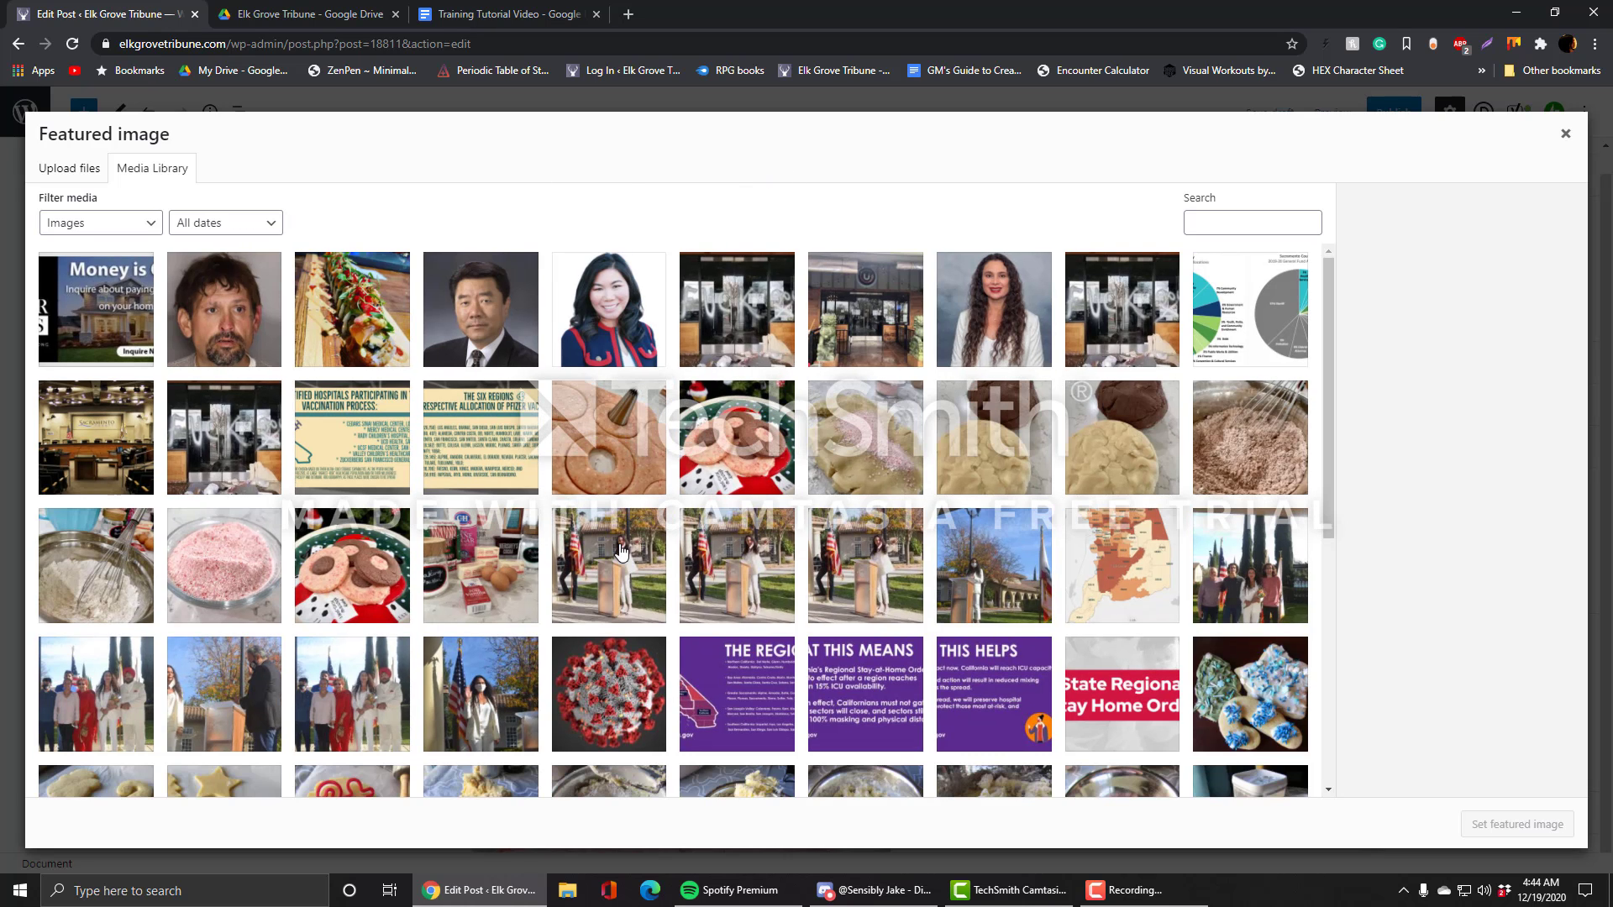
pyautogui.click(743, 454)
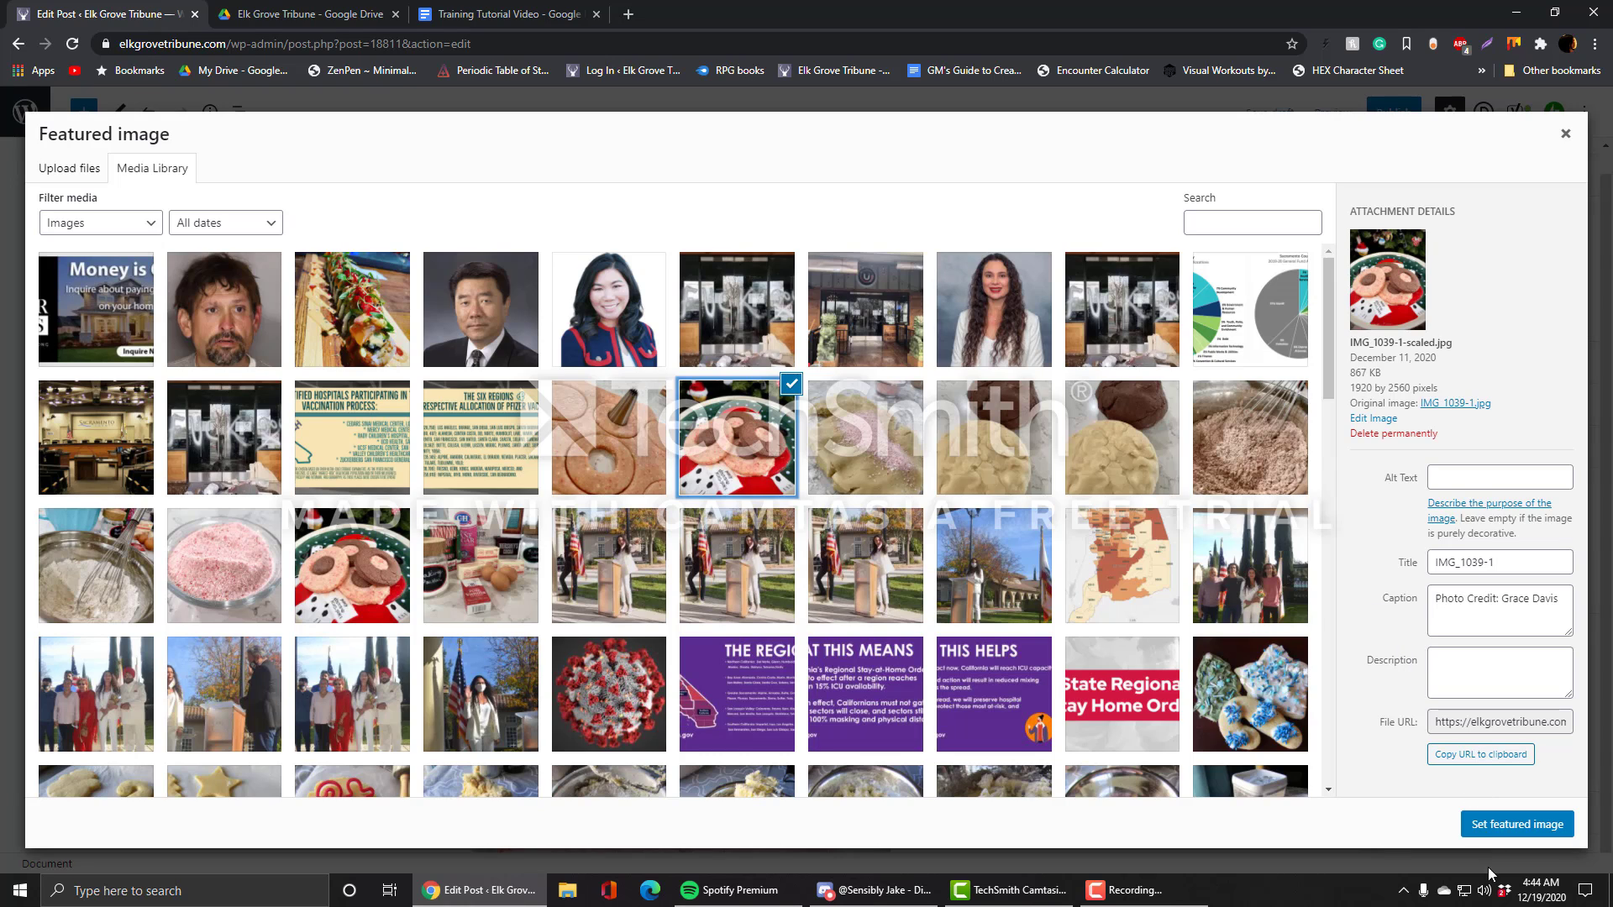
pyautogui.click(1528, 836)
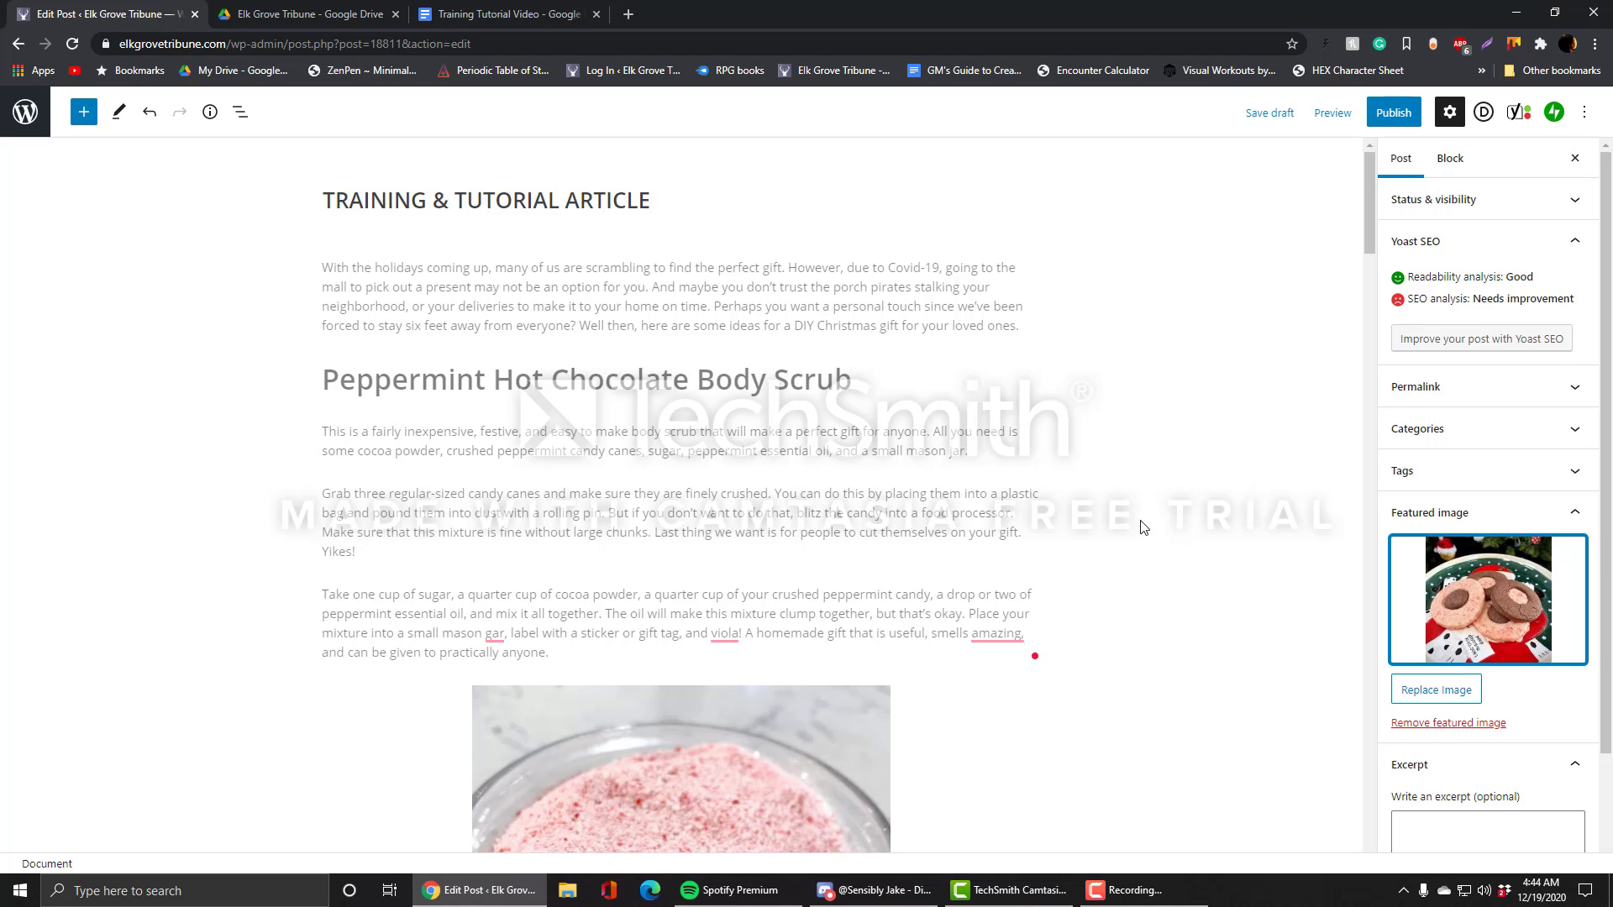
pyautogui.click(1069, 490)
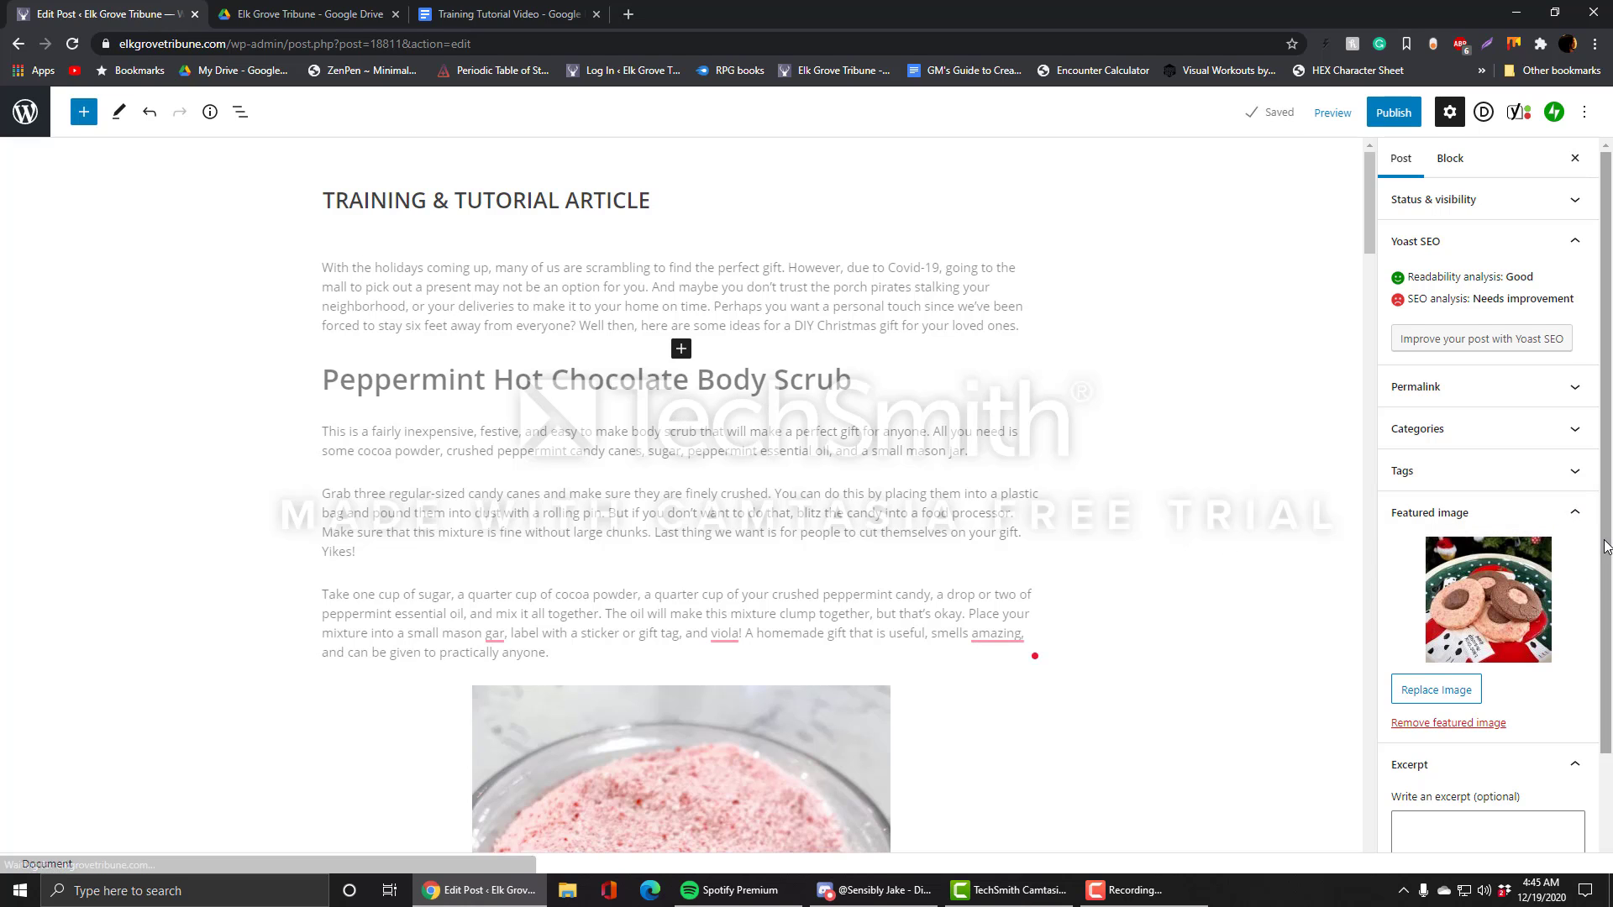
pyautogui.moveTo(1606, 547); pyautogui.dragTo(1612, 643)
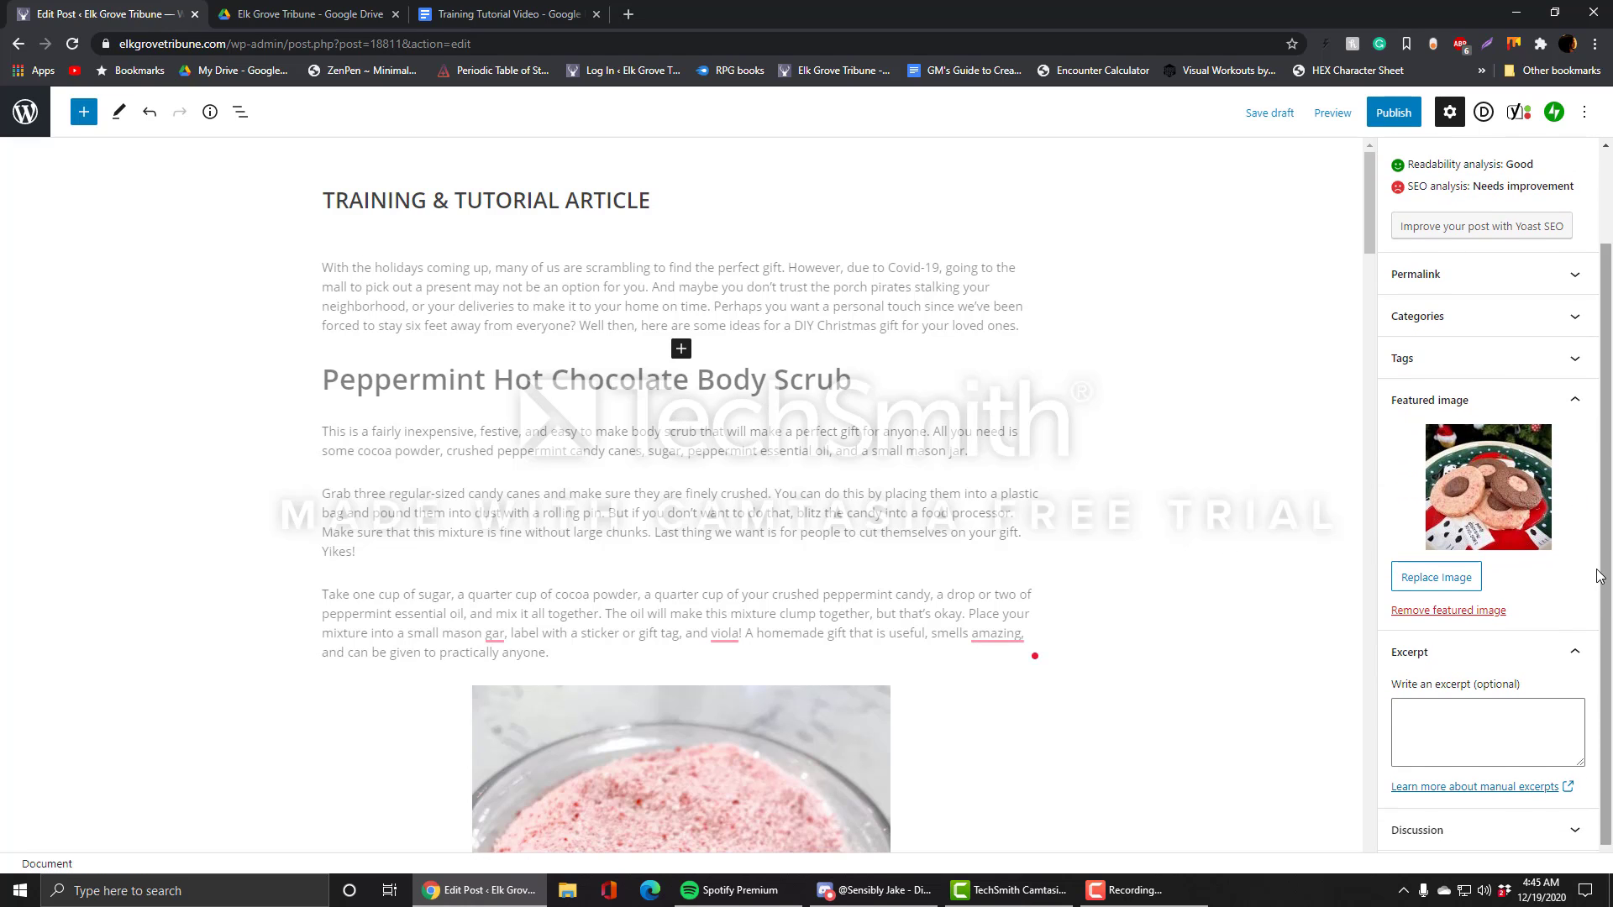
pyautogui.click(1573, 405)
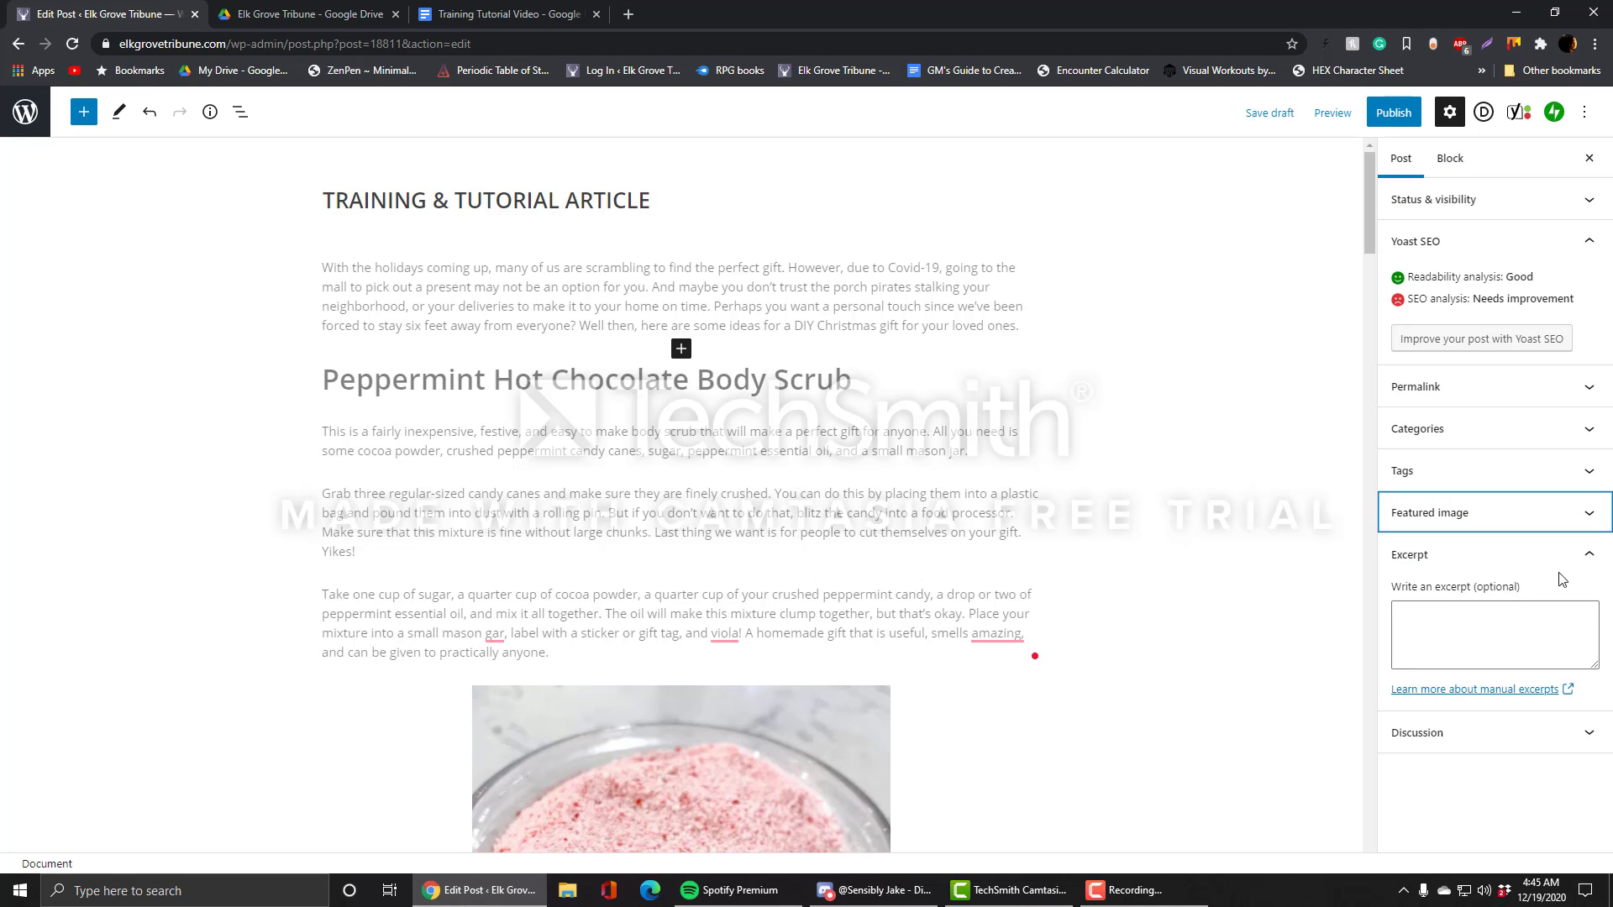
# Step: Write the excerpt "This is a training and tutorial article for our writers." and collapse the excerpt settings
pyautogui.click(1514, 635)
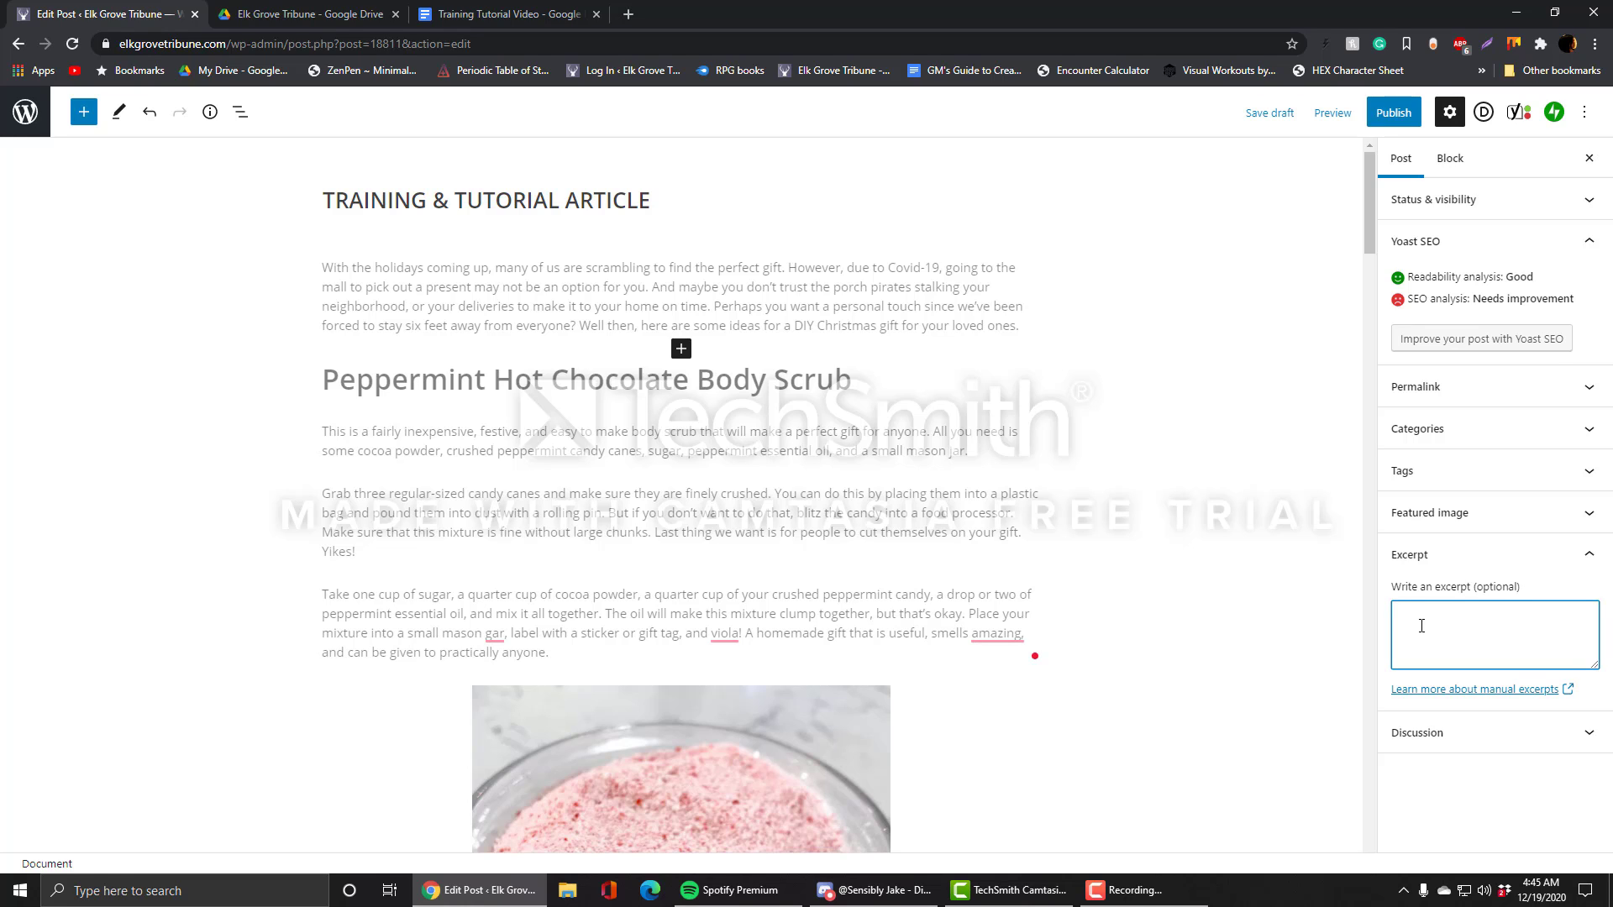
pyautogui.write('This is a training and tutiororial article for our writers.')
pyautogui.click(1534, 586)
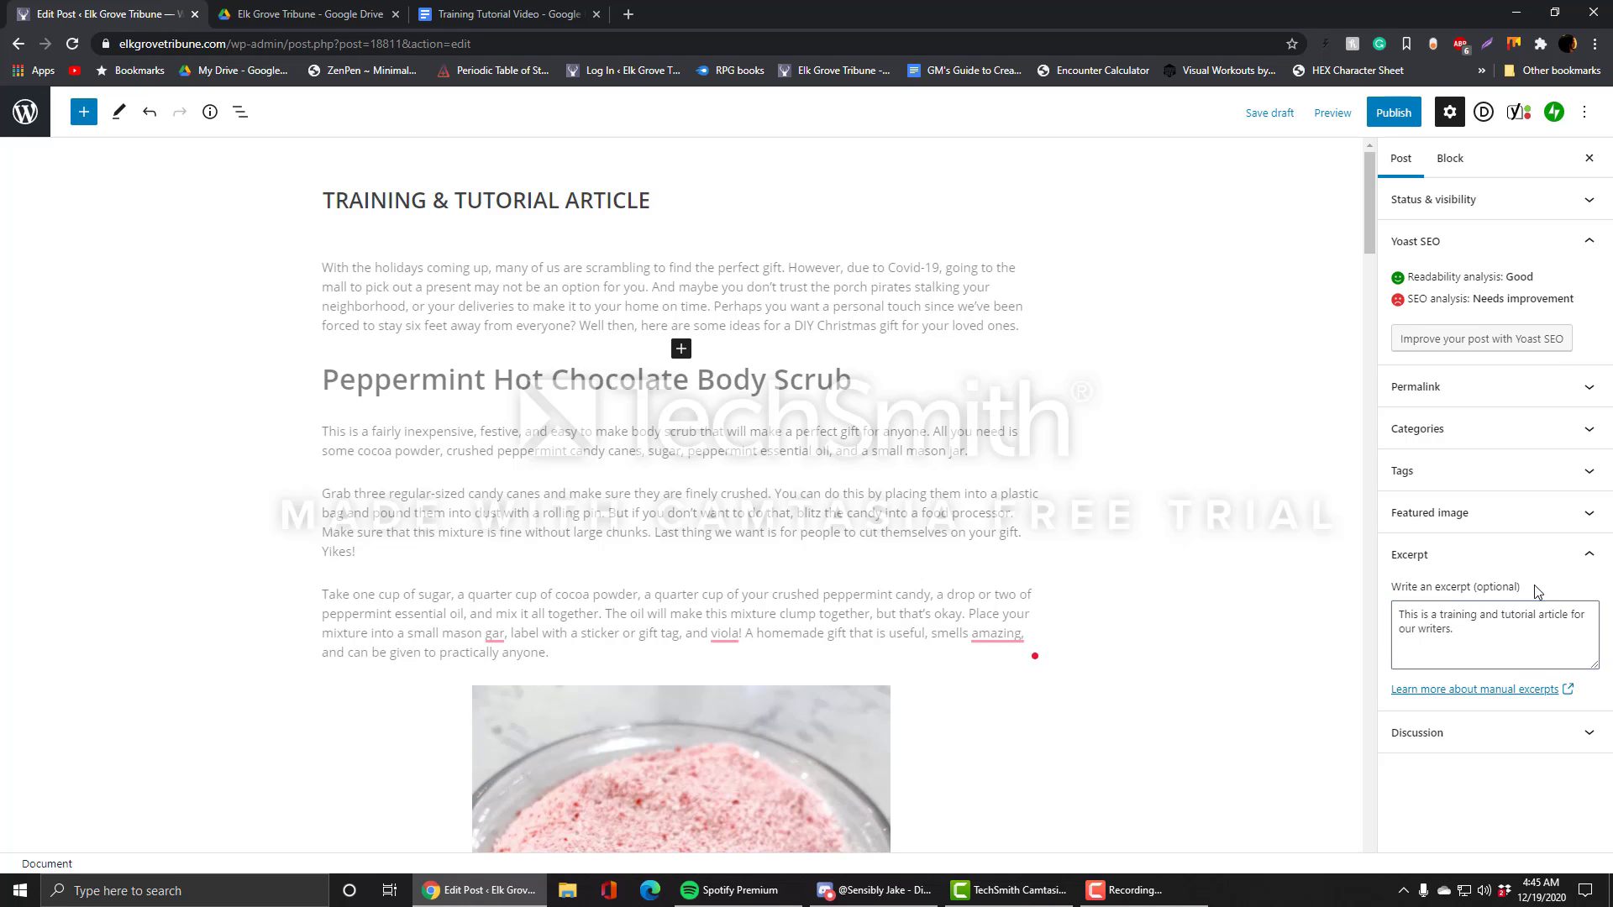
pyautogui.click(1589, 558)
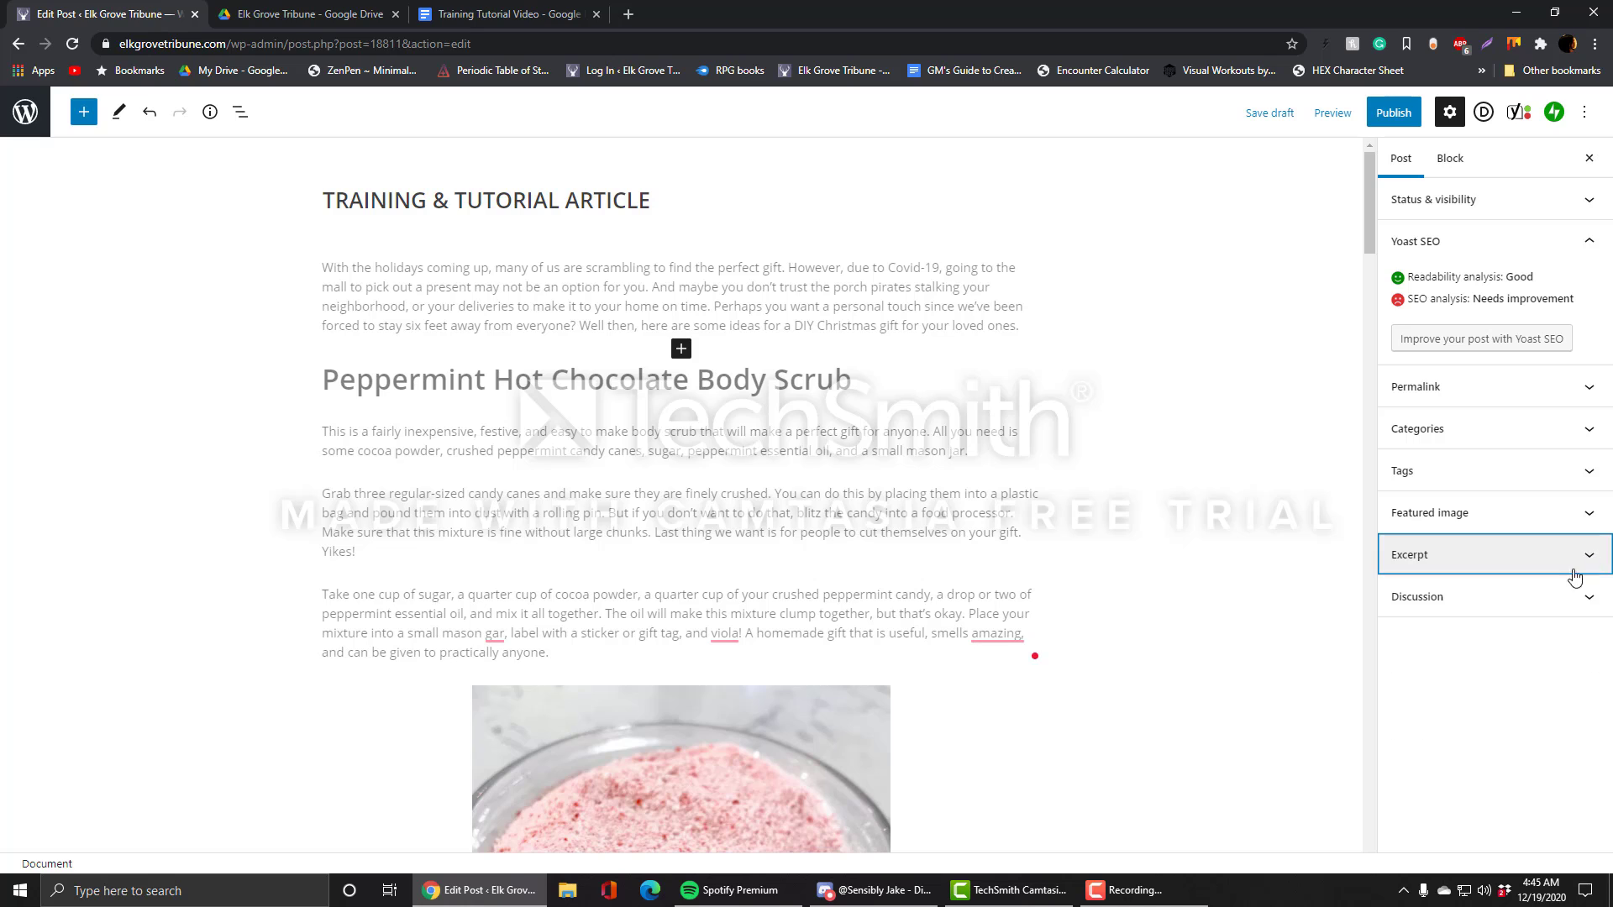
# Step: Disable comments in the post's discussion settings, and collapse them
pyautogui.click(1569, 603)
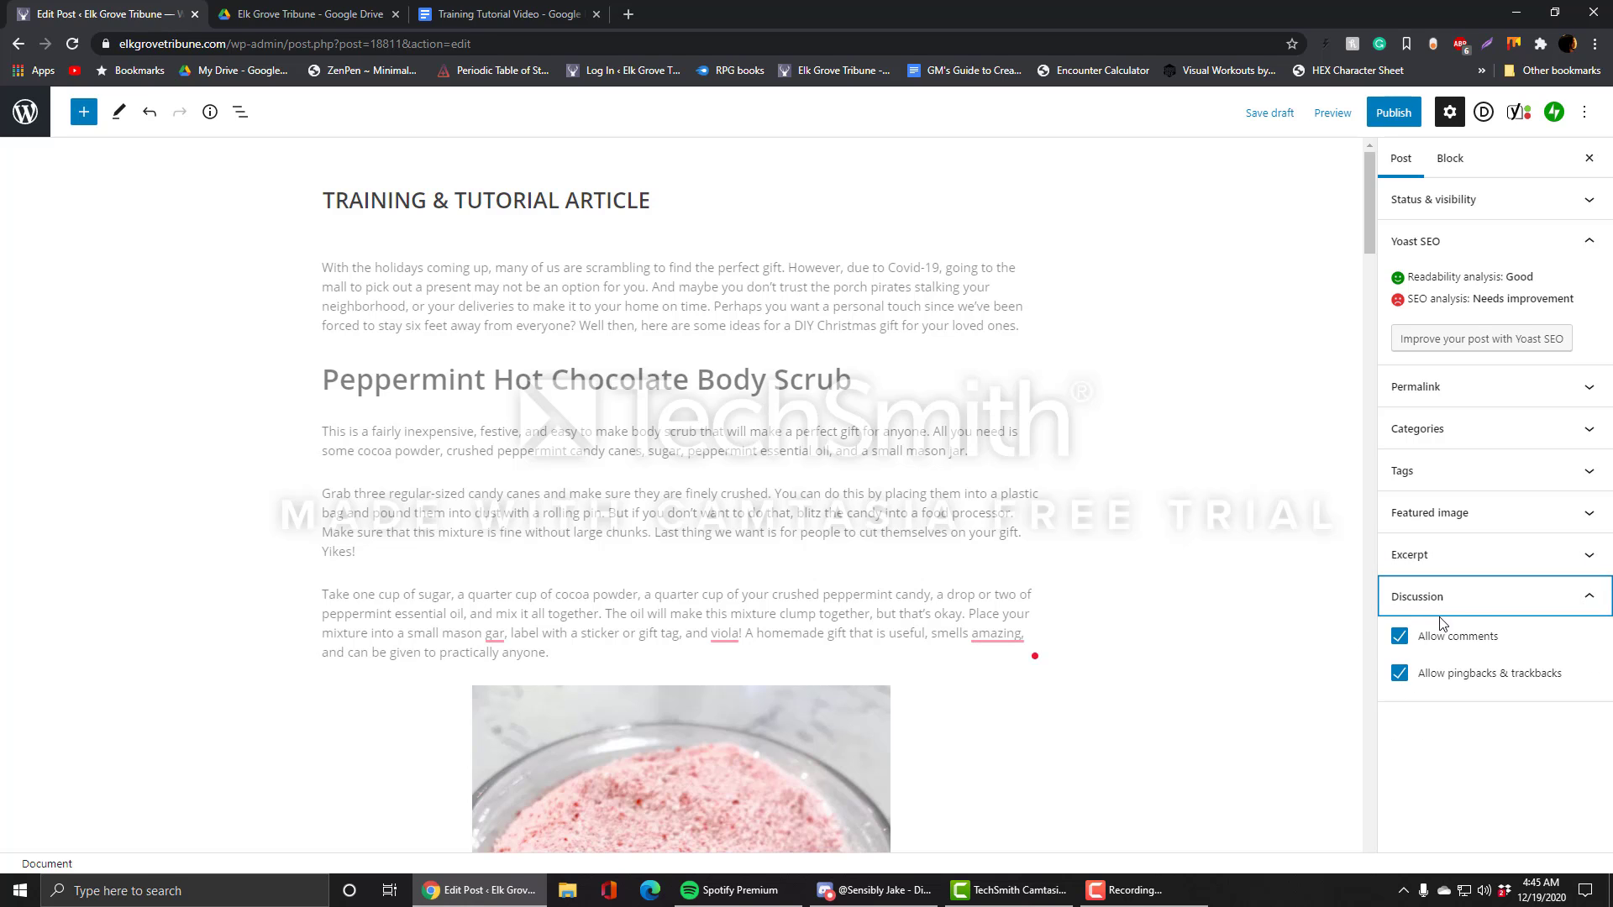
pyautogui.click(1400, 636)
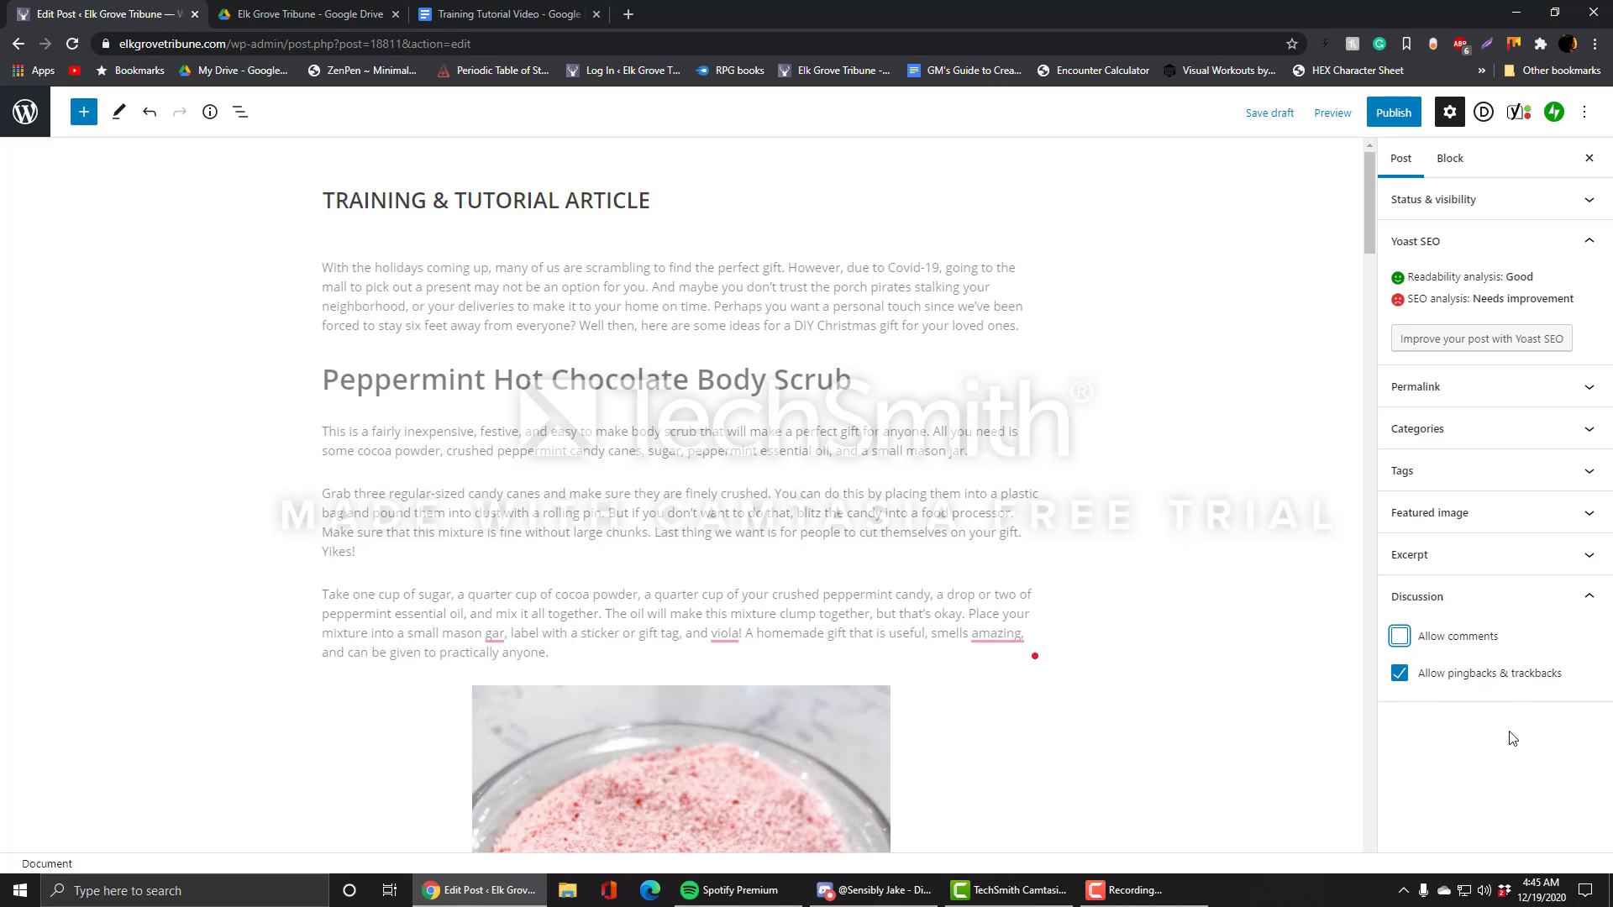
pyautogui.click(1480, 735)
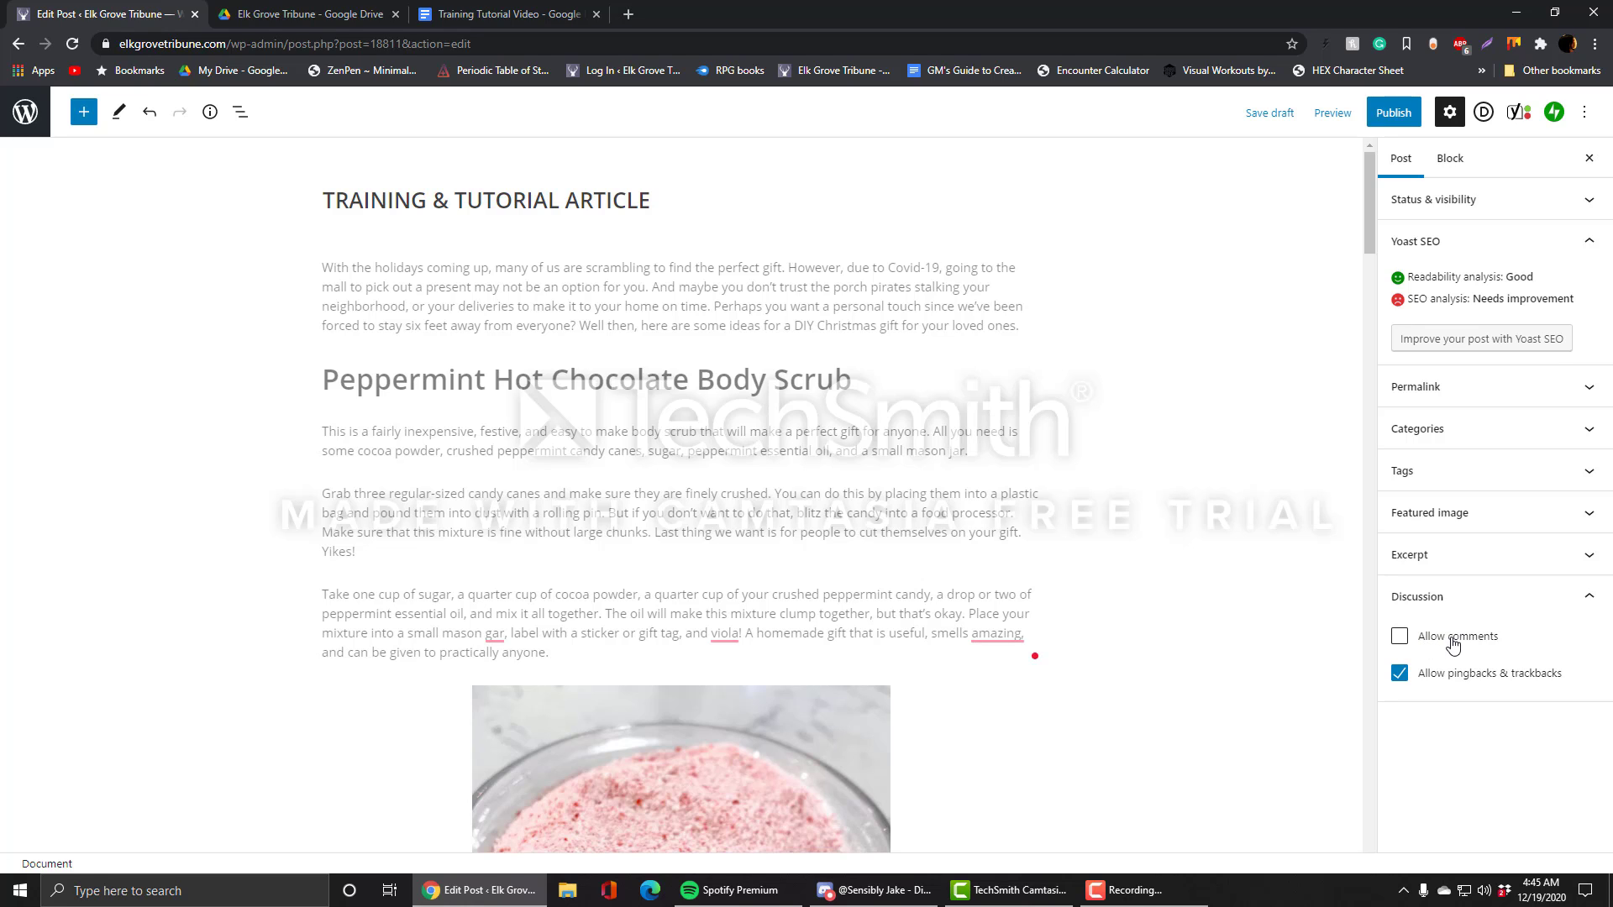
pyautogui.click(1588, 602)
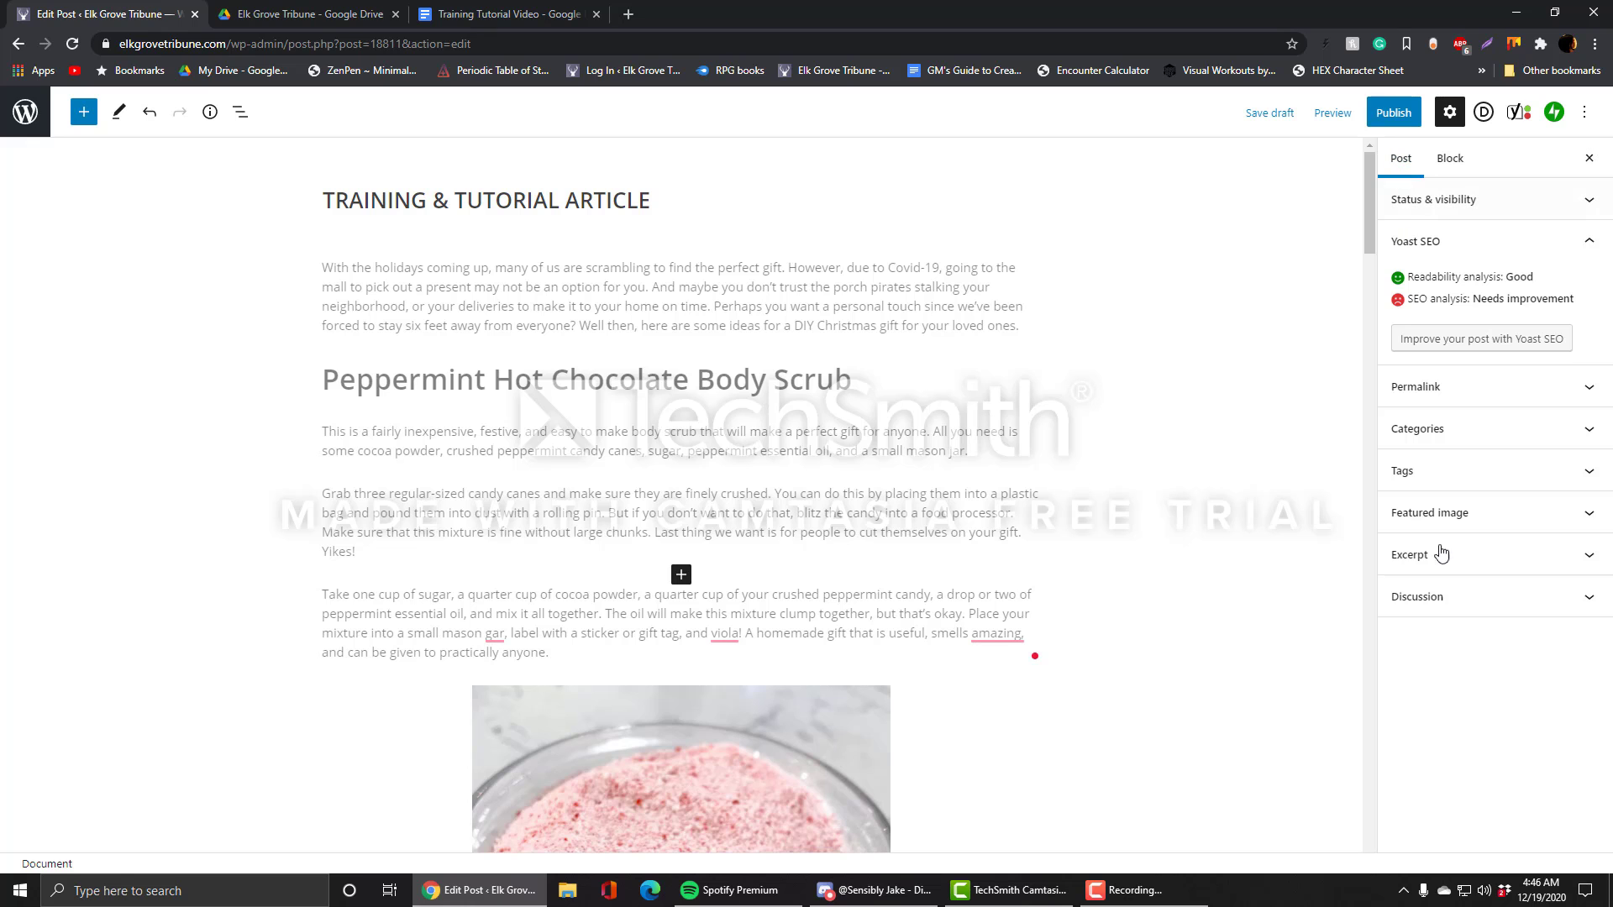
# Step: Set the Yoast SEO focus keyphrase below the article to "gift"
pyautogui.scroll(-10, 1117, 504)
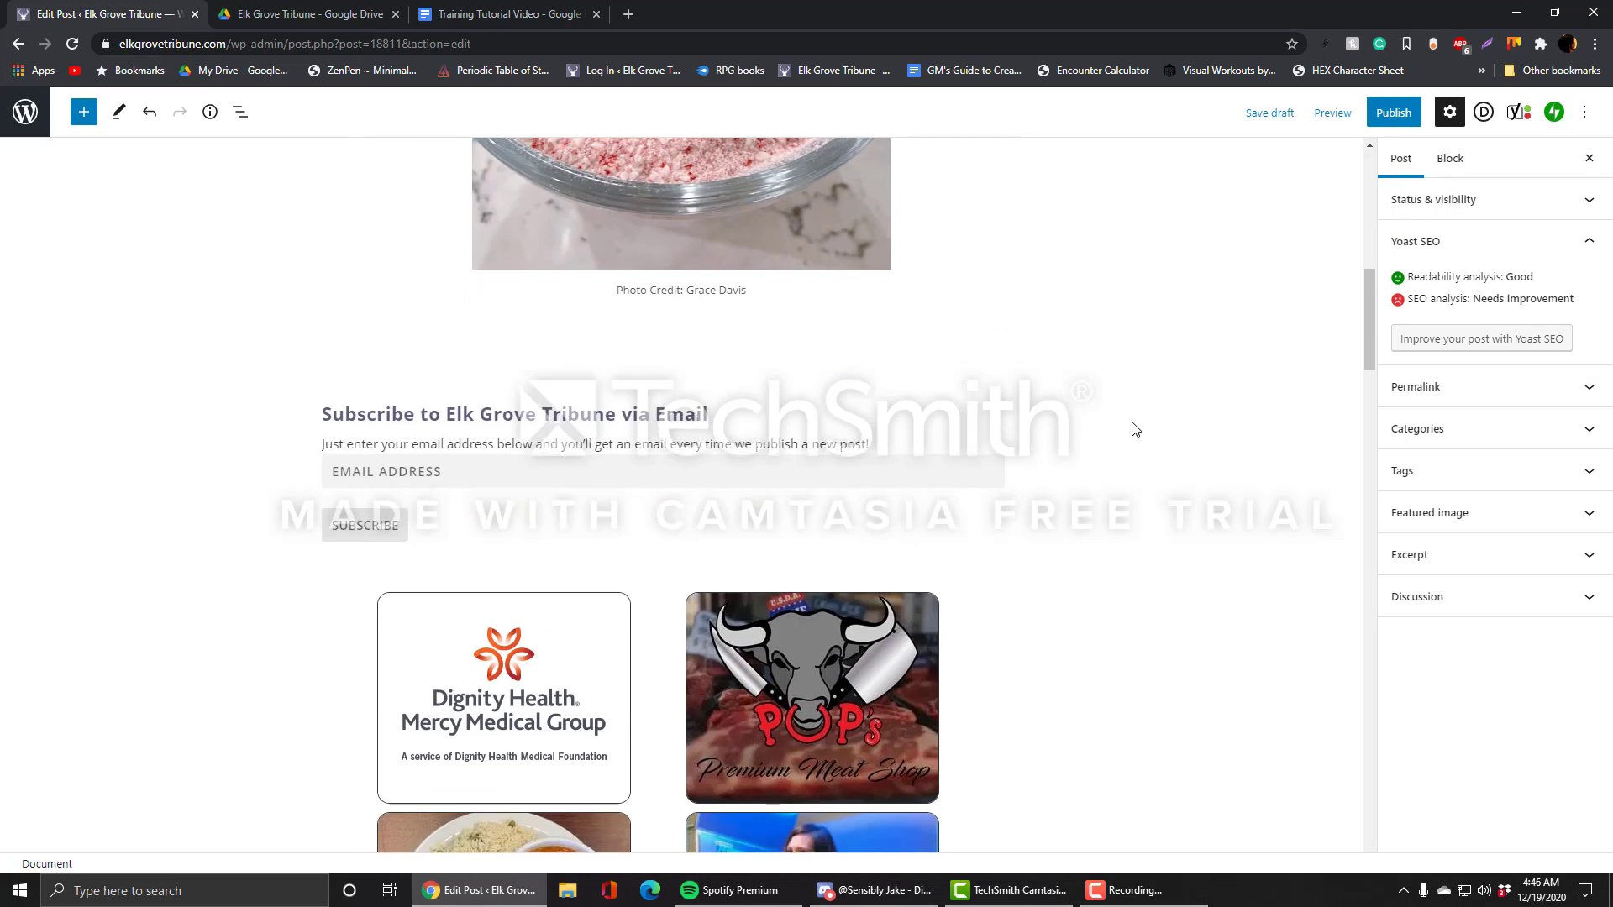
pyautogui.scroll(-15, 1134, 437)
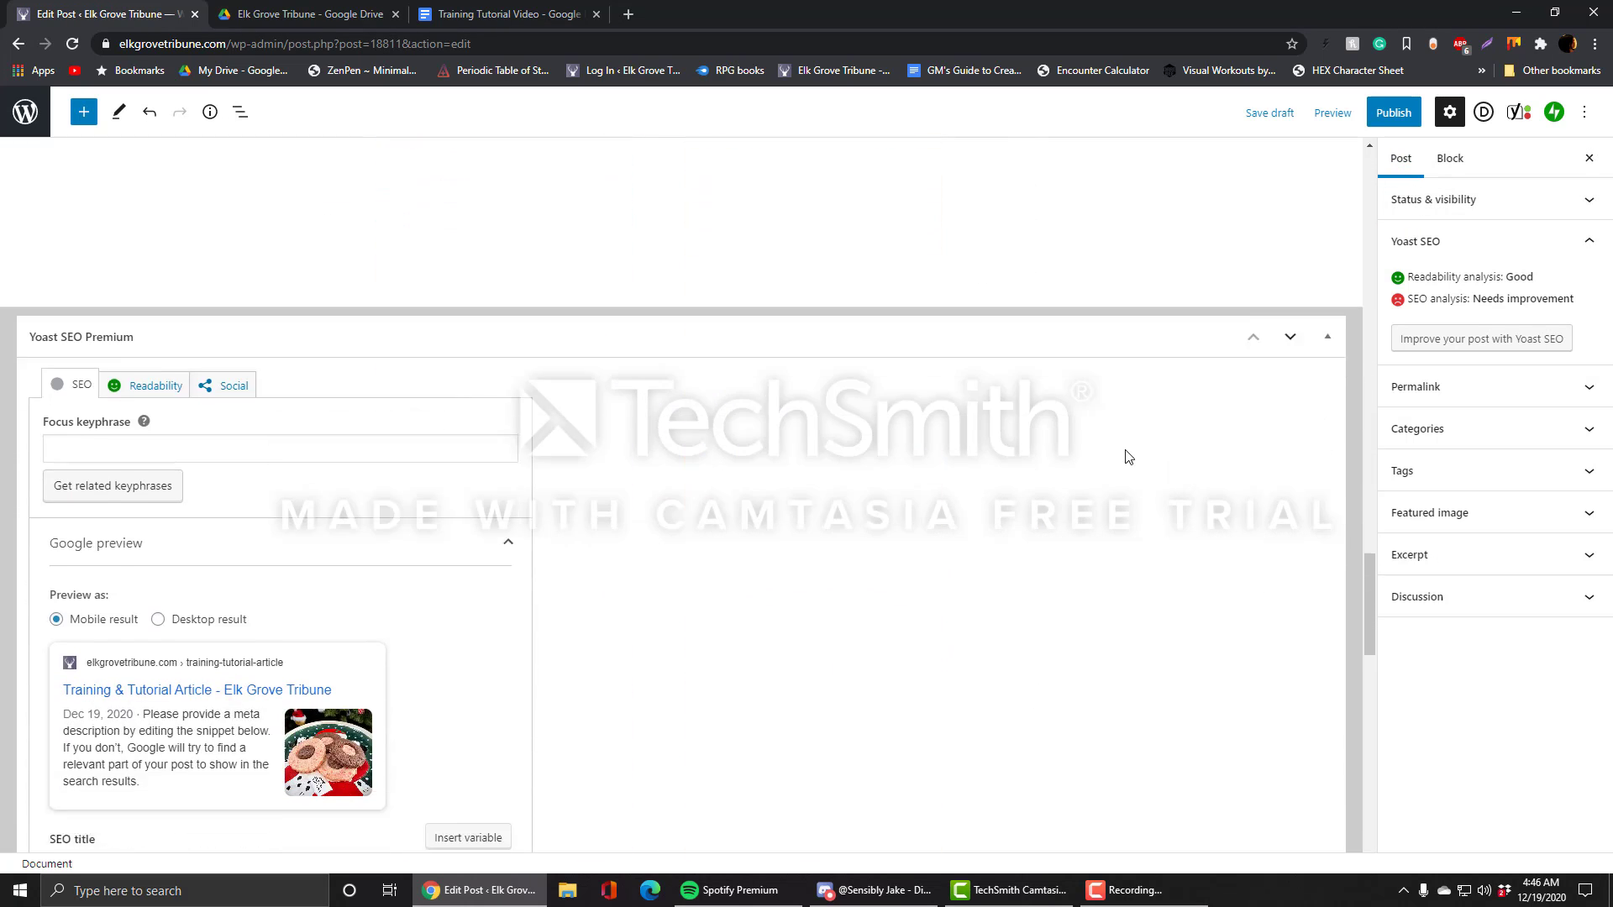
pyautogui.scroll(-2, 1008, 529)
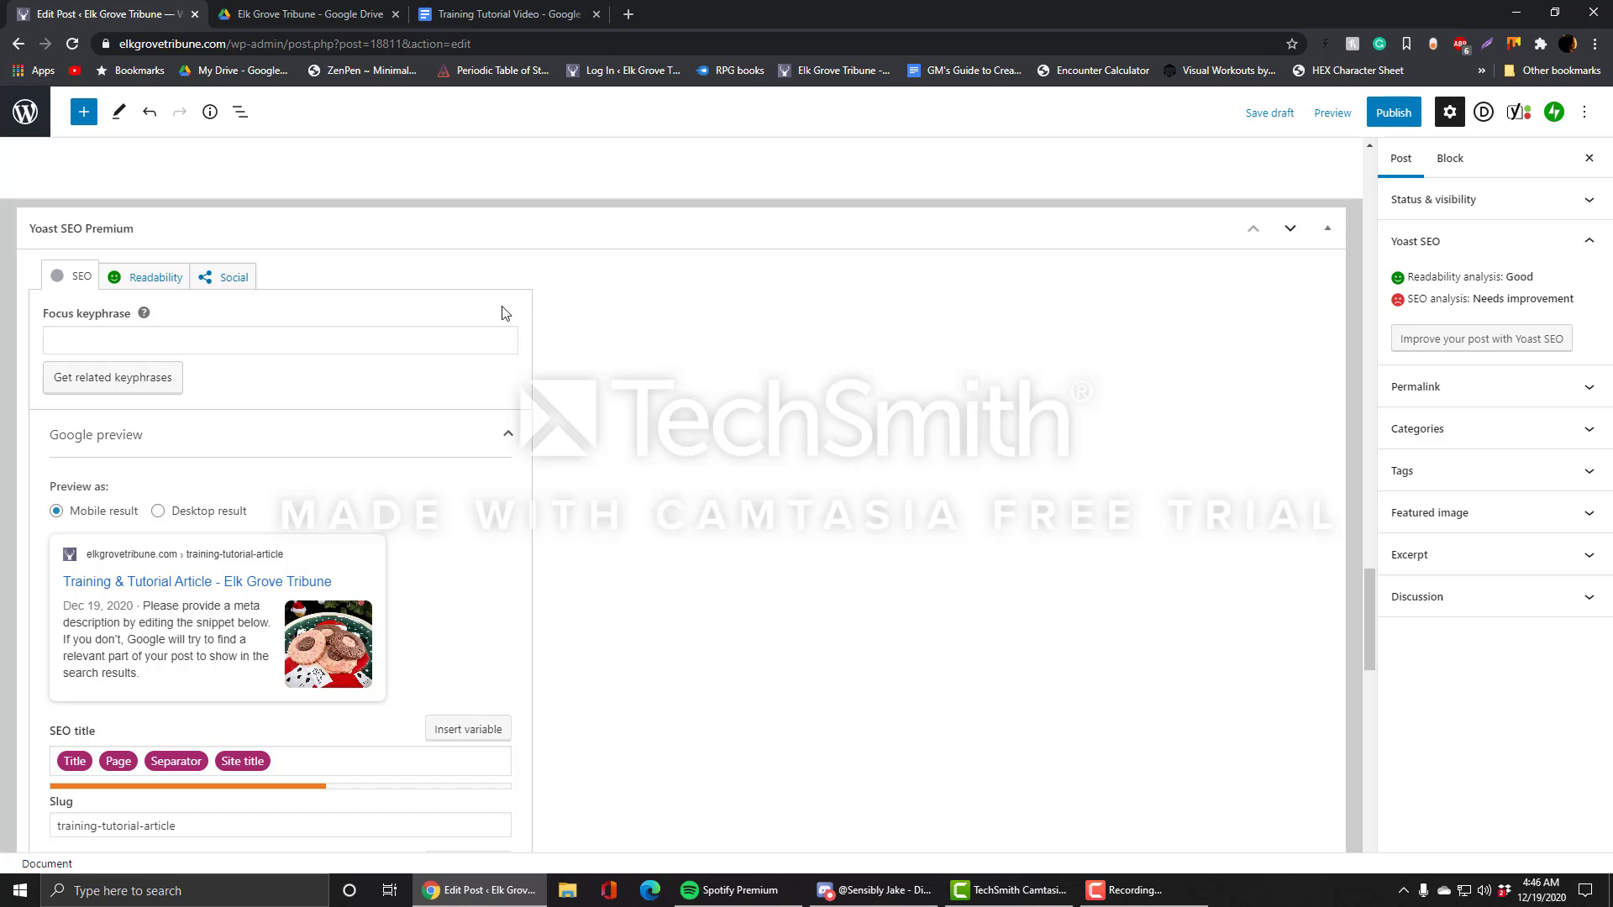
pyautogui.click(437, 336)
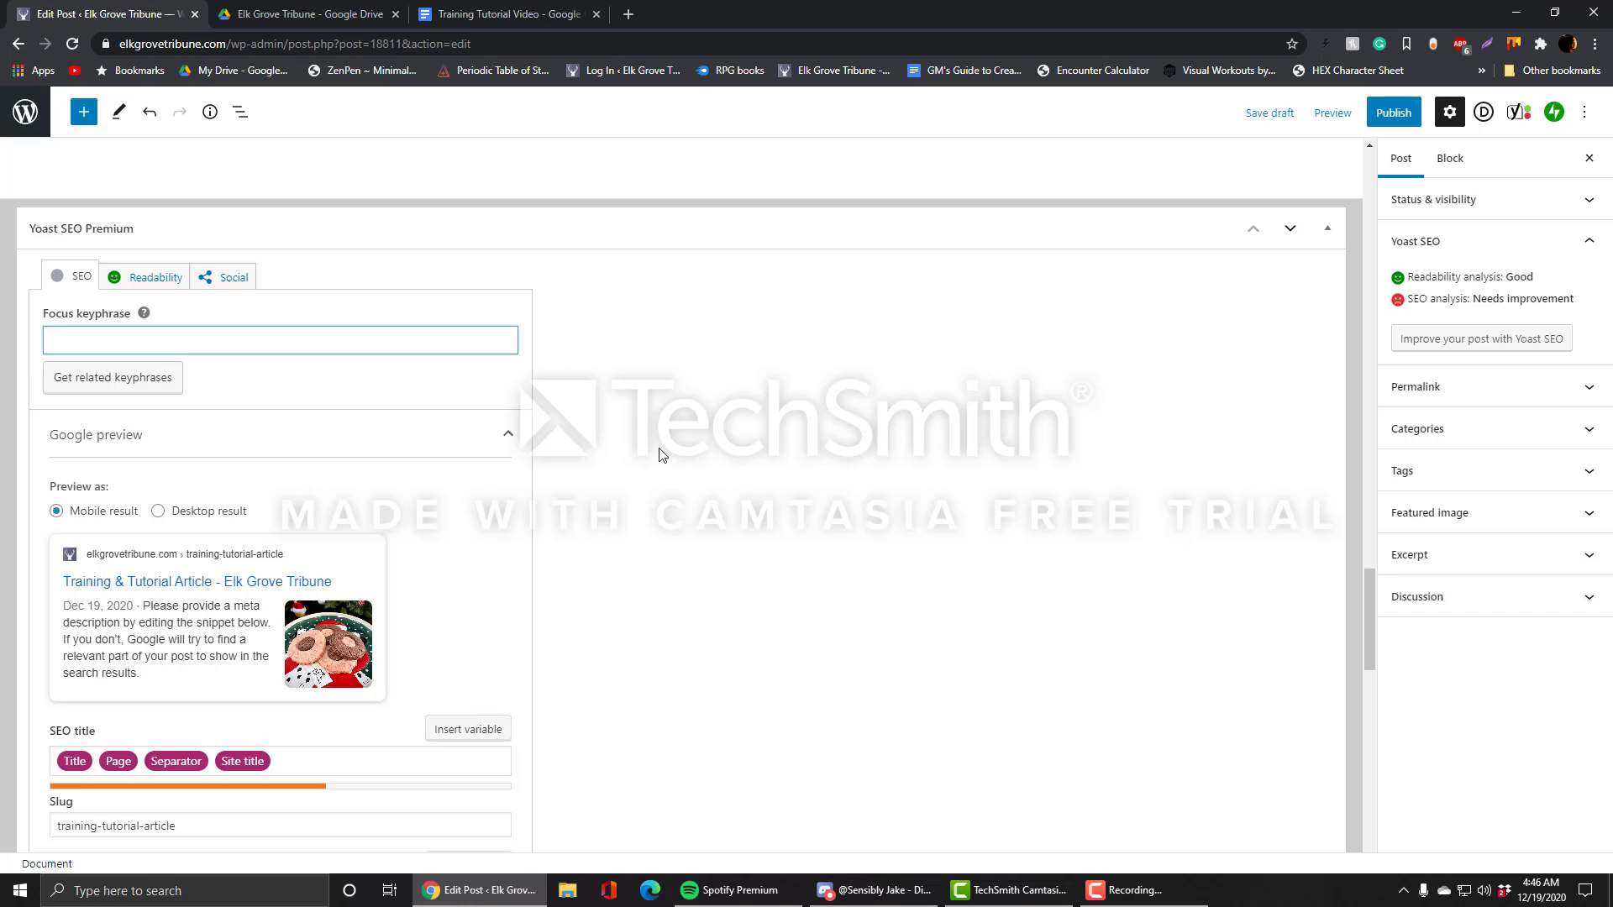
pyautogui.scroll(1, 659, 454)
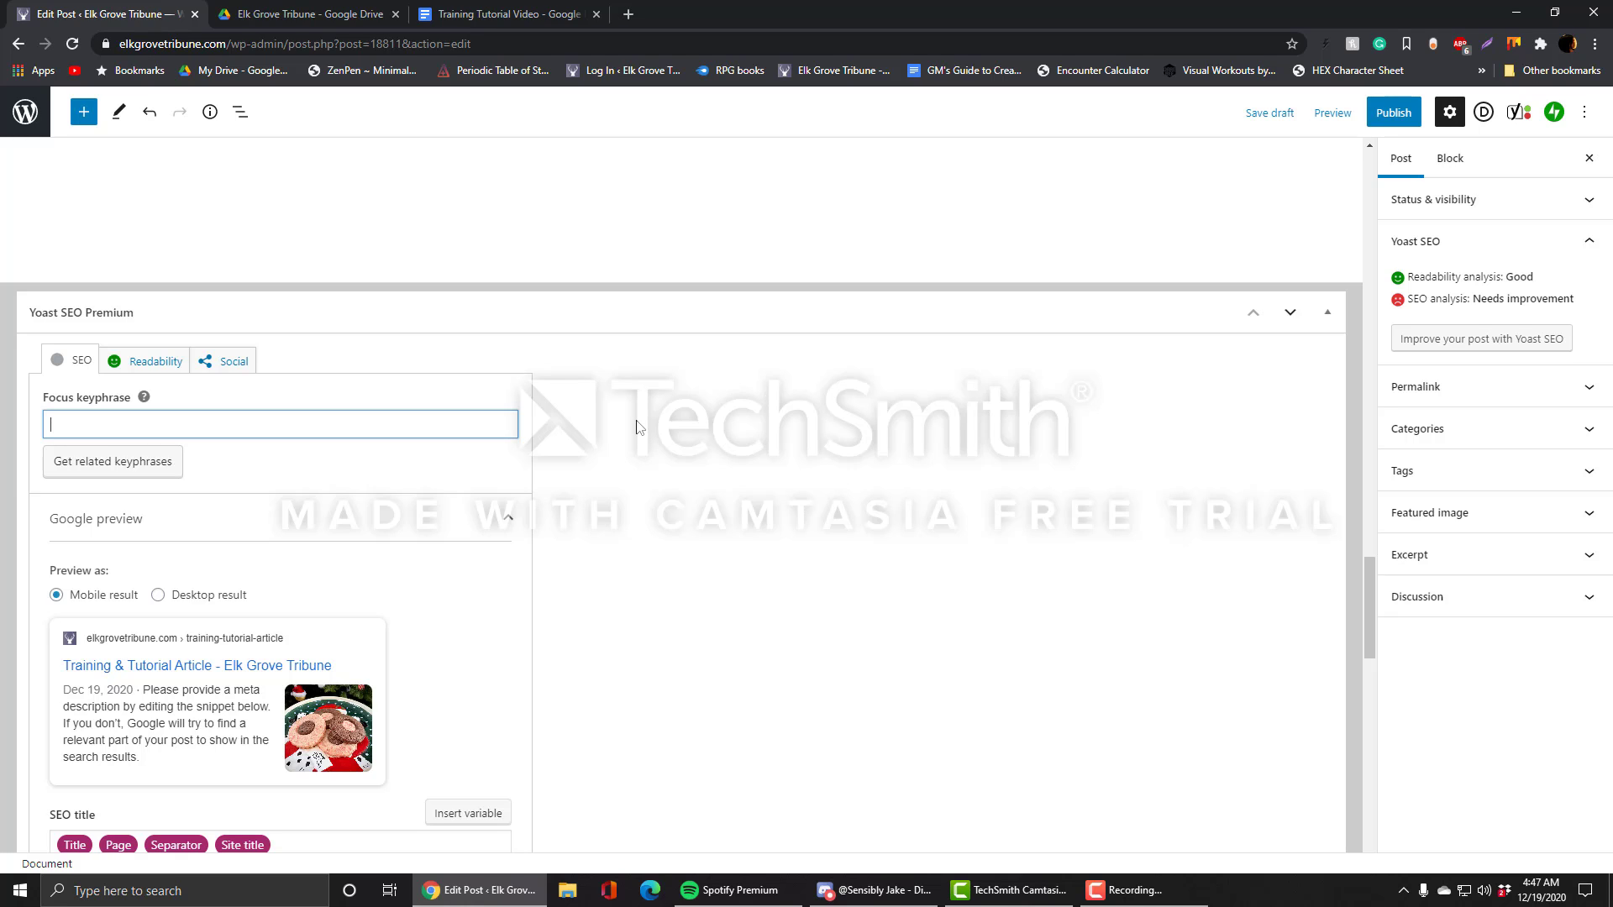
pyautogui.scroll(10, 785, 468)
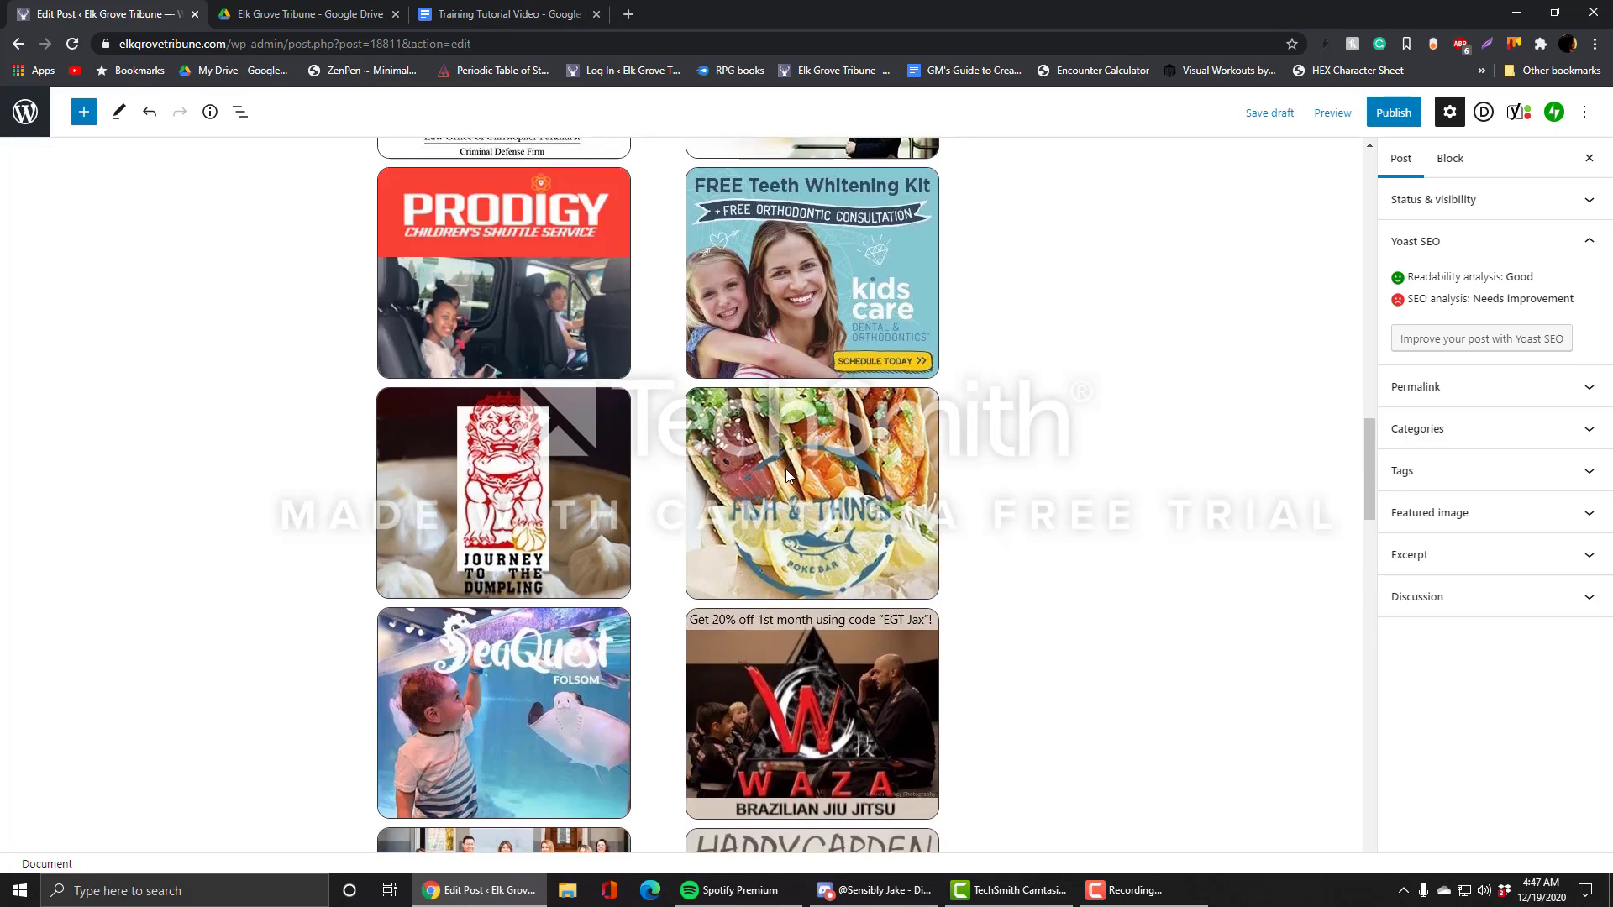
pyautogui.scroll(20, 784, 468)
pyautogui.scroll(-12, 784, 467)
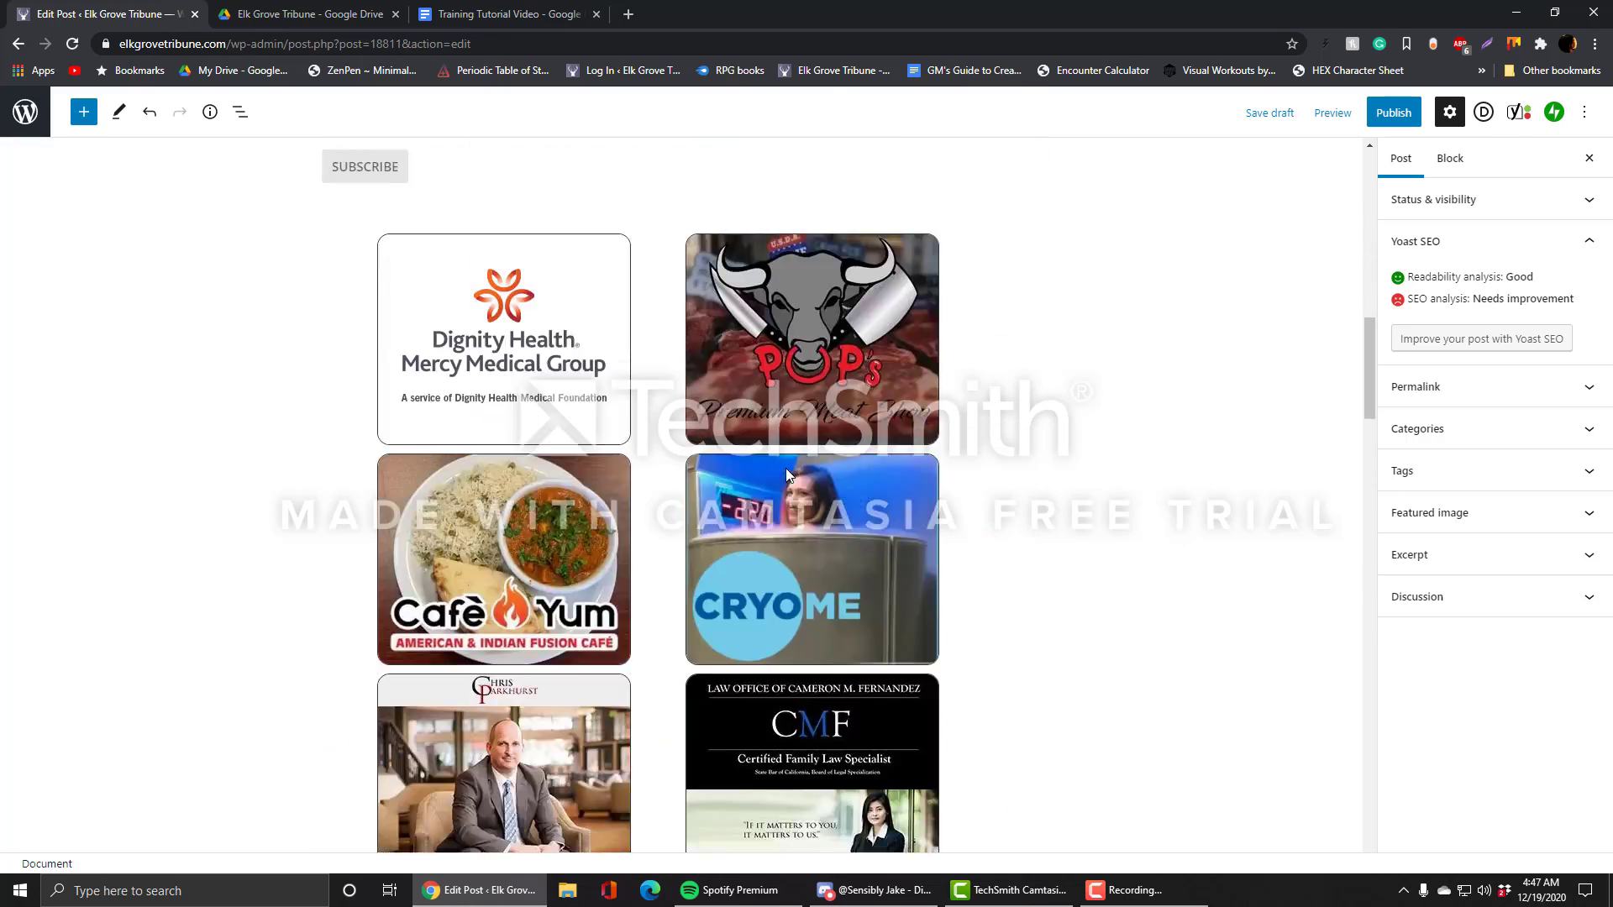
pyautogui.scroll(-15, 784, 467)
pyautogui.click(369, 253)
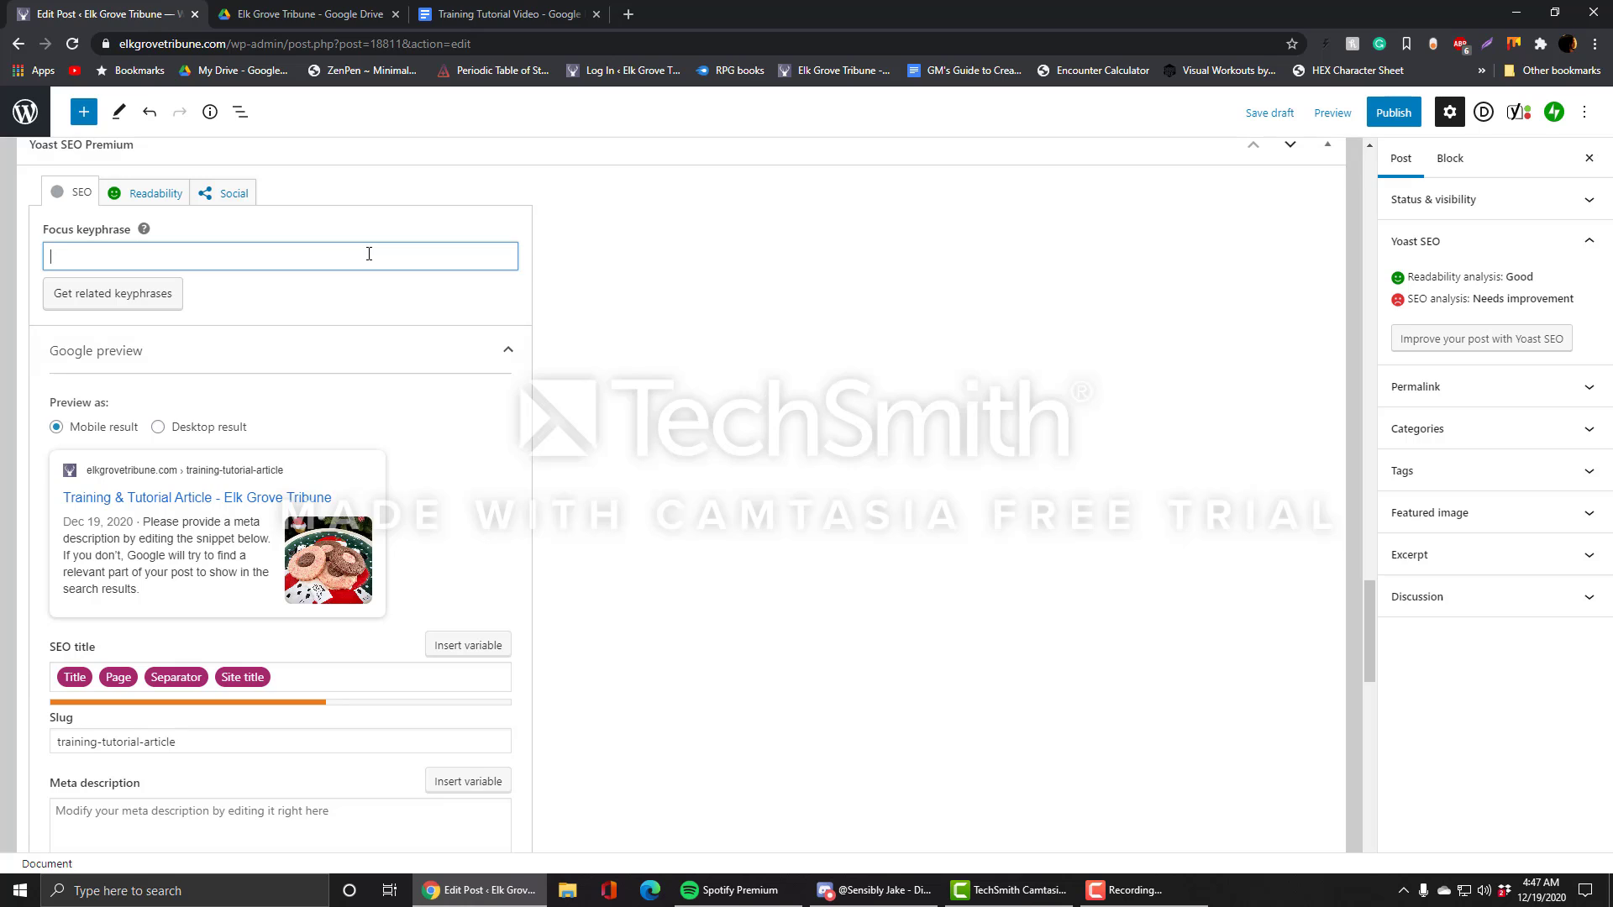
pyautogui.write('gift')
pyautogui.click(211, 308)
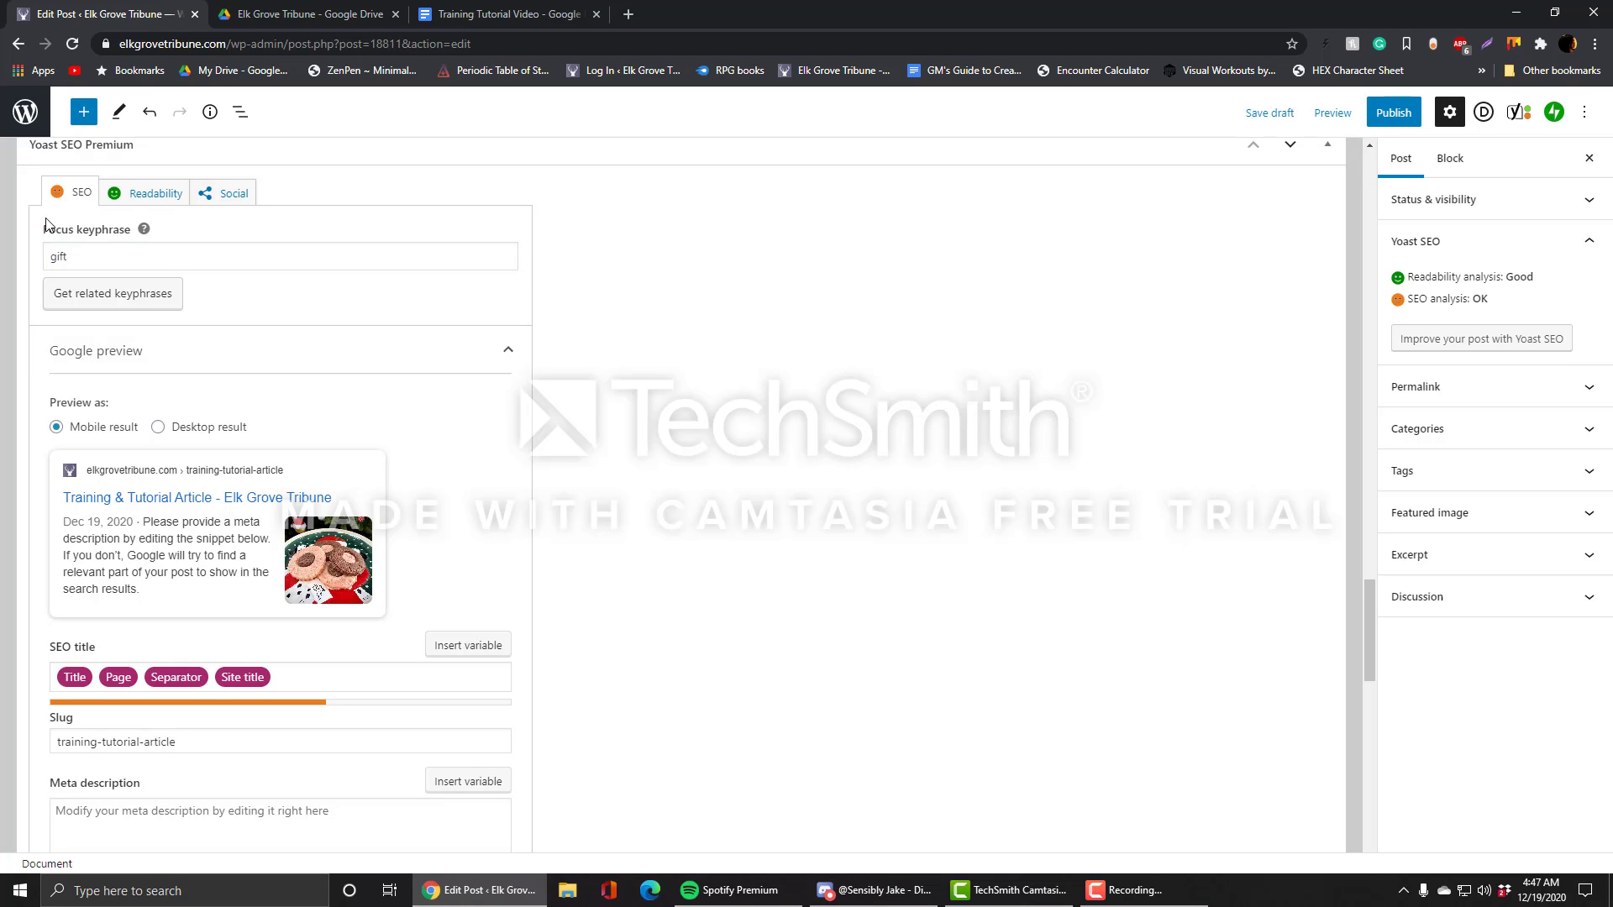
# Step: Look for uses of the keyphrase "gift" in the body scrub paragraphs and highlight individual occurrences
pyautogui.click(83, 255)
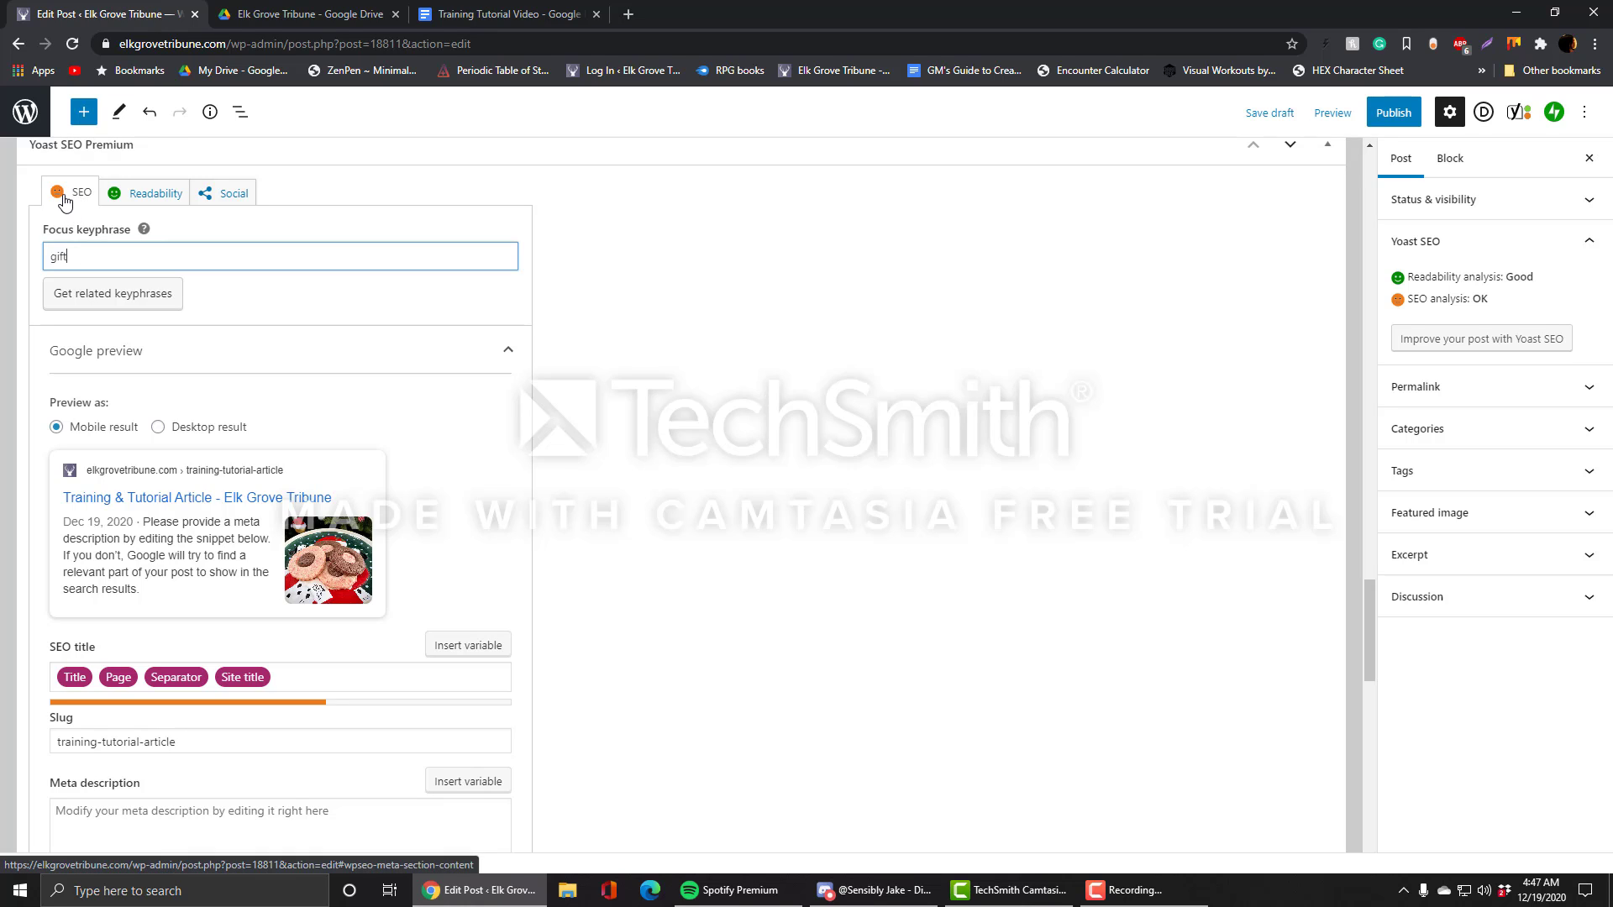
pyautogui.scroll(1, 570, 338)
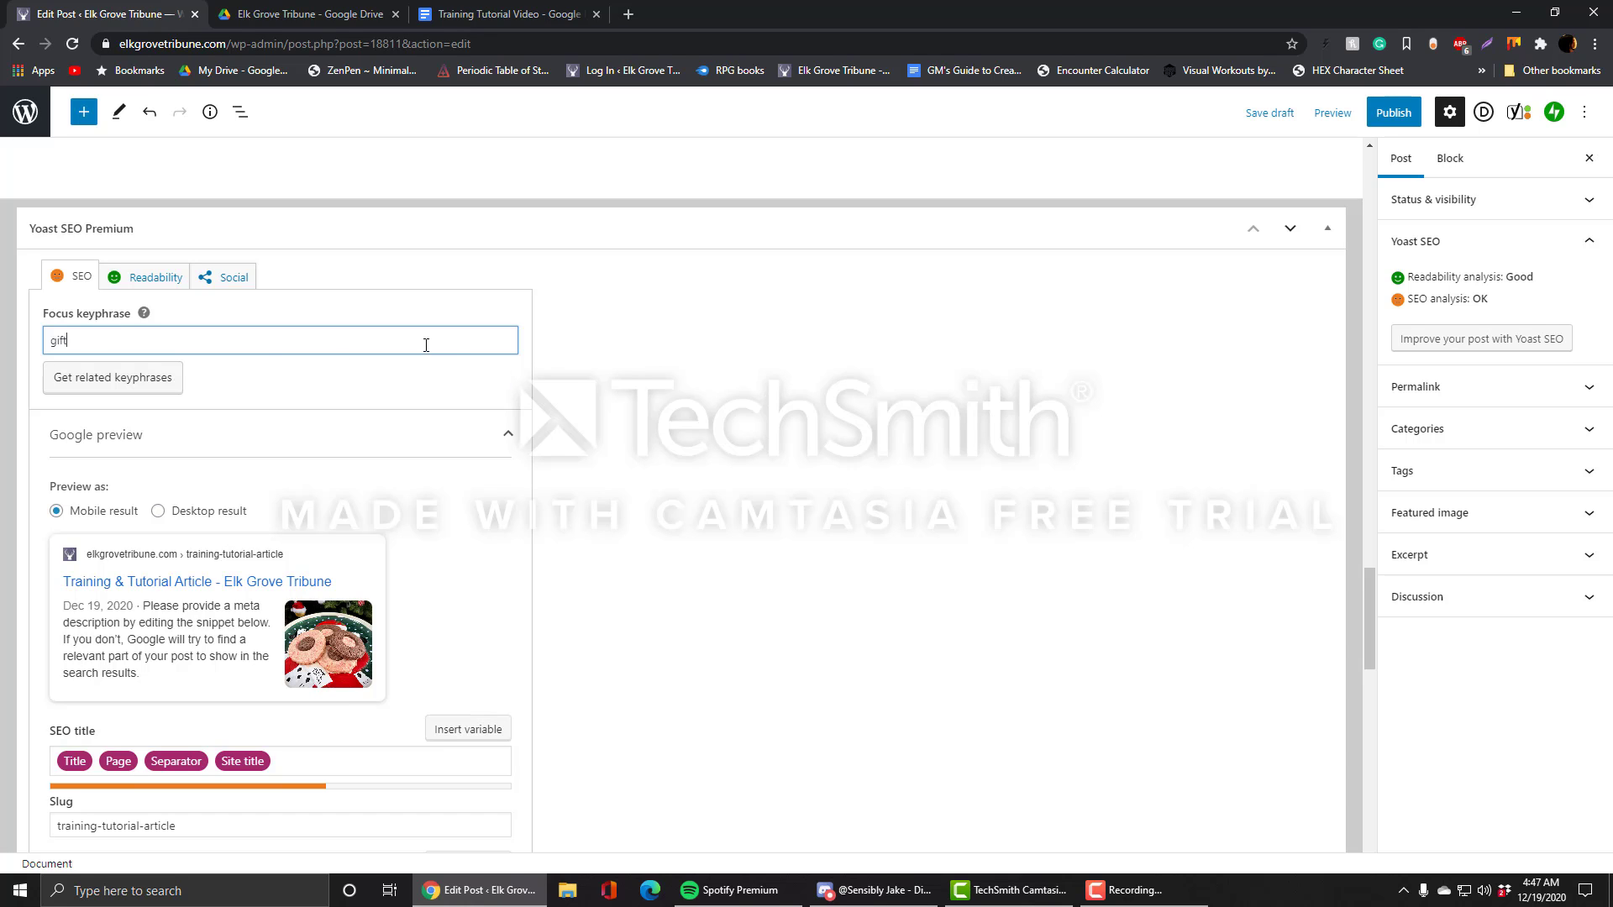
pyautogui.scroll(15, 672, 406)
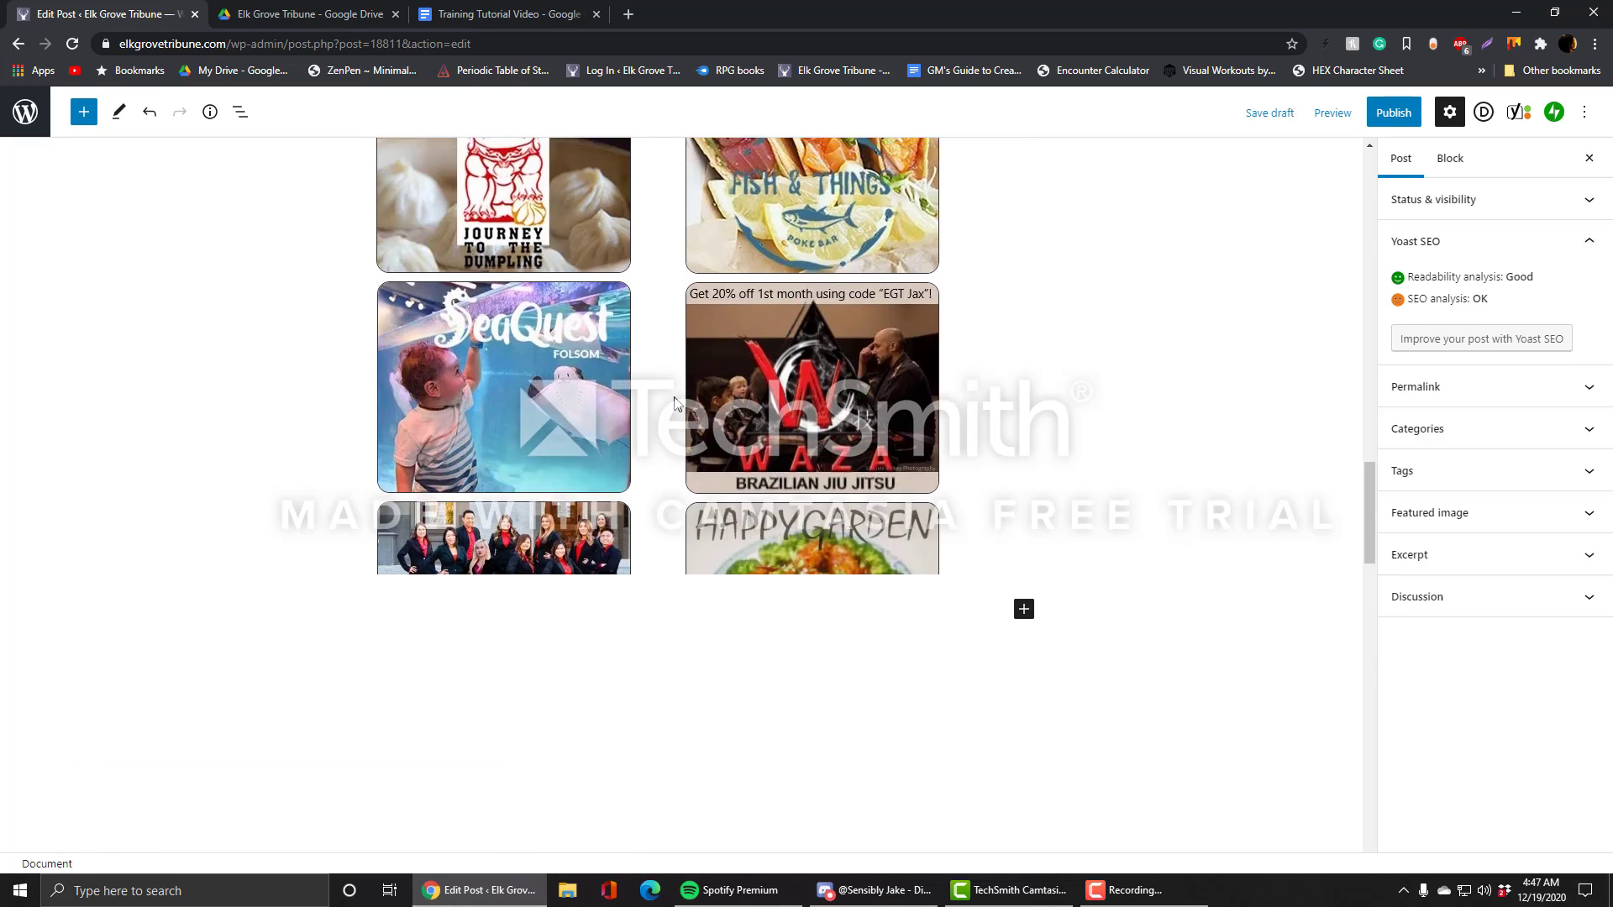
pyautogui.scroll(15, 677, 399)
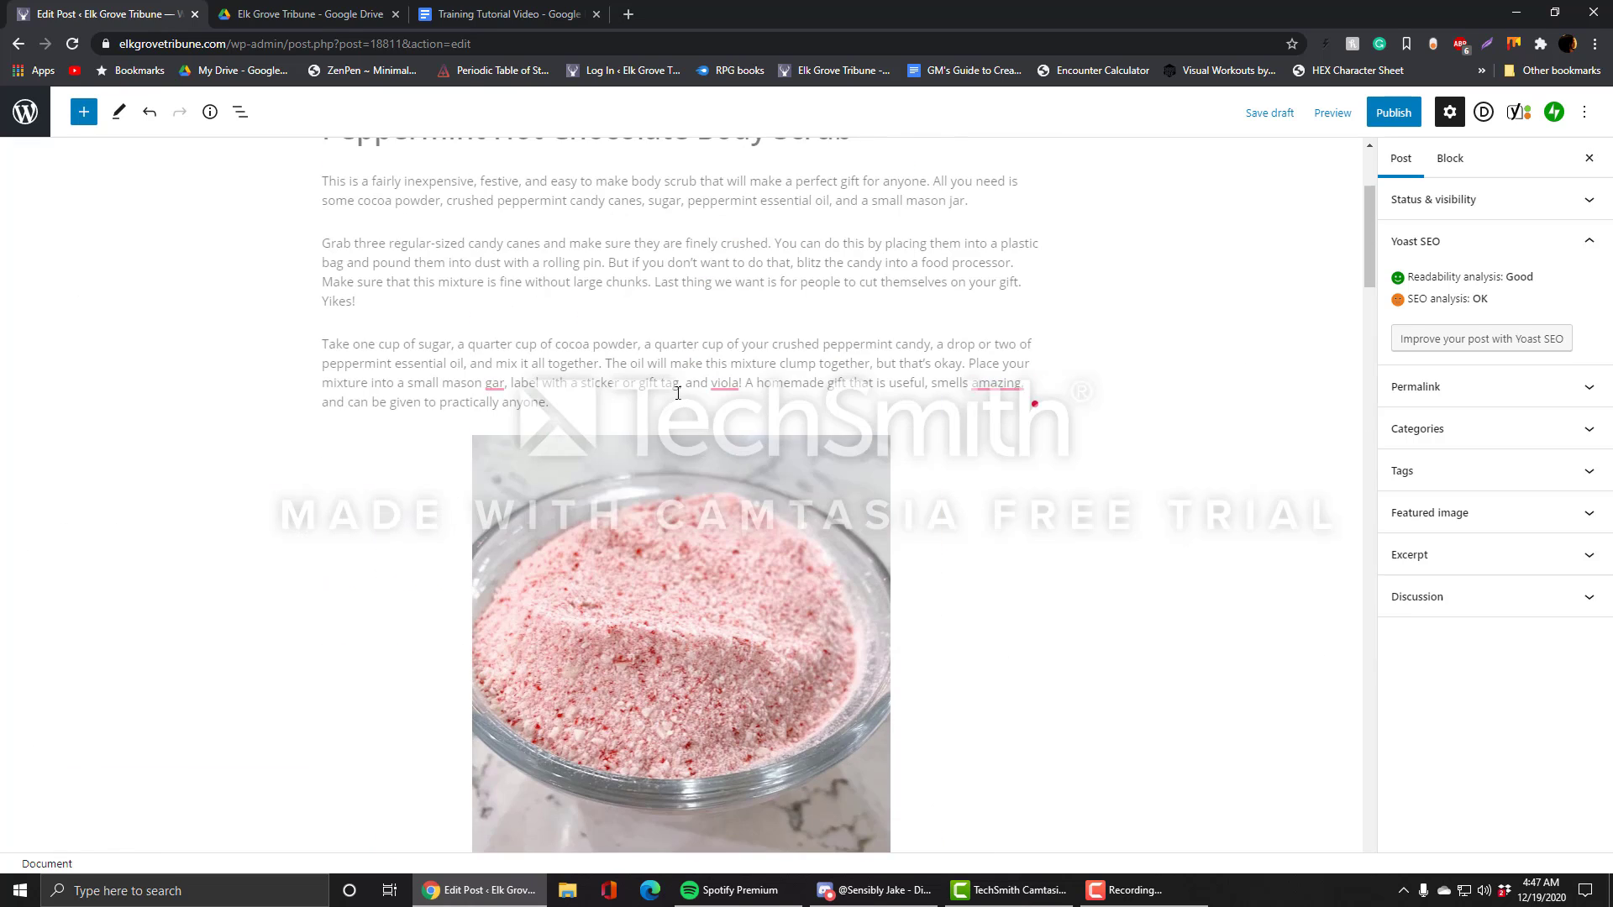
pyautogui.scroll(1, 639, 339)
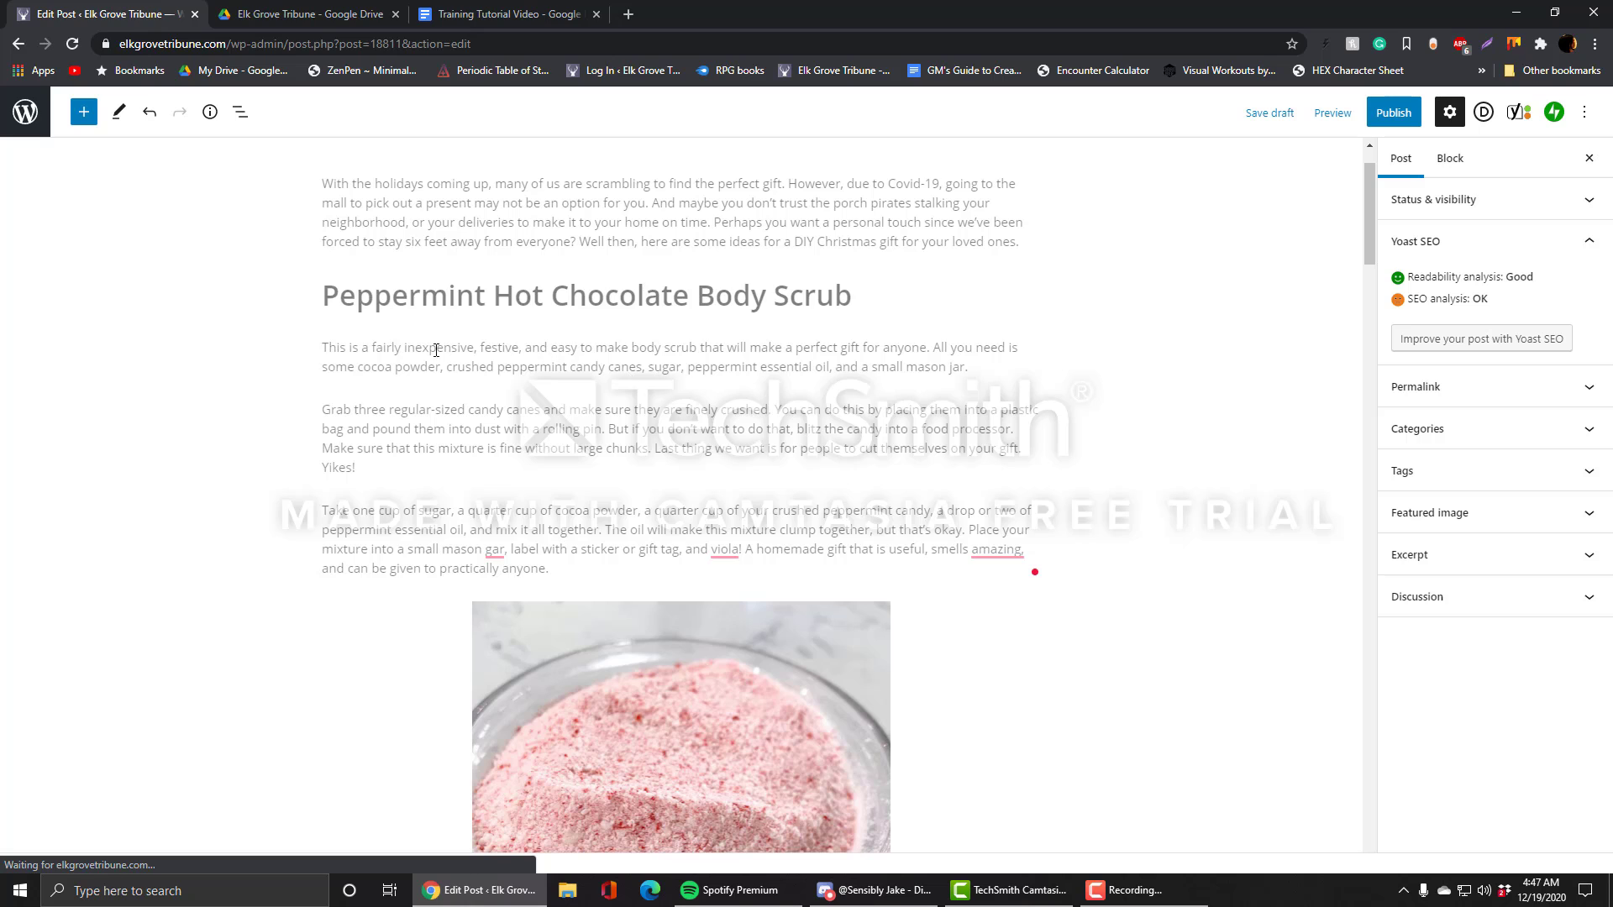
pyautogui.doubleClick(860, 348)
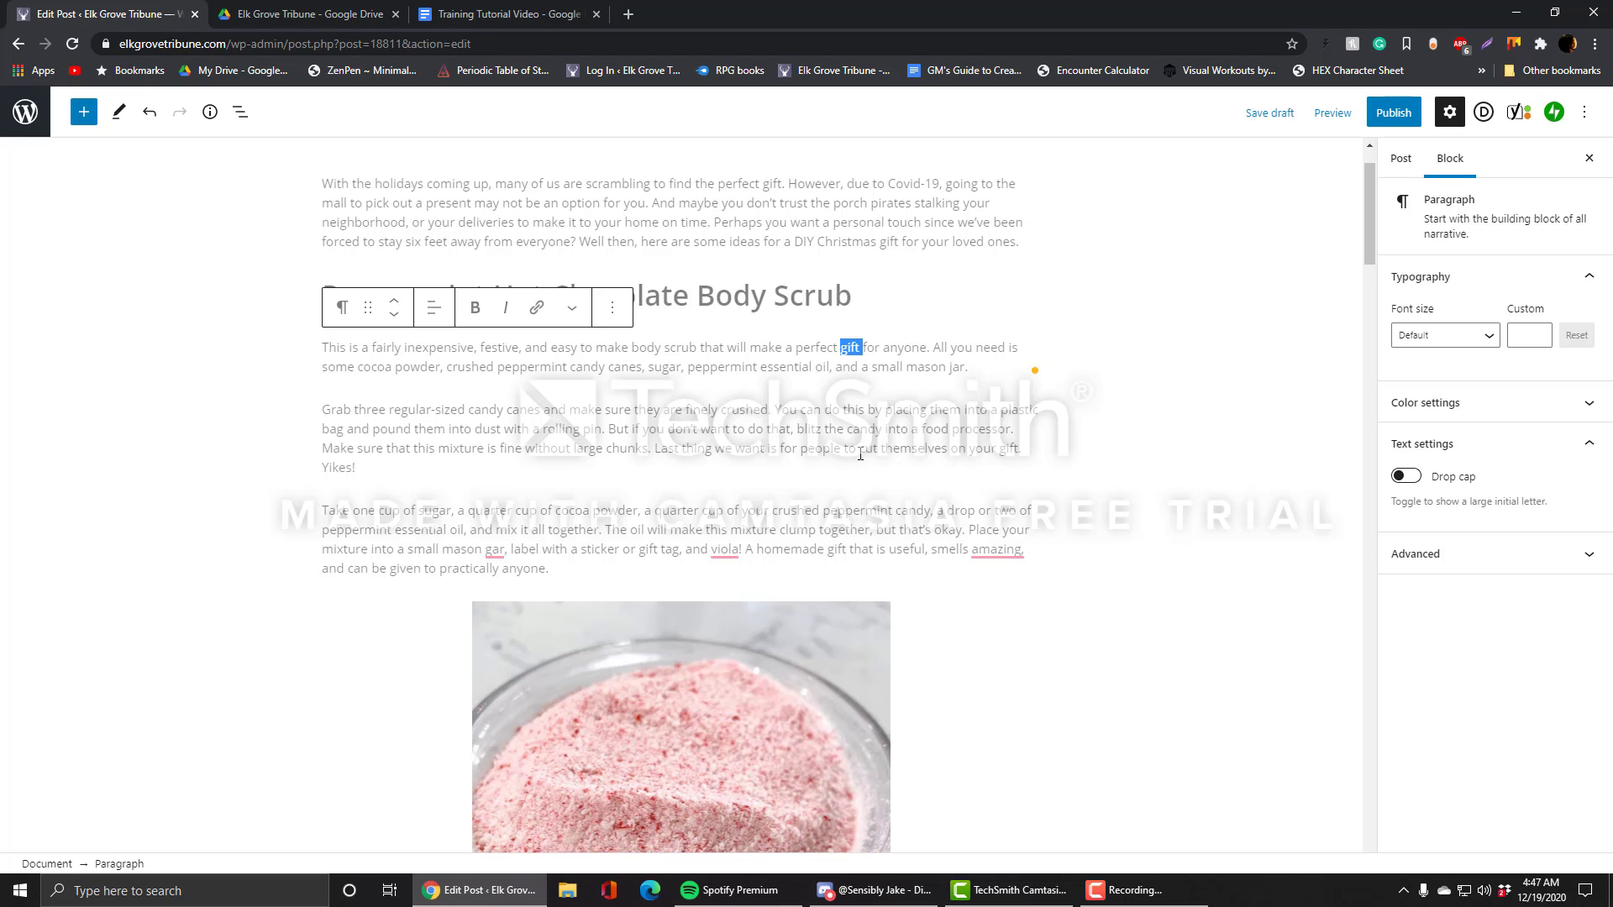
pyautogui.moveTo(999, 453); pyautogui.dragTo(1027, 457)
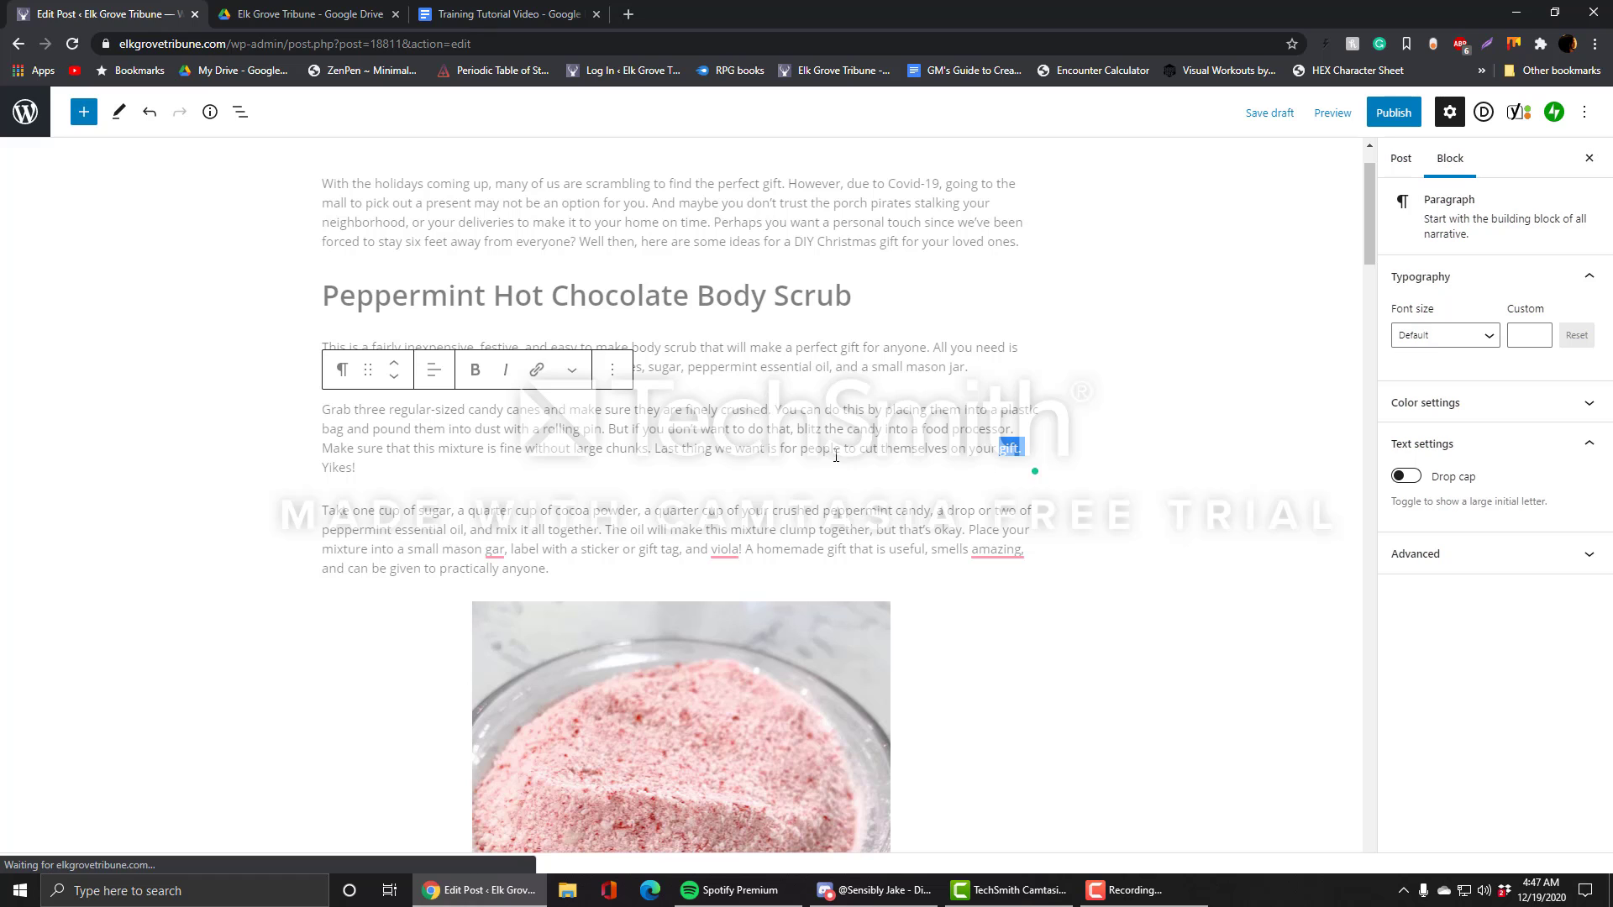
pyautogui.click(902, 448)
# Step: Return to the post-level settings and briefly expand the tags to check them against the keyphrase
pyautogui.scroll(-5, 906, 410)
pyautogui.scroll(-8, 1048, 428)
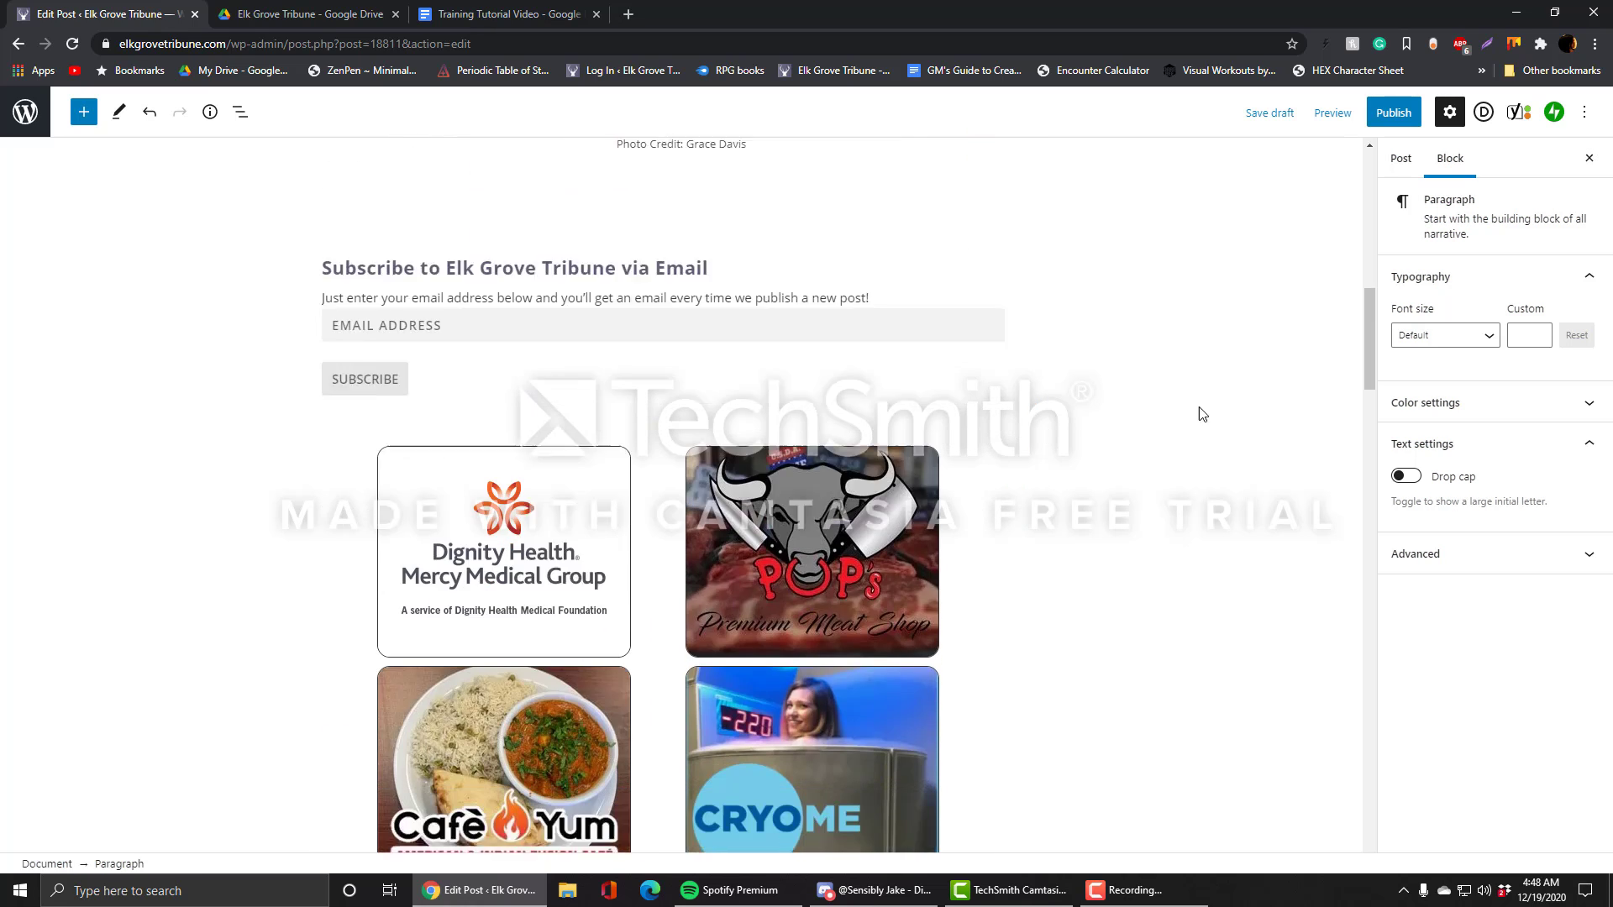
pyautogui.click(1401, 165)
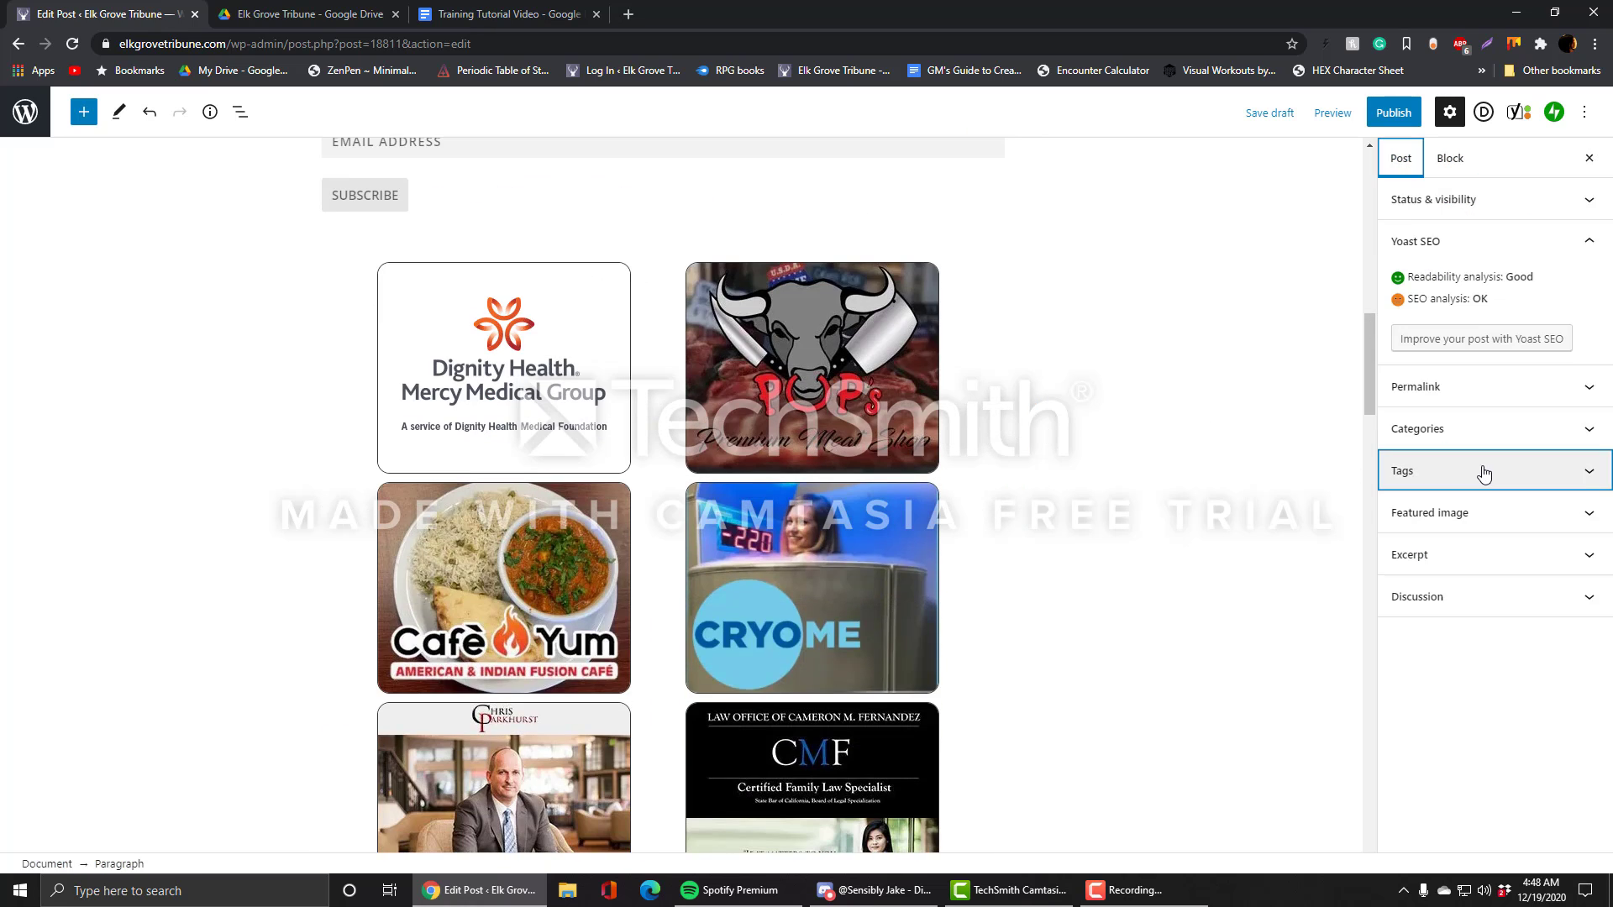
pyautogui.click(1482, 470)
pyautogui.click(1545, 481)
pyautogui.scroll(-15, 1008, 437)
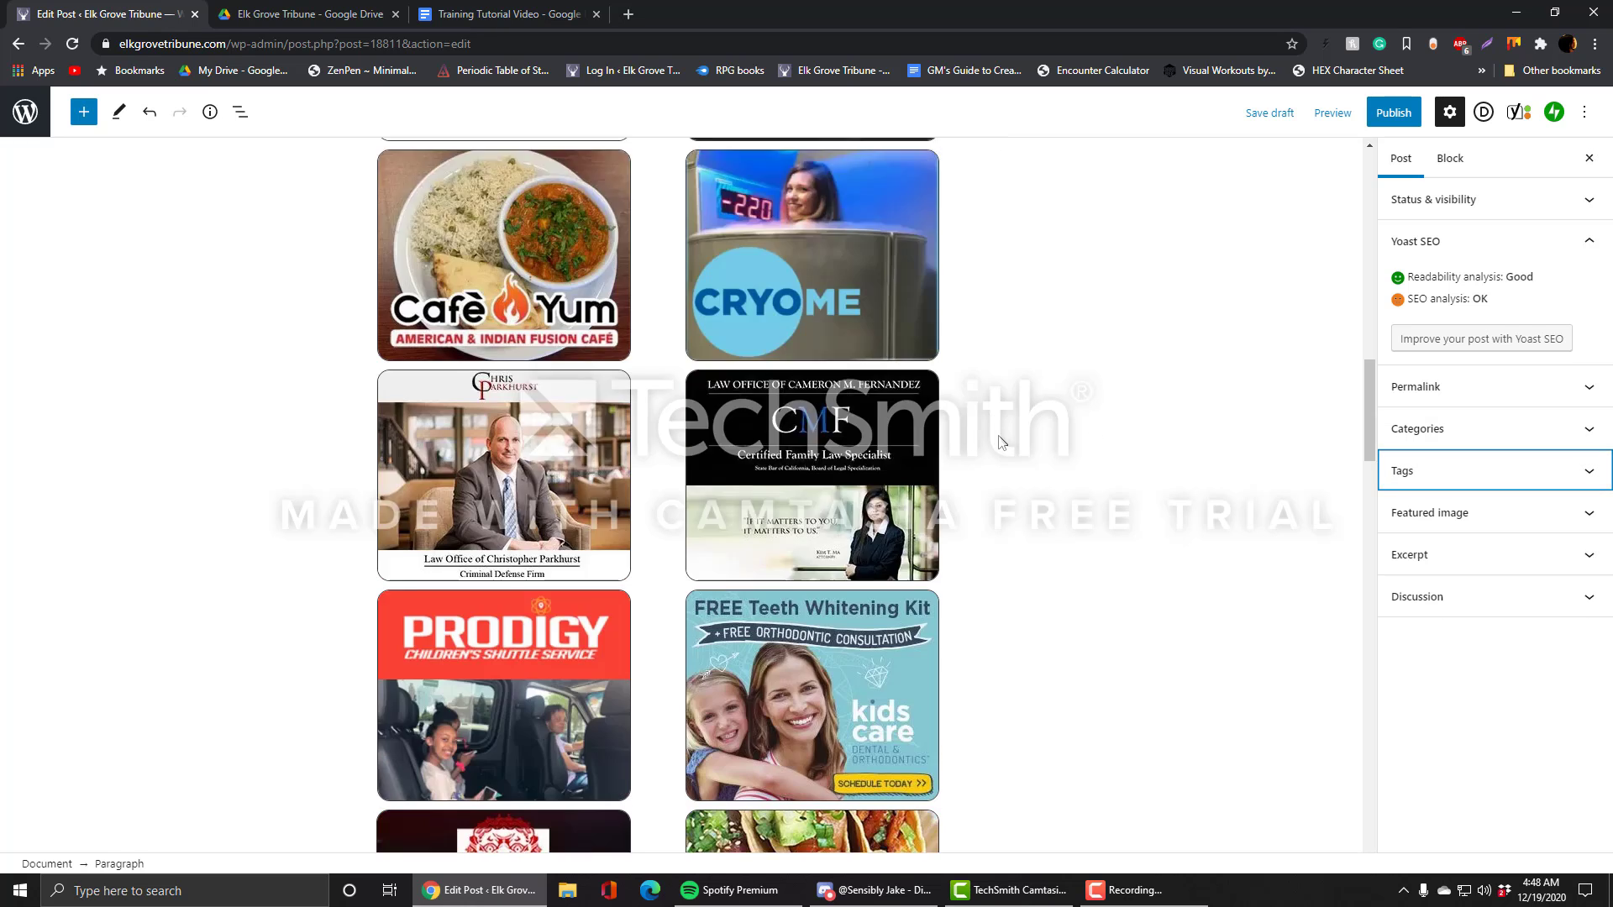
# Step: Return to the Yoast SEO section below the article and check the focus keyphrase field
pyautogui.scroll(-5, 966, 434)
pyautogui.scroll(5, 932, 428)
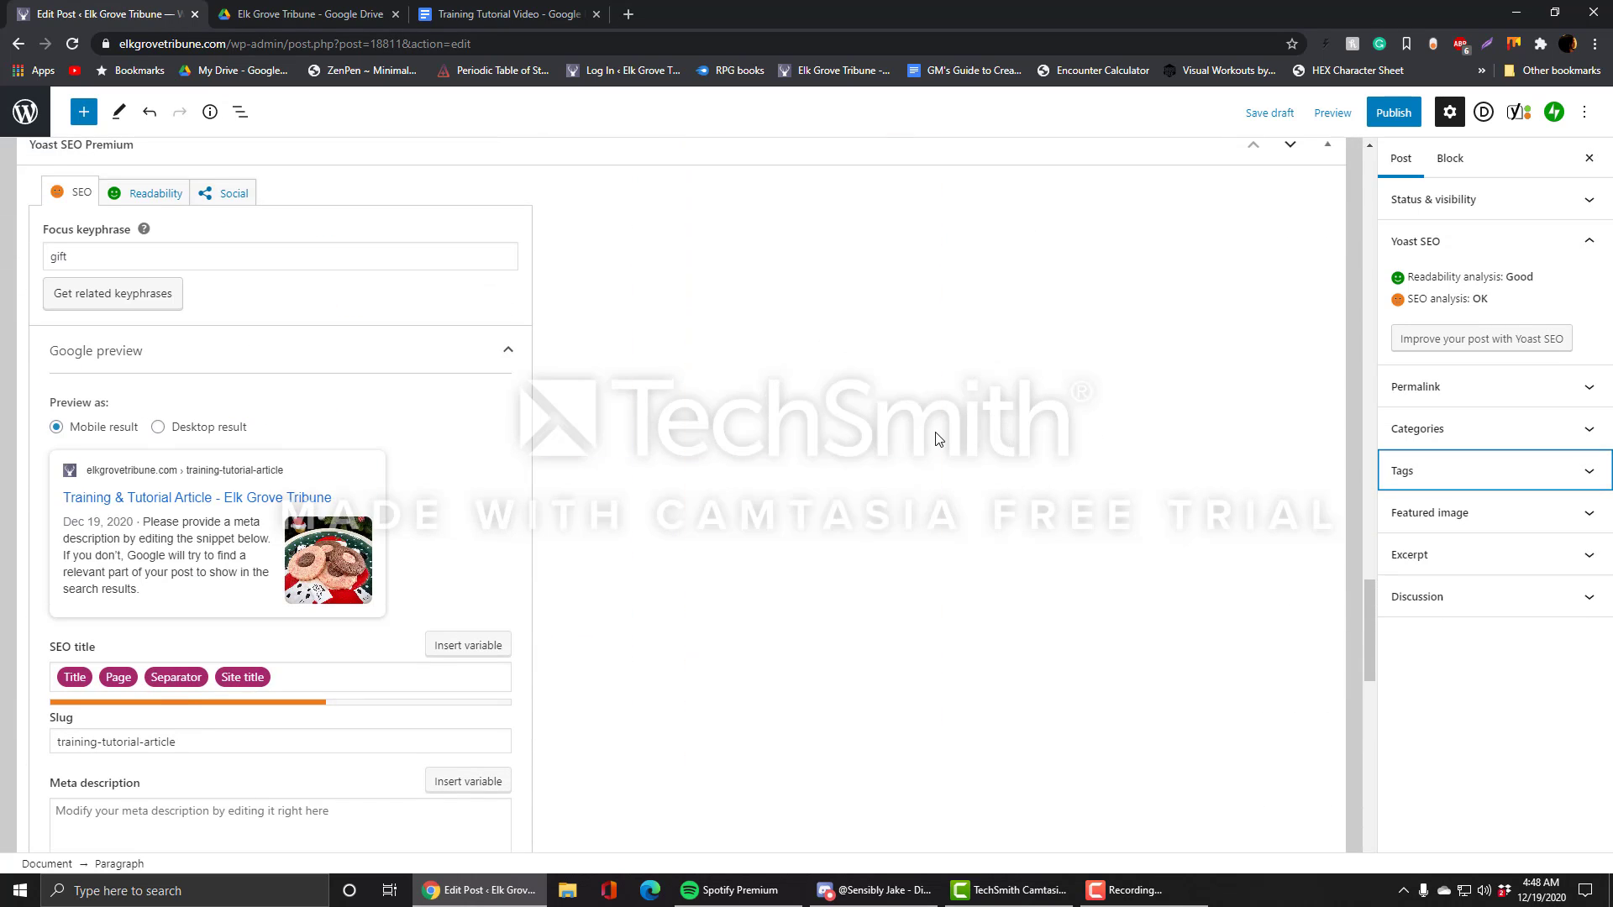
pyautogui.scroll(1, 210, 337)
pyautogui.click(209, 340)
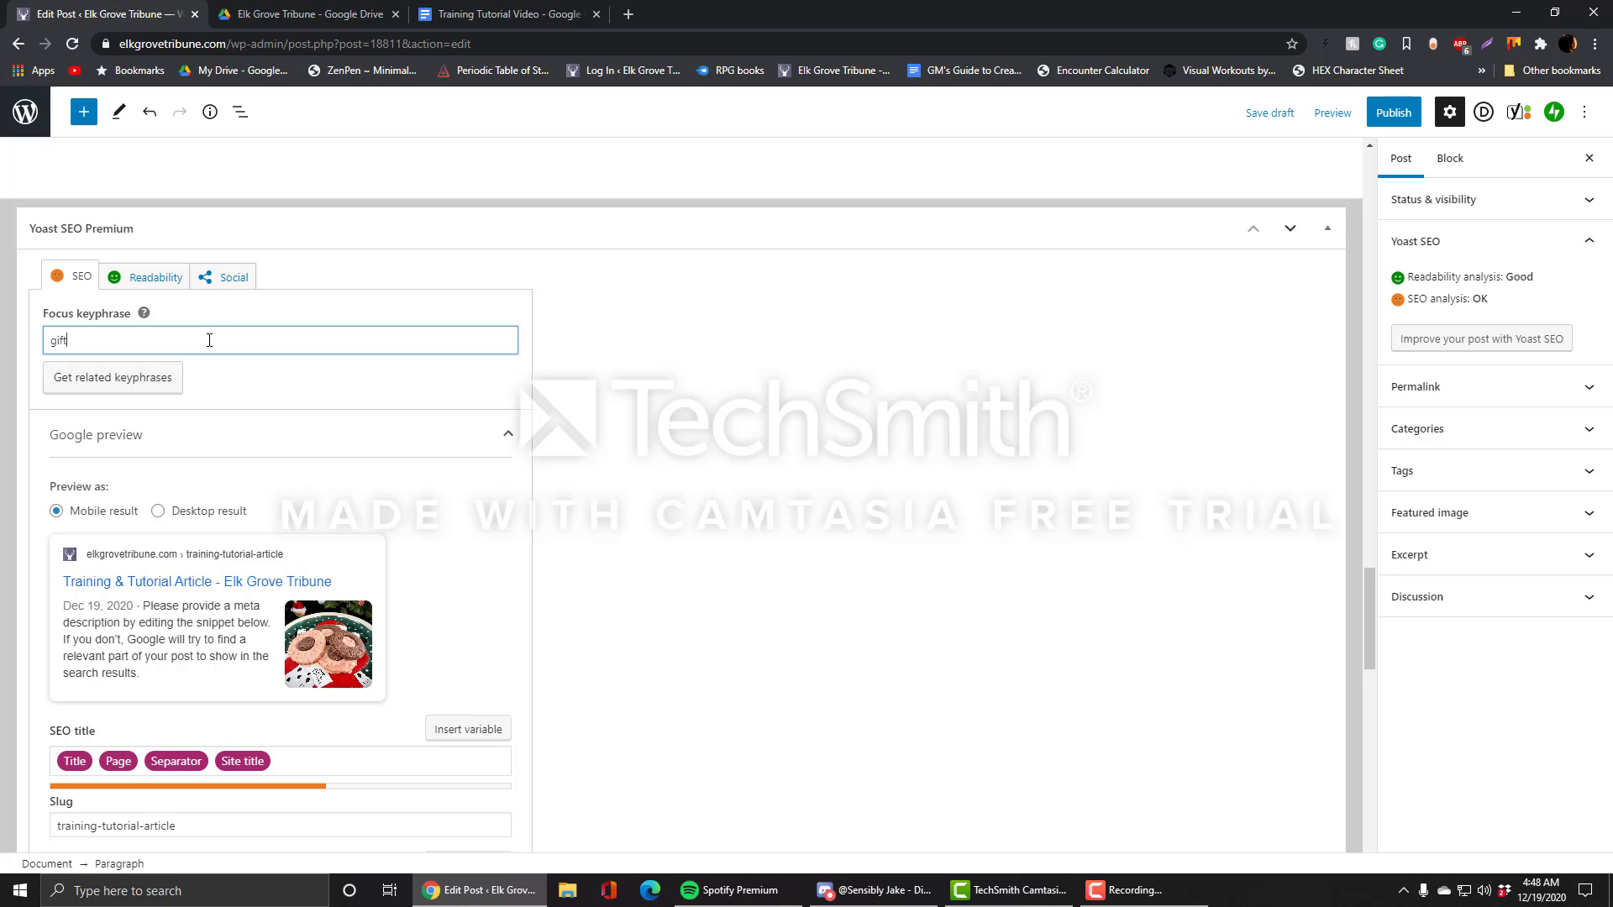
pyautogui.click(645, 357)
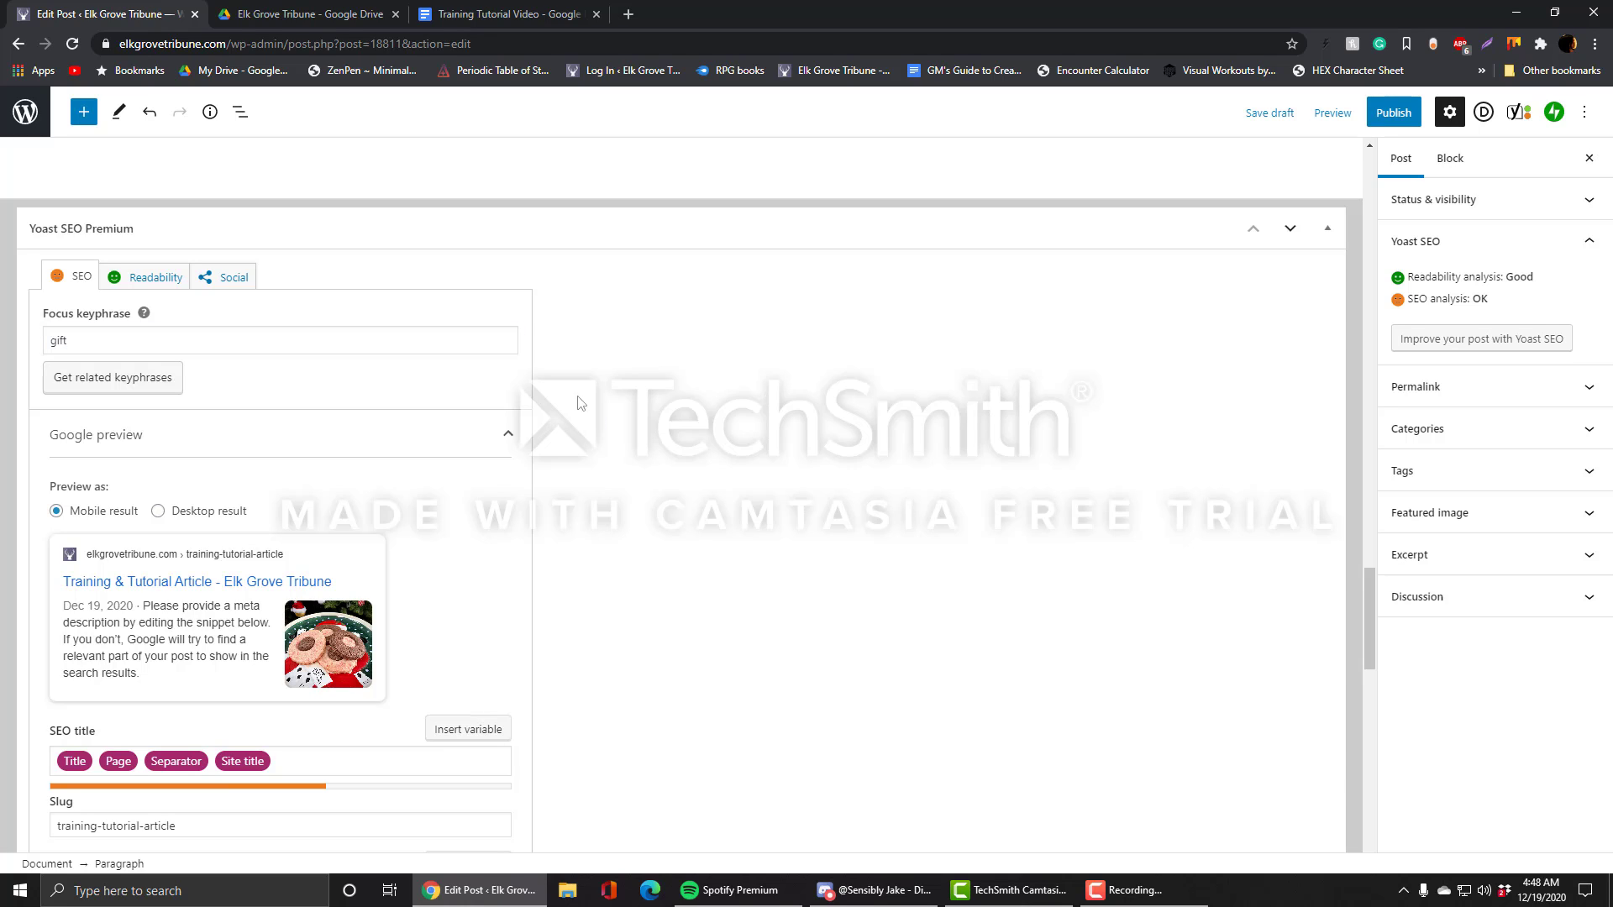
pyautogui.click(256, 351)
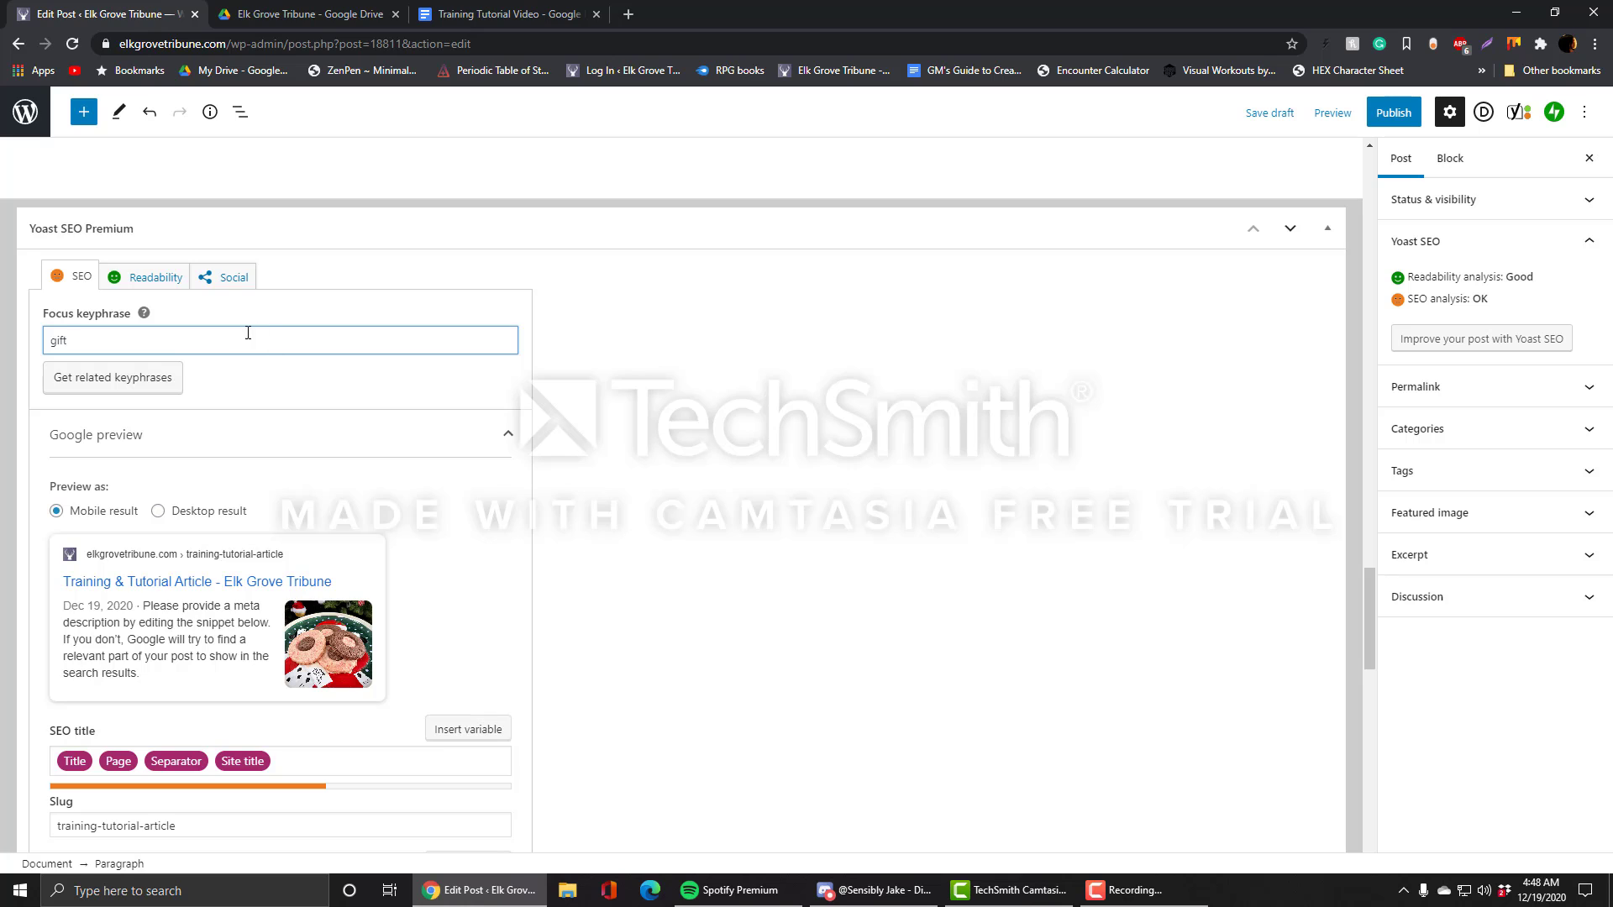
pyautogui.click(669, 384)
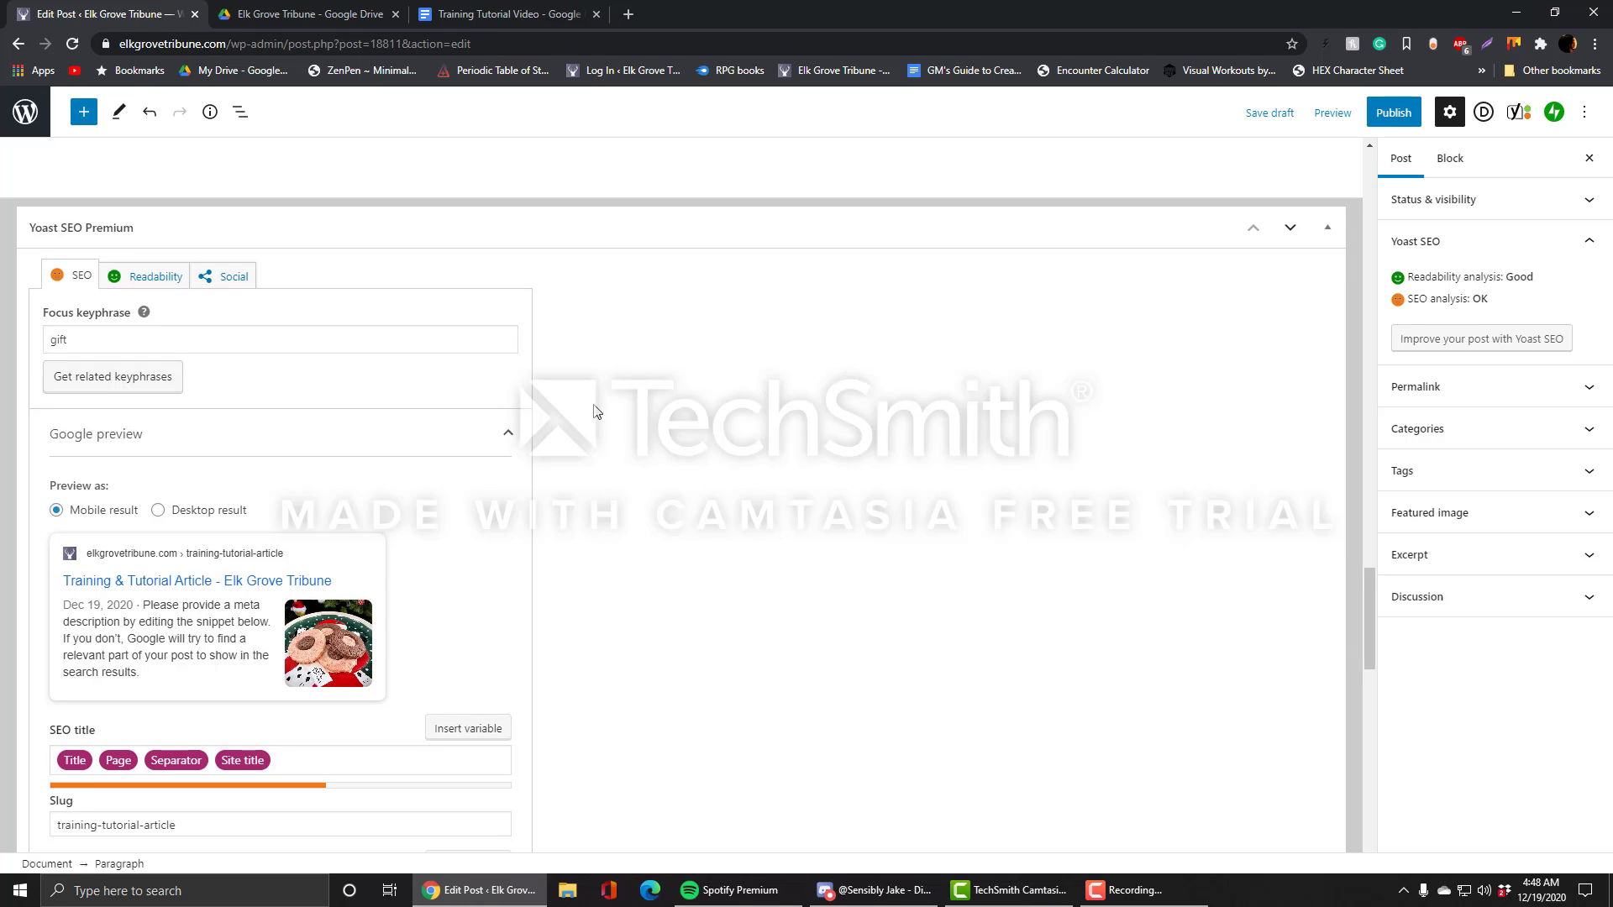
# Step: Compare the desktop and mobile result views in the Google preview
pyautogui.scroll(-1, 598, 413)
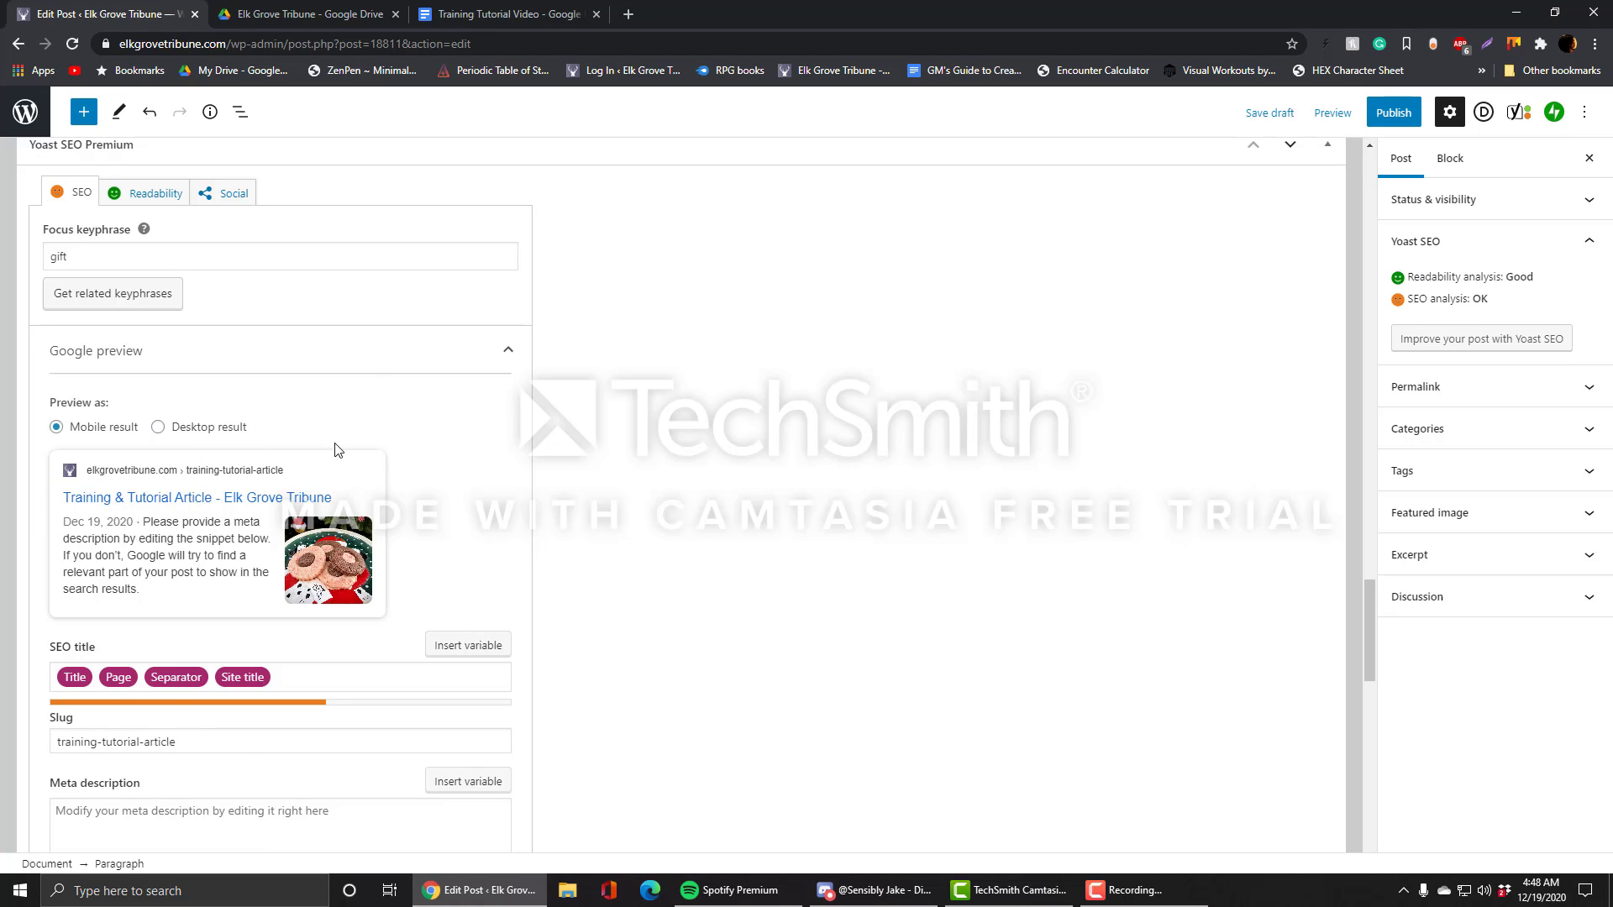
pyautogui.click(230, 438)
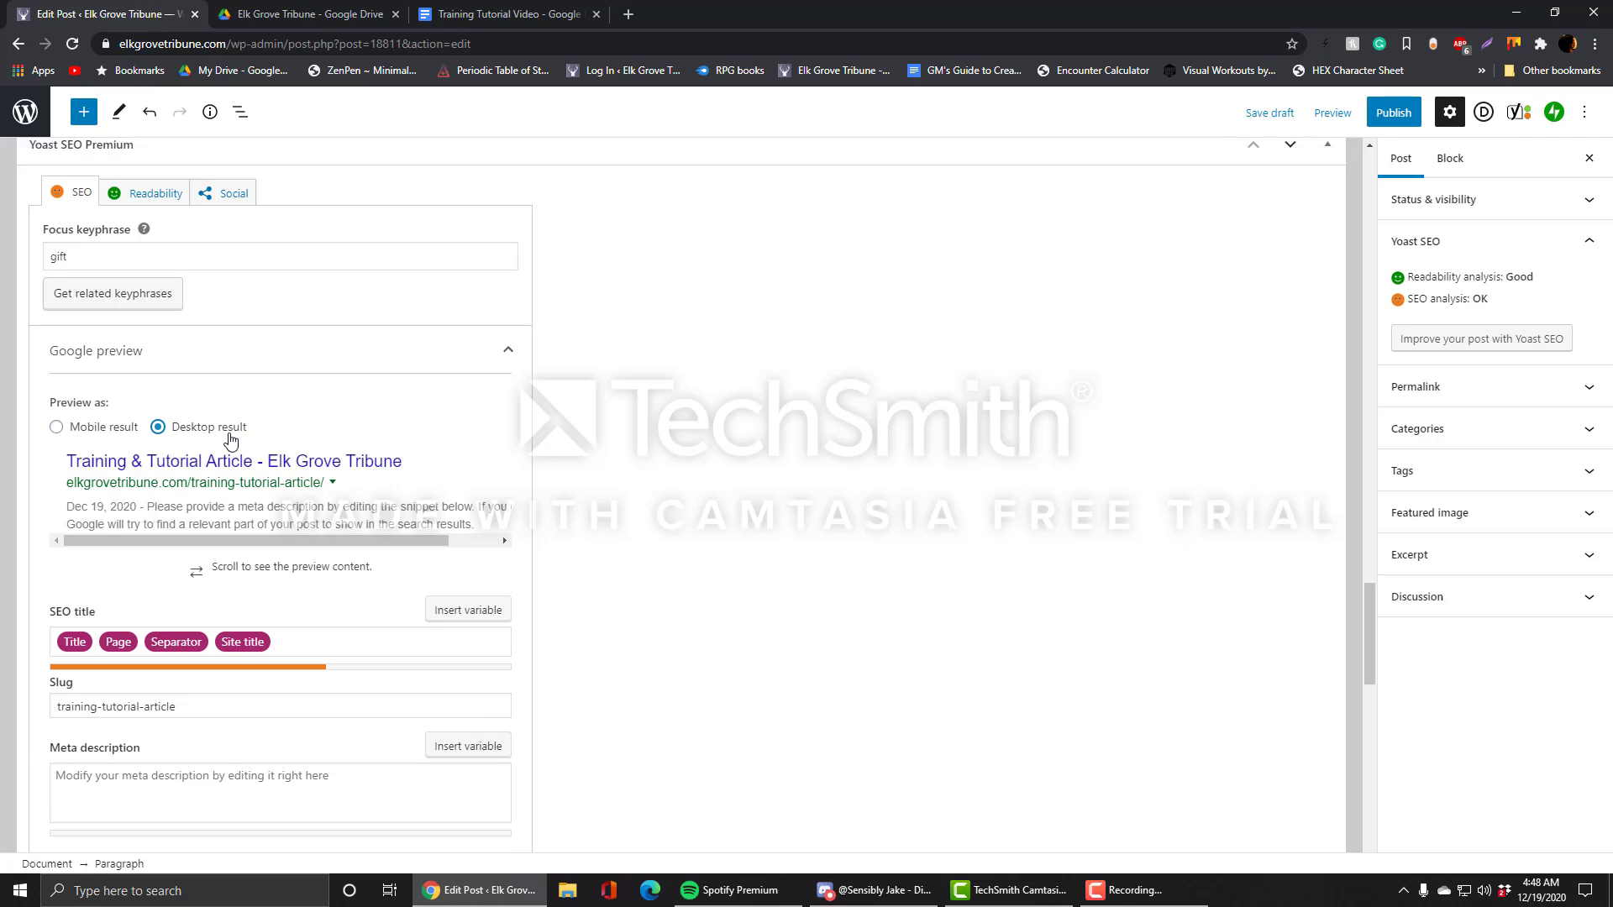
pyautogui.moveTo(363, 540); pyautogui.dragTo(273, 510)
pyautogui.click(110, 430)
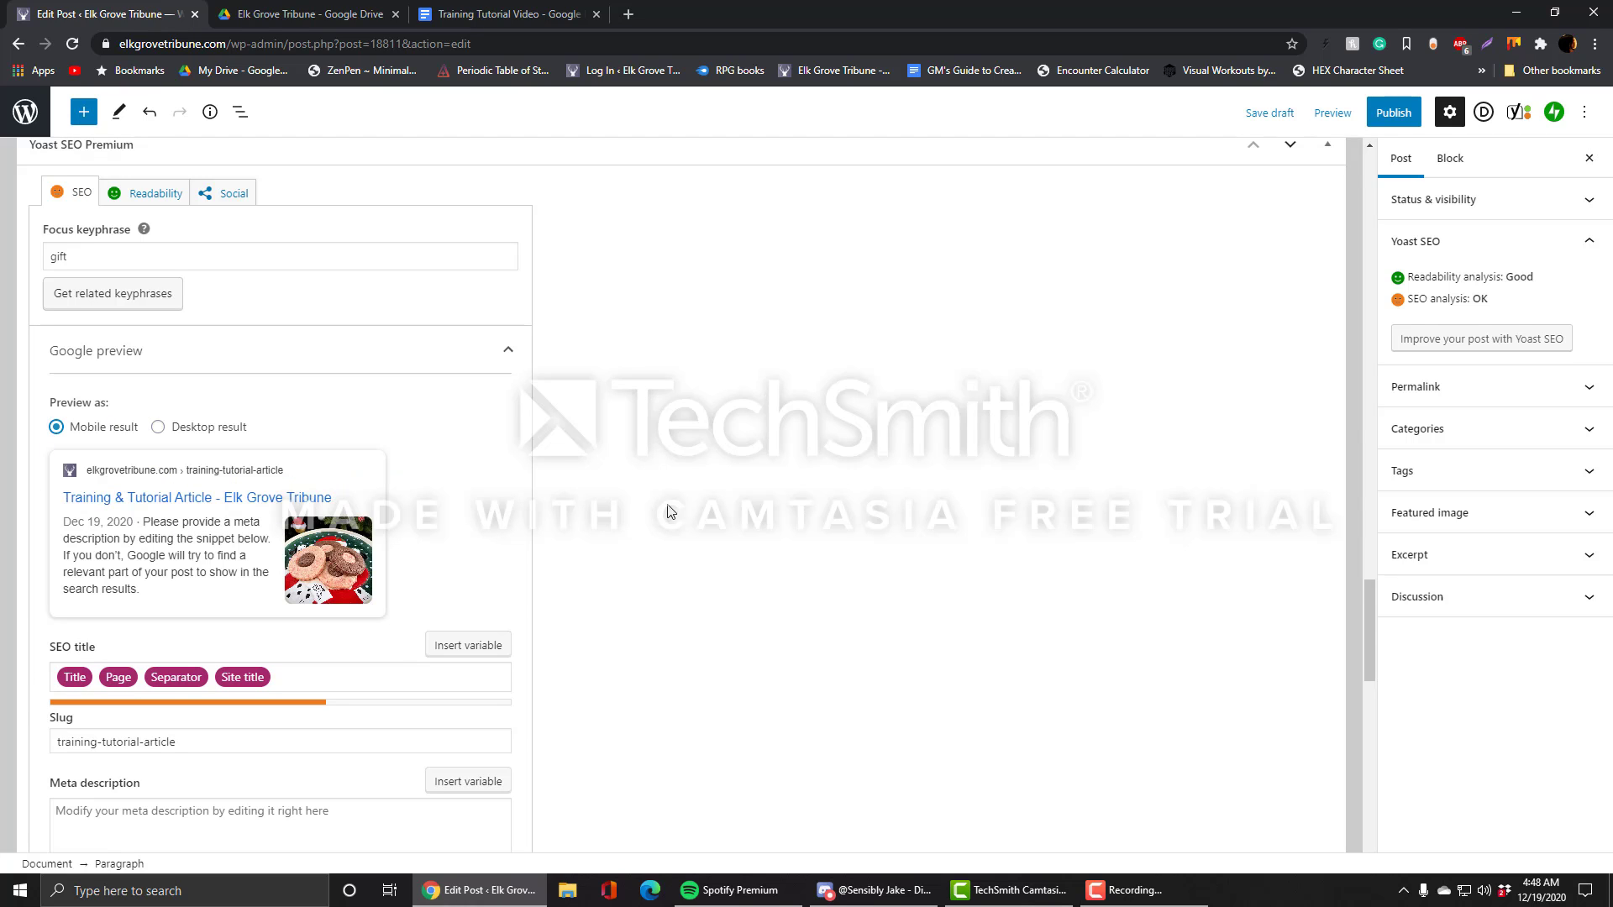
pyautogui.click(172, 427)
pyautogui.click(126, 430)
# Step: Look over the SEO title, slug and meta description fields, and switch the Google preview to the desktop result
pyautogui.scroll(-2, 693, 527)
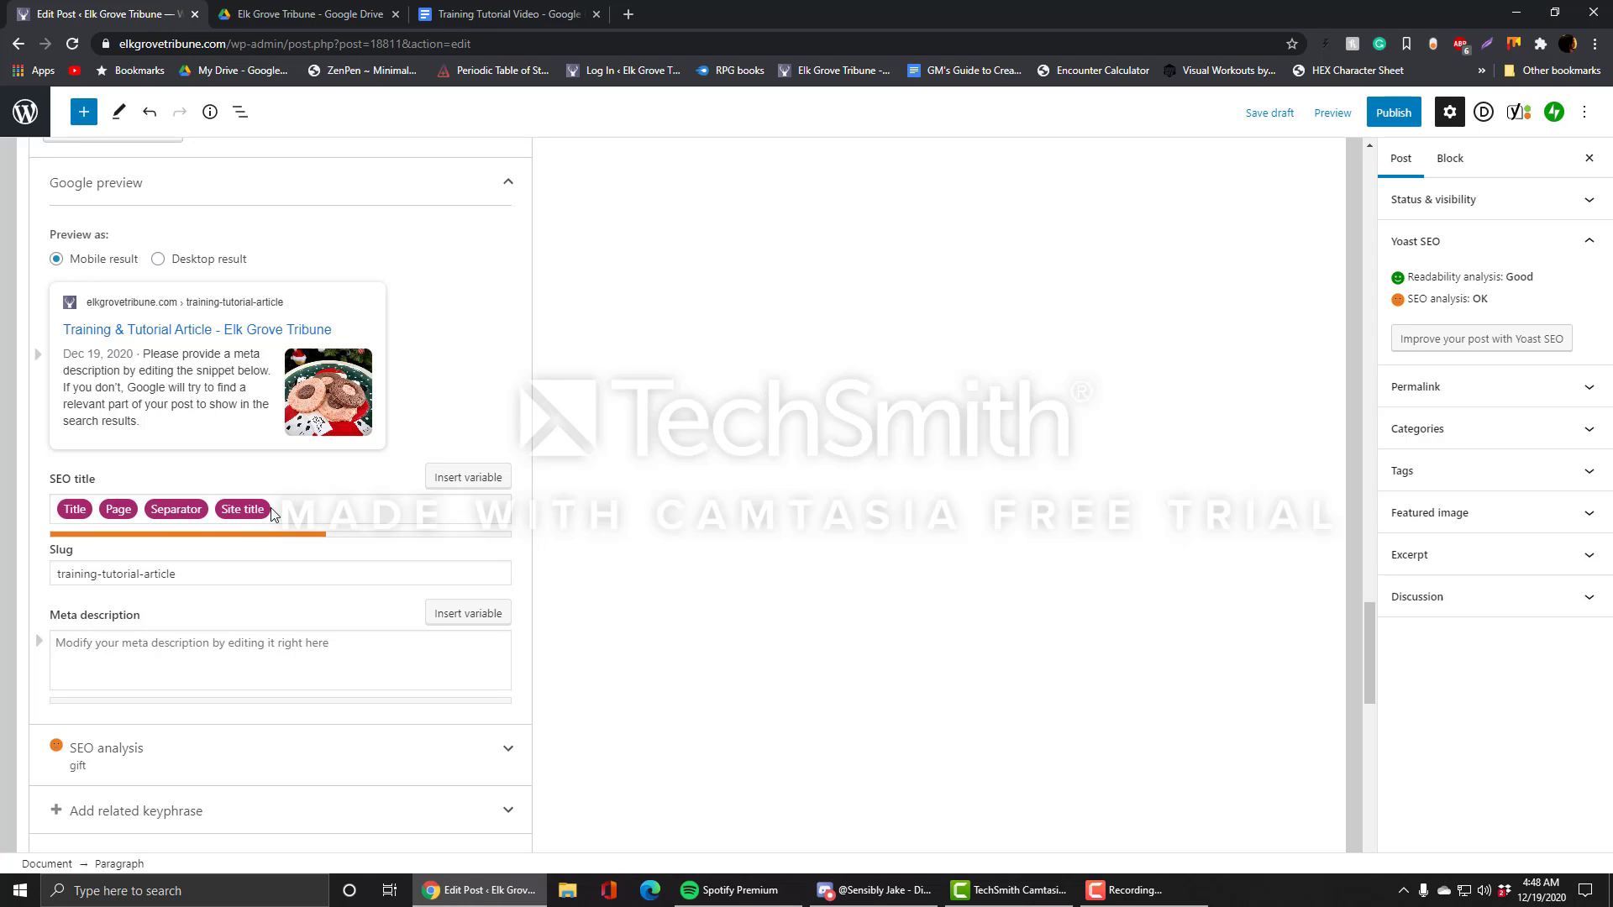
pyautogui.scroll(-2, 108, 471)
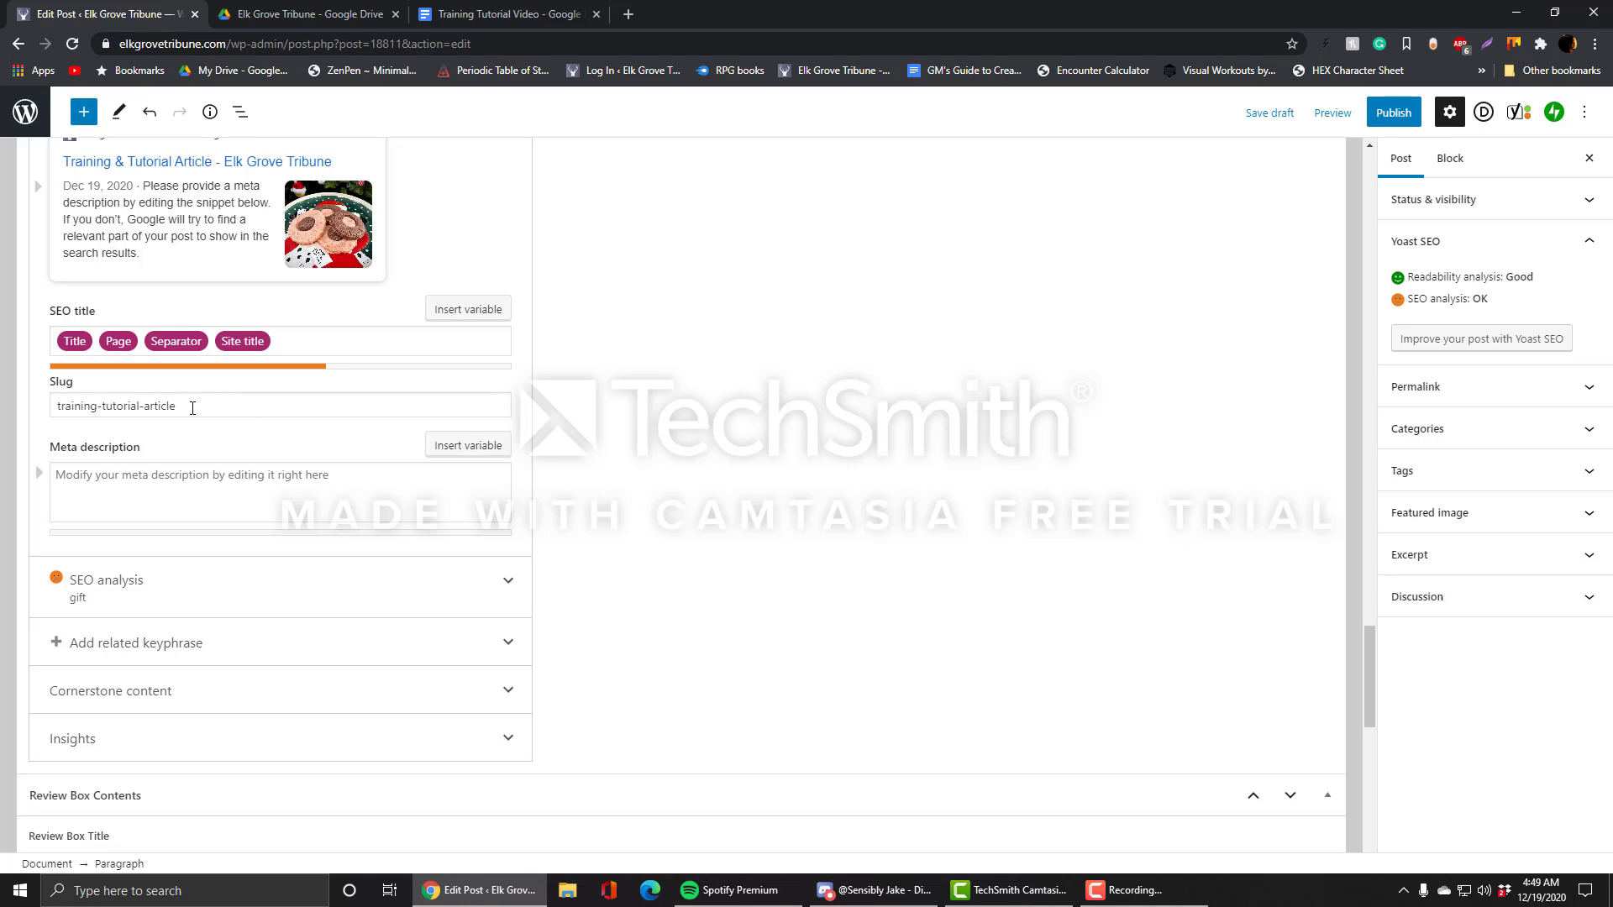
pyautogui.click(129, 481)
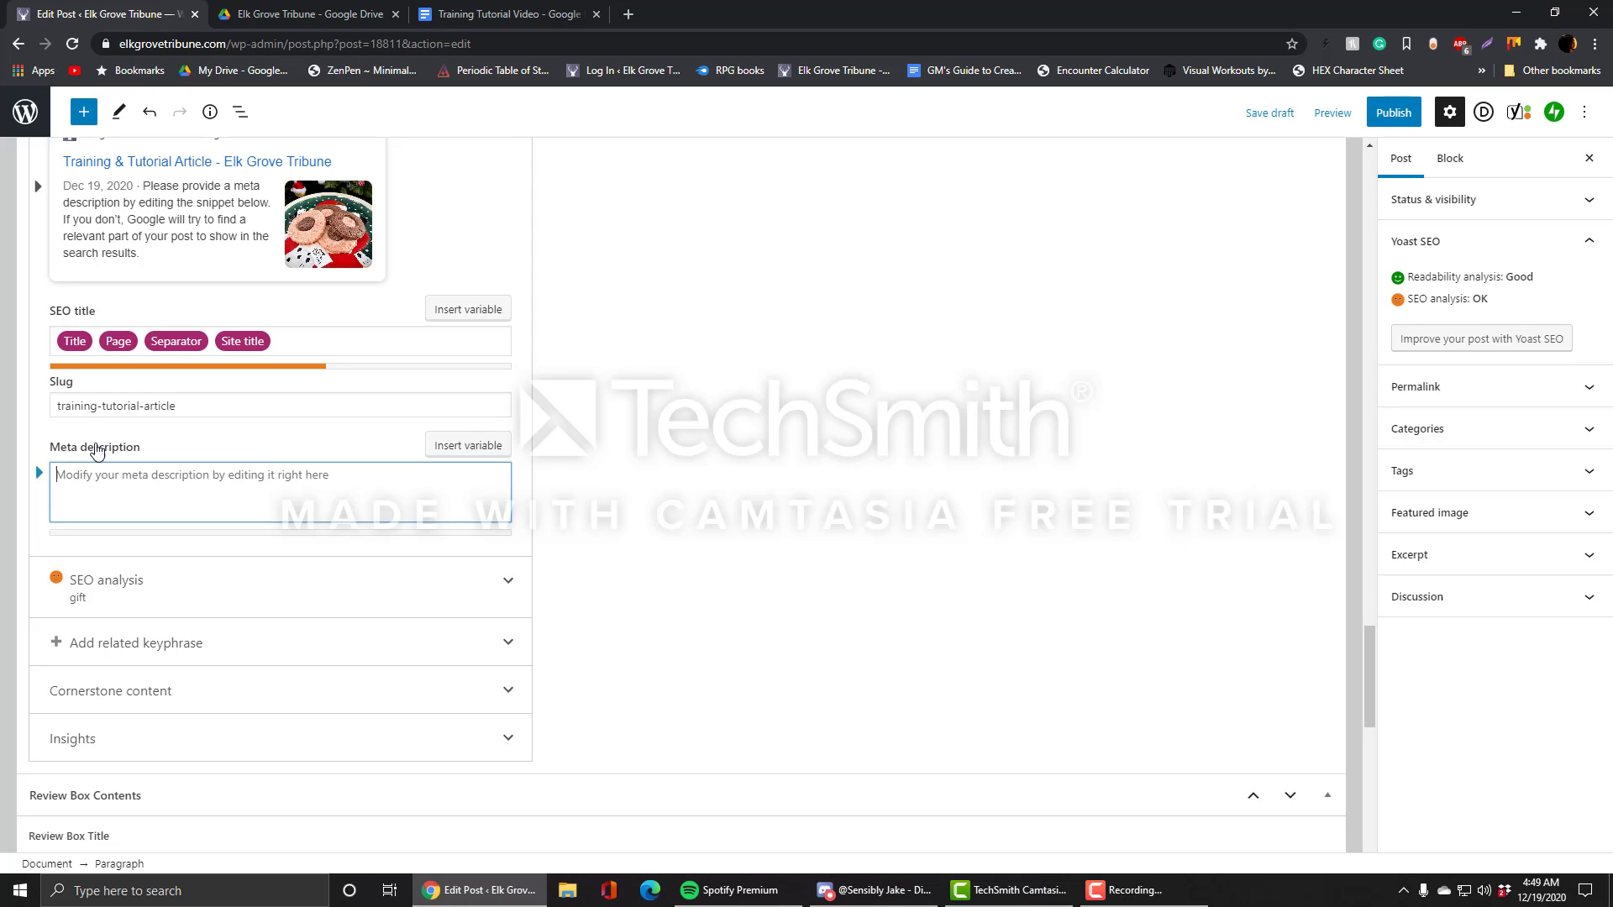
pyautogui.scroll(3, 616, 454)
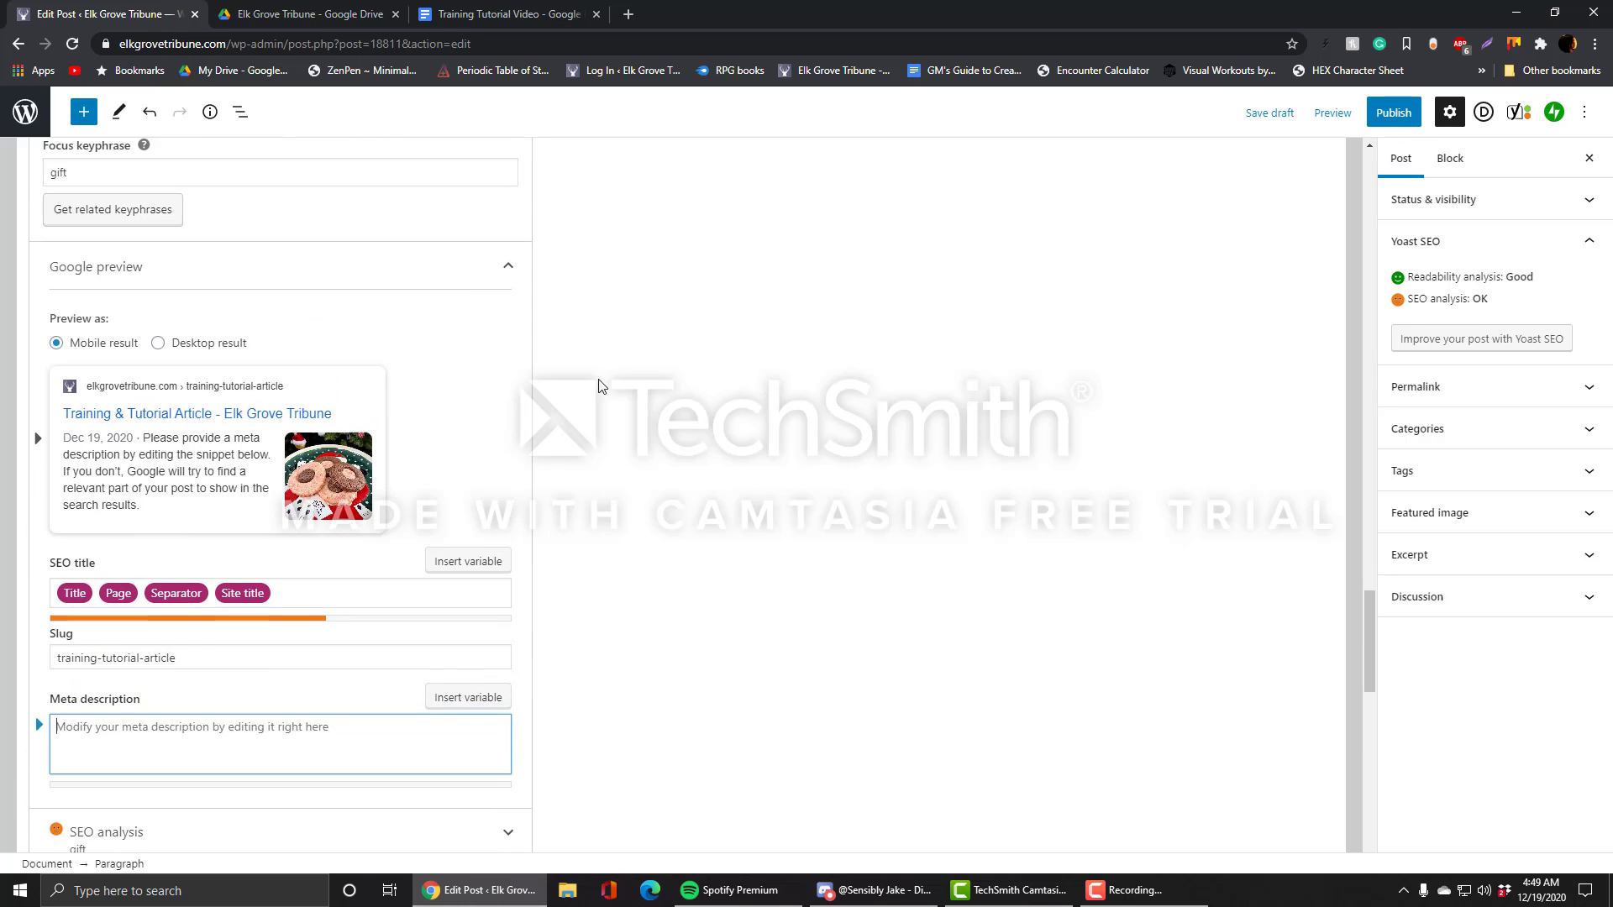
pyautogui.click(181, 344)
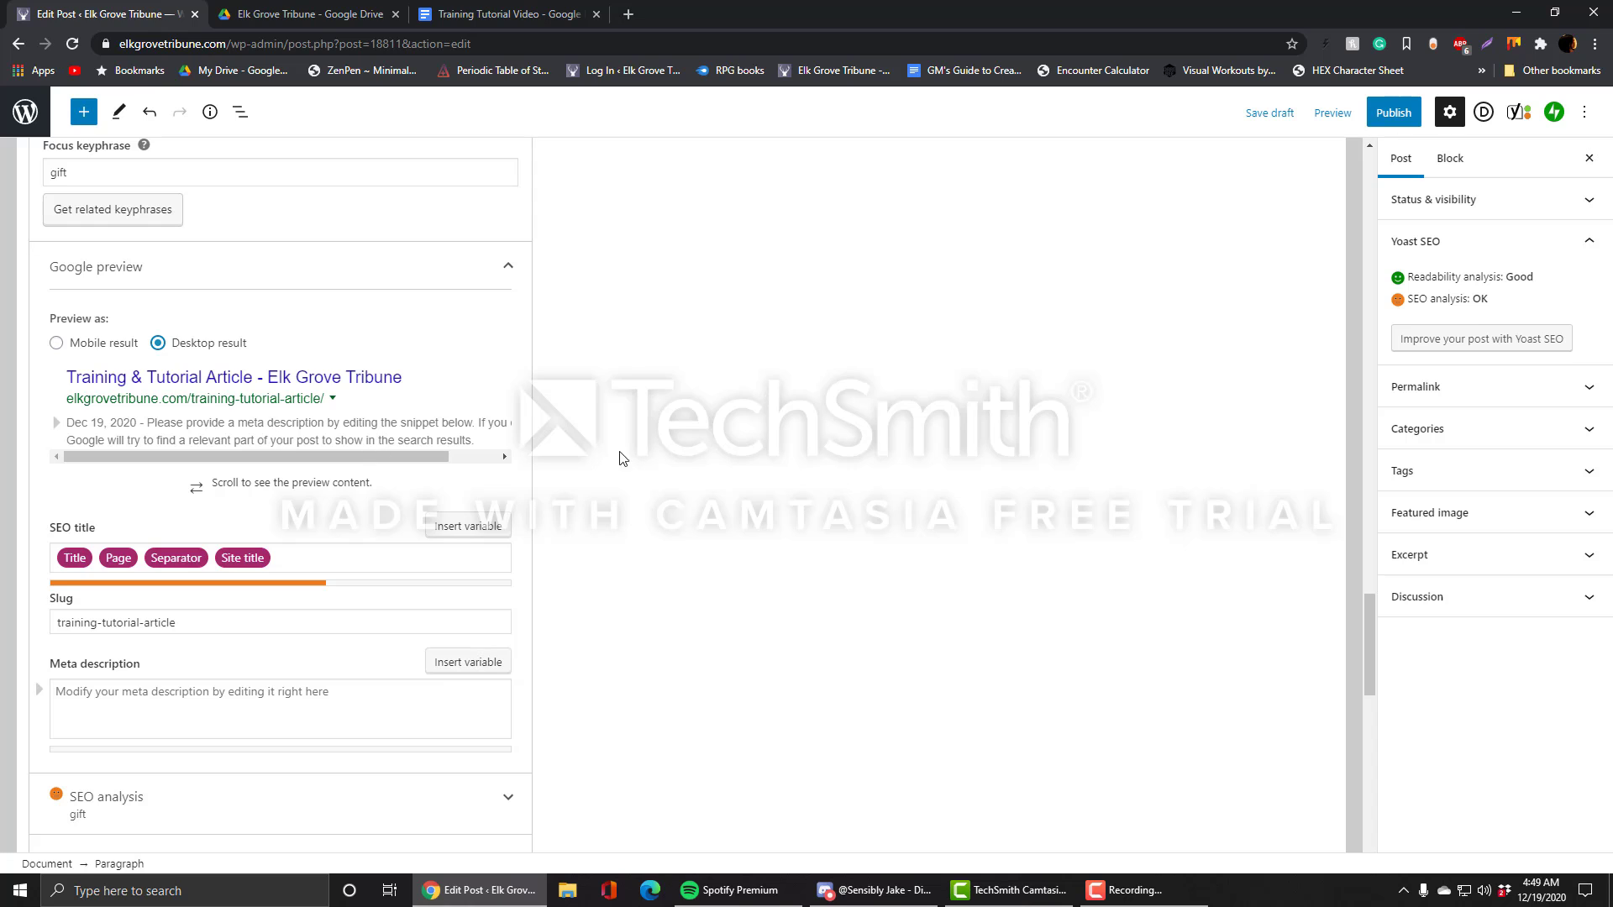
# Step: Briefly check the post's excerpt setting, and enter the meta description "This is the training and tutorial video plus article."
pyautogui.scroll(-3, 739, 436)
pyautogui.click(279, 449)
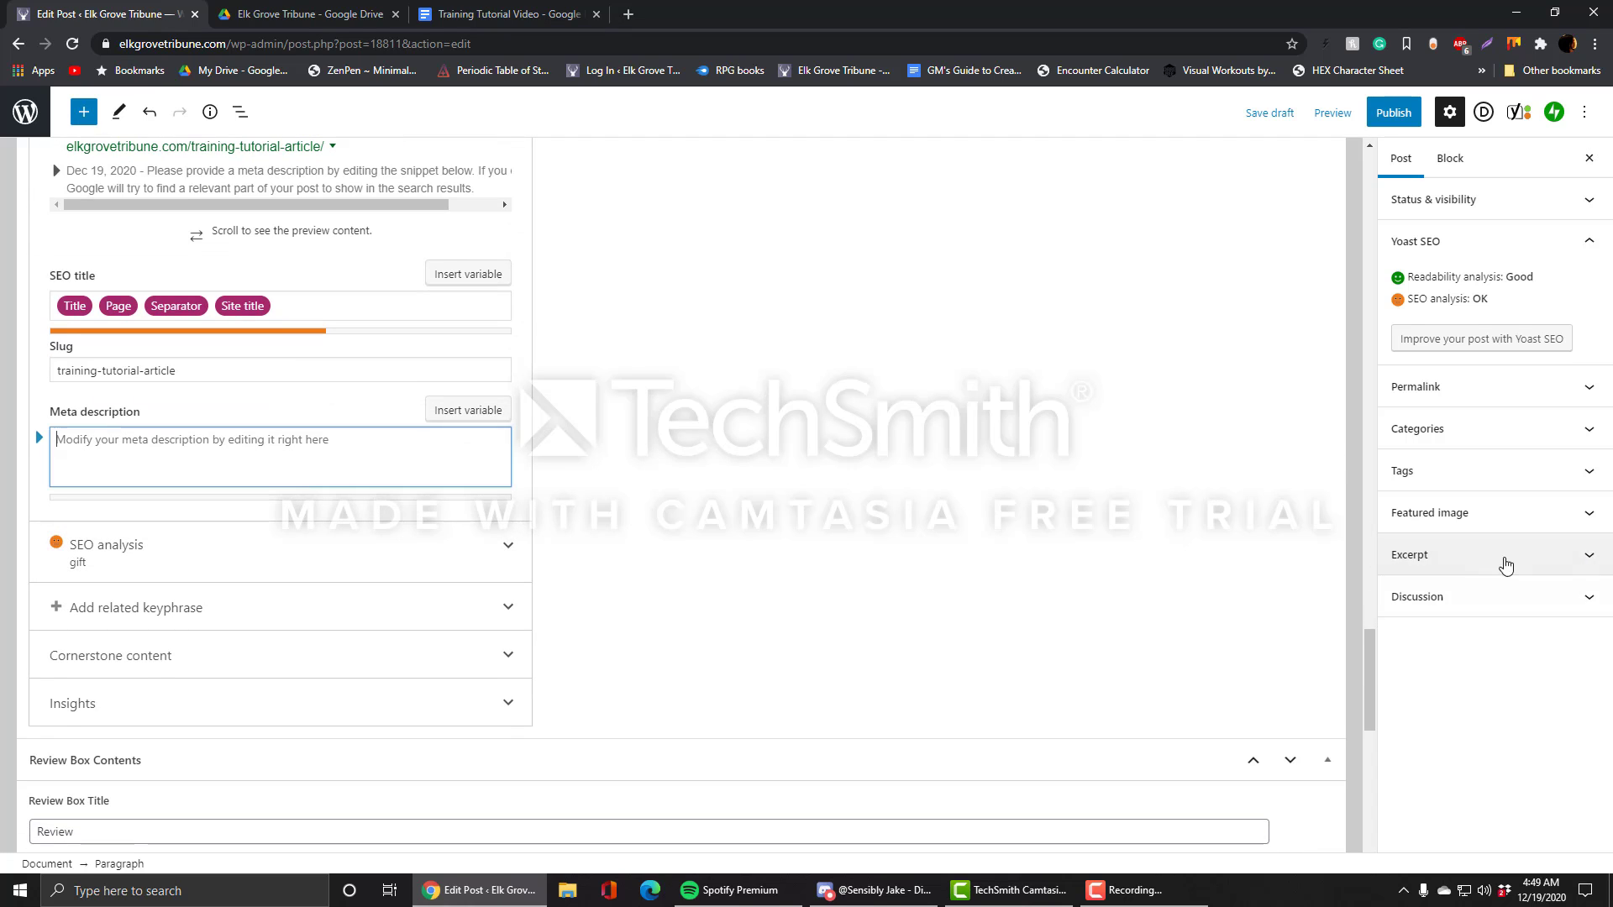
pyautogui.click(1587, 557)
pyautogui.click(1586, 557)
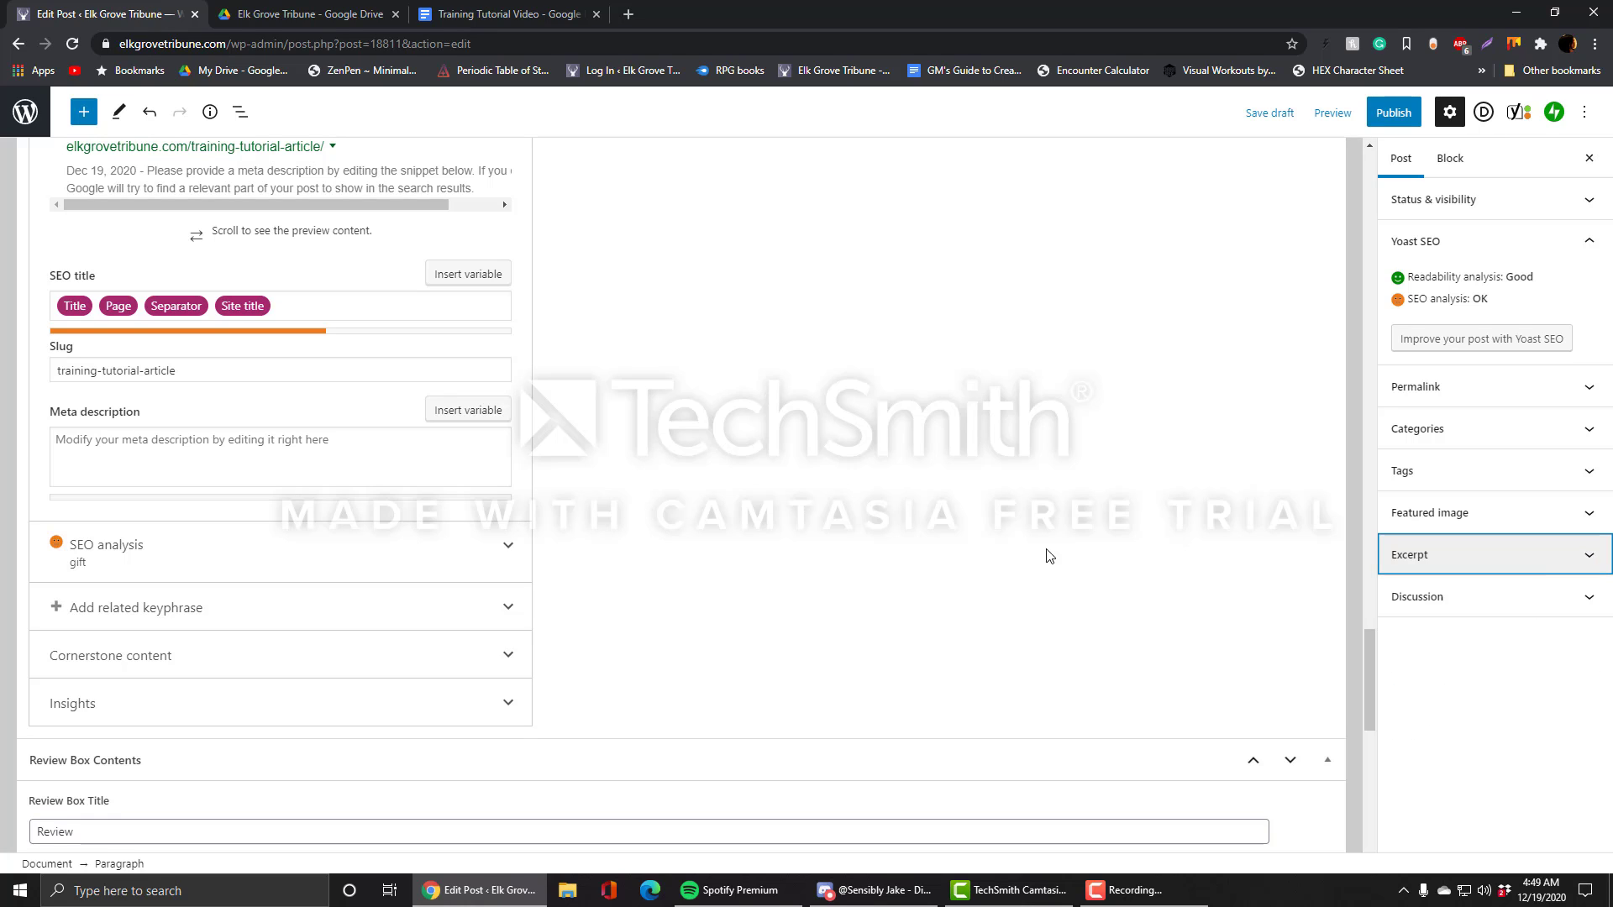
pyautogui.click(343, 459)
pyautogui.write('This ')
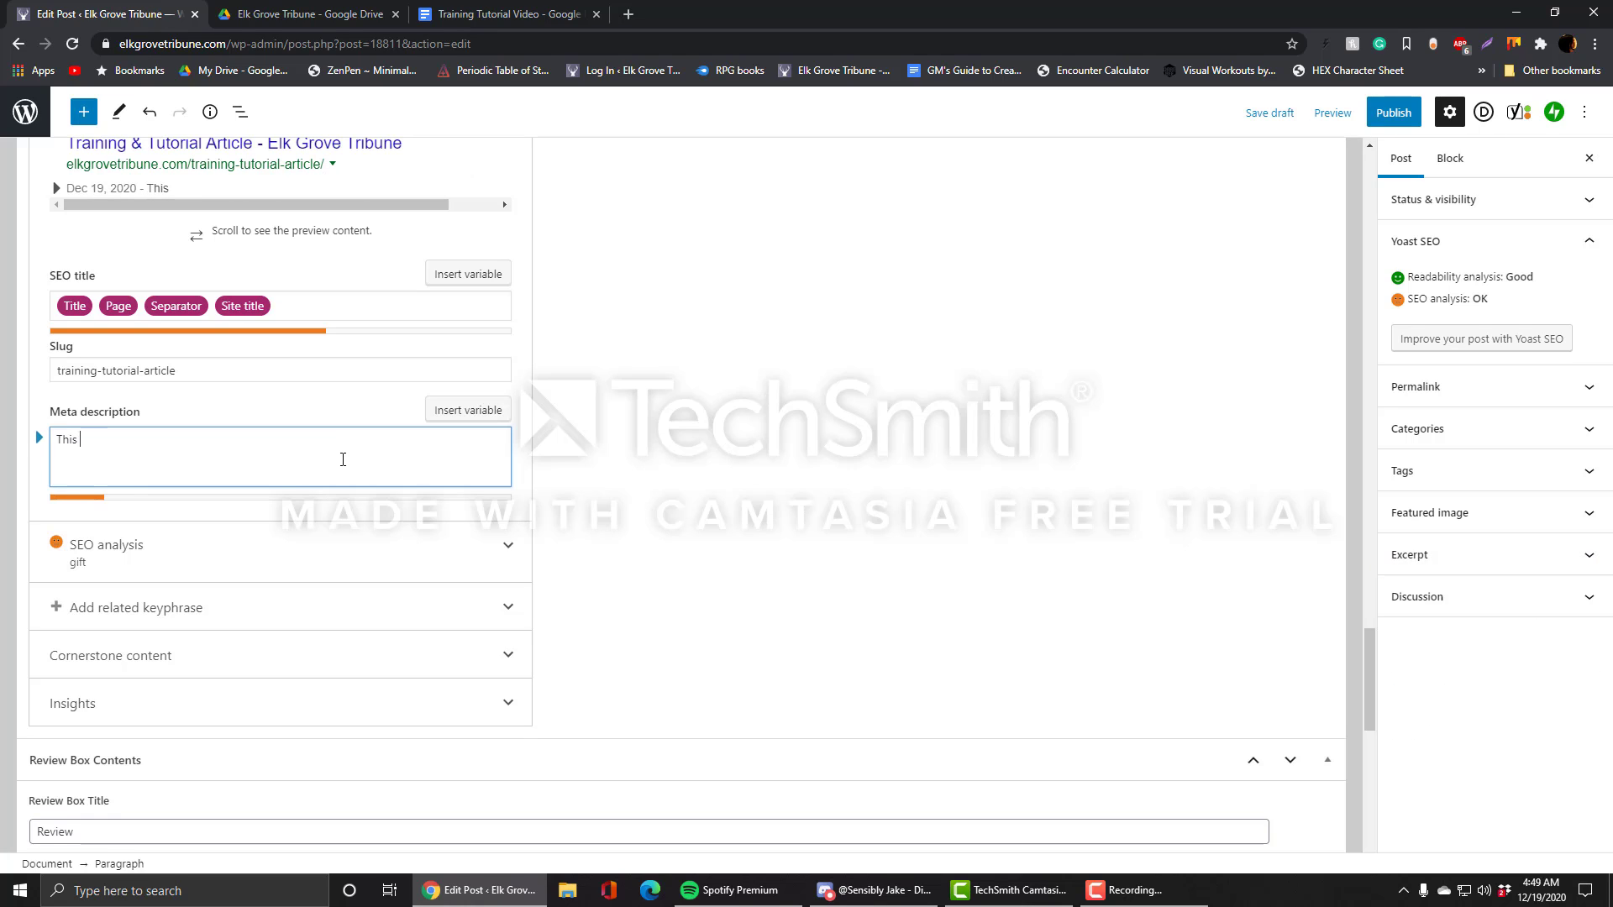
pyautogui.write('is the training and ')
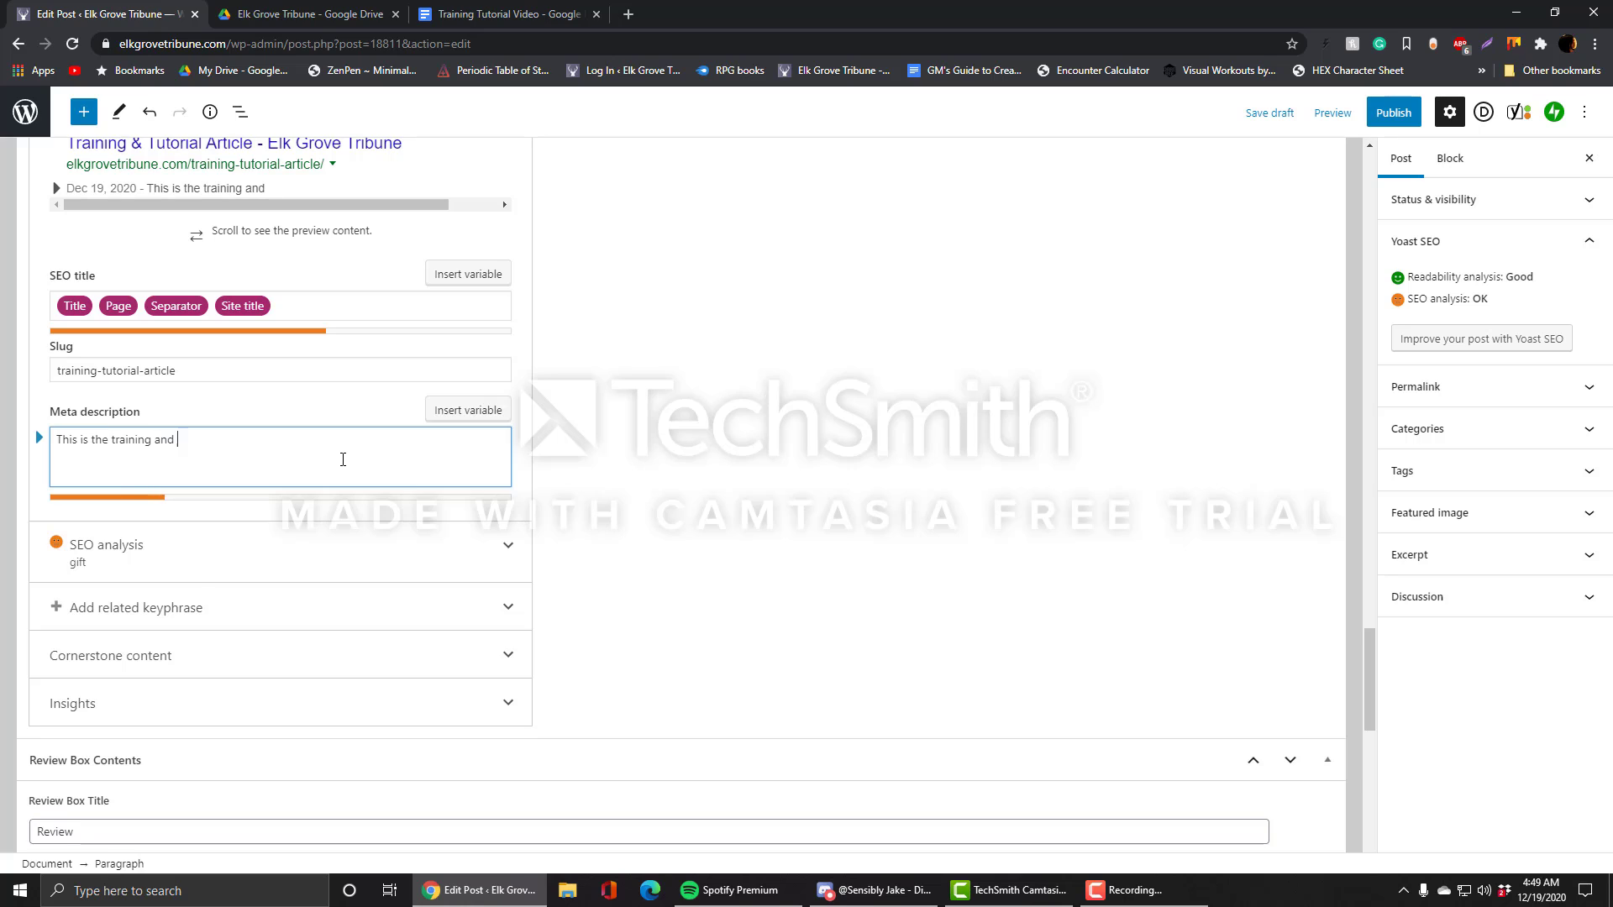
pyautogui.write('tutorial video ')
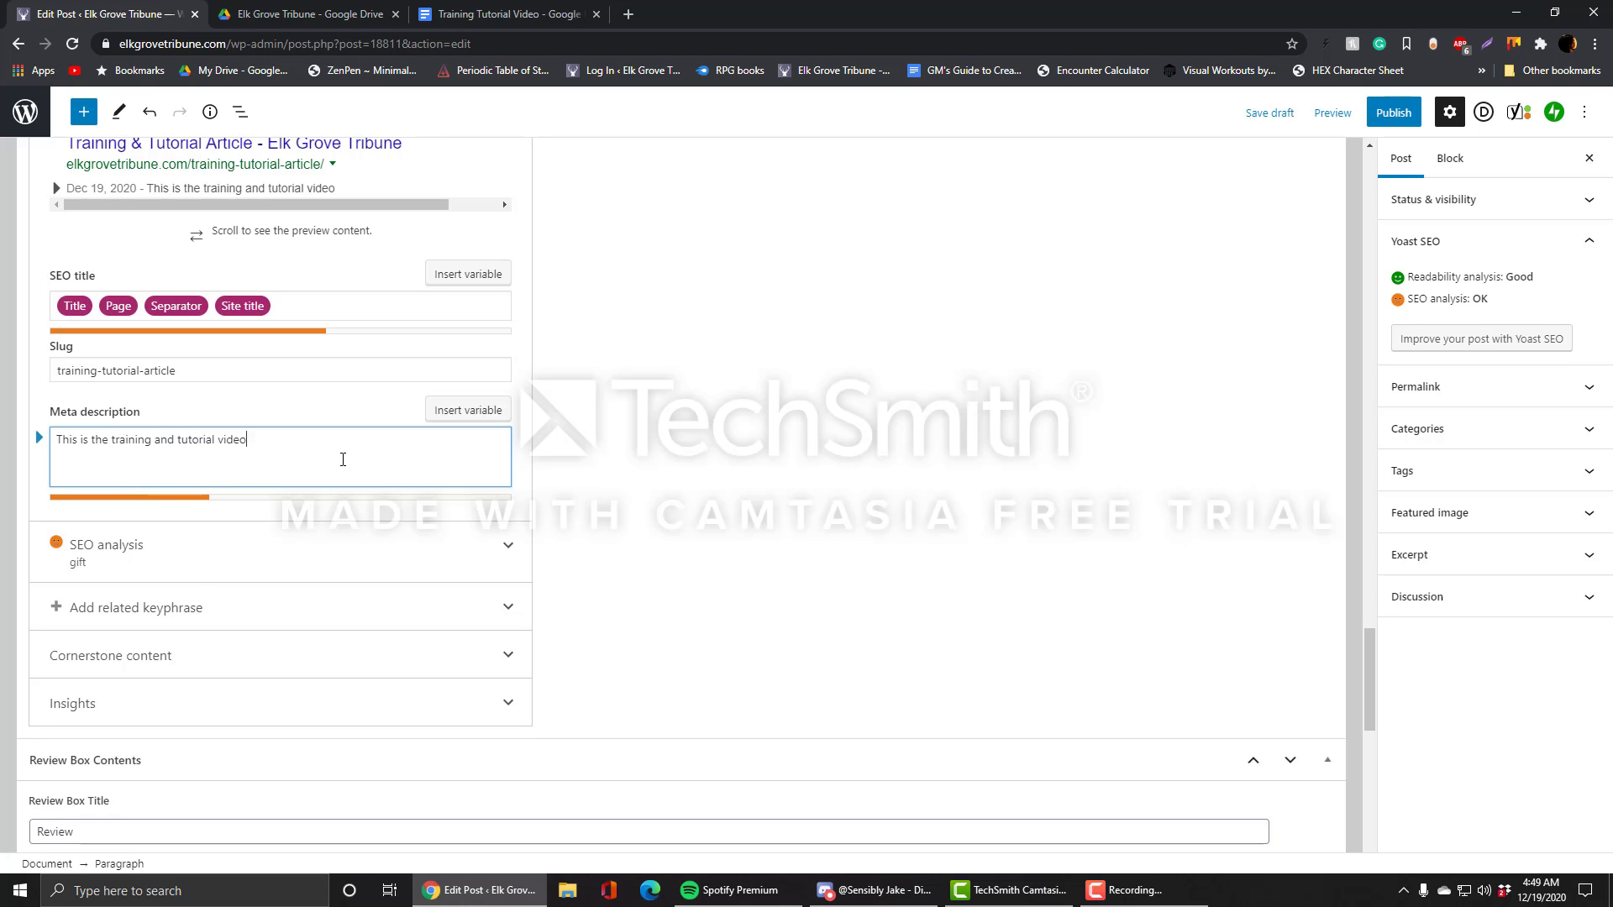
pyautogui.write('plus article.')
# Step: Extend the meta description with filler text to test its length indicator, and delete the filler again
pyautogui.write('Blah bla ')
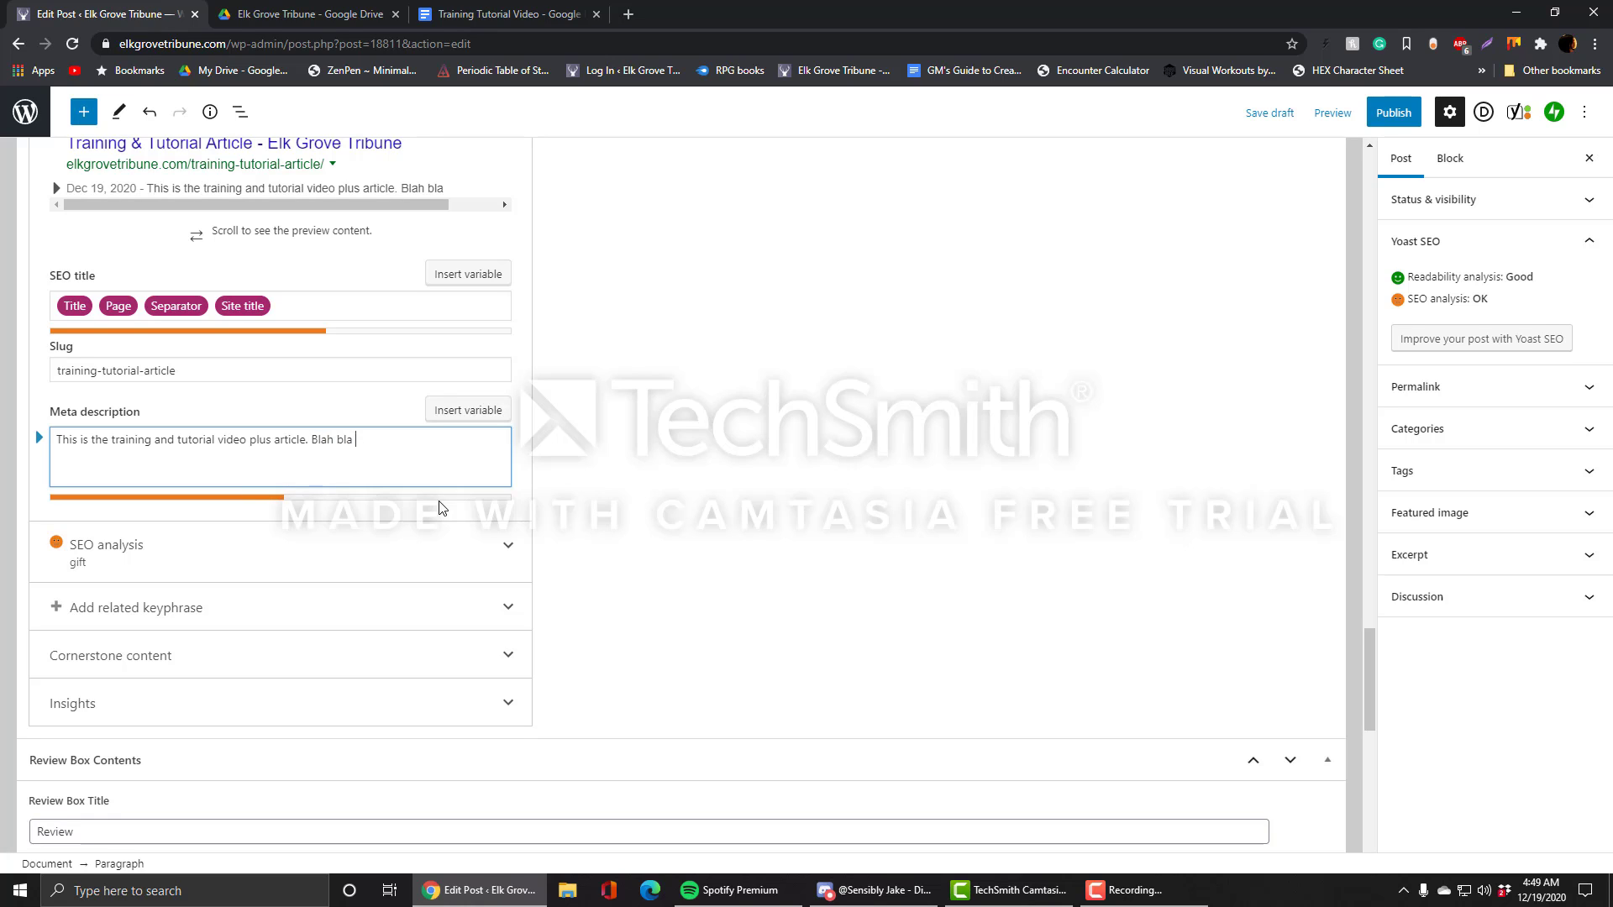
pyautogui.write('feawklenwaklgreajregnajgeje')
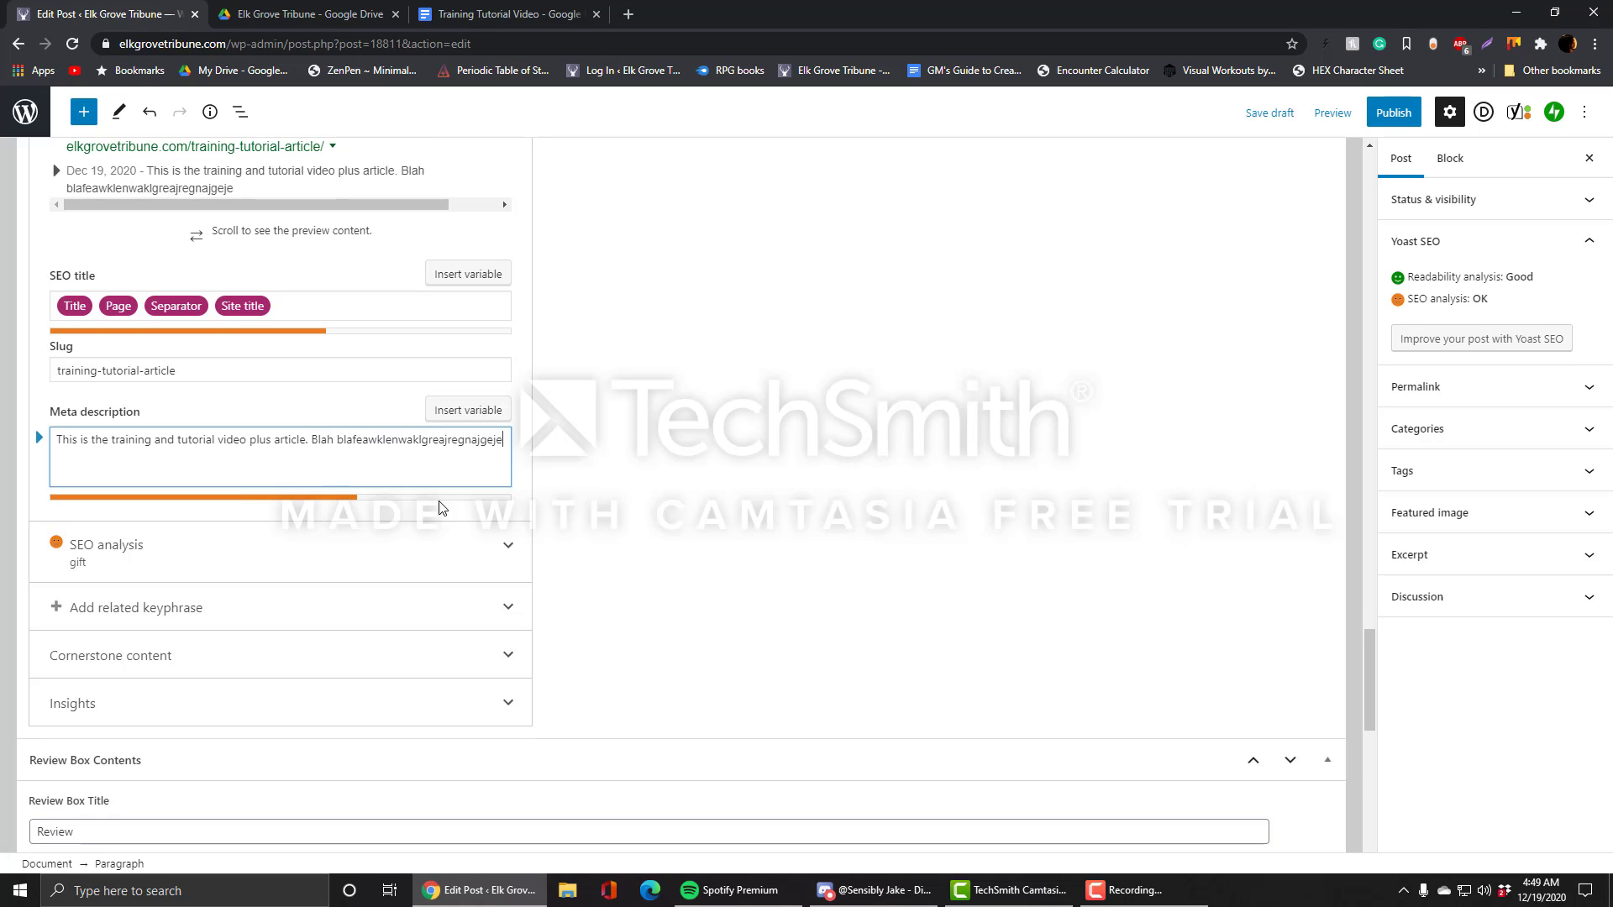
pyautogui.write('vedaaklgvnareljghraelkjgvnaerlgnarer')
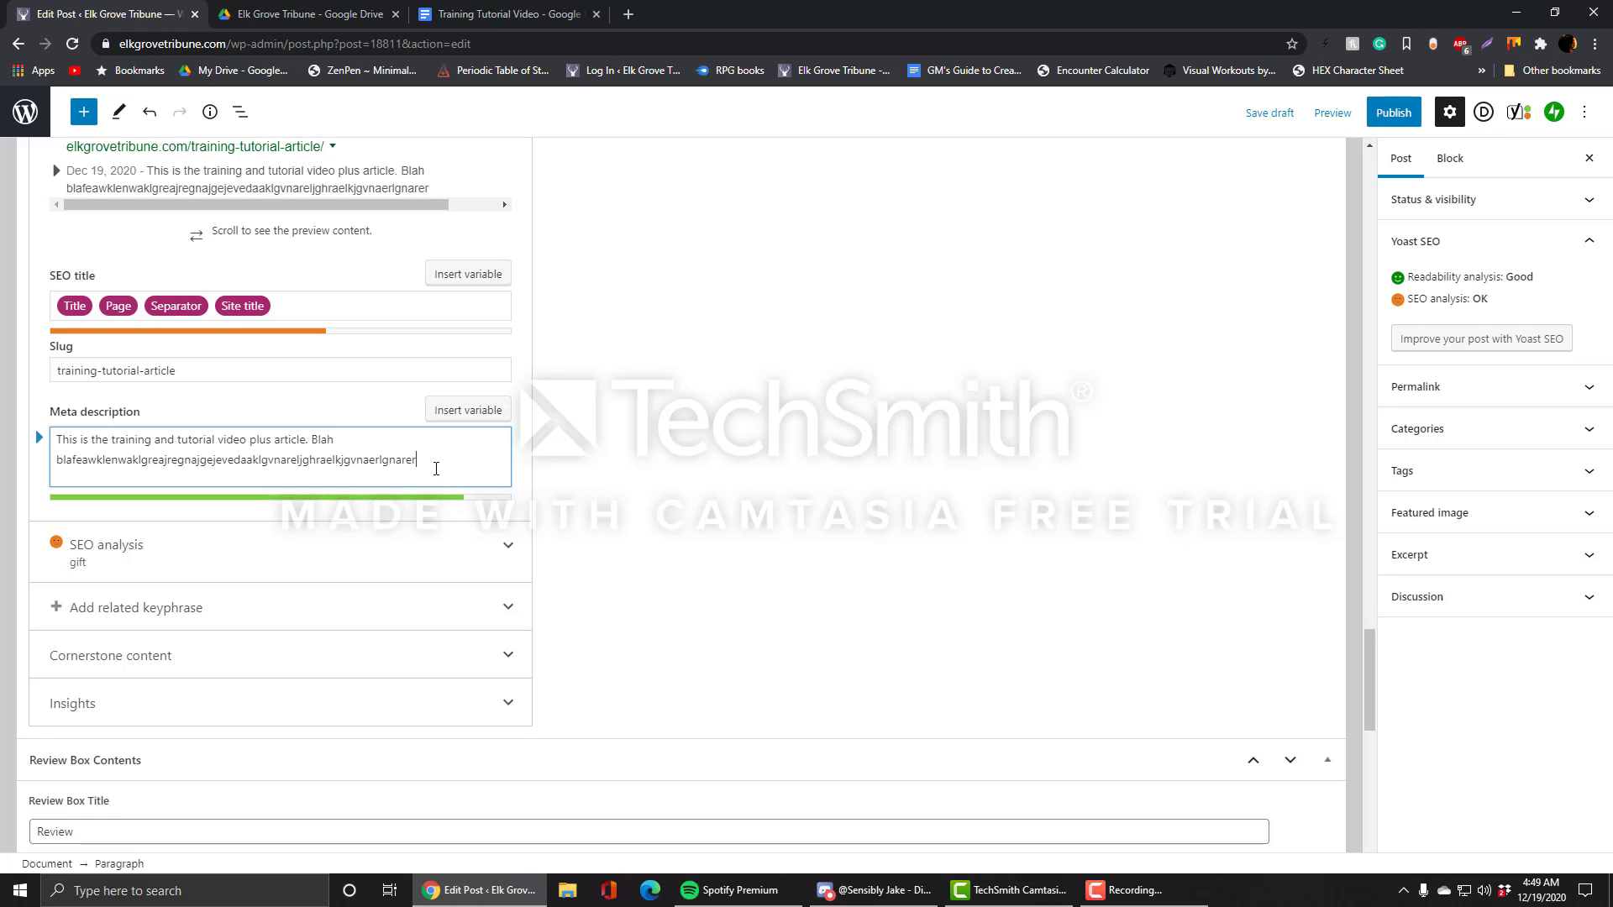
pyautogui.moveTo(417, 459); pyautogui.dragTo(315, 440)
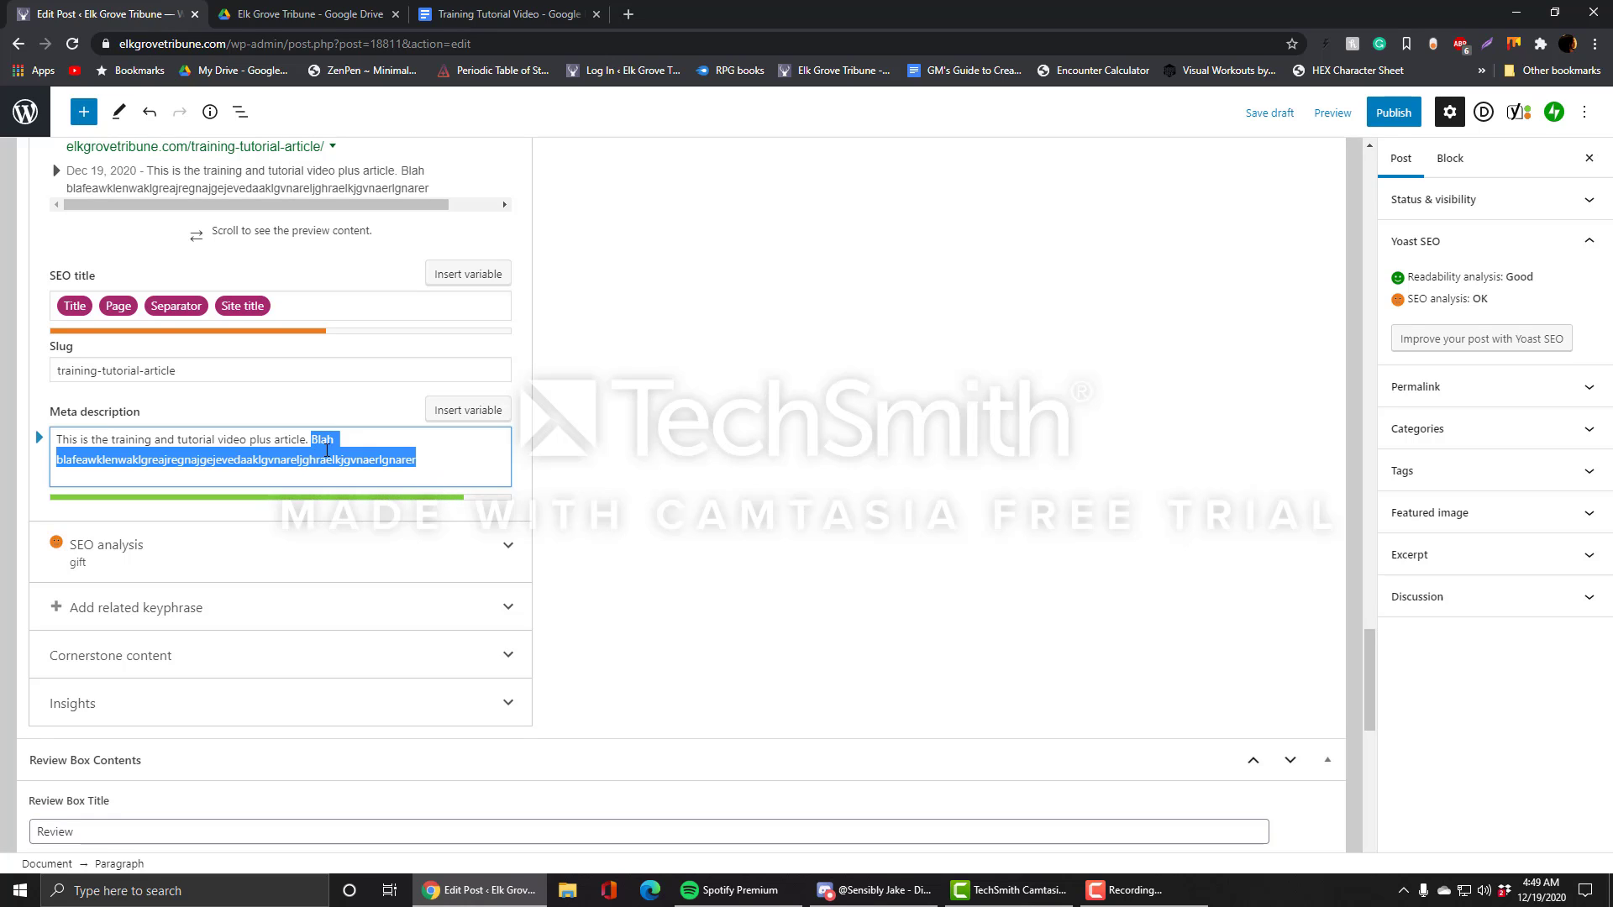
pyautogui.press('BackSpace')
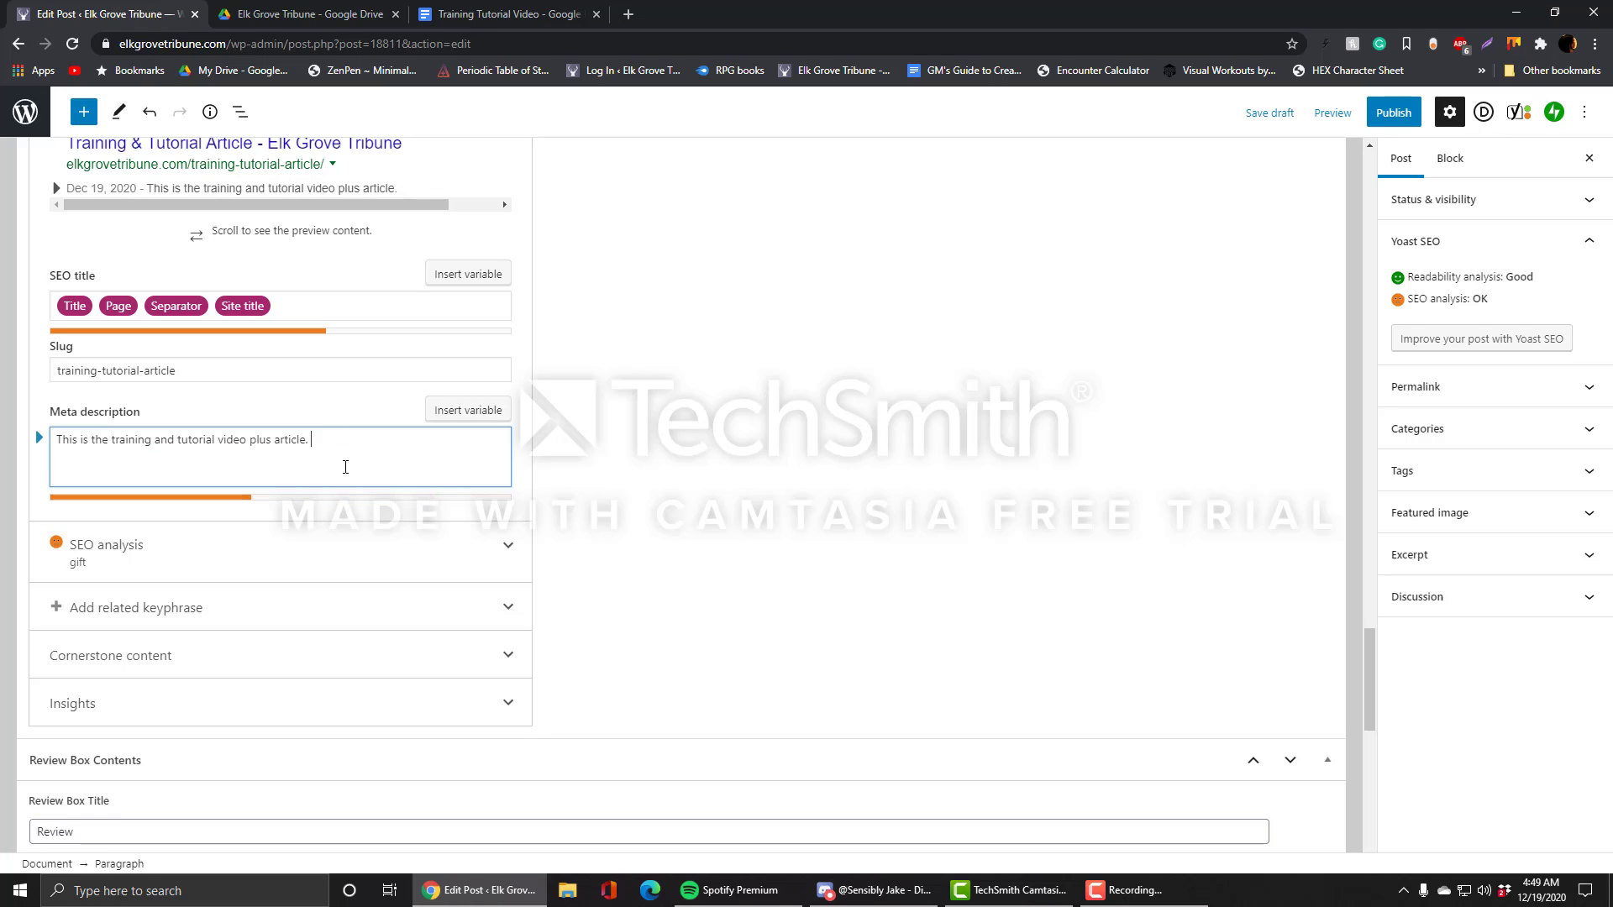
pyautogui.click(669, 514)
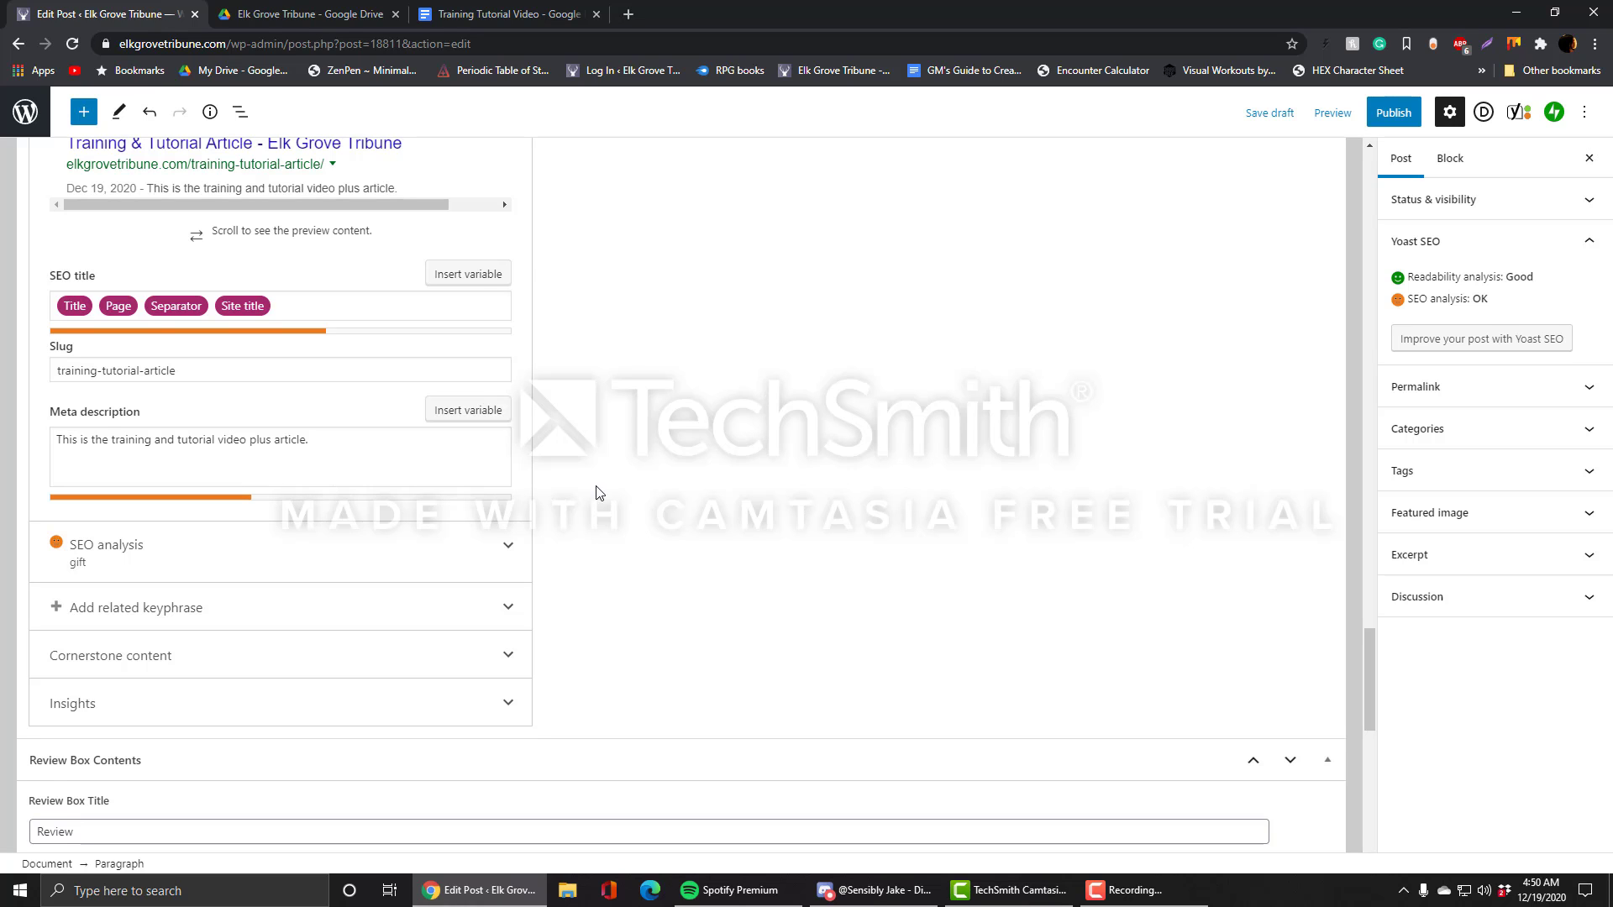
# Step: Expand the SEO analysis for the keyphrase "gift" and read through its problems, improvements and good results
pyautogui.scroll(1, 655, 502)
pyautogui.scroll(2, 454, 471)
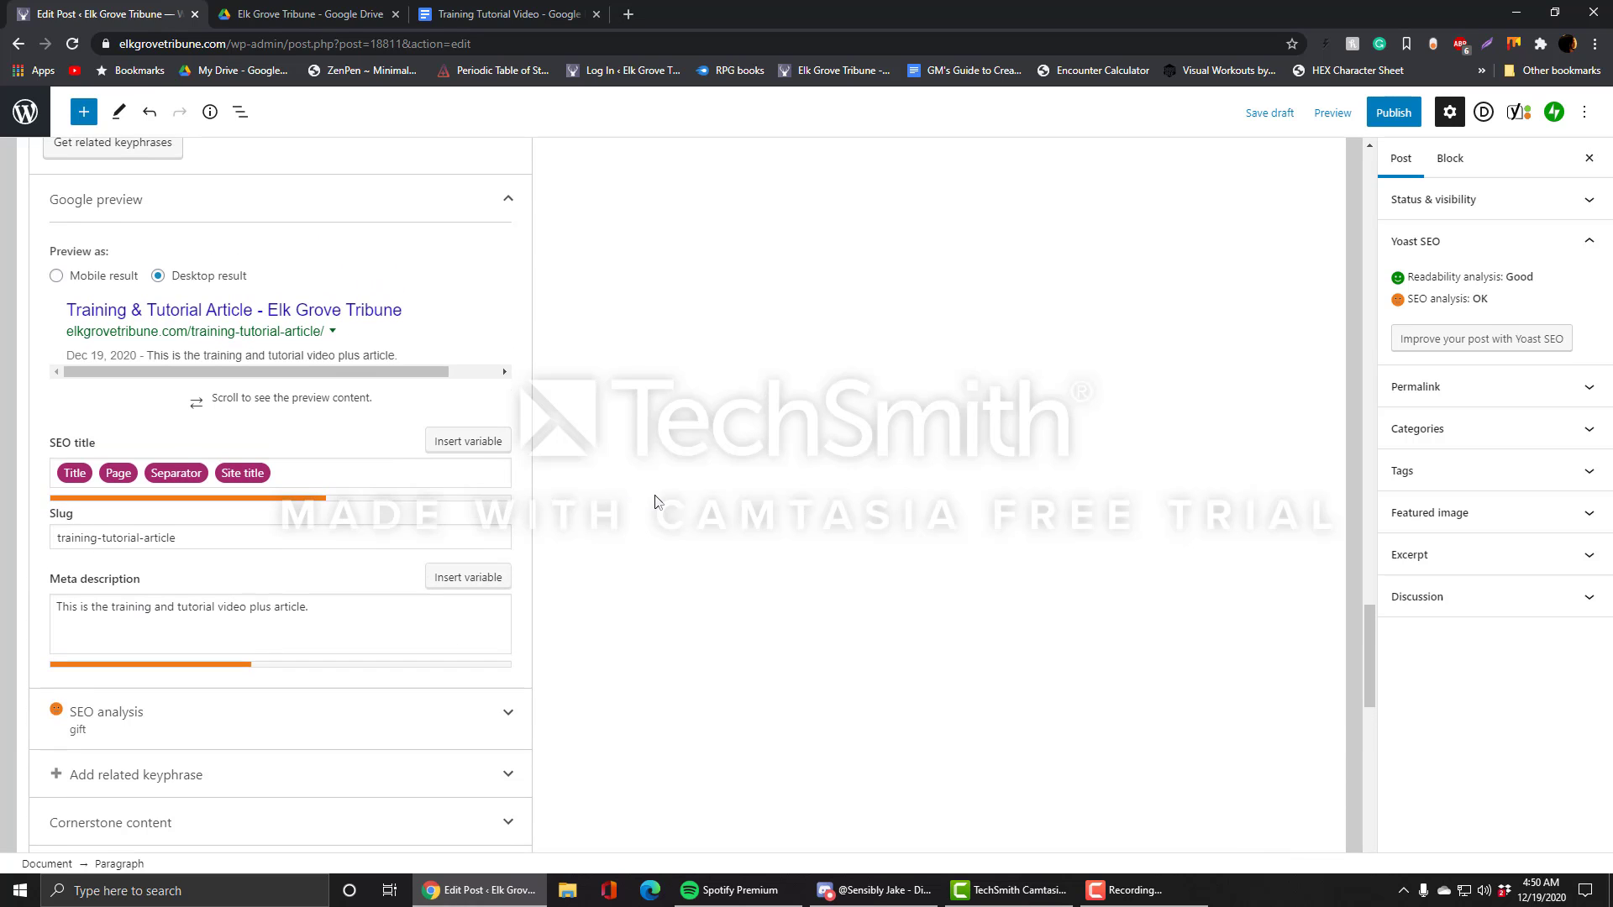
pyautogui.scroll(-4, 269, 541)
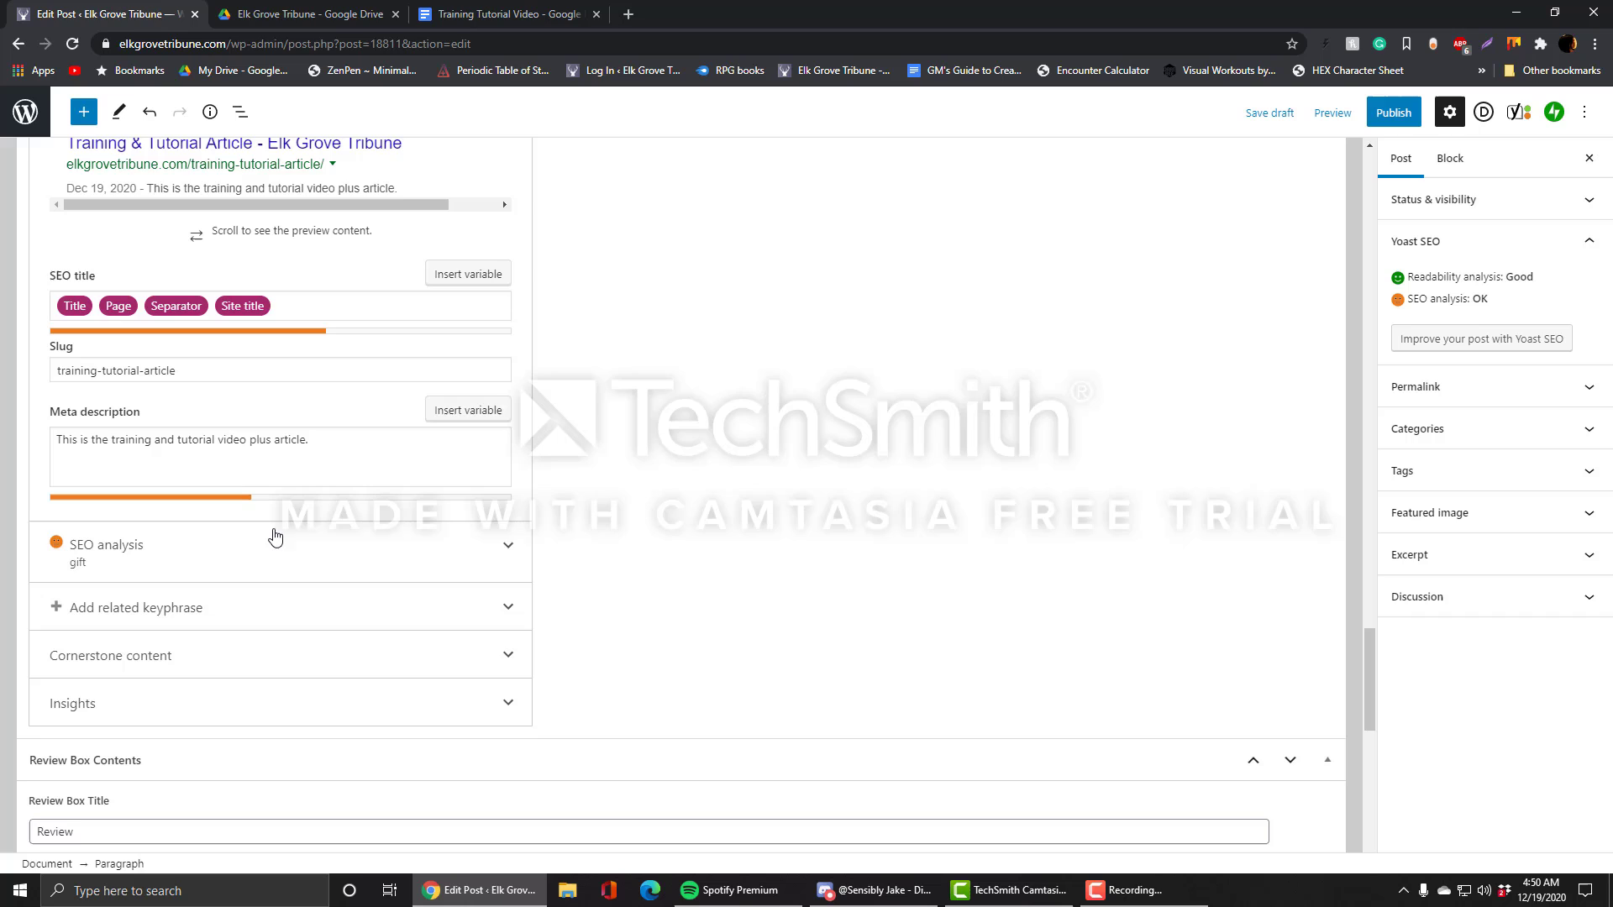
pyautogui.click(508, 555)
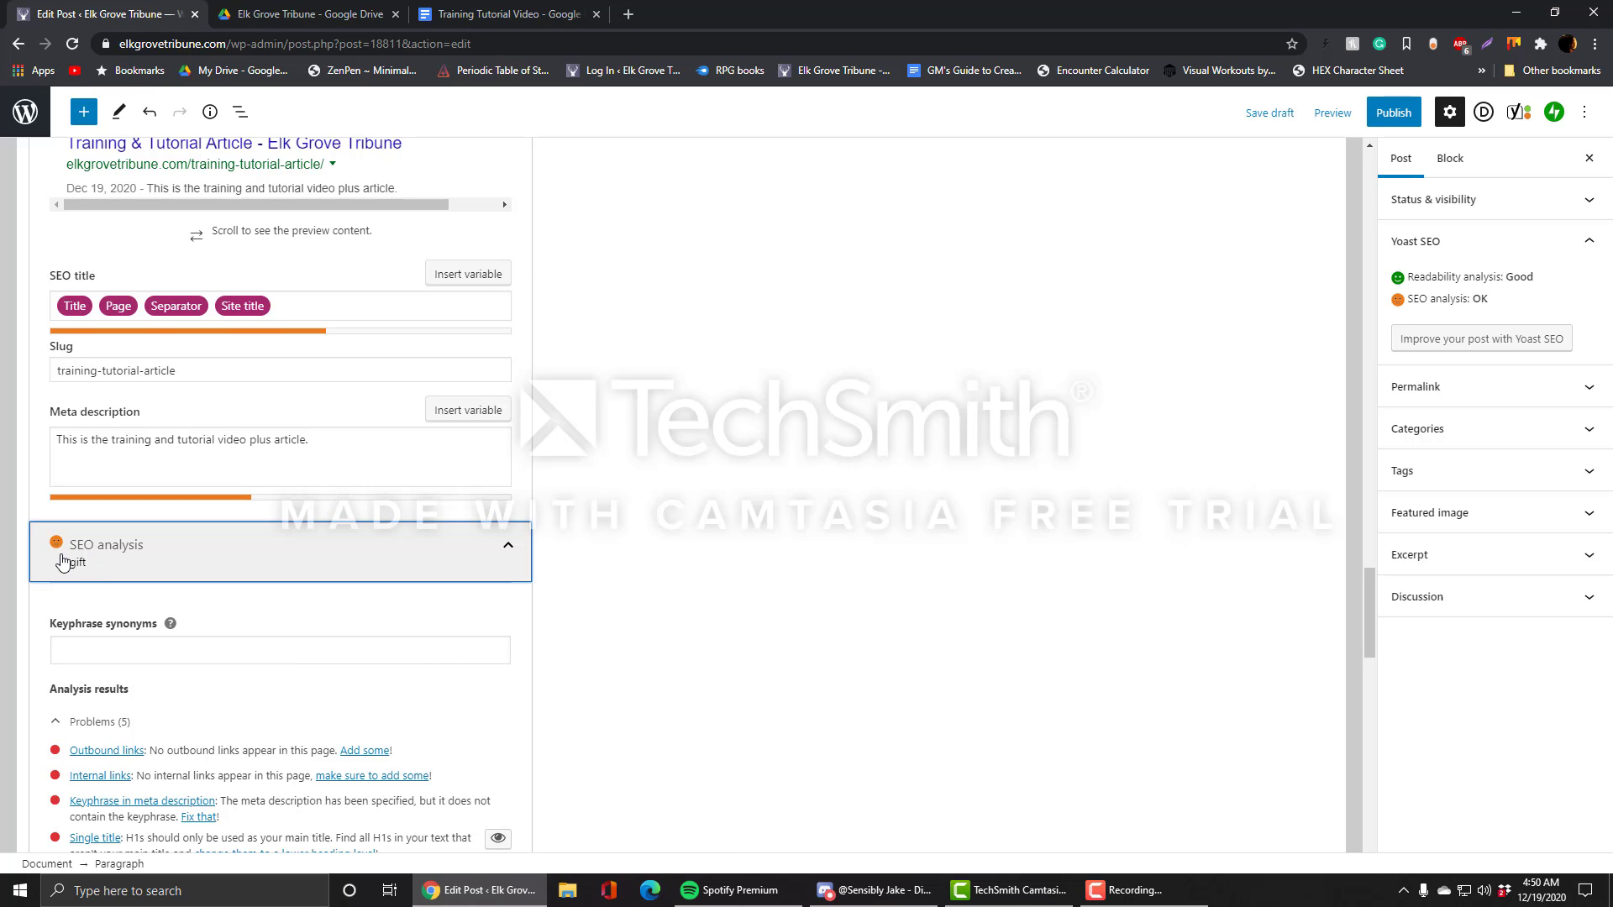
pyautogui.scroll(-4, 714, 558)
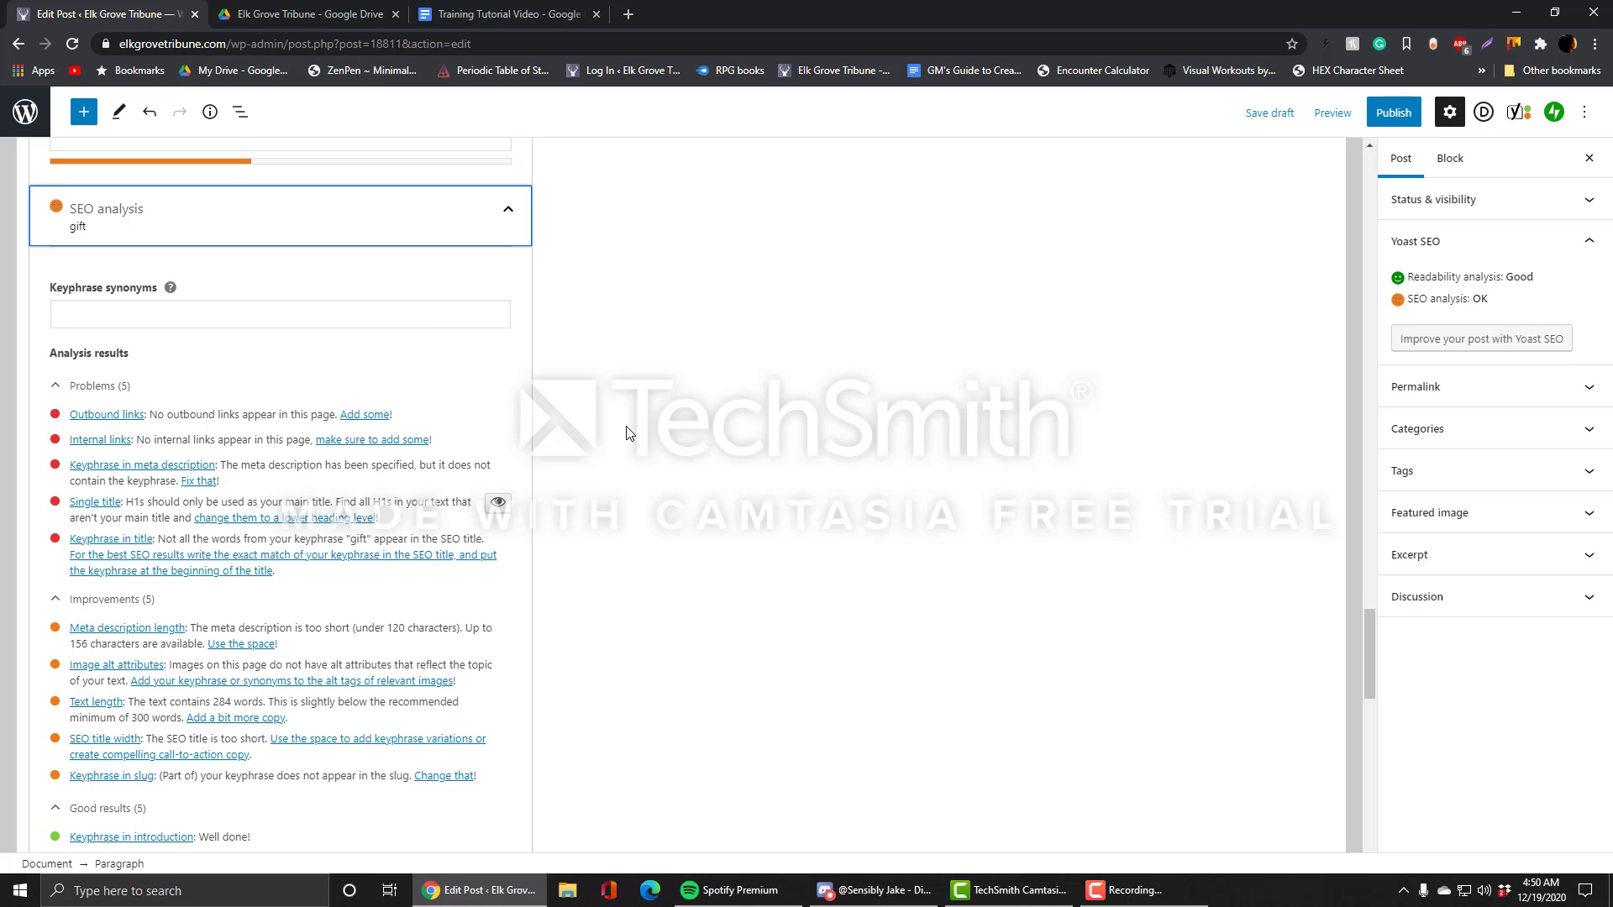
pyautogui.scroll(3, 628, 430)
pyautogui.scroll(-3, 629, 433)
pyautogui.scroll(-2, 279, 498)
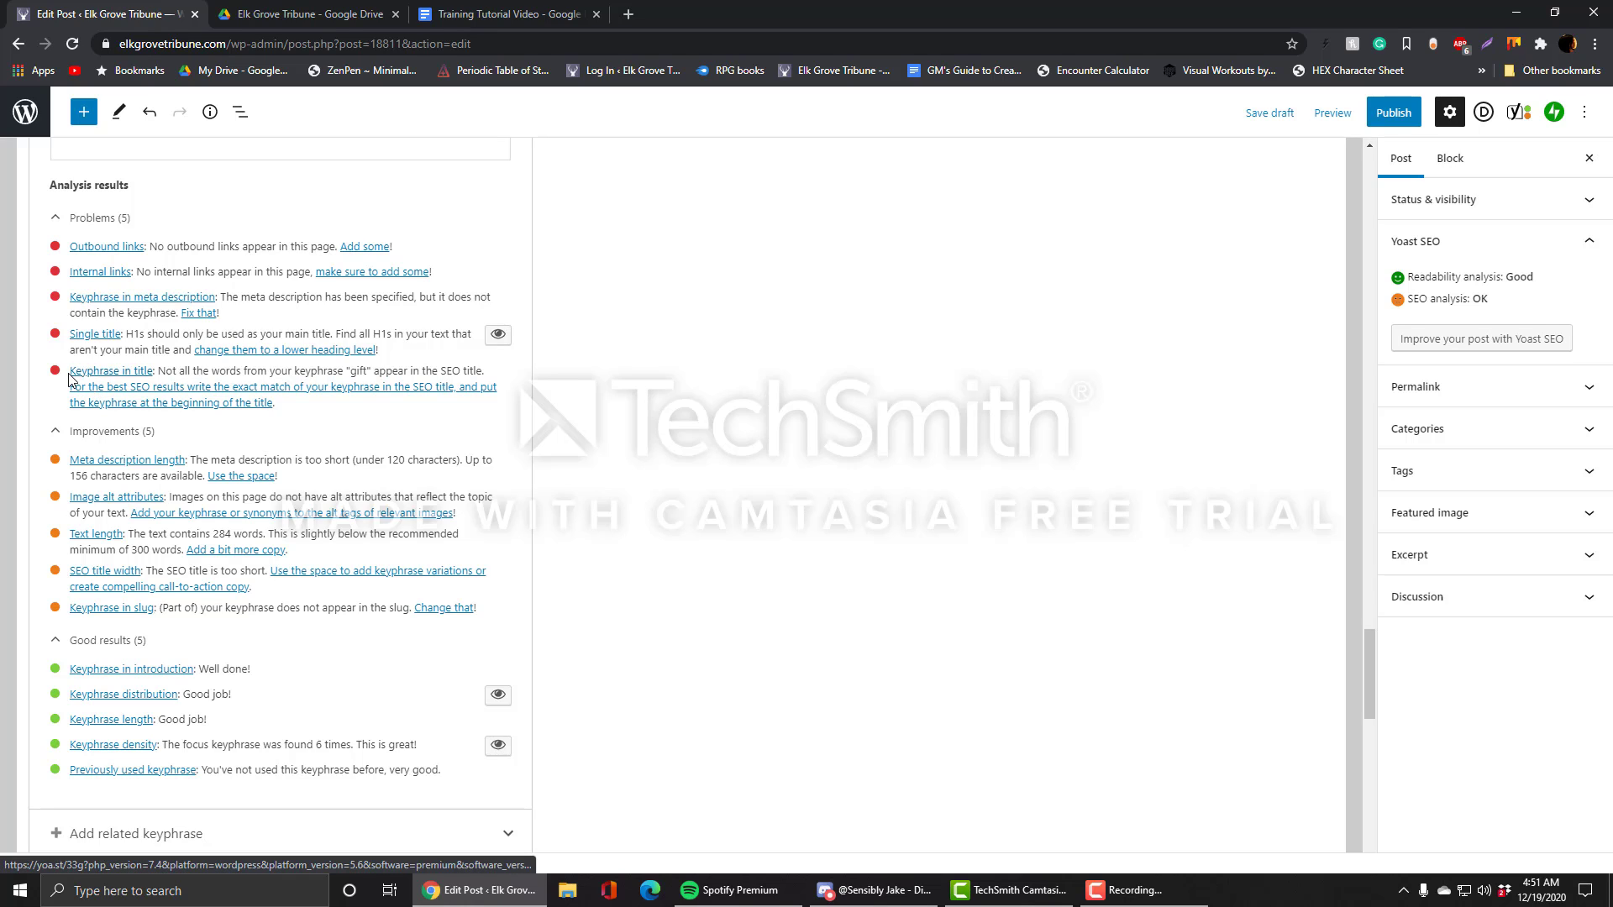
pyautogui.scroll(-1, 151, 404)
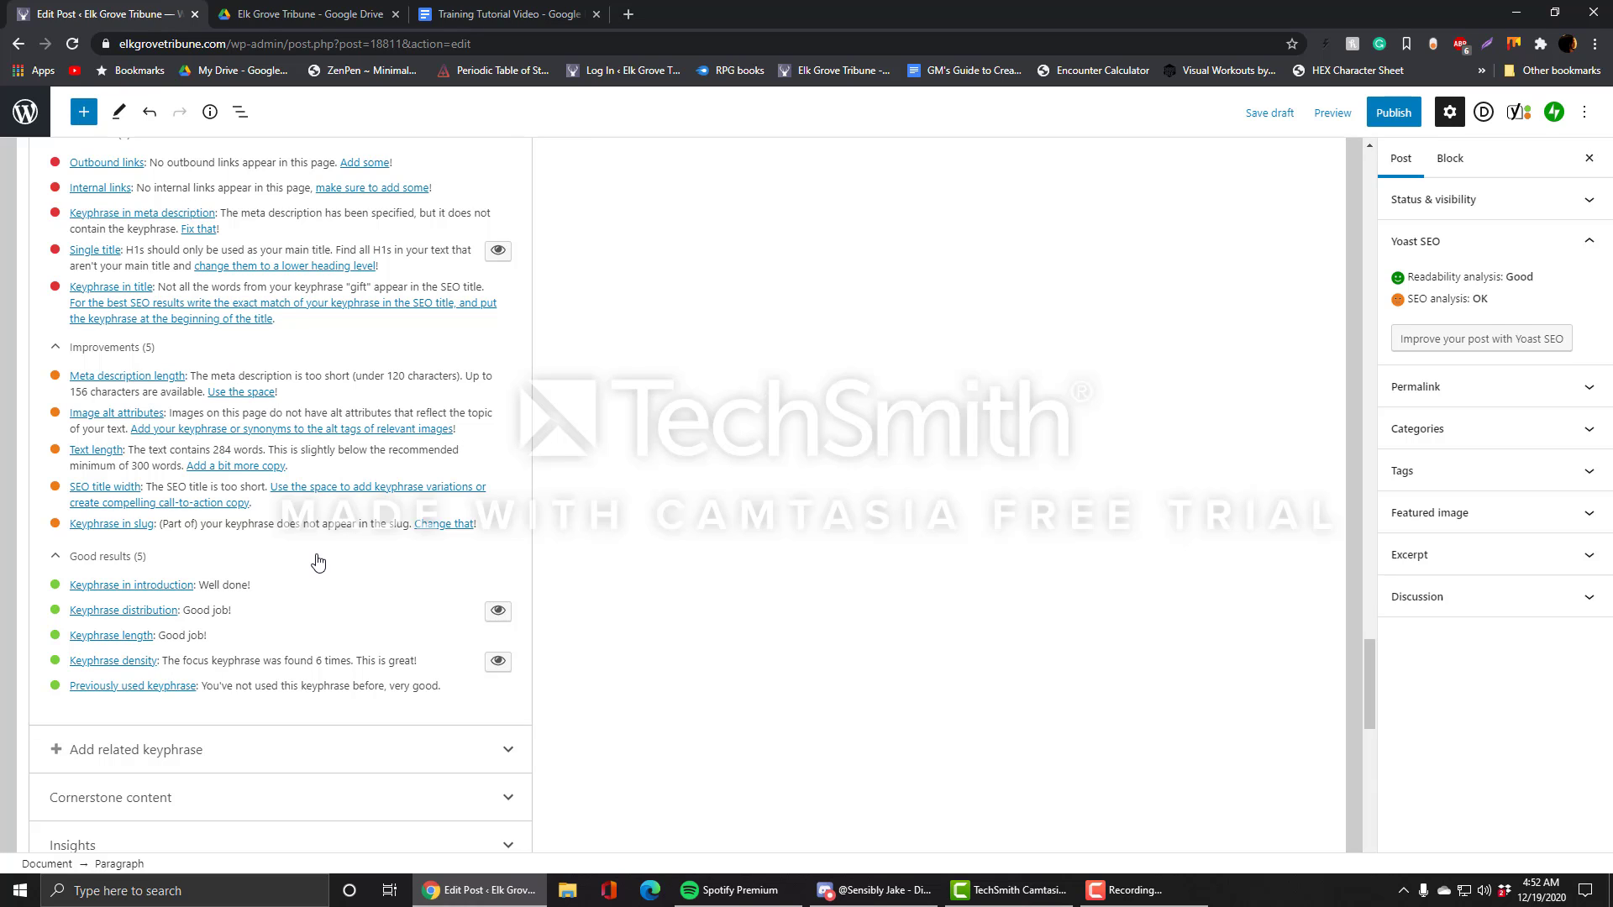
pyautogui.scroll(1, 304, 543)
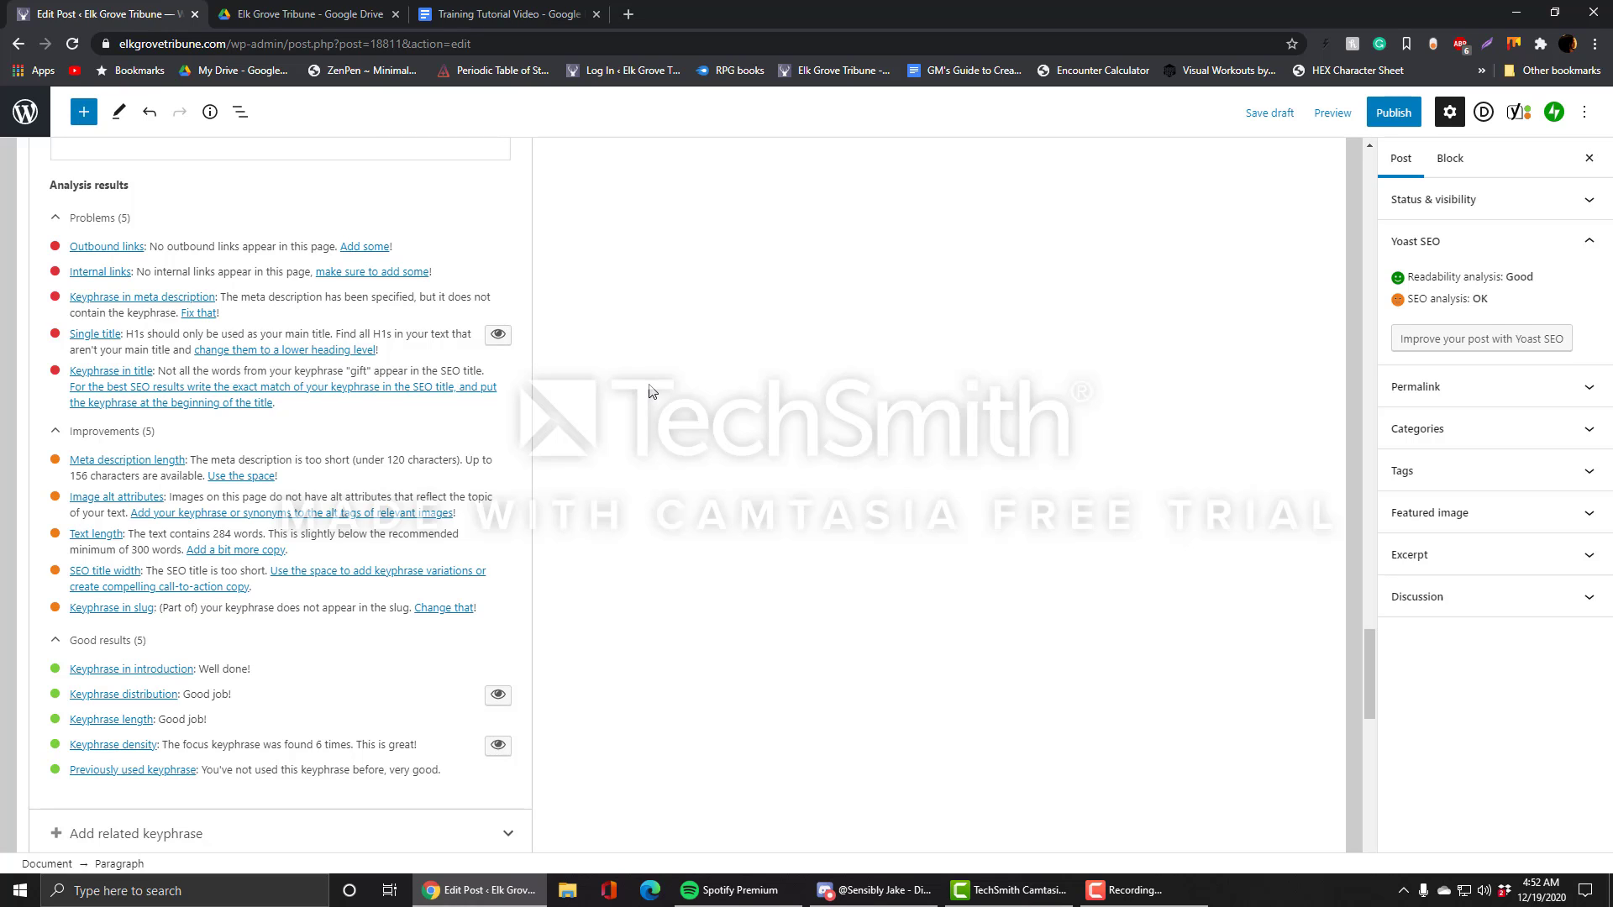
pyautogui.scroll(-2, 649, 391)
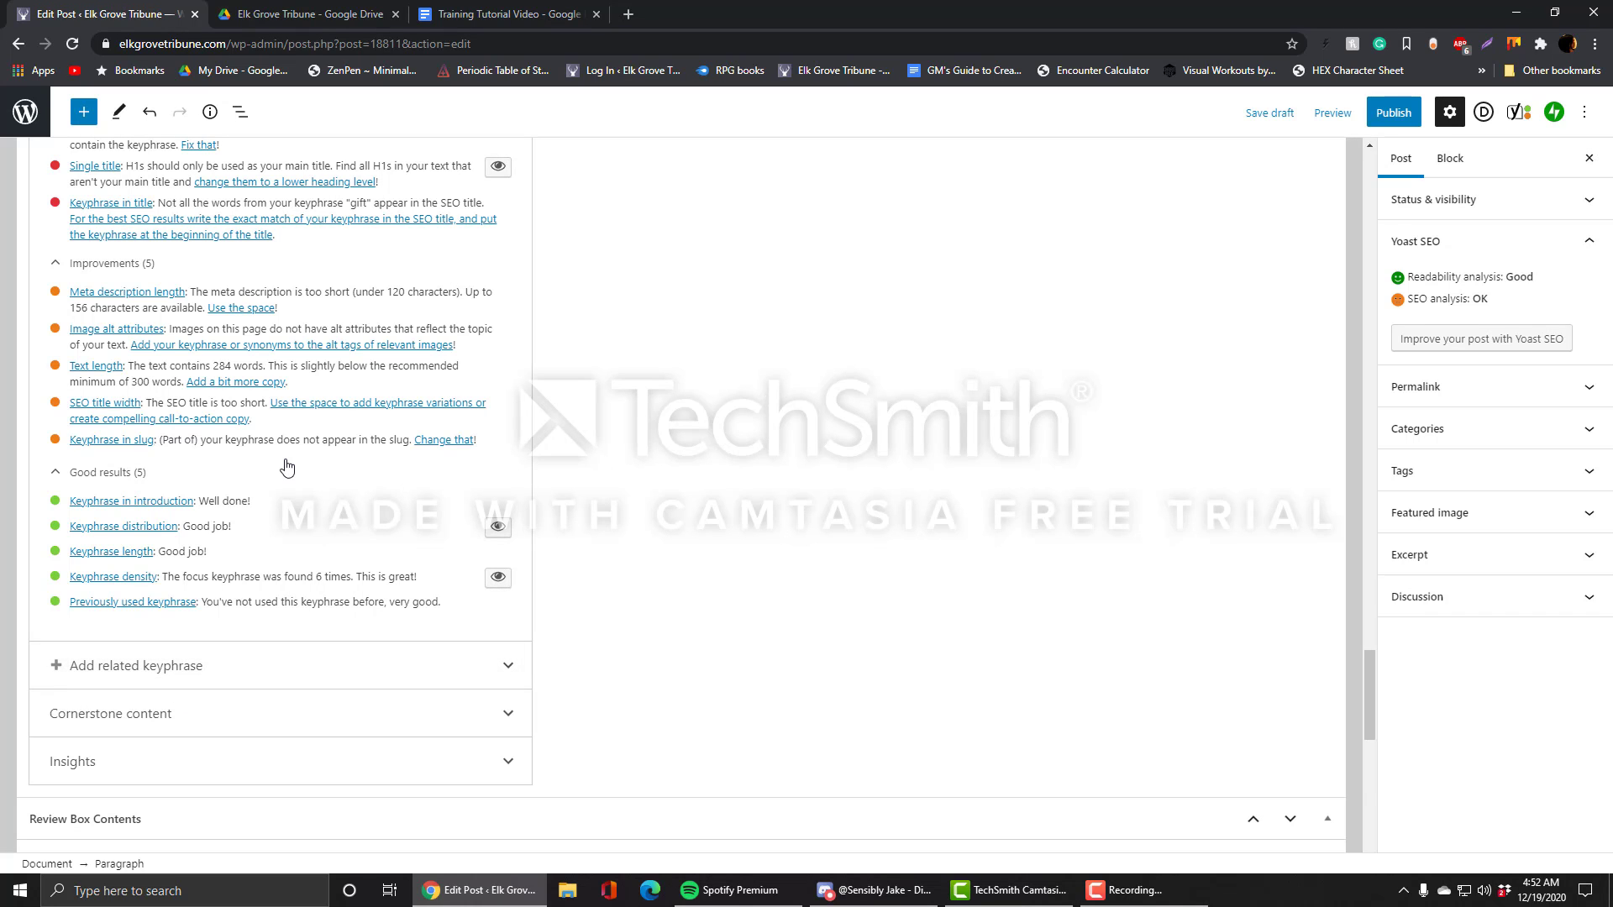
pyautogui.scroll(3, 618, 413)
pyautogui.scroll(-2, 617, 413)
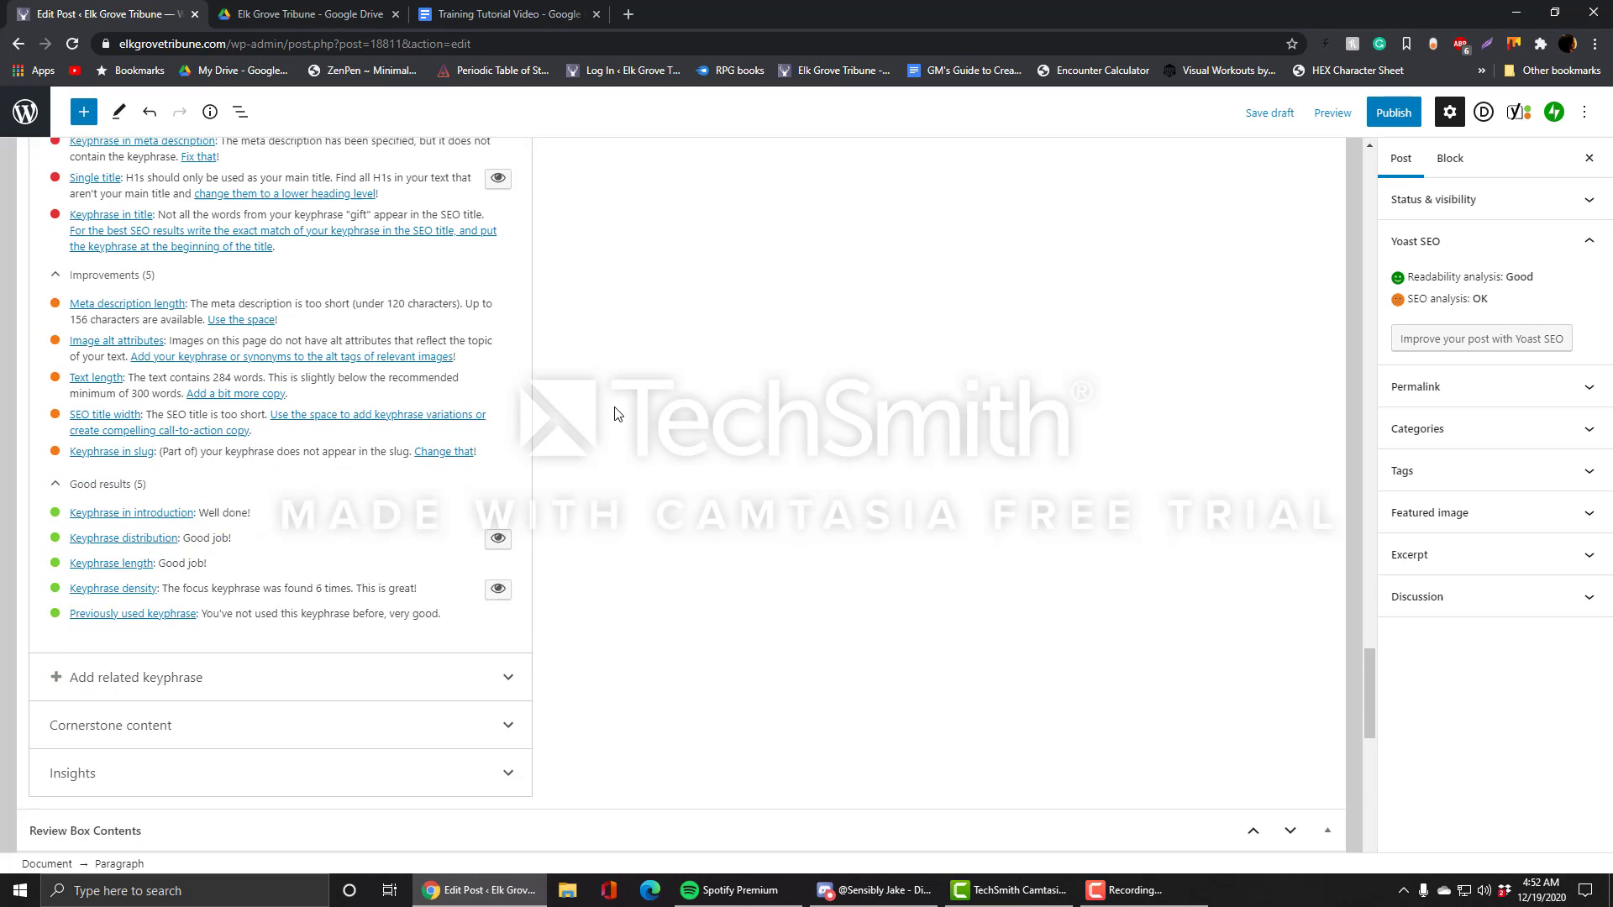
# Step: Briefly expand the cornerstone content section below the SEO analysis, and collapse it
pyautogui.scroll(-3, 617, 414)
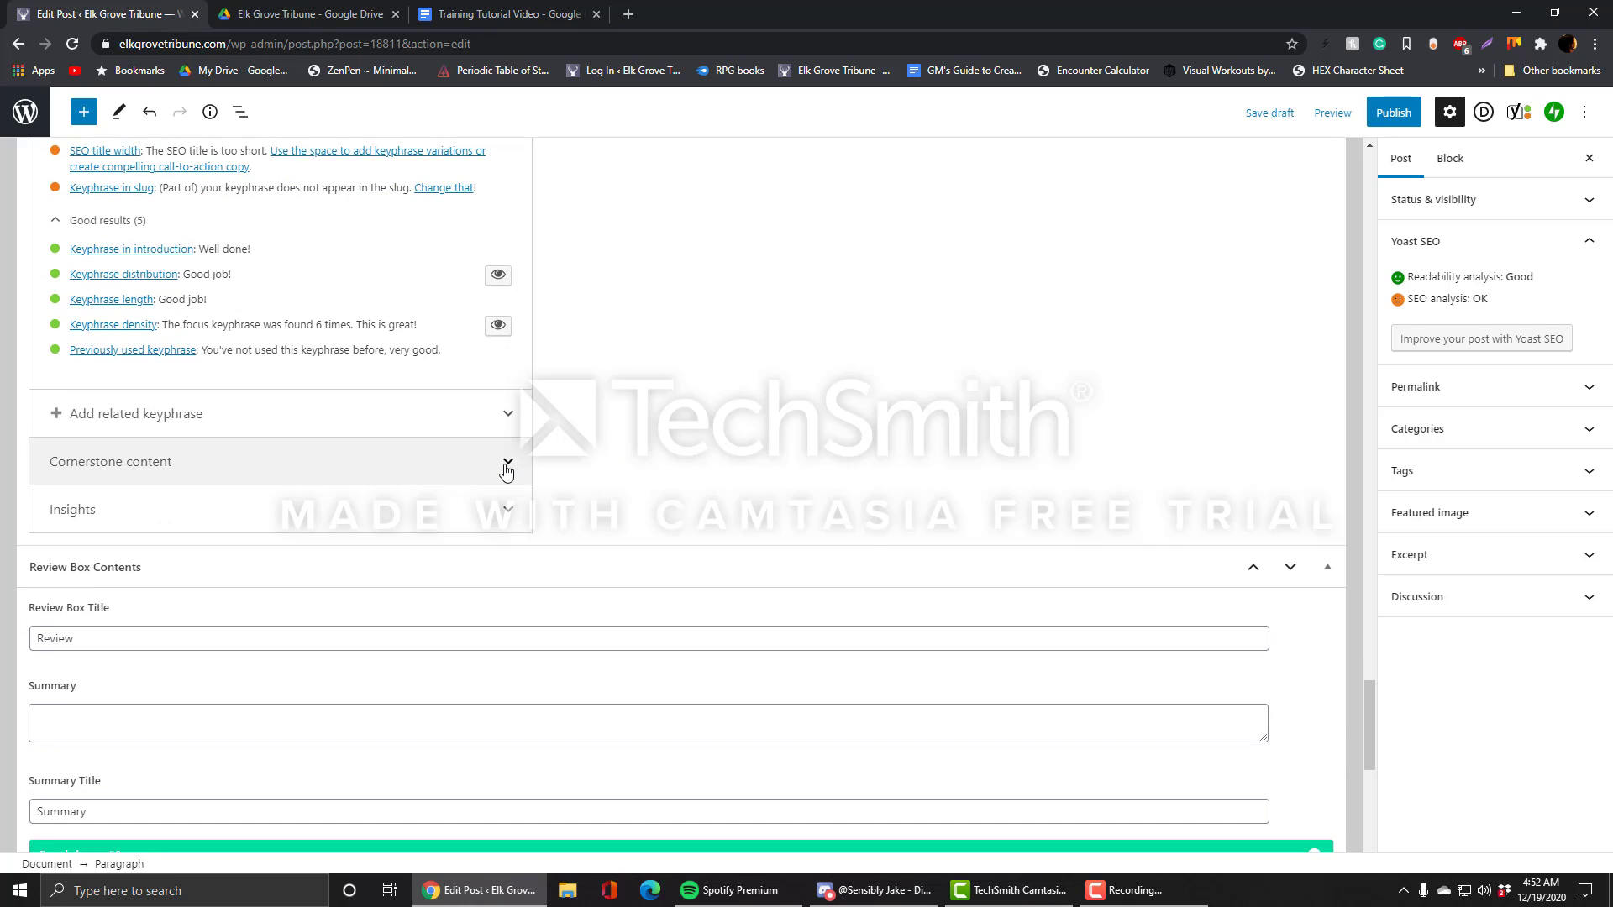
pyautogui.click(506, 469)
pyautogui.click(519, 463)
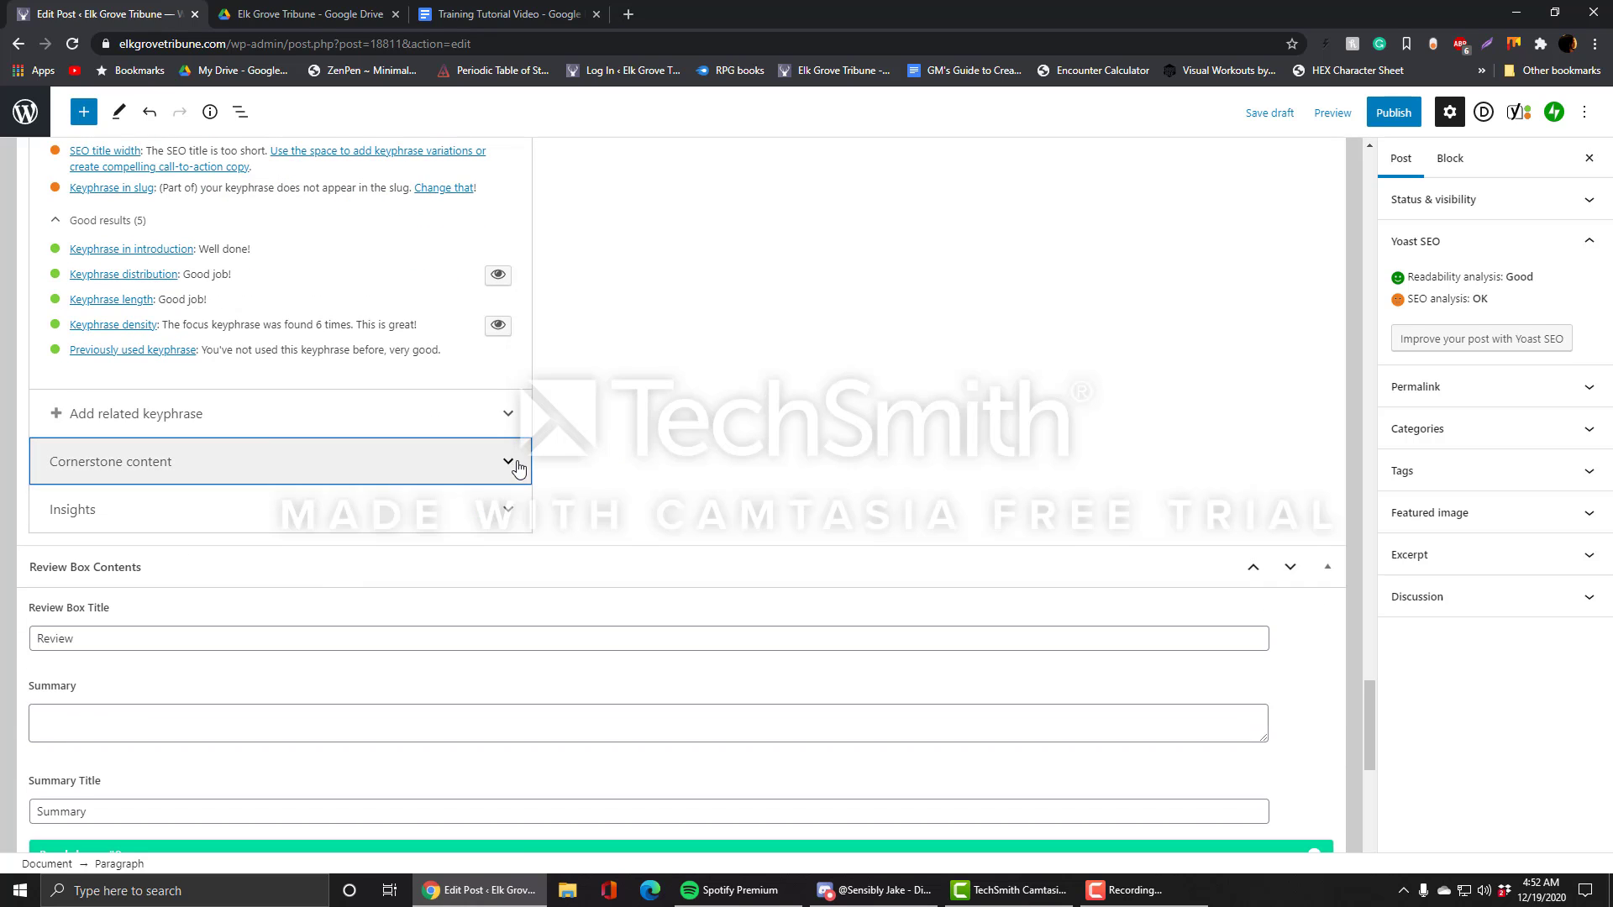
# Step: Briefly expand and collapse the Insights section, and look over the Review Box Contents and Format settings below it
pyautogui.click(509, 521)
pyautogui.click(529, 526)
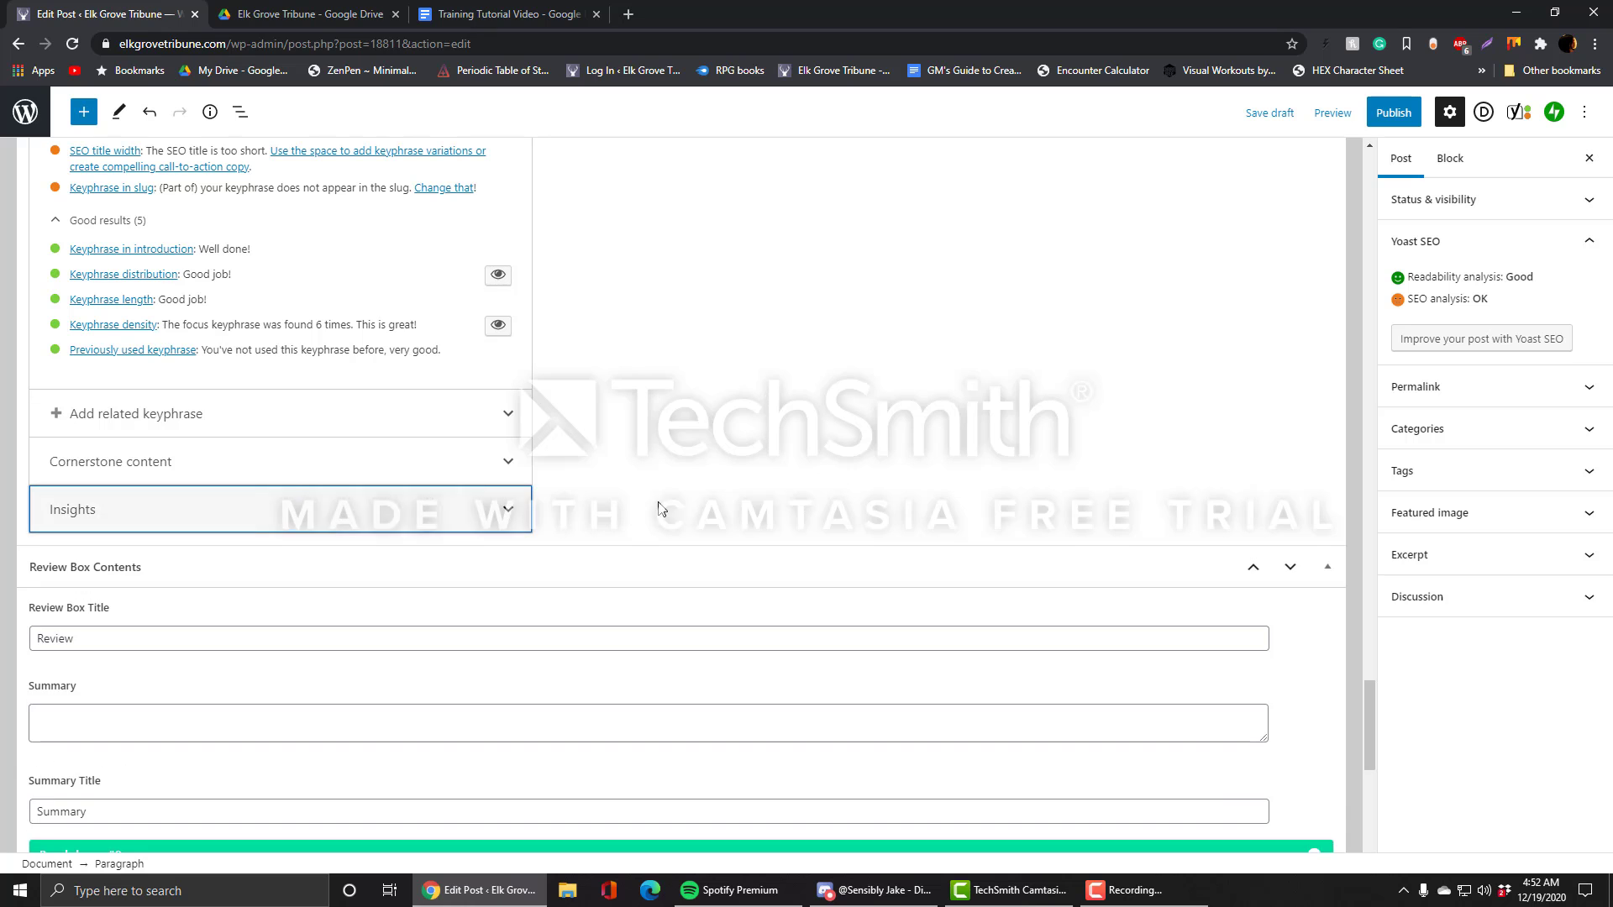
pyautogui.scroll(-4, 361, 398)
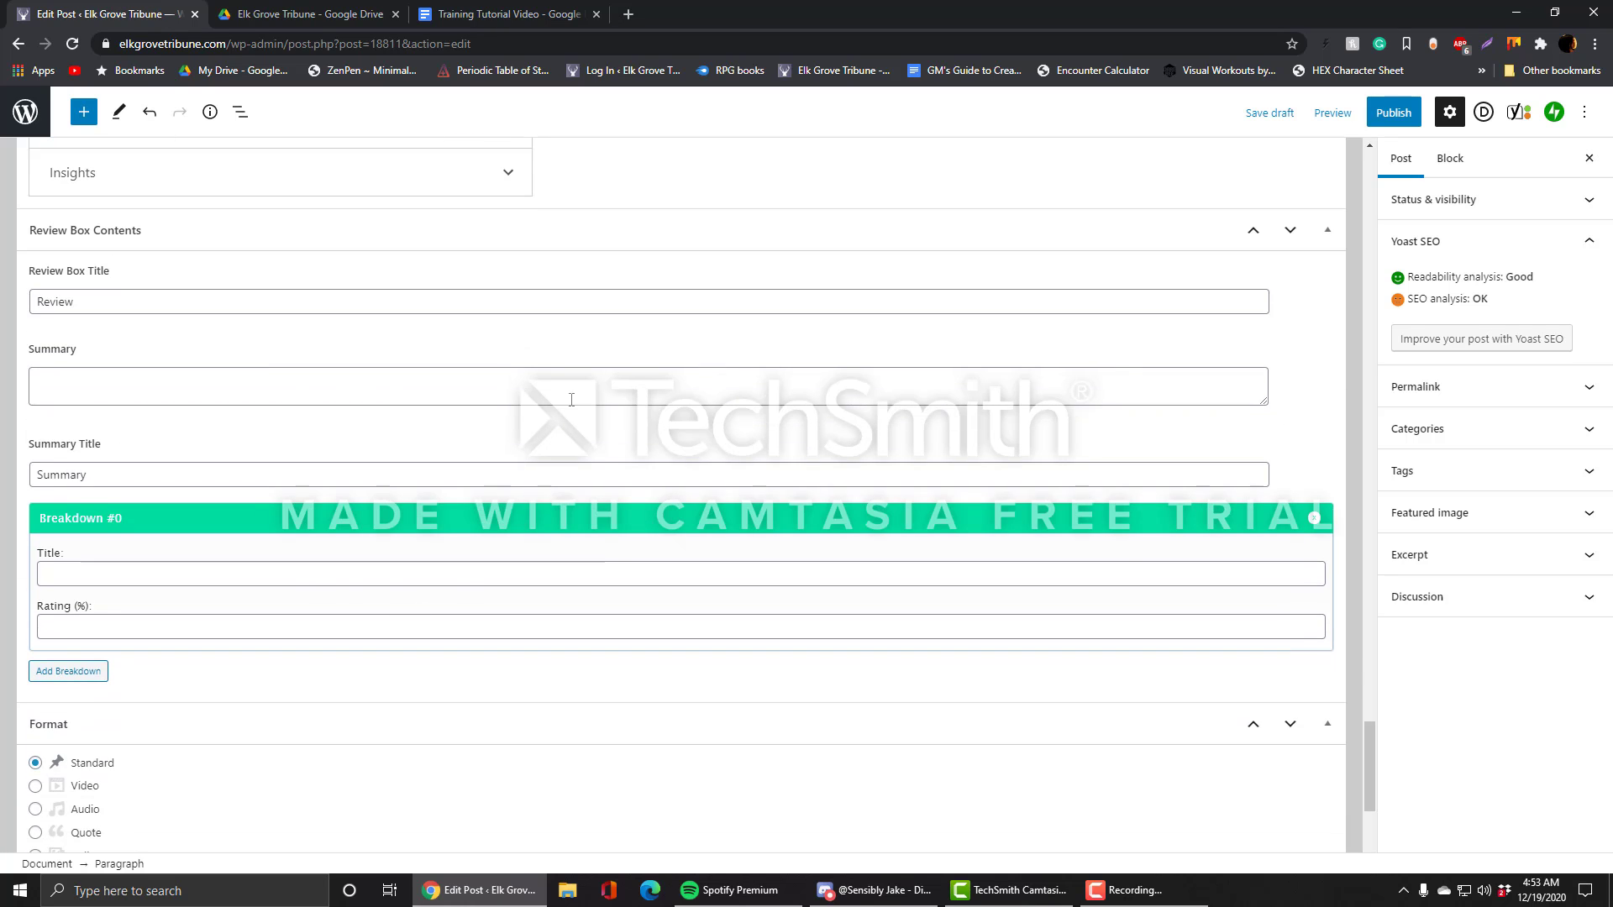
pyautogui.scroll(-5, 496, 521)
pyautogui.scroll(20, 528, 454)
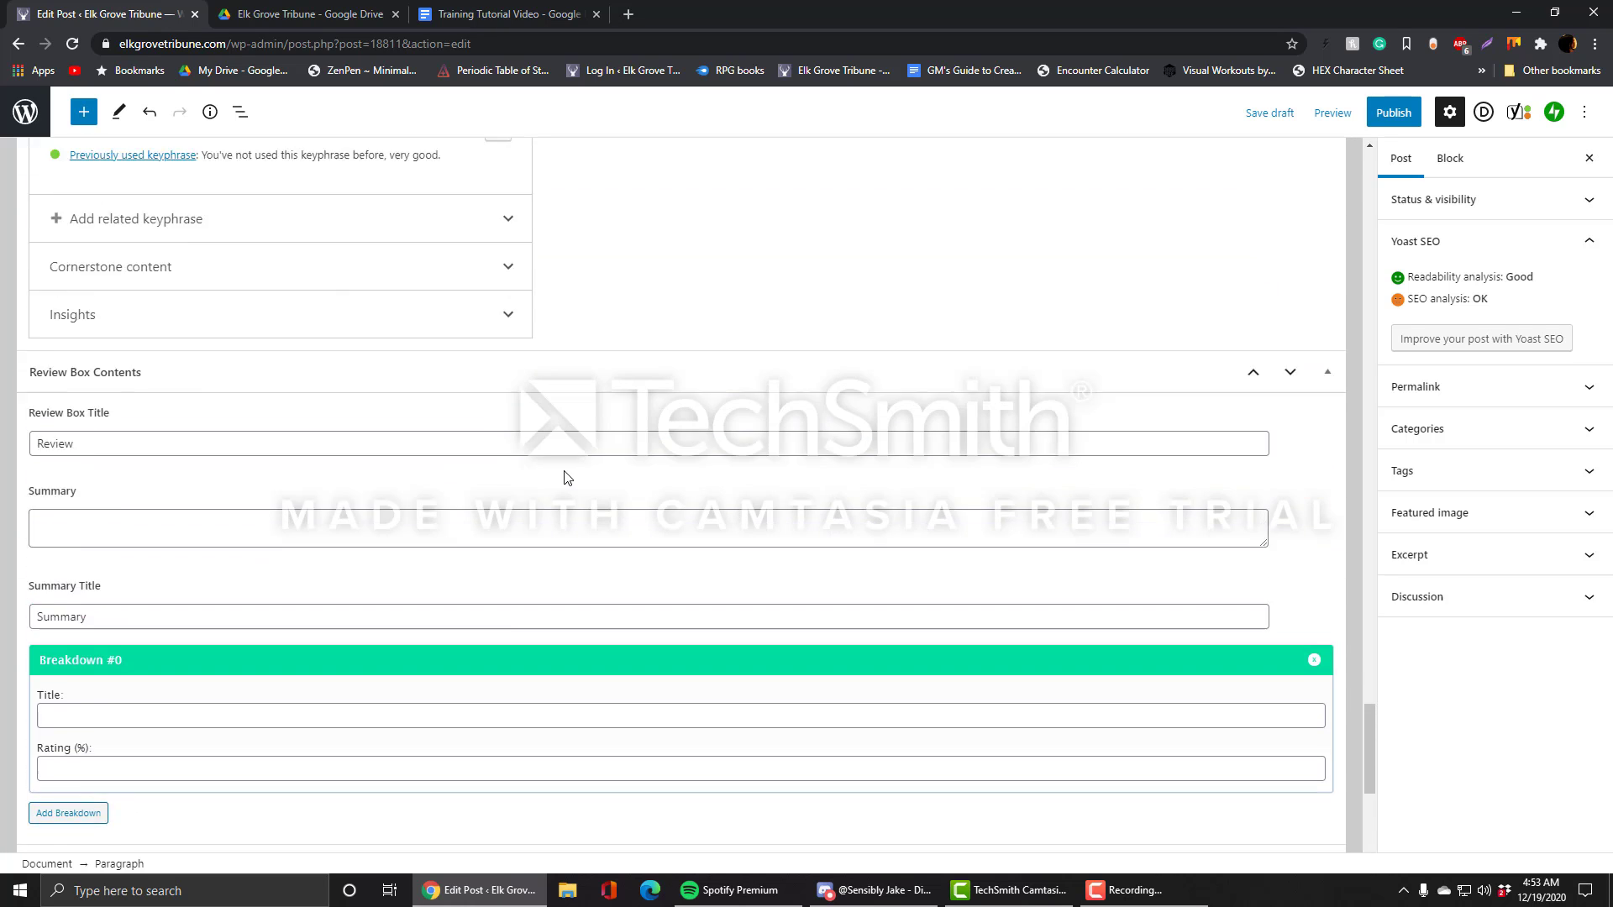
pyautogui.scroll(15, 827, 485)
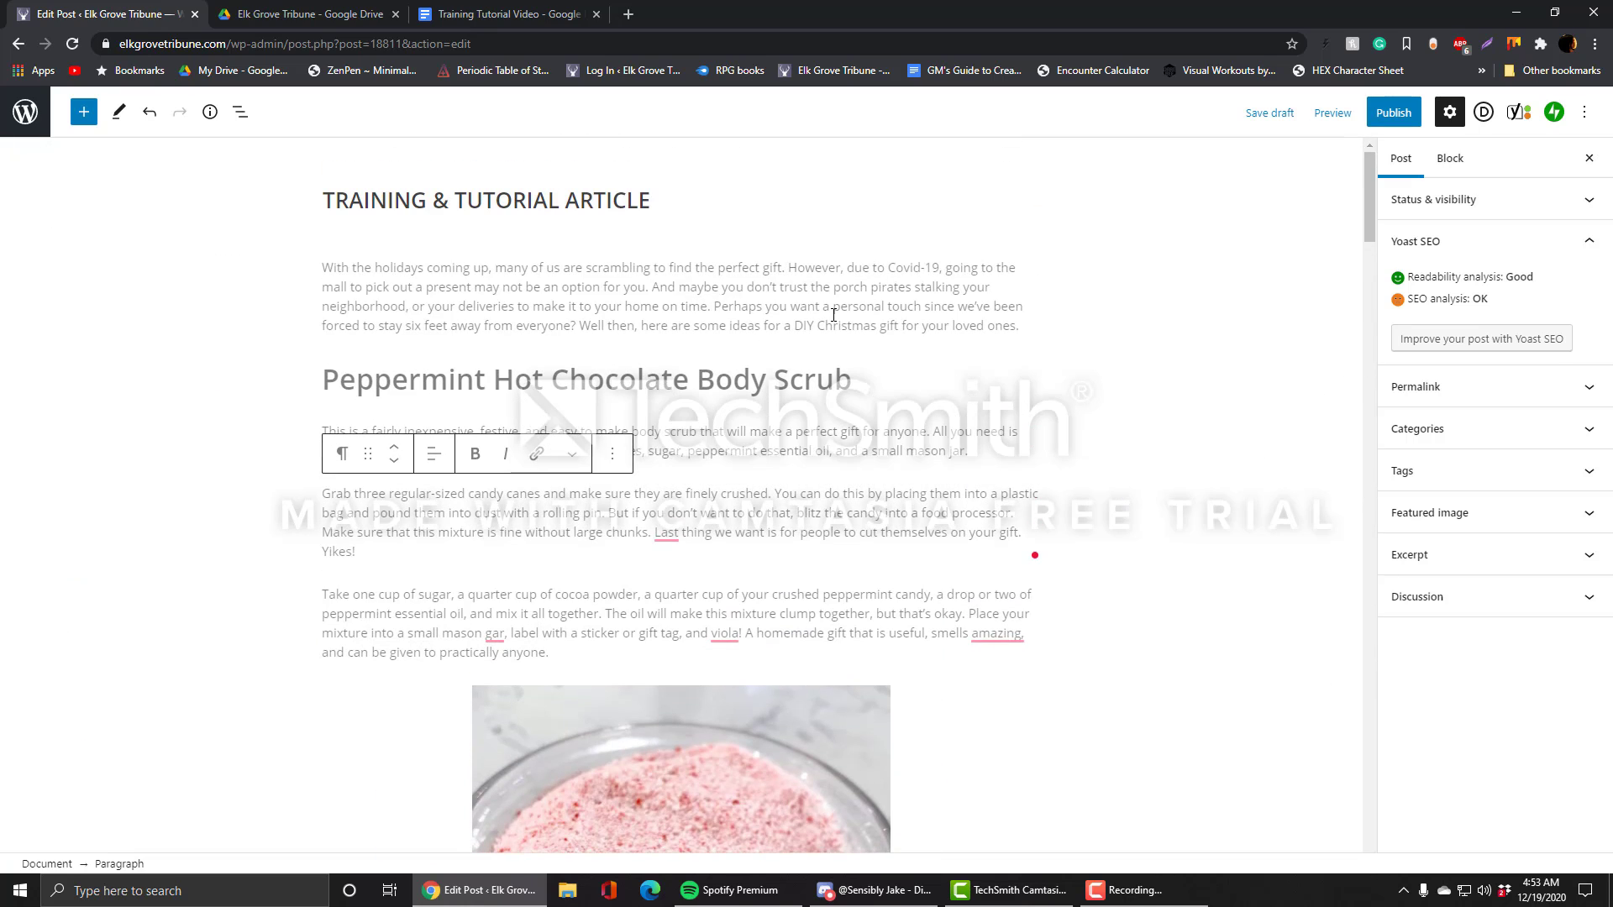
# Step: Return to the beginning of the article and open its preview in a new tab
pyautogui.click(832, 315)
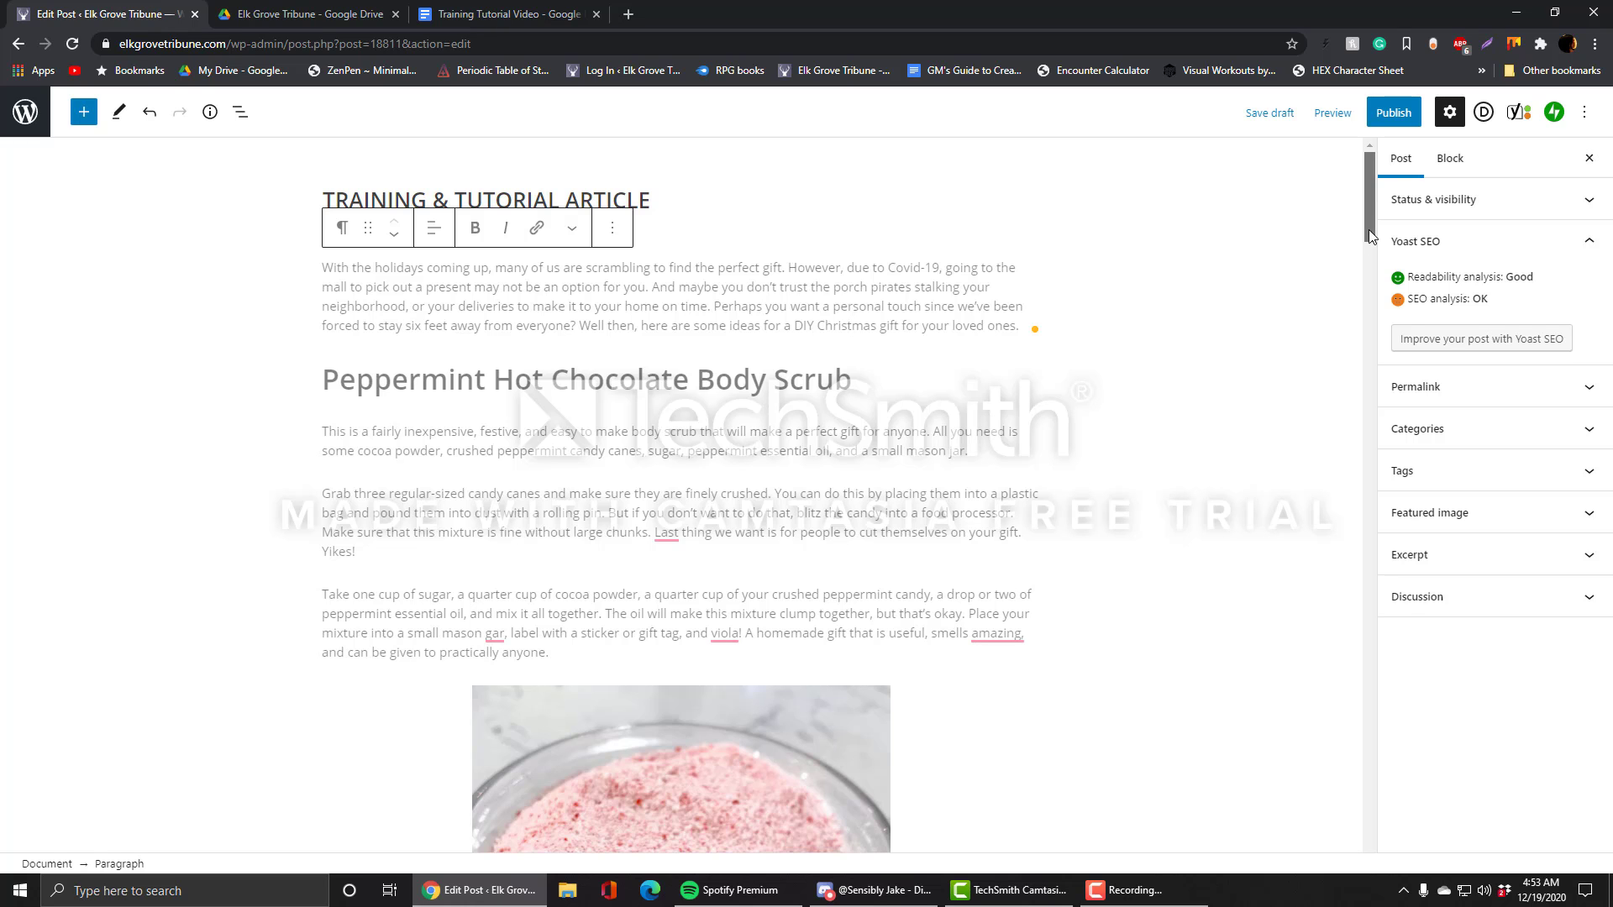
pyautogui.moveTo(1369, 229)
pyautogui.mouseDown()
pyautogui.moveTo(1370, 348)
pyautogui.moveTo(1370, 221)
pyautogui.mouseUp()
pyautogui.click(1331, 118)
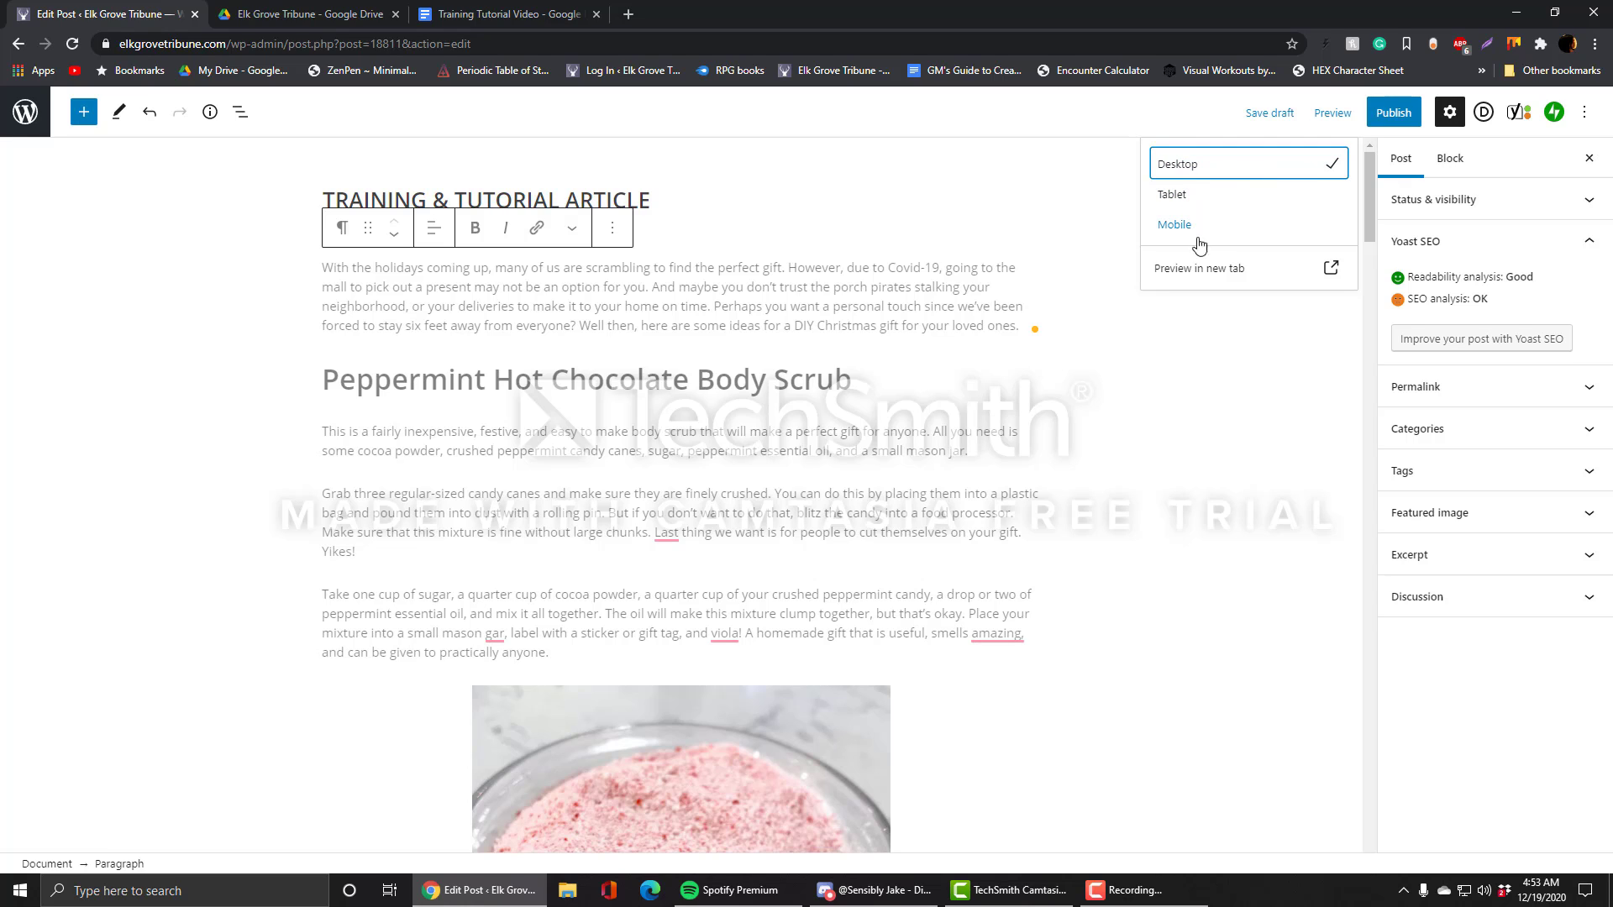
pyautogui.click(1332, 274)
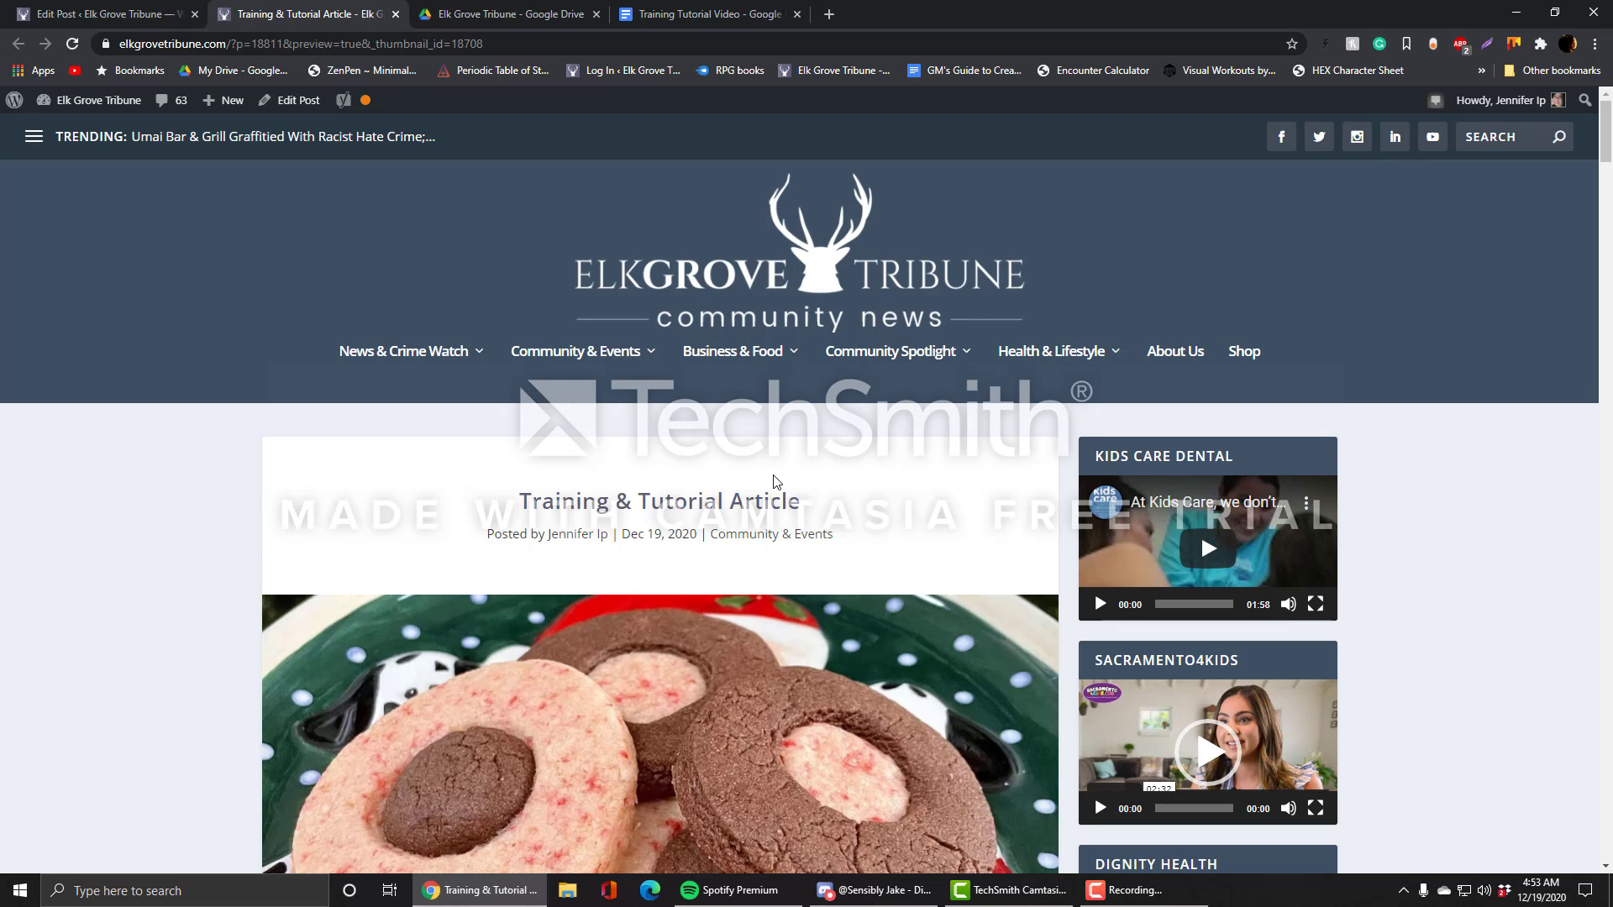
# Step: Read through the previewed article down to the body scrub photo, and examine the placement of its photo credit
pyautogui.scroll(-5, 210, 566)
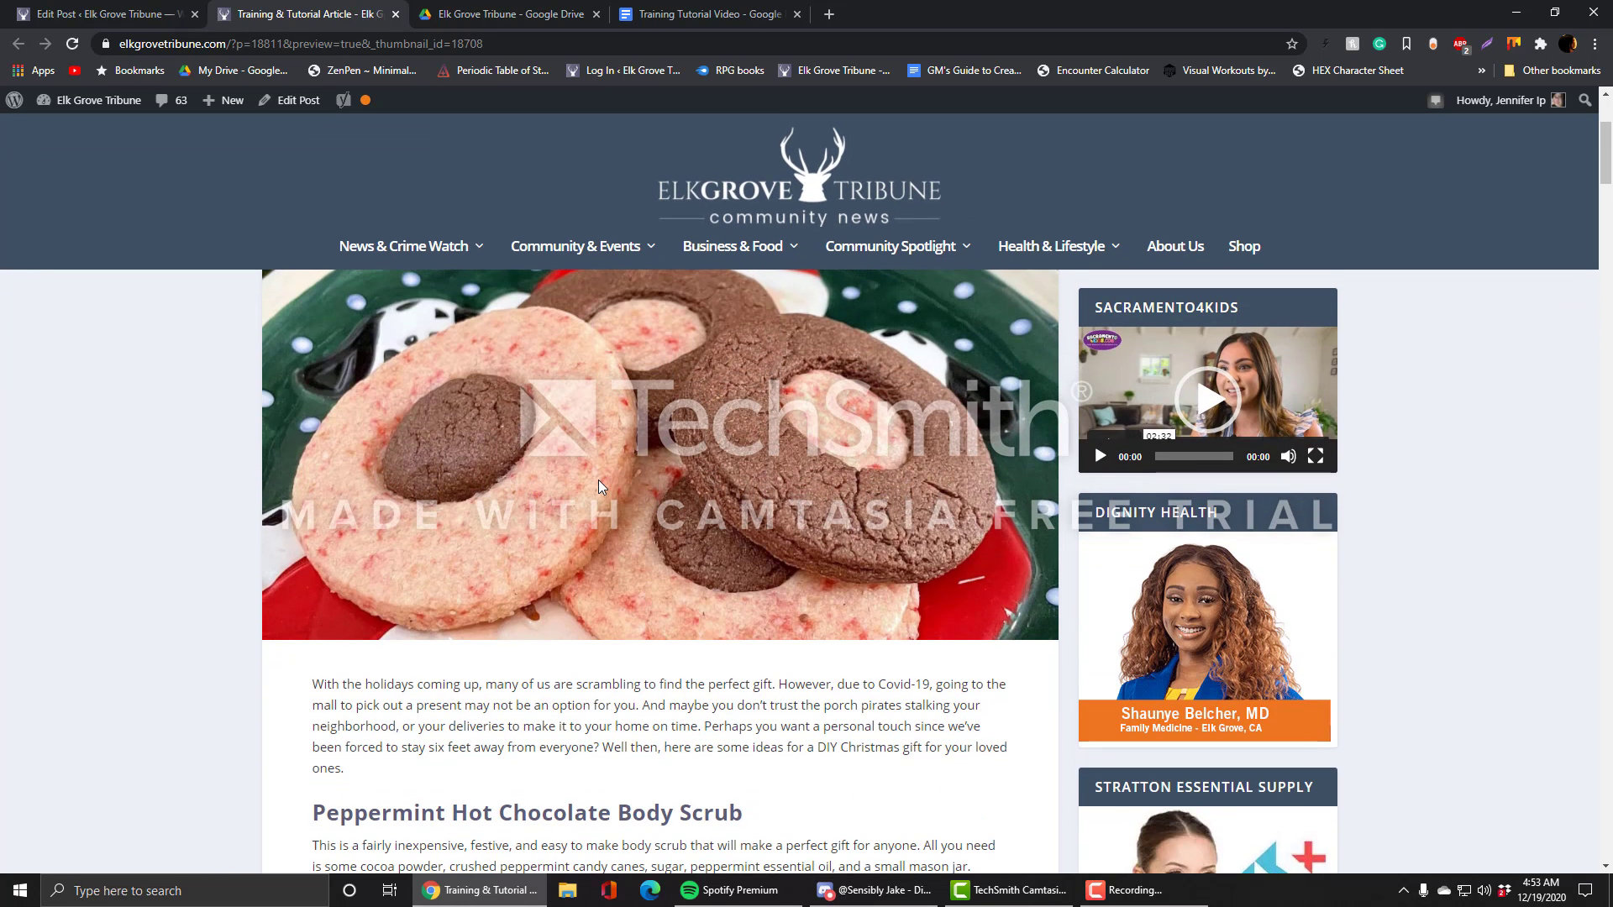
pyautogui.scroll(-2, 598, 486)
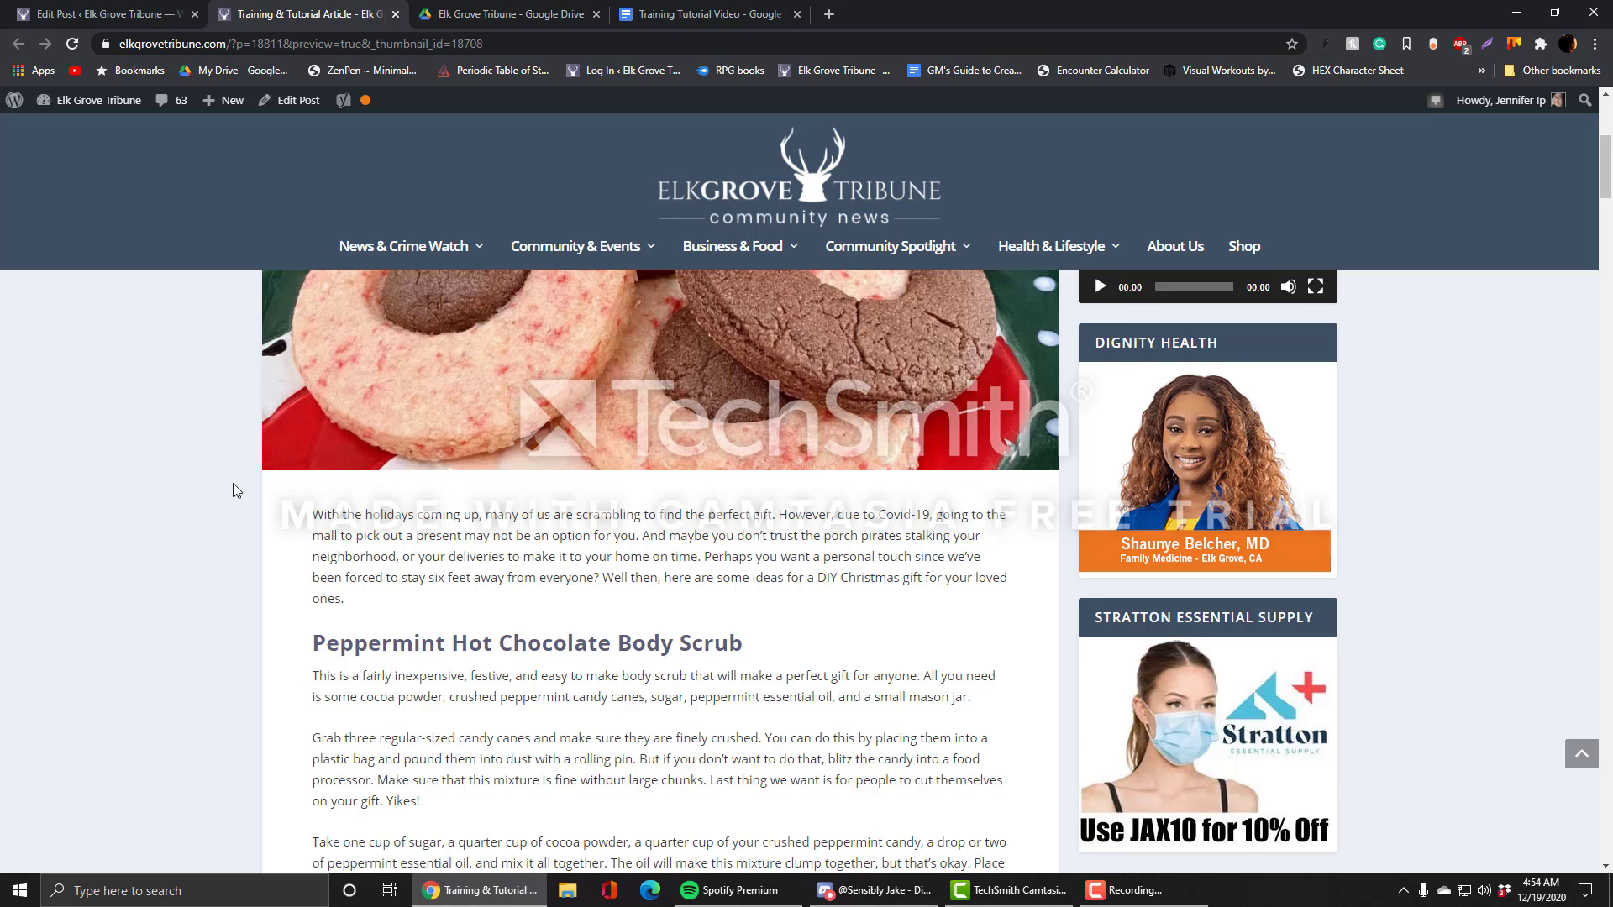
pyautogui.scroll(-9, 185, 512)
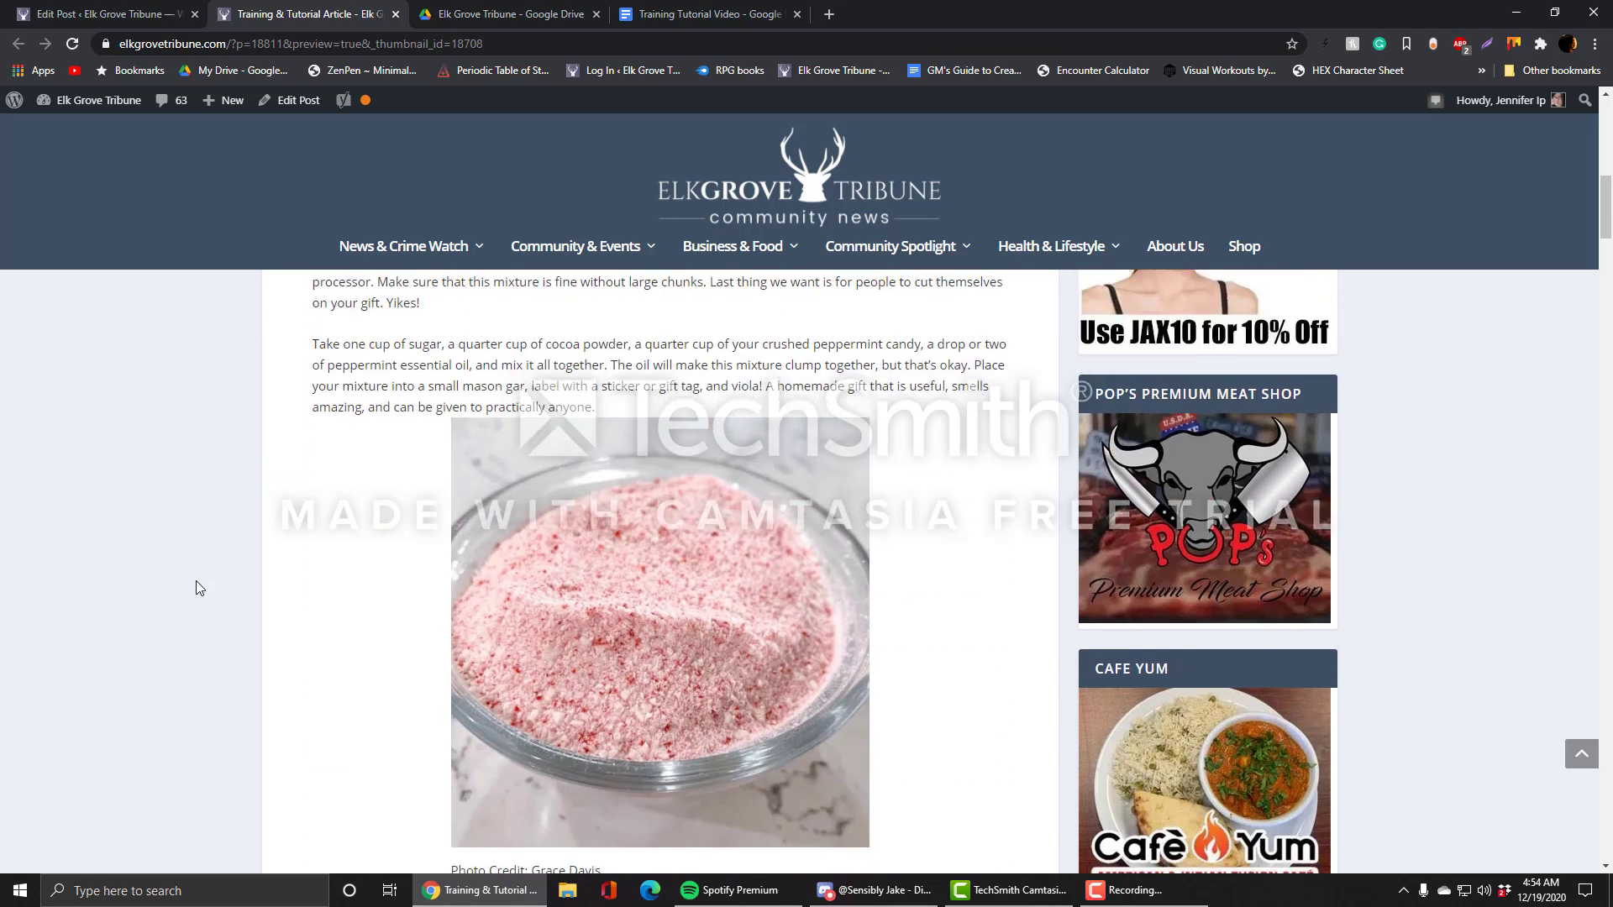
pyautogui.scroll(2, 683, 489)
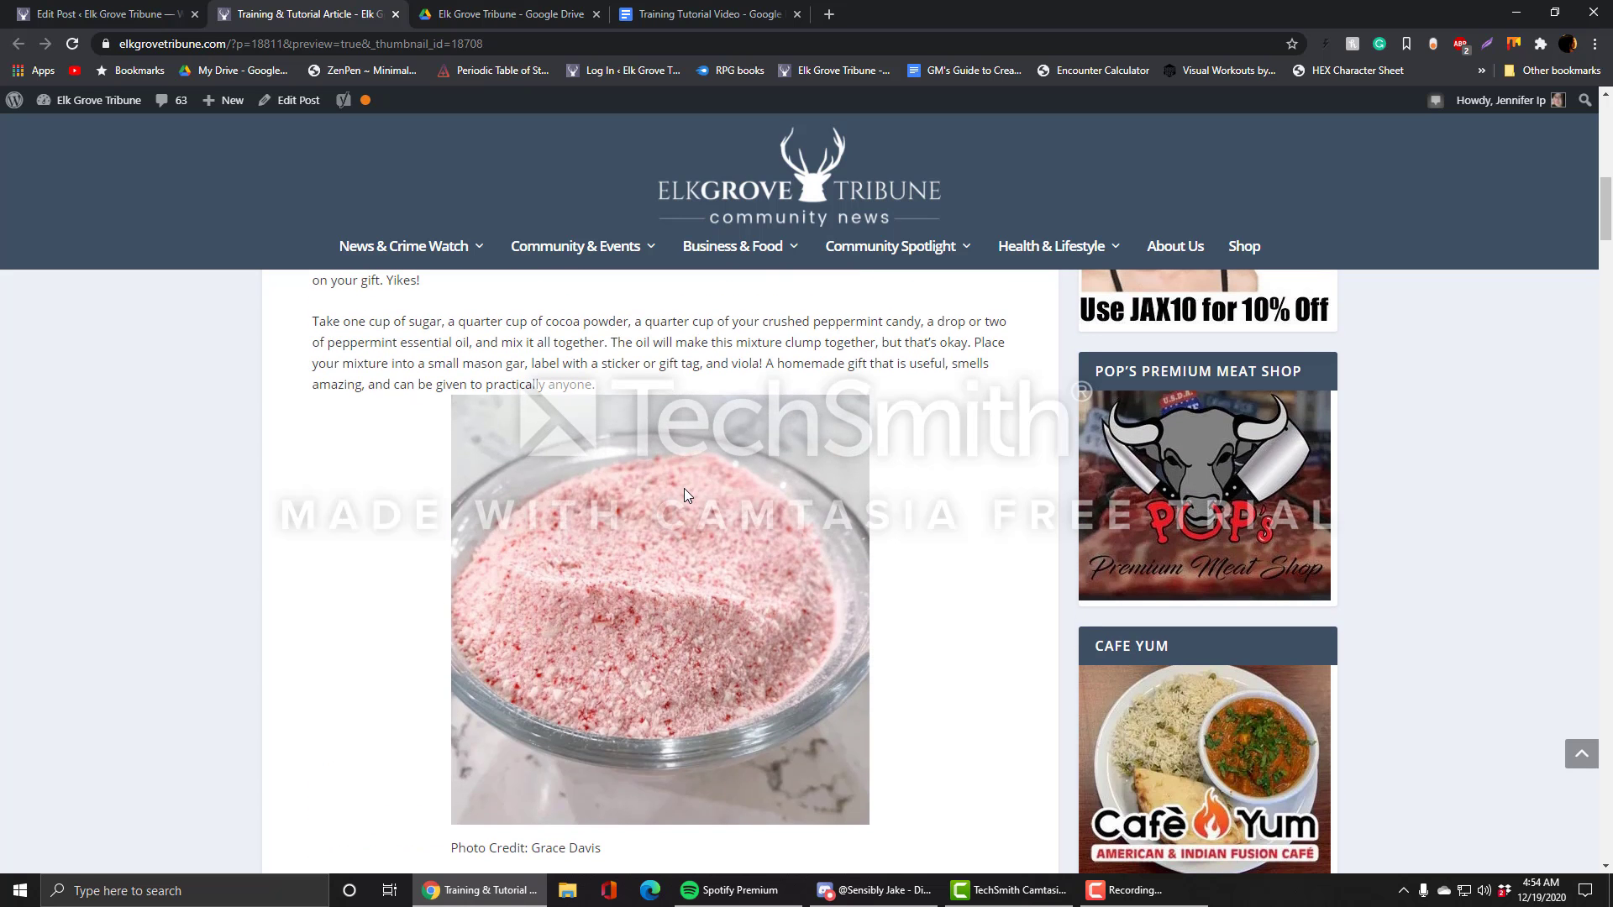
pyautogui.scroll(-2, 651, 519)
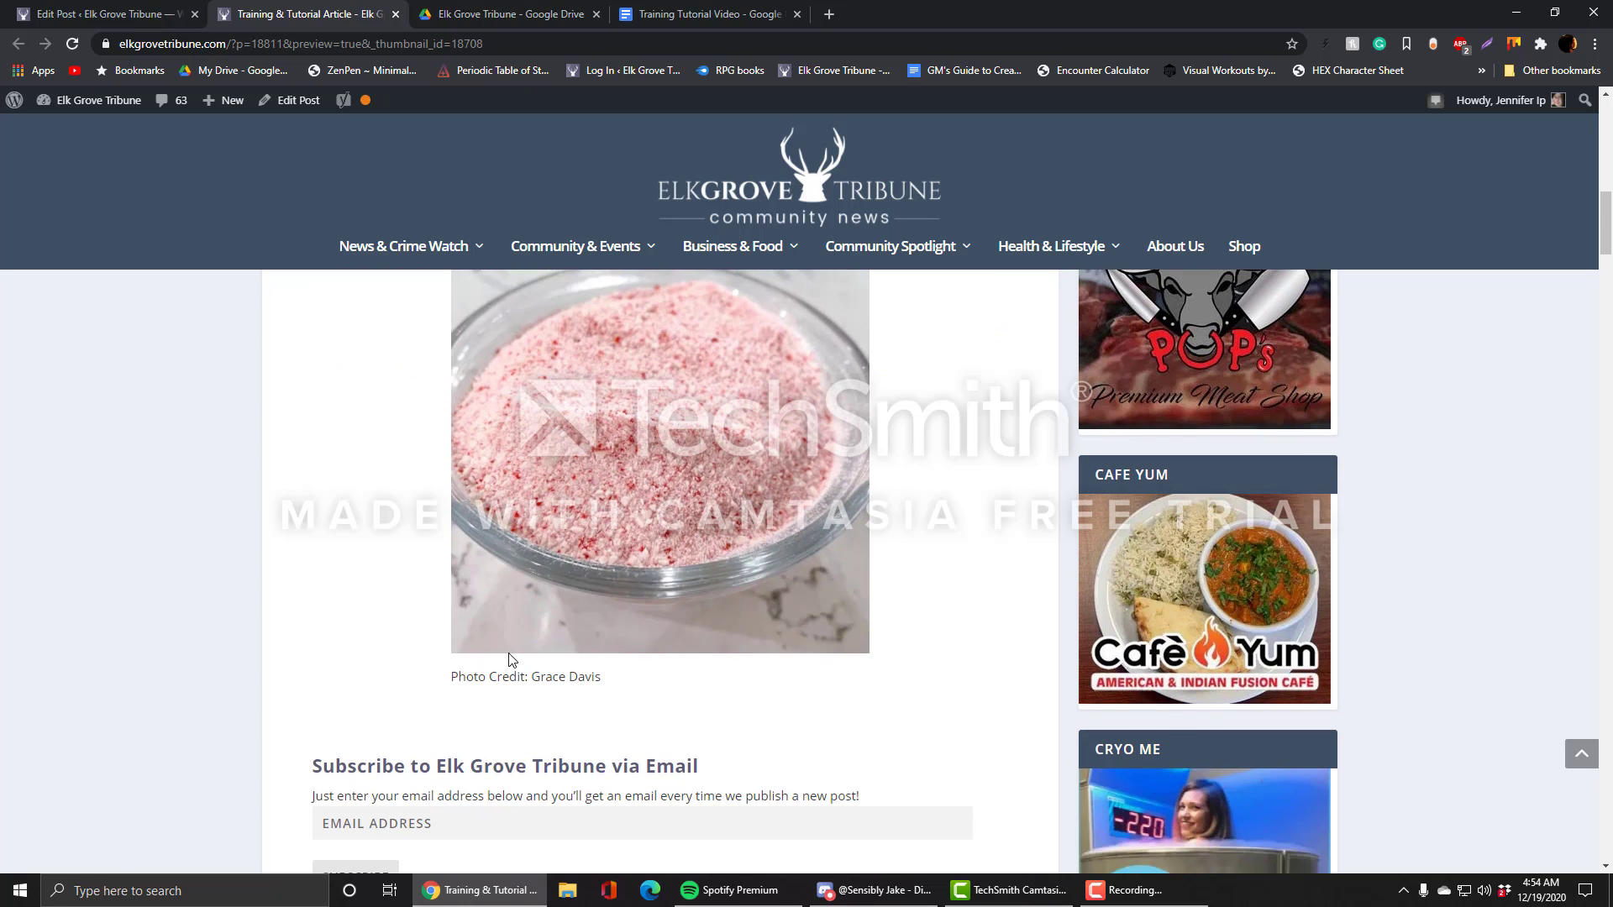
pyautogui.moveTo(453, 676); pyautogui.dragTo(612, 632)
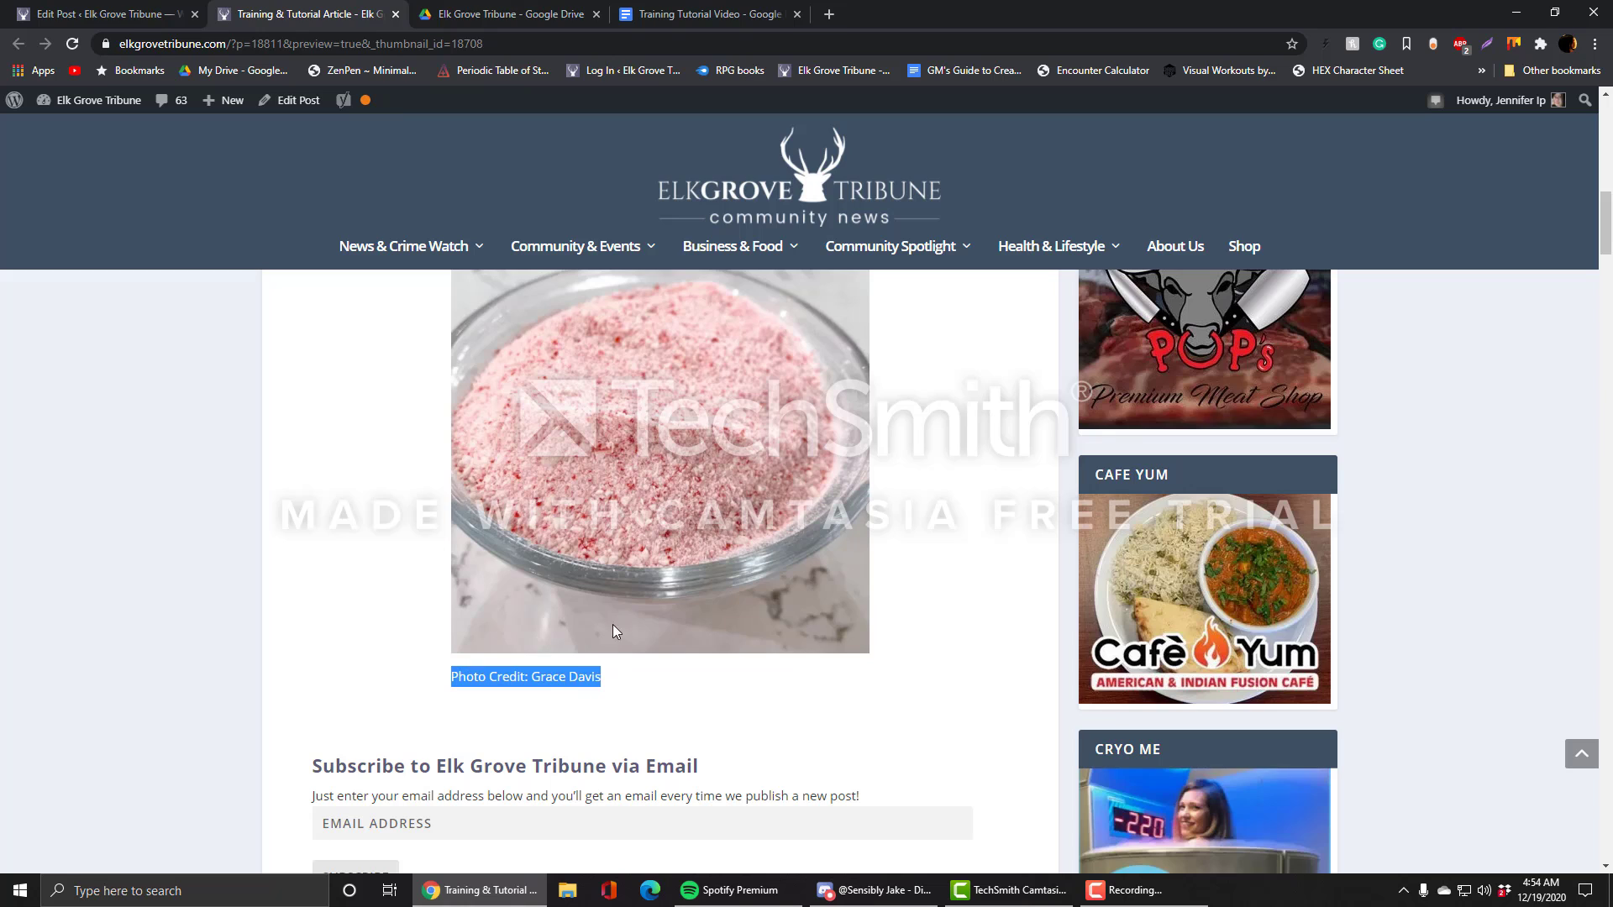
pyautogui.click(410, 599)
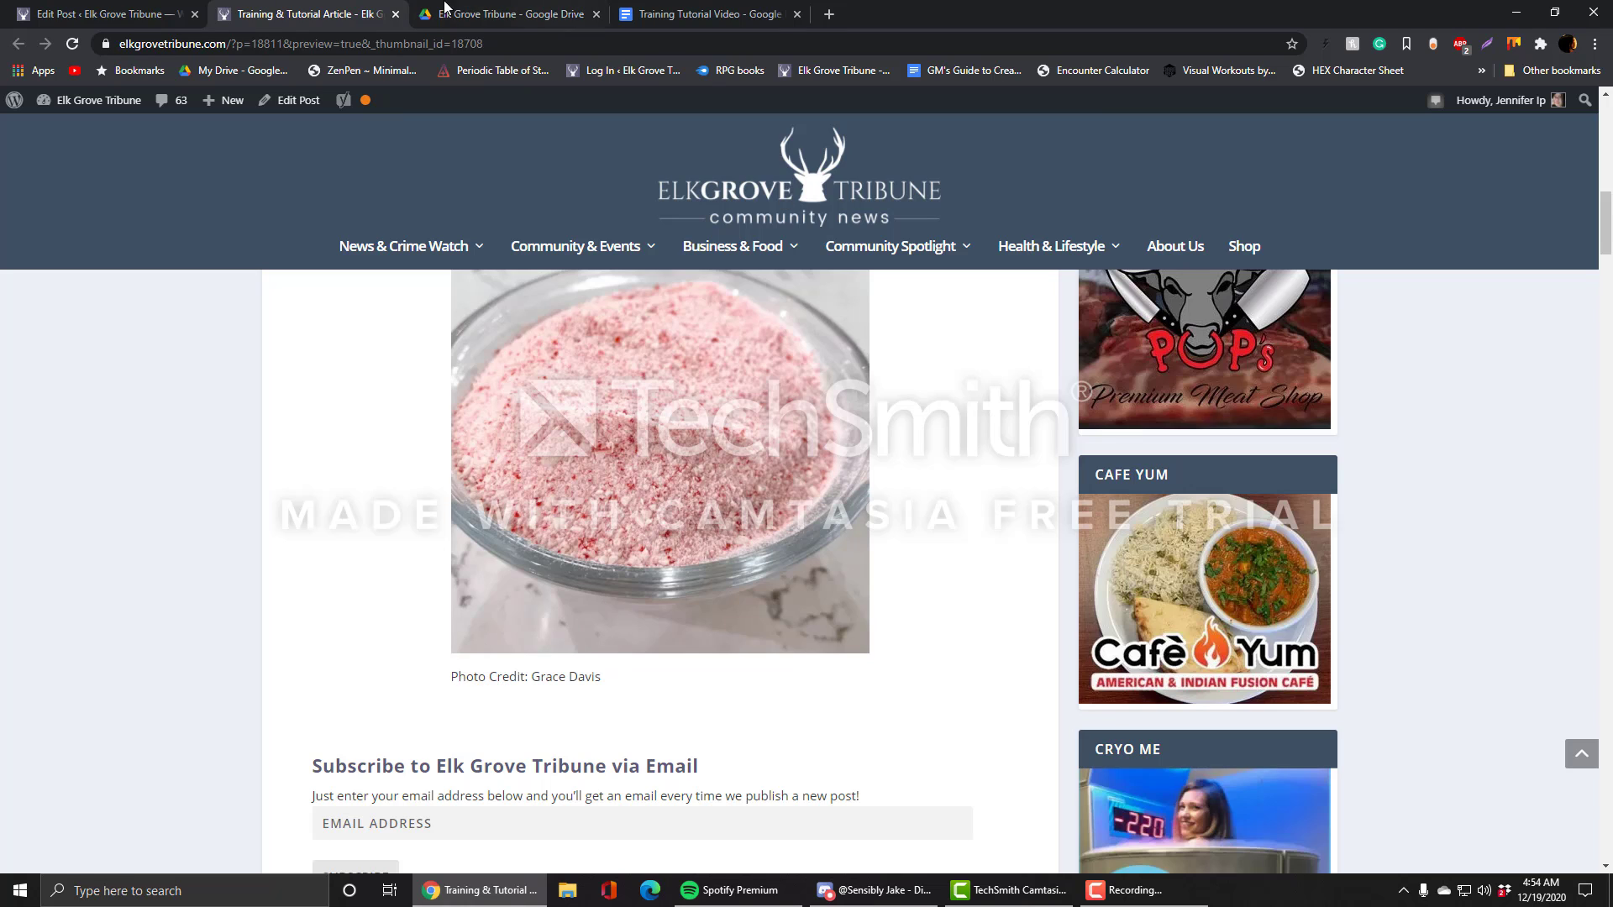
# Step: Back in the post editor, turn the body scrub image's center alignment off and apply Align center again
pyautogui.hotkey('ctrl', 'shift', 'Tab')
pyautogui.scroll(-6, 788, 453)
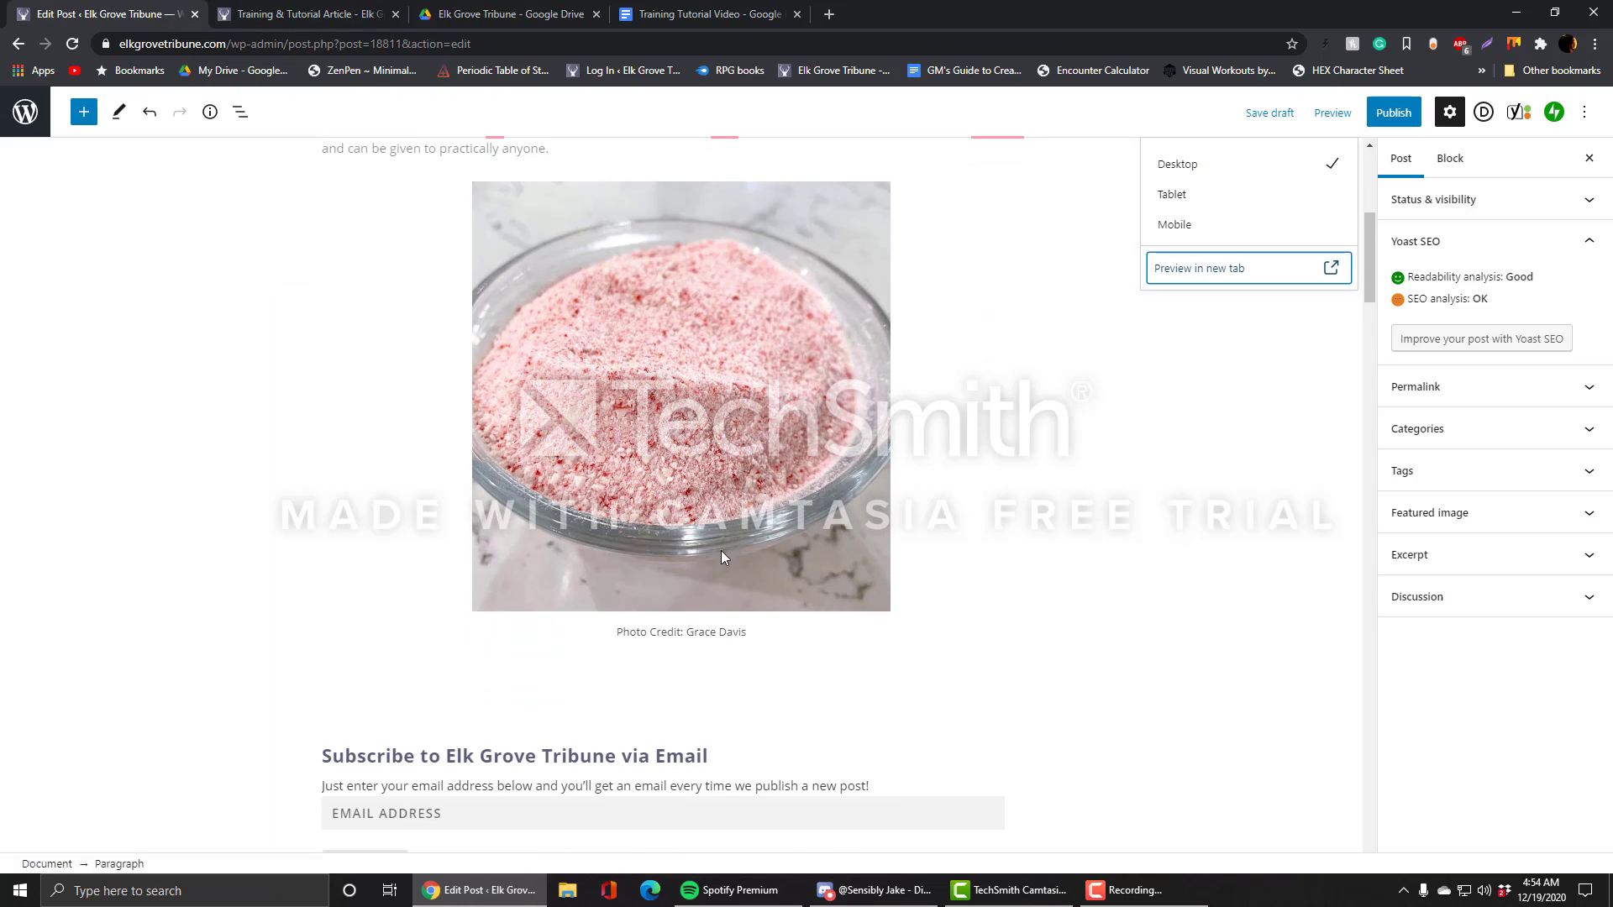
pyautogui.click(634, 632)
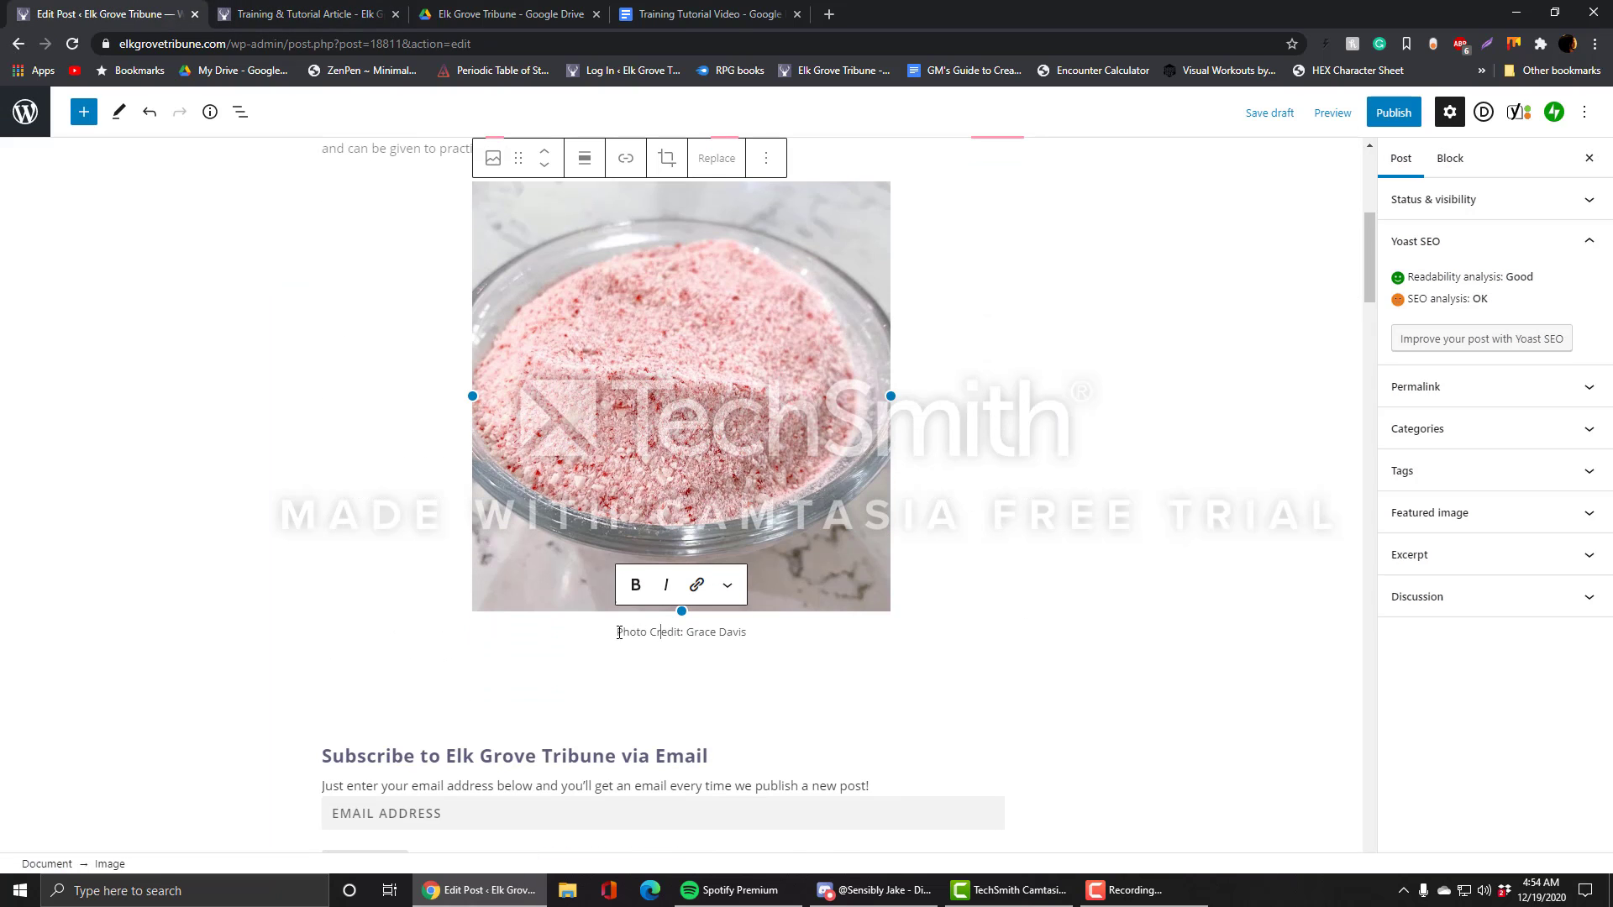
pyautogui.moveTo(619, 632); pyautogui.dragTo(749, 638)
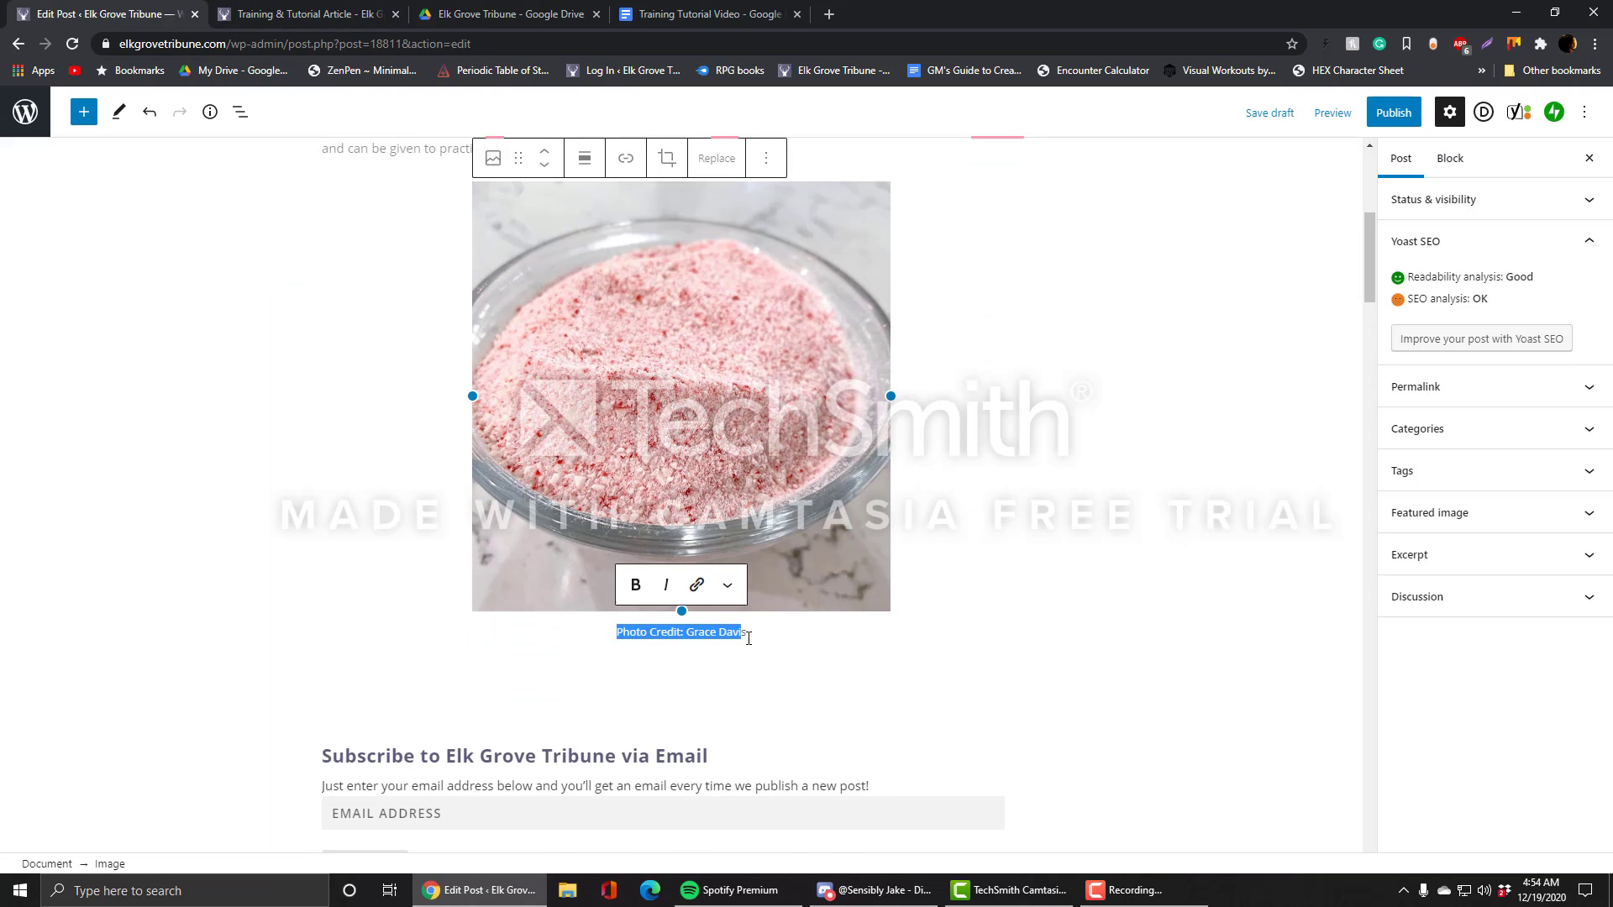
pyautogui.click(584, 158)
pyautogui.click(612, 248)
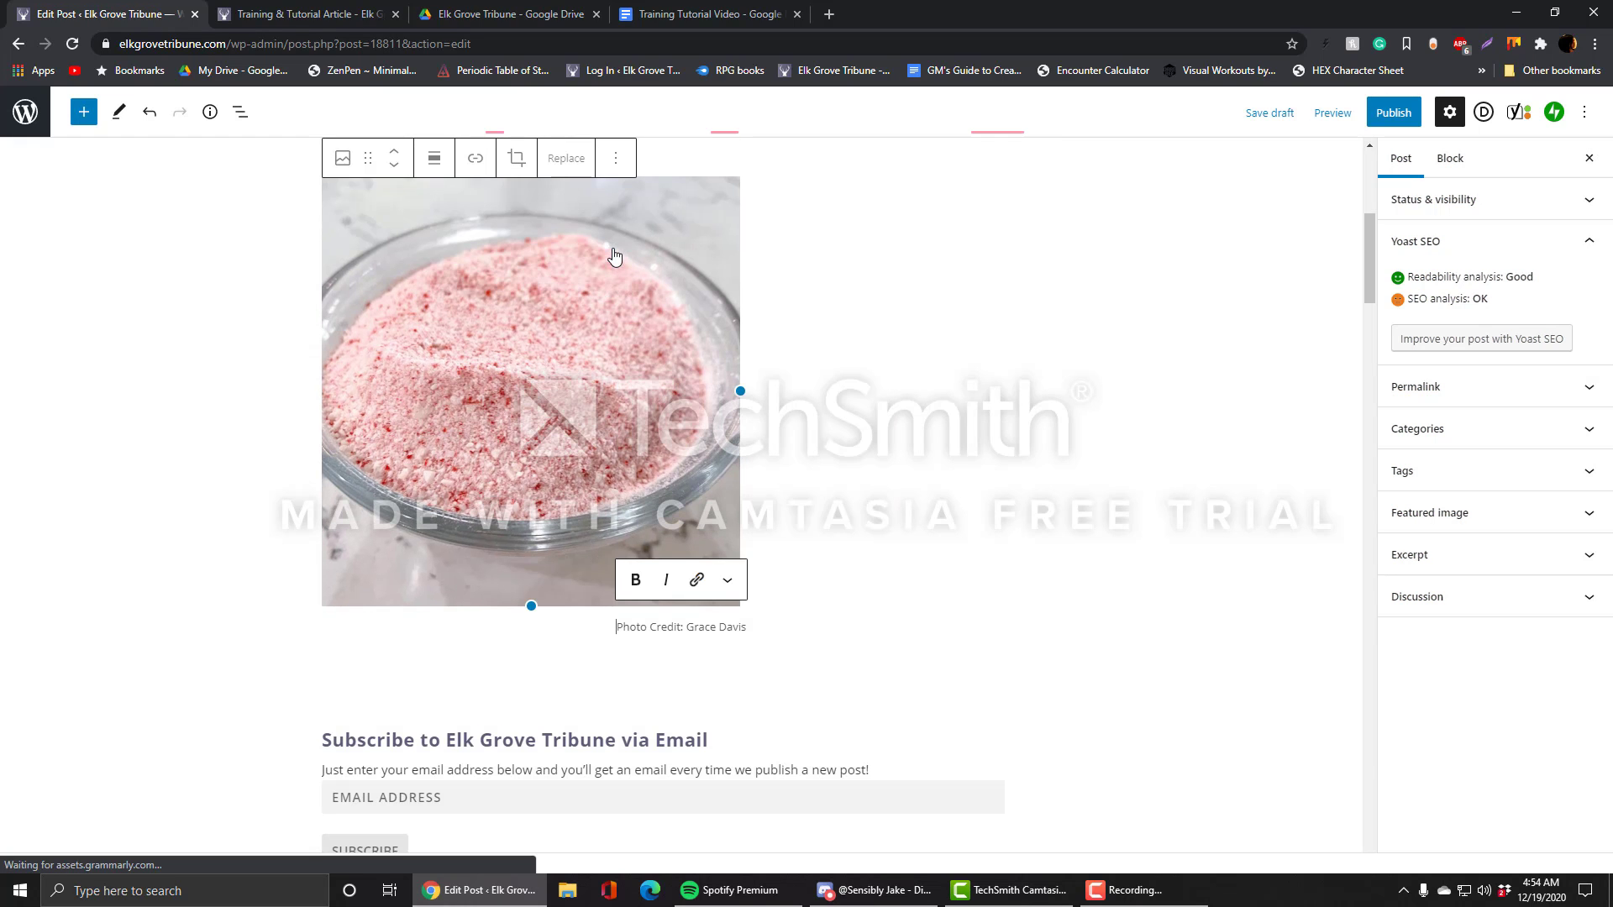
pyautogui.click(434, 157)
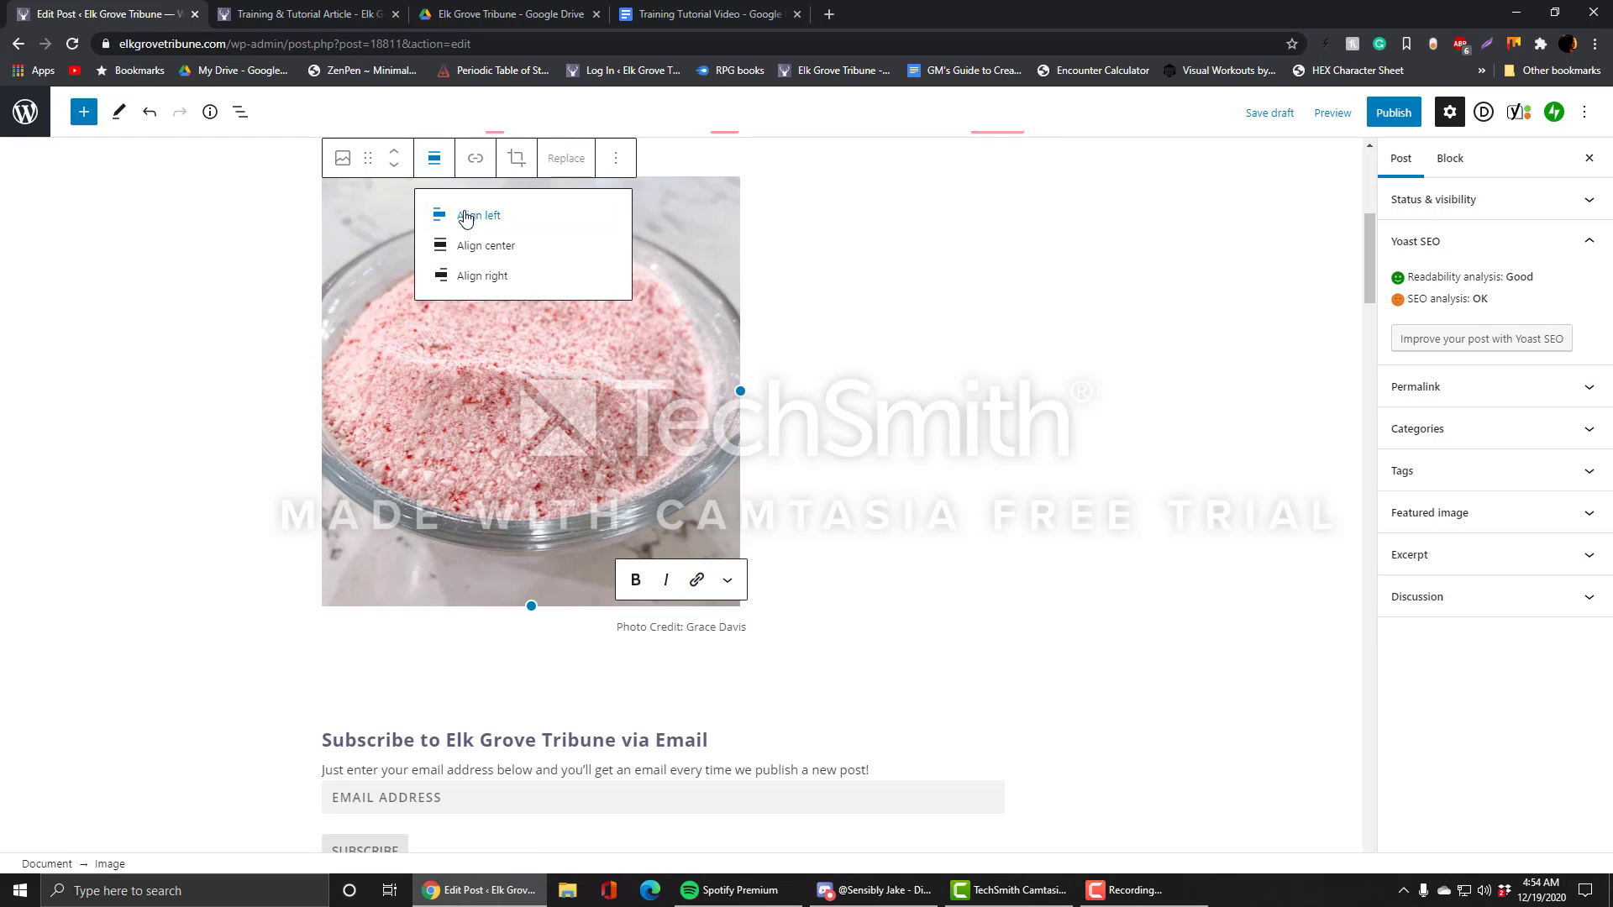
pyautogui.click(458, 246)
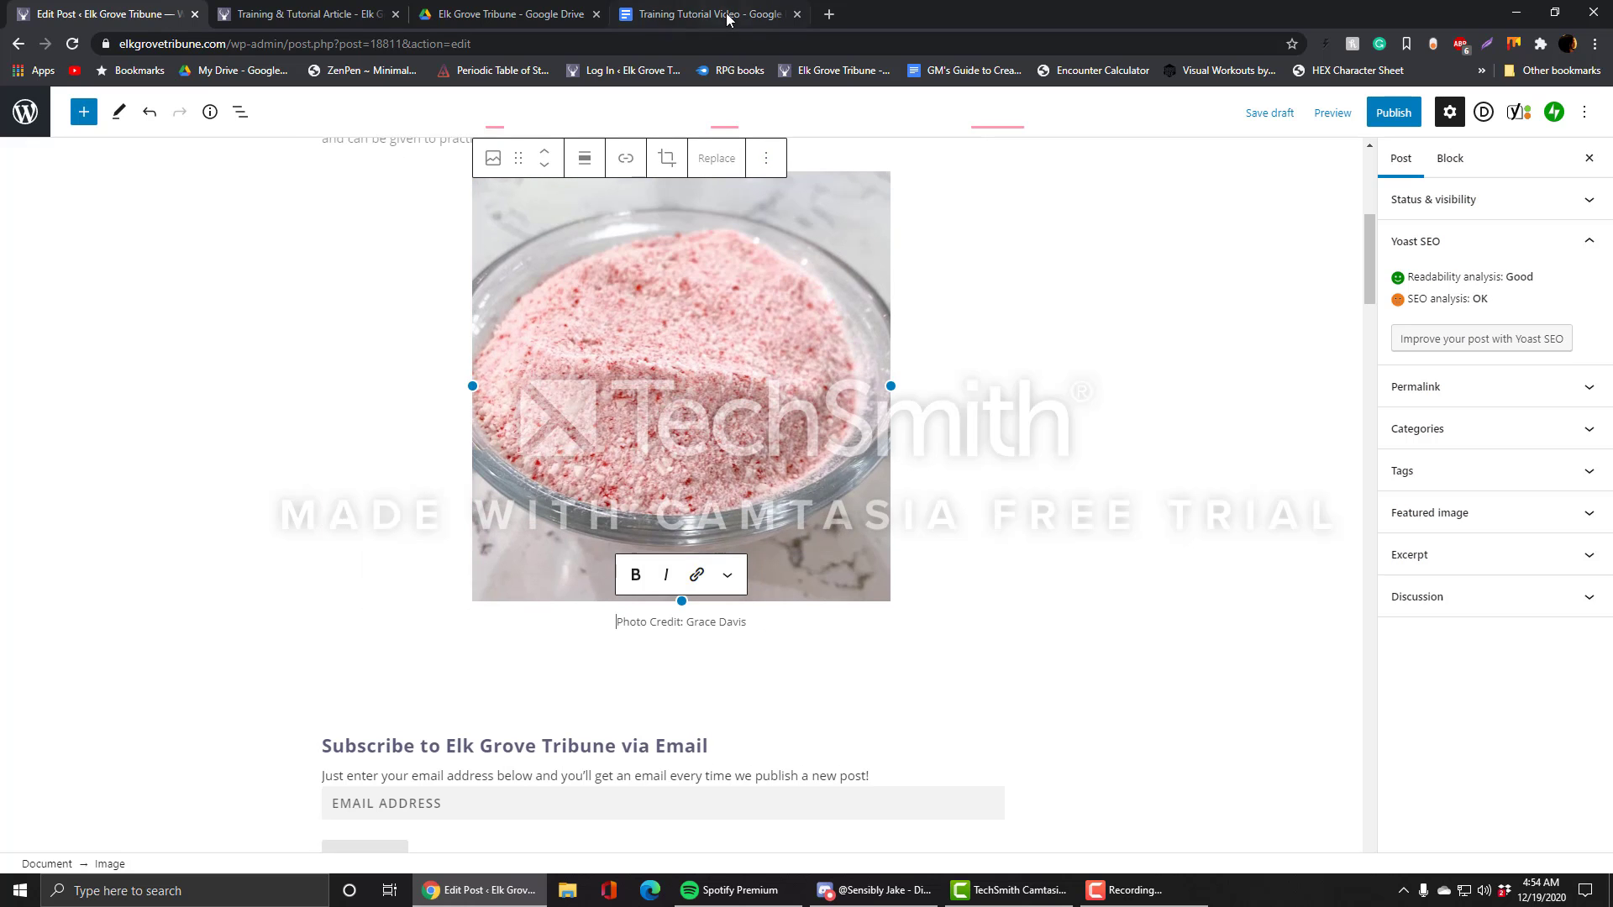
# Step: Review the rest of the article preview, including the email subscription form and the bottom ads, and close the preview
pyautogui.click(307, 14)
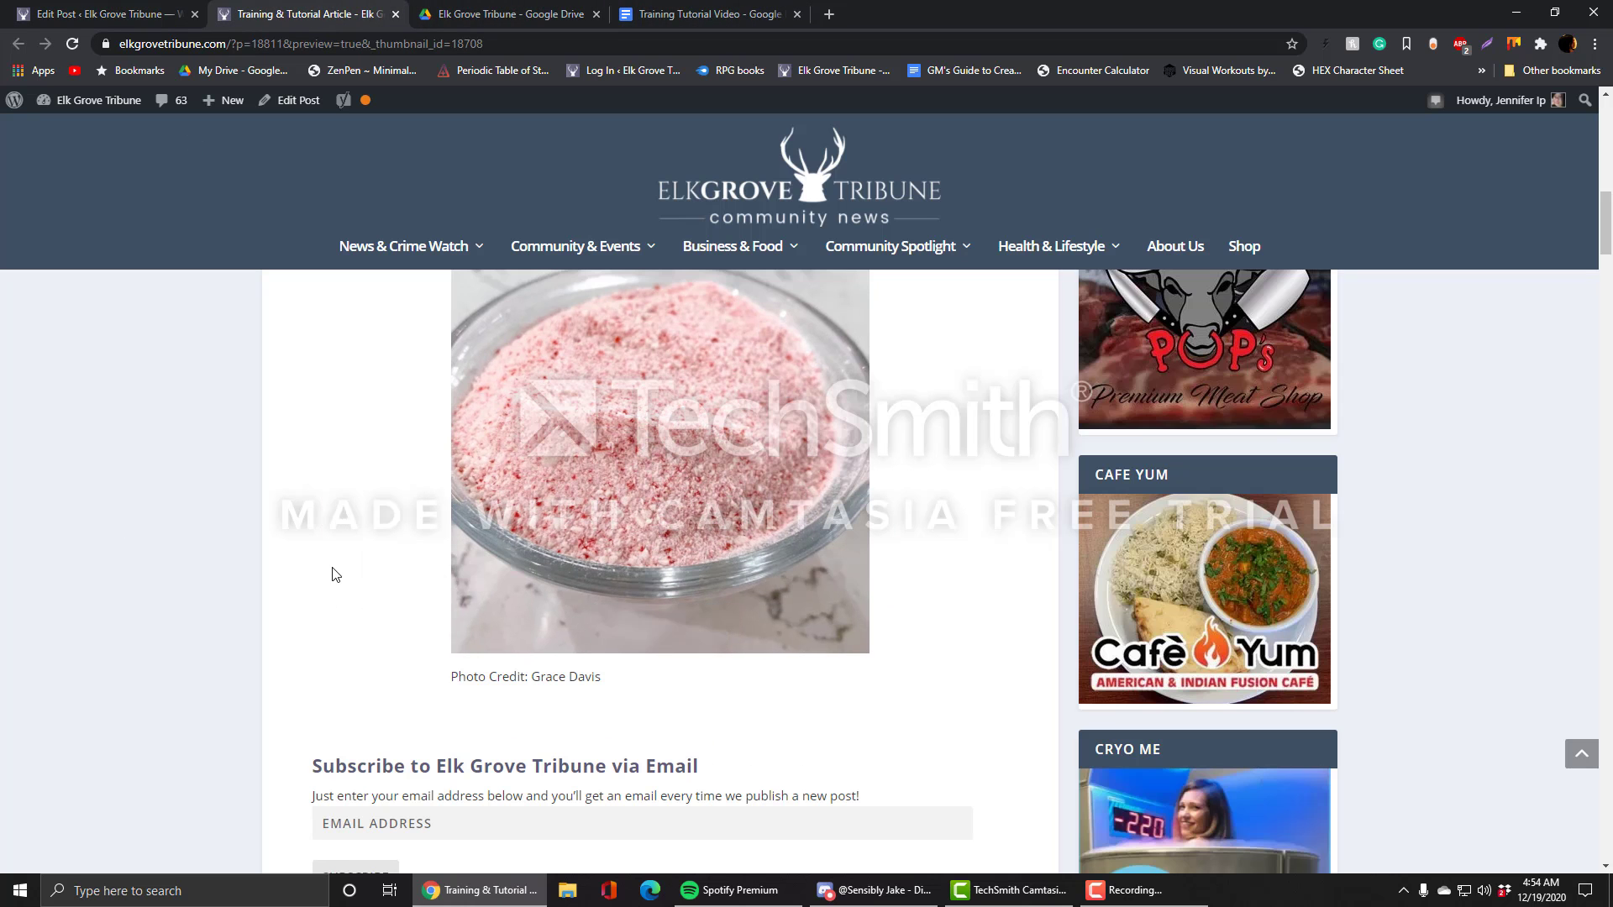
pyautogui.scroll(-4, 335, 574)
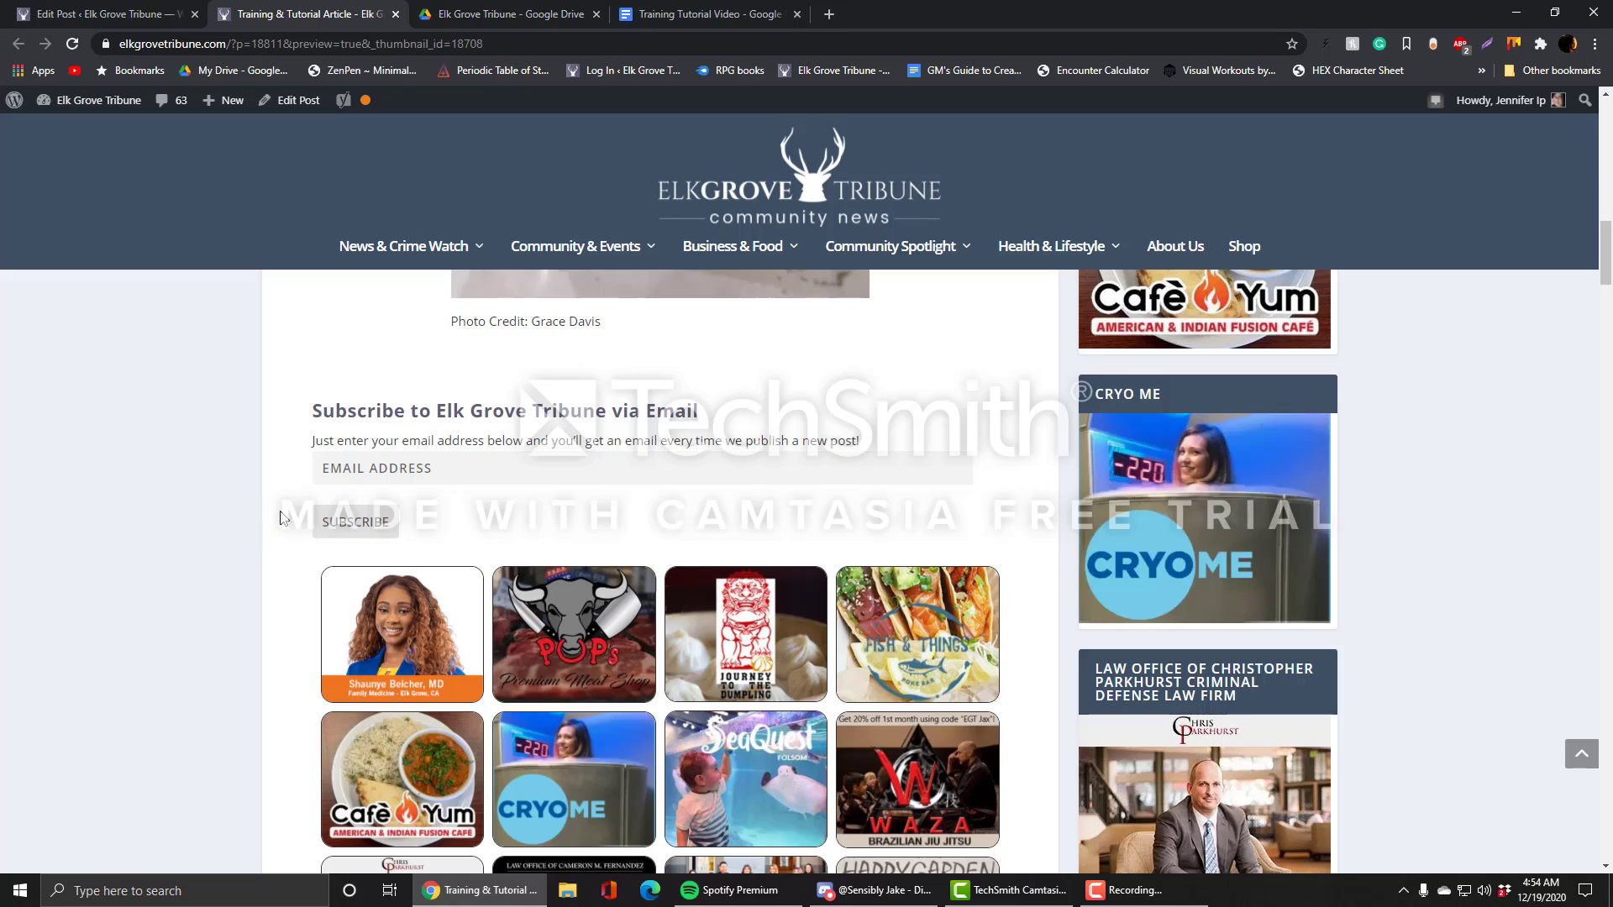
pyautogui.scroll(-5, 664, 481)
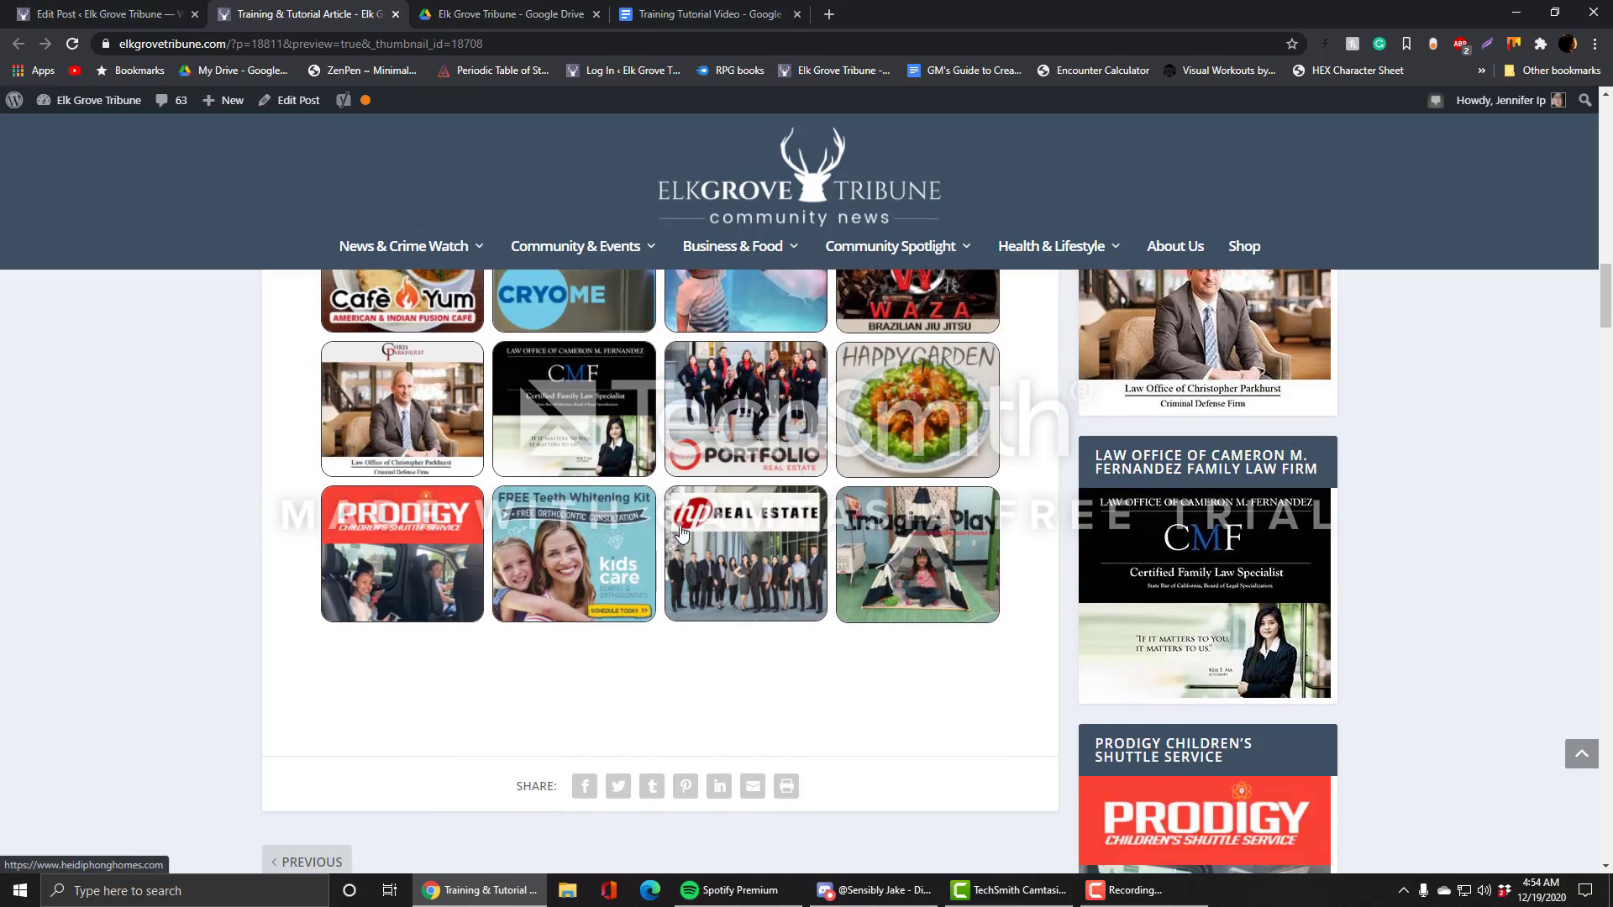
pyautogui.scroll(18, 238, 647)
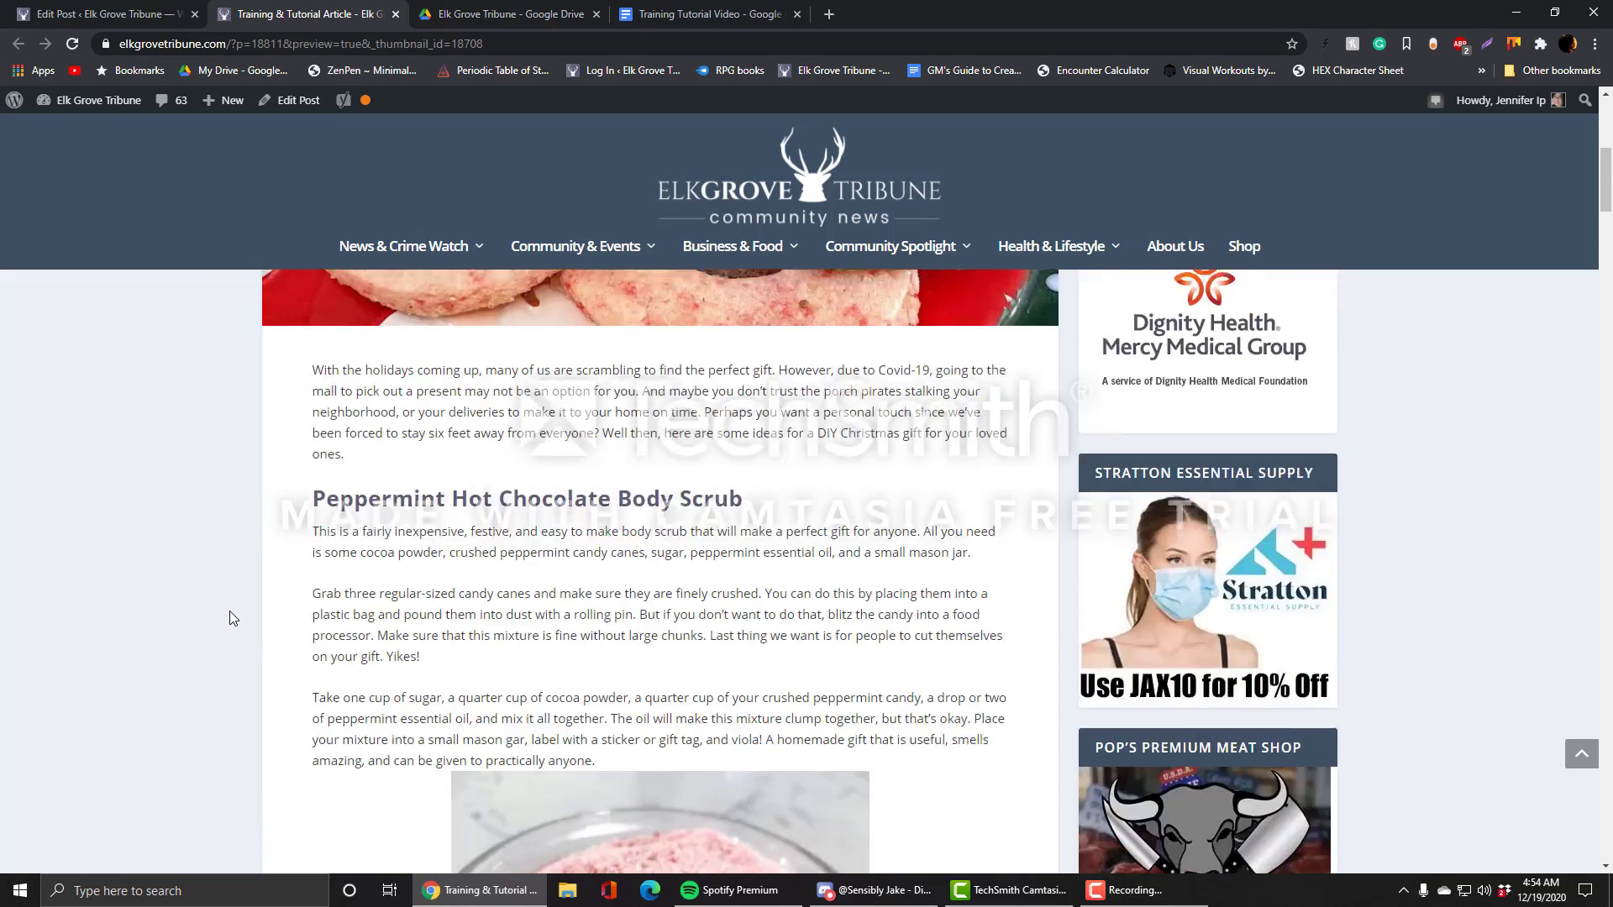
pyautogui.scroll(3, 230, 600)
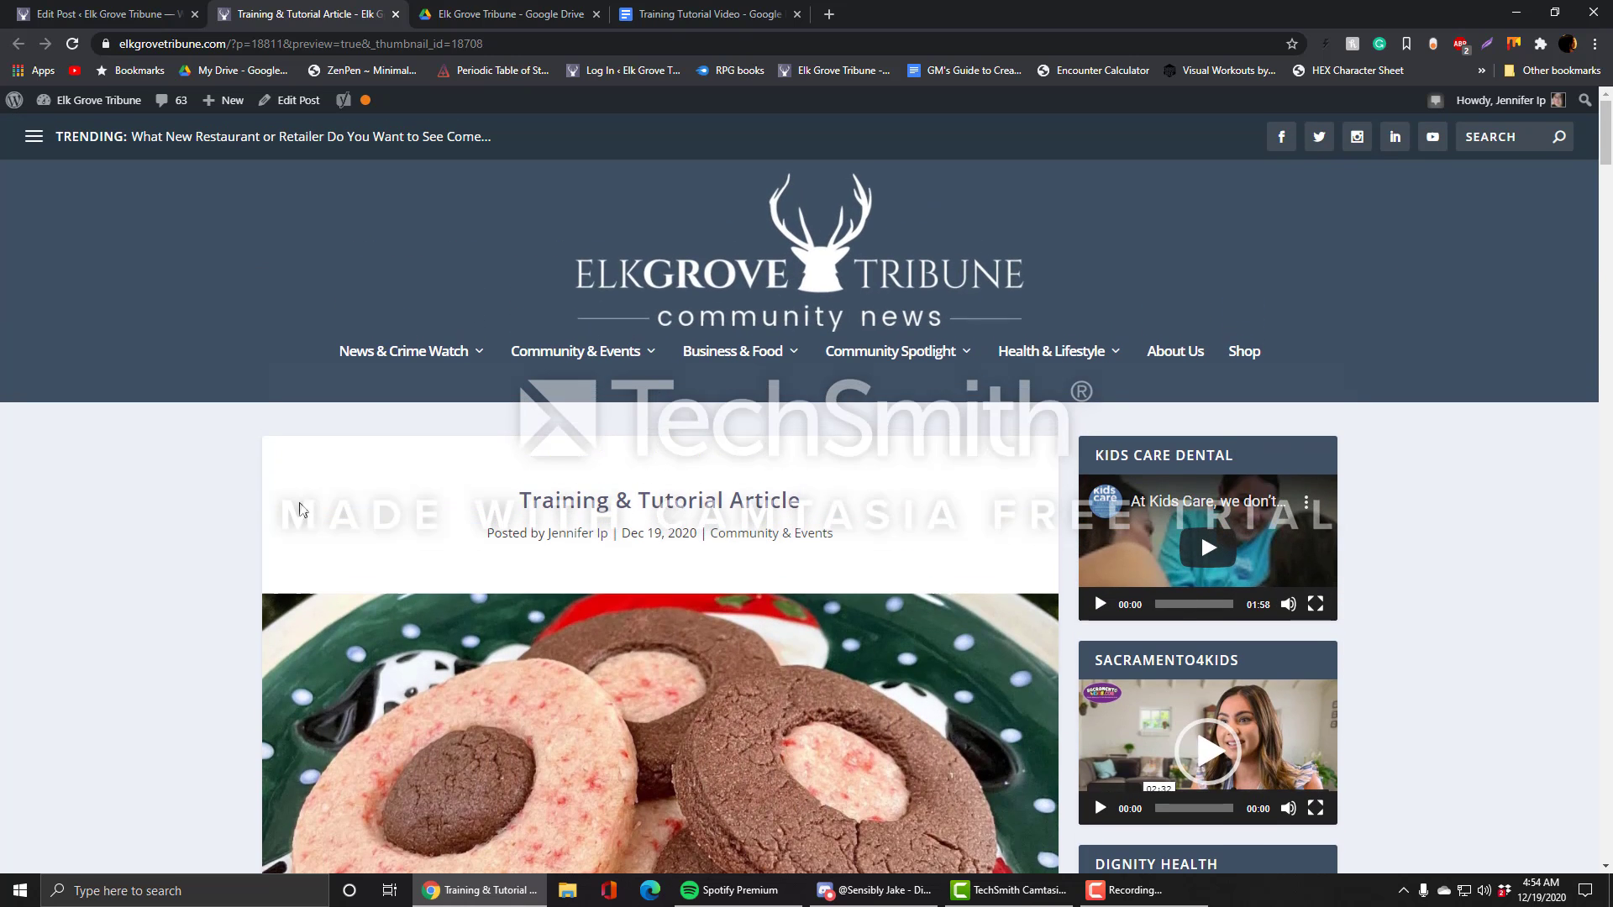
pyautogui.click(396, 14)
# Step: Switch the editor to the Mobile preview and compare it with the article's preview in a new tab
pyautogui.click(1332, 113)
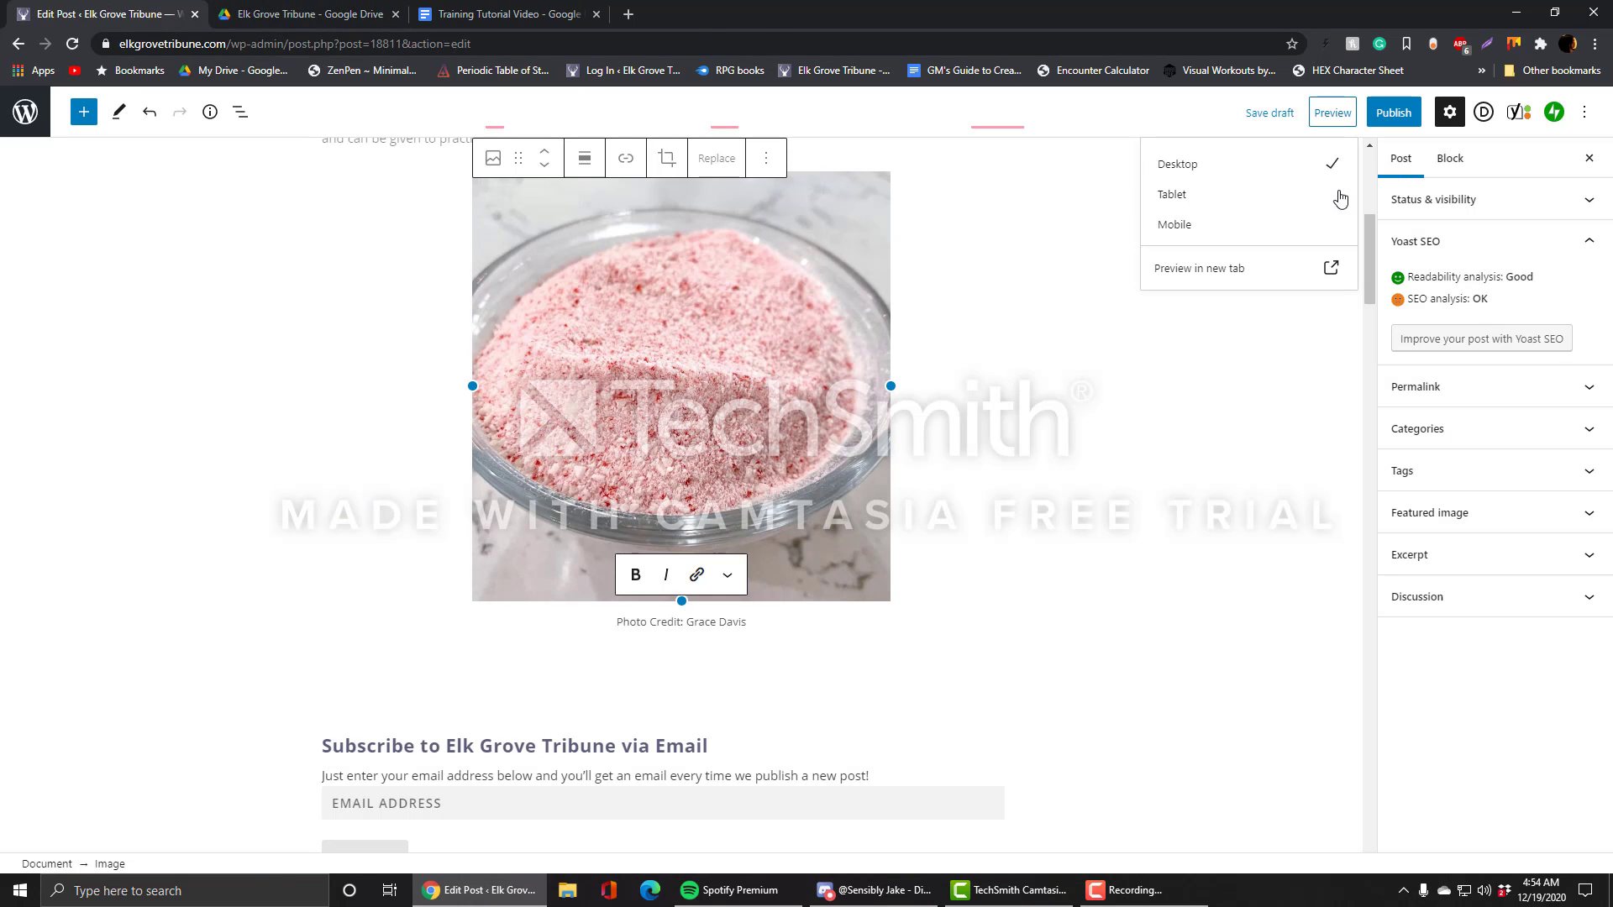
pyautogui.click(1184, 226)
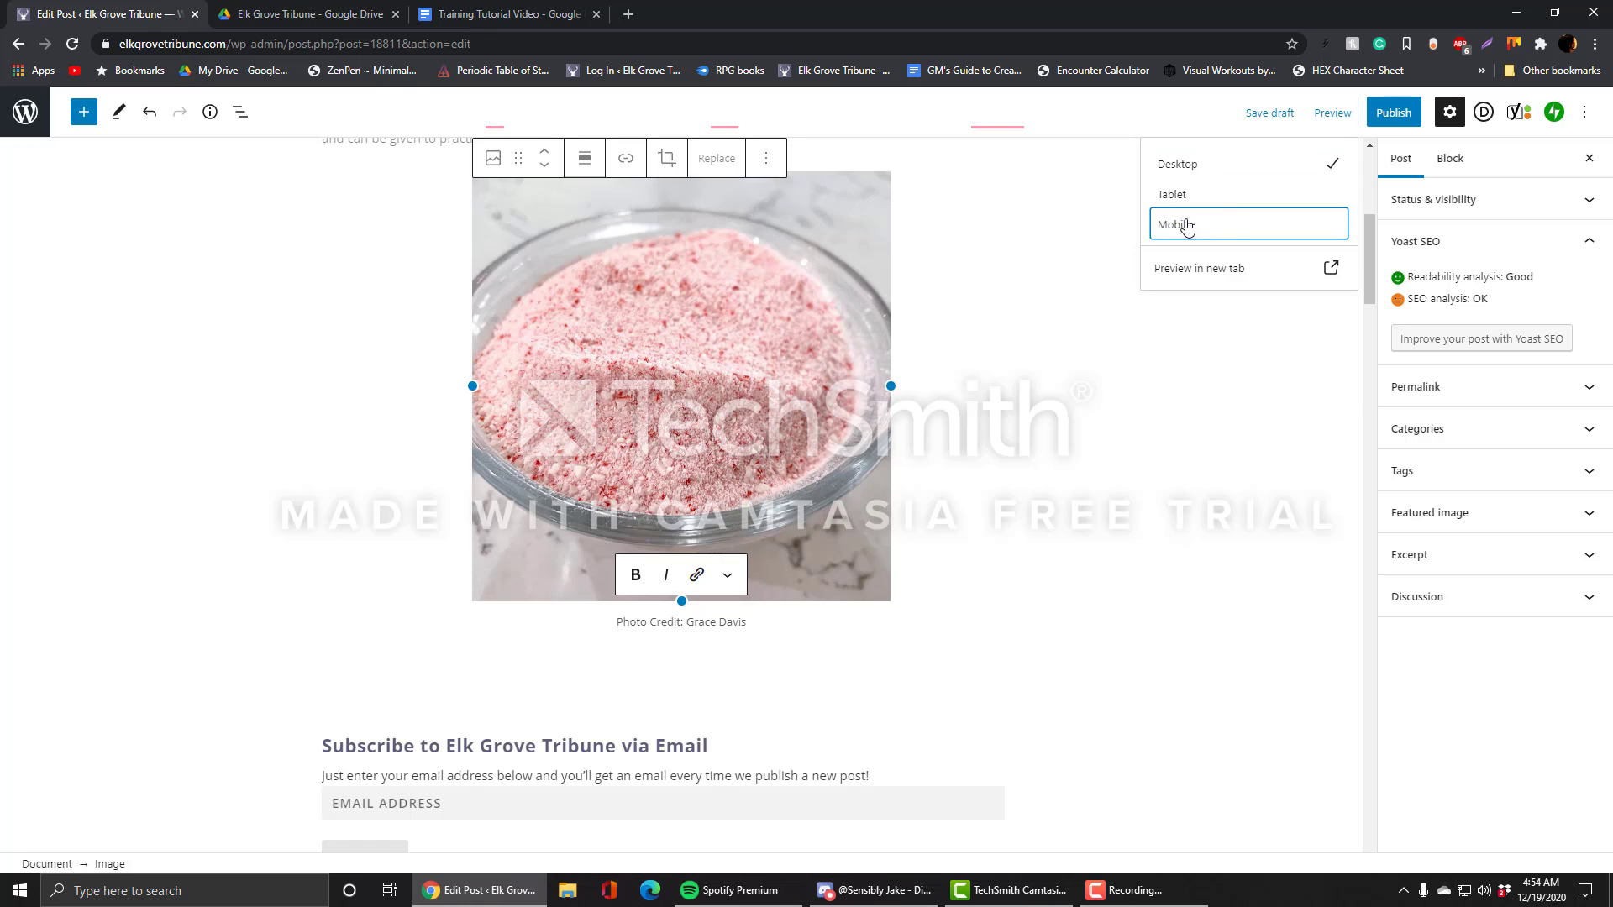
pyautogui.scroll(5, 895, 395)
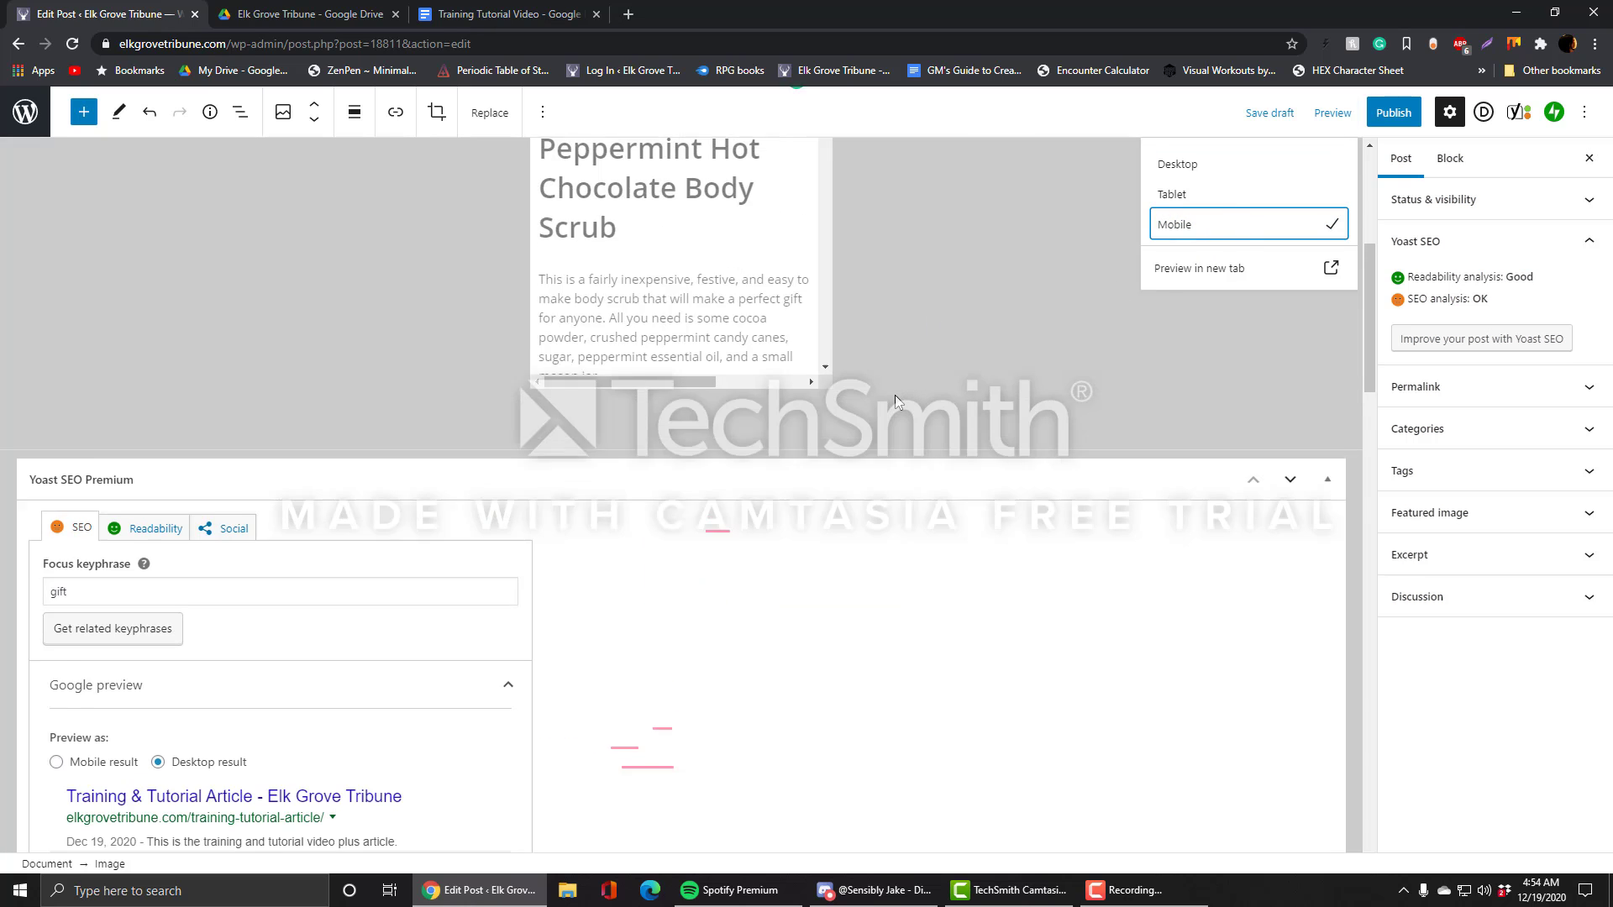
pyautogui.click(1272, 285)
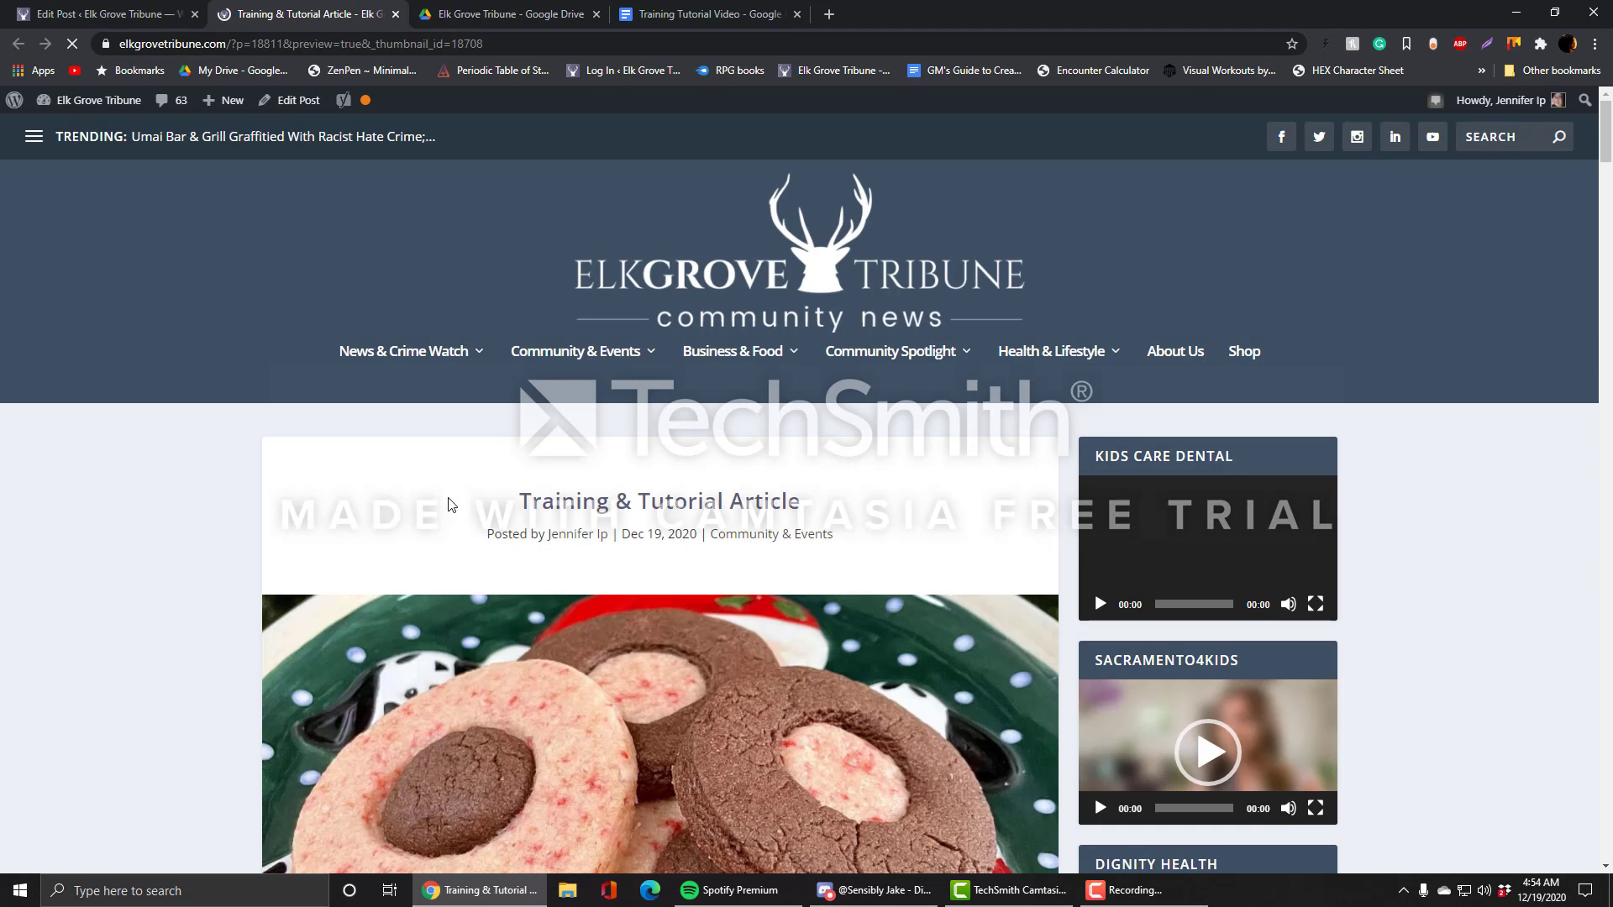
pyautogui.scroll(-10, 116, 539)
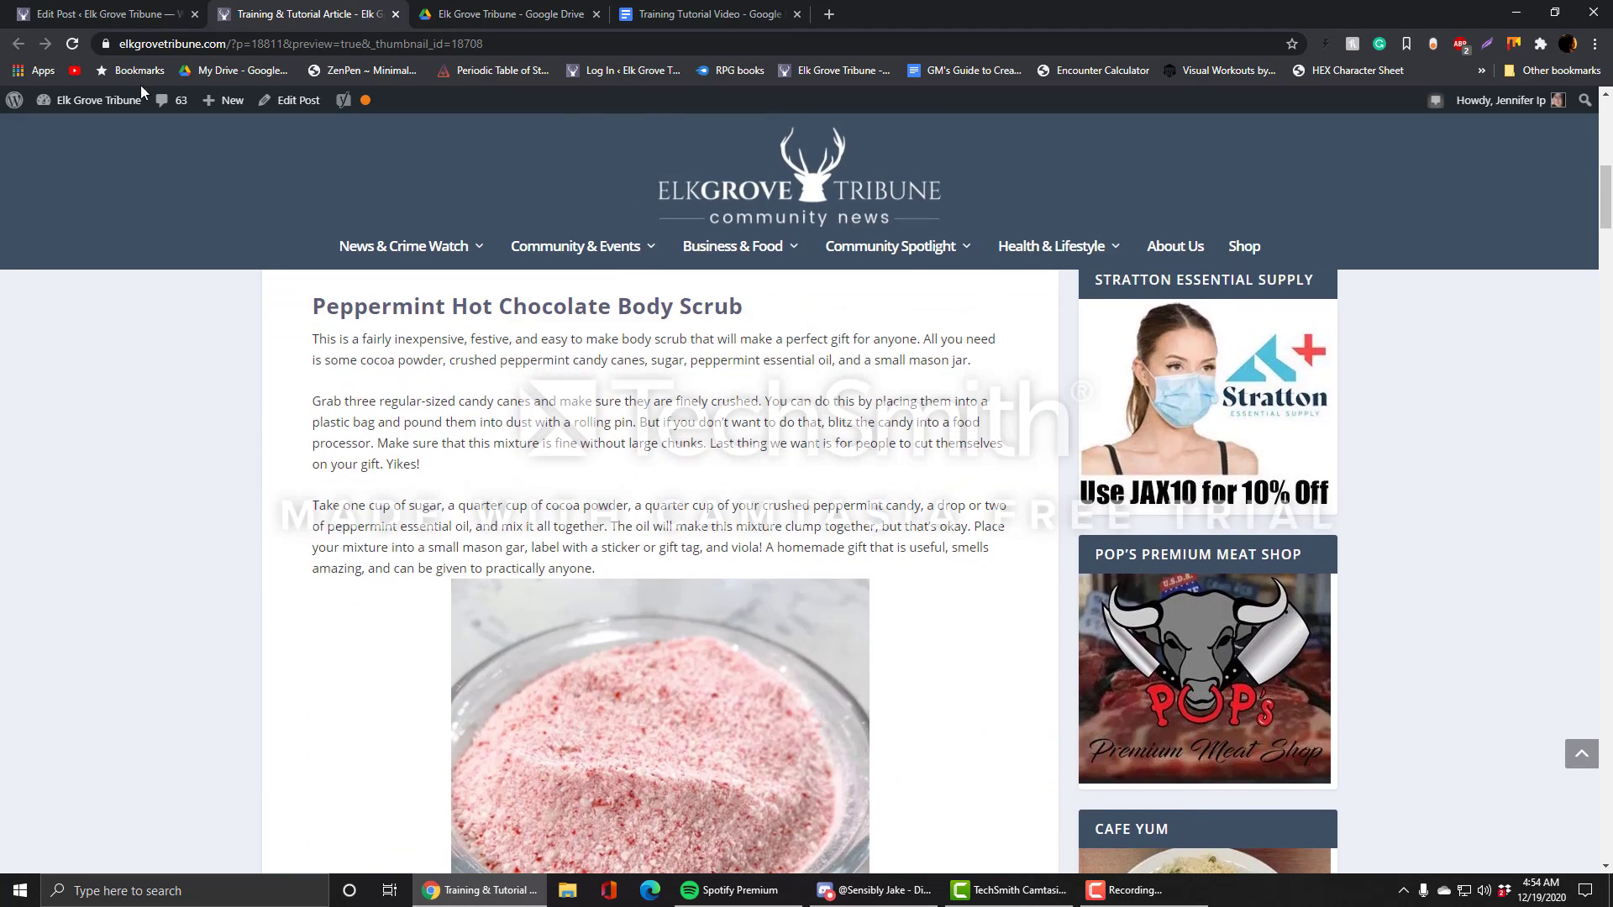
pyautogui.click(134, 13)
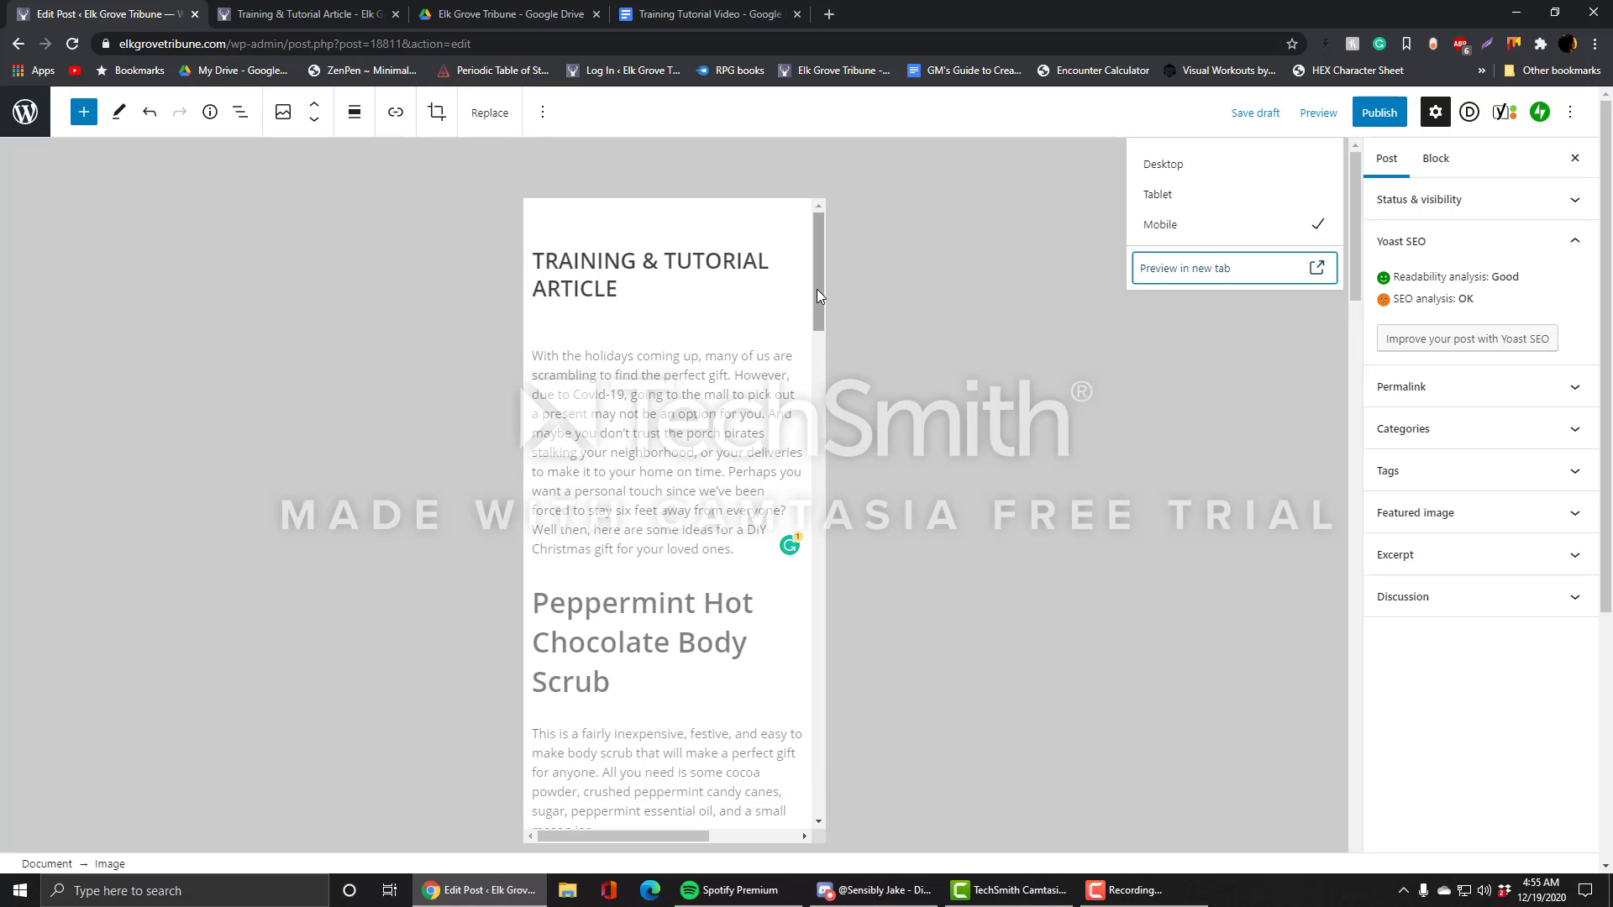
pyautogui.moveTo(817, 289)
pyautogui.mouseDown()
pyautogui.moveTo(823, 762)
pyautogui.moveTo(820, 276)
pyautogui.mouseUp()
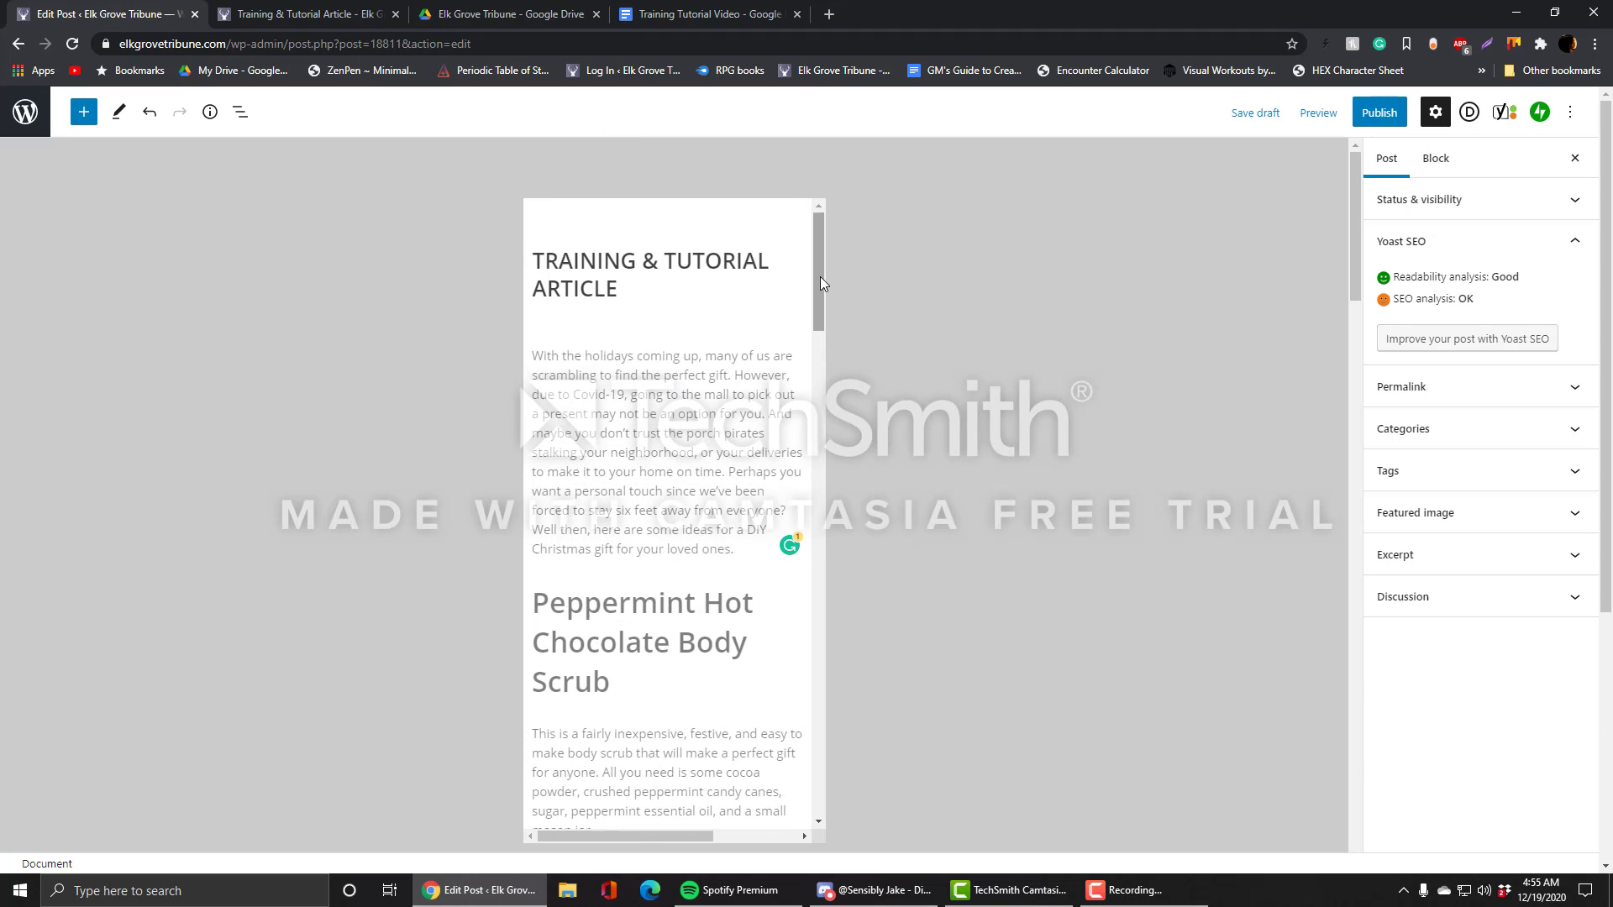
# Step: Set the editor preview back to Desktop and select the paragraph about crushing the candy canes
pyautogui.click(1318, 114)
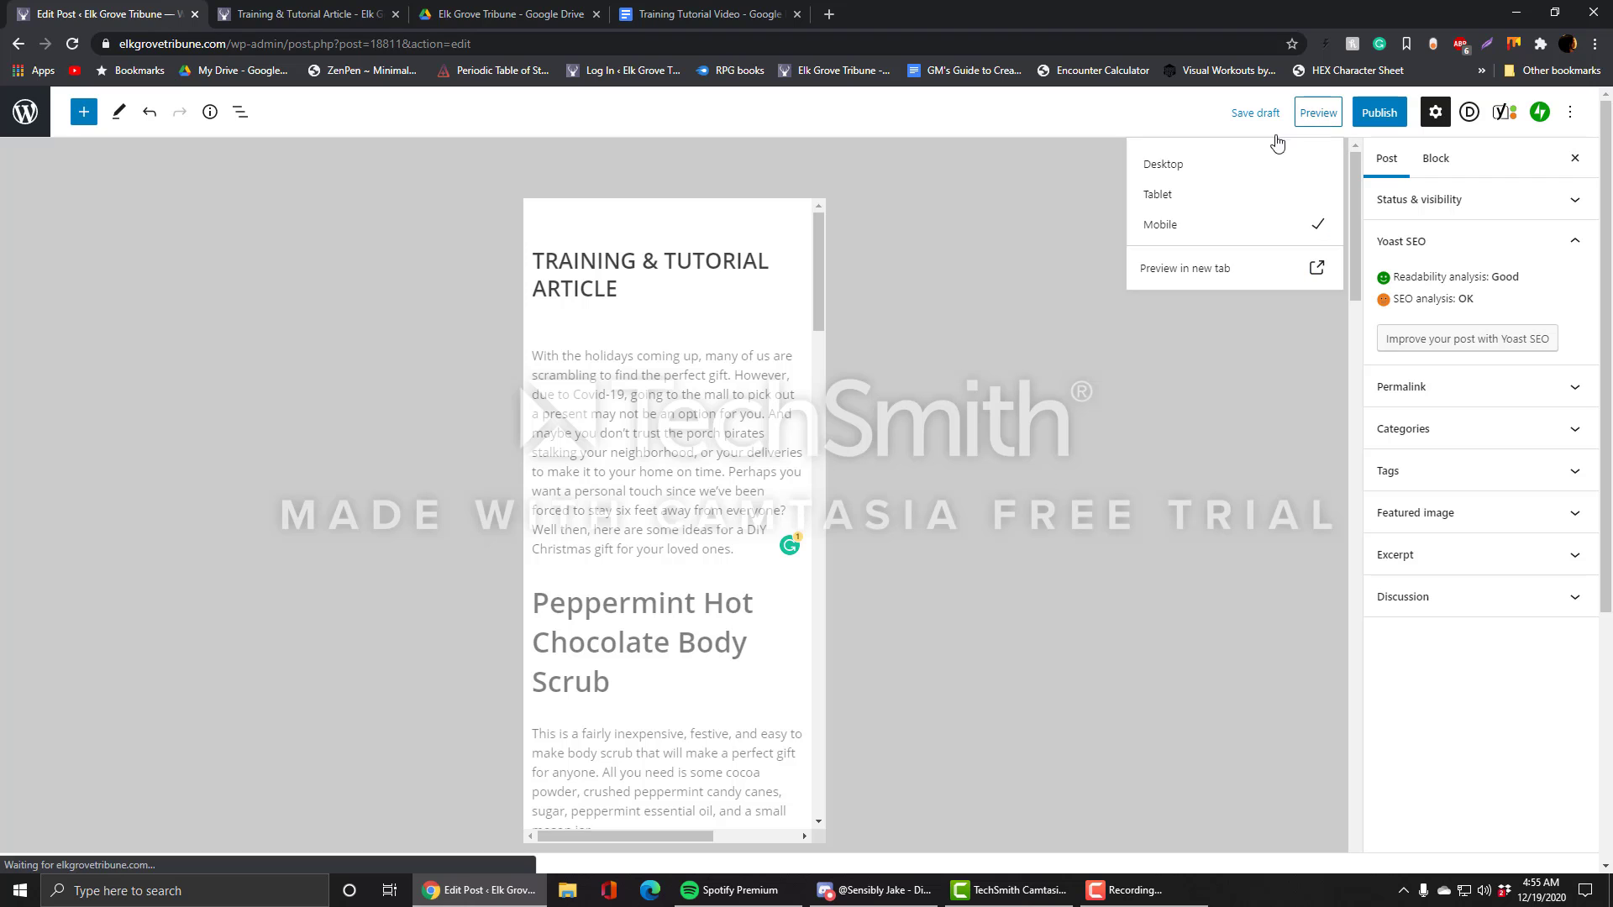
pyautogui.click(1199, 168)
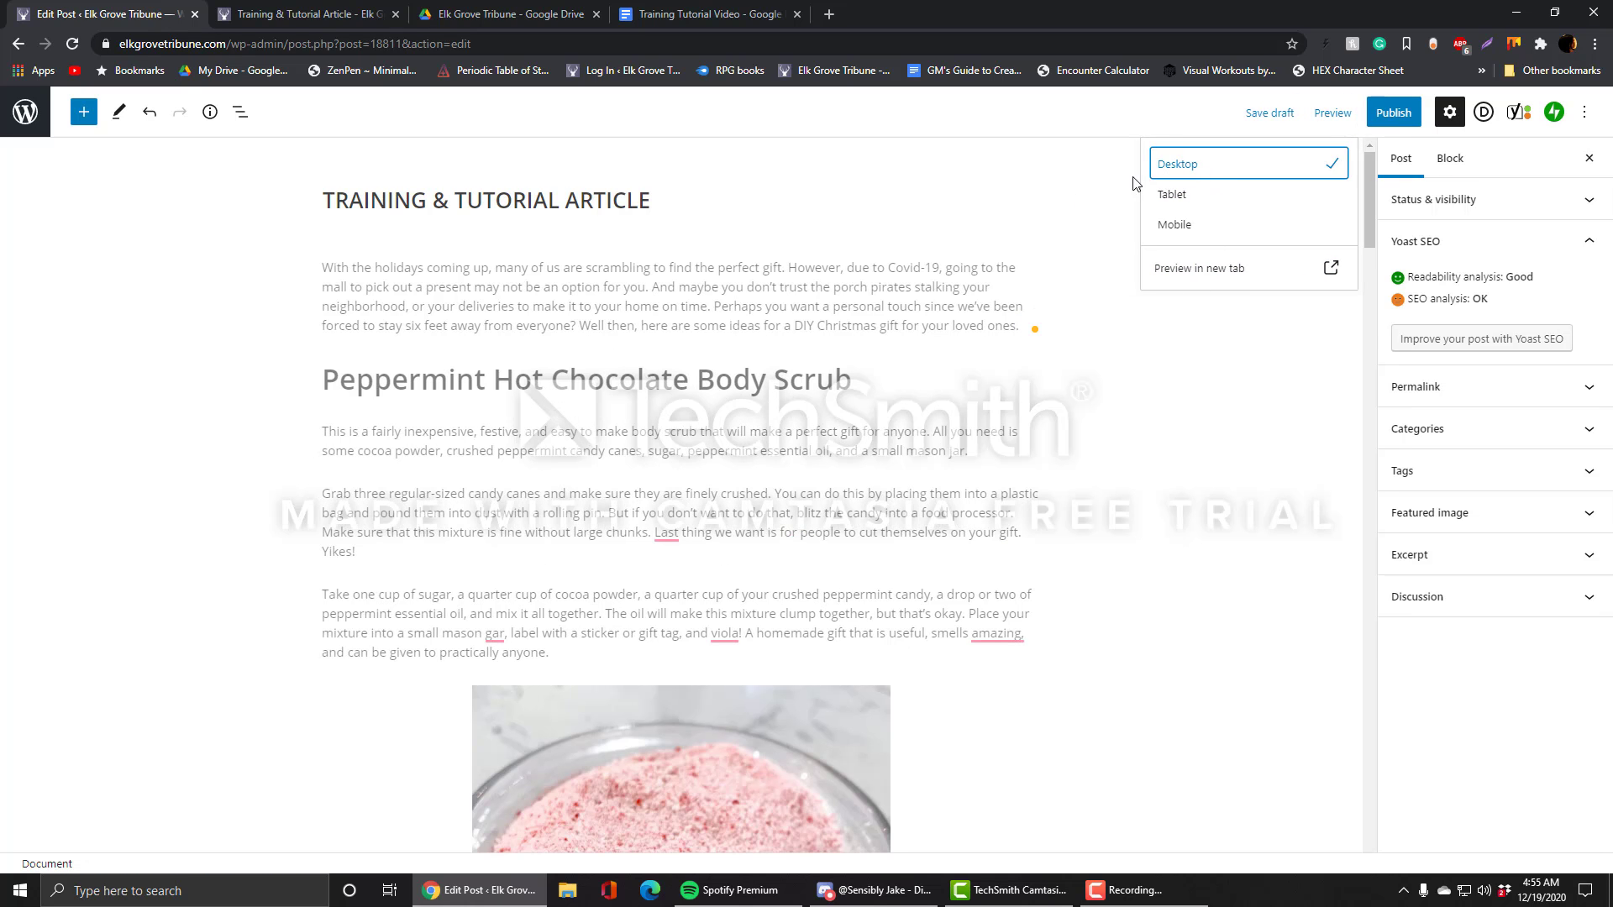
pyautogui.click(936, 480)
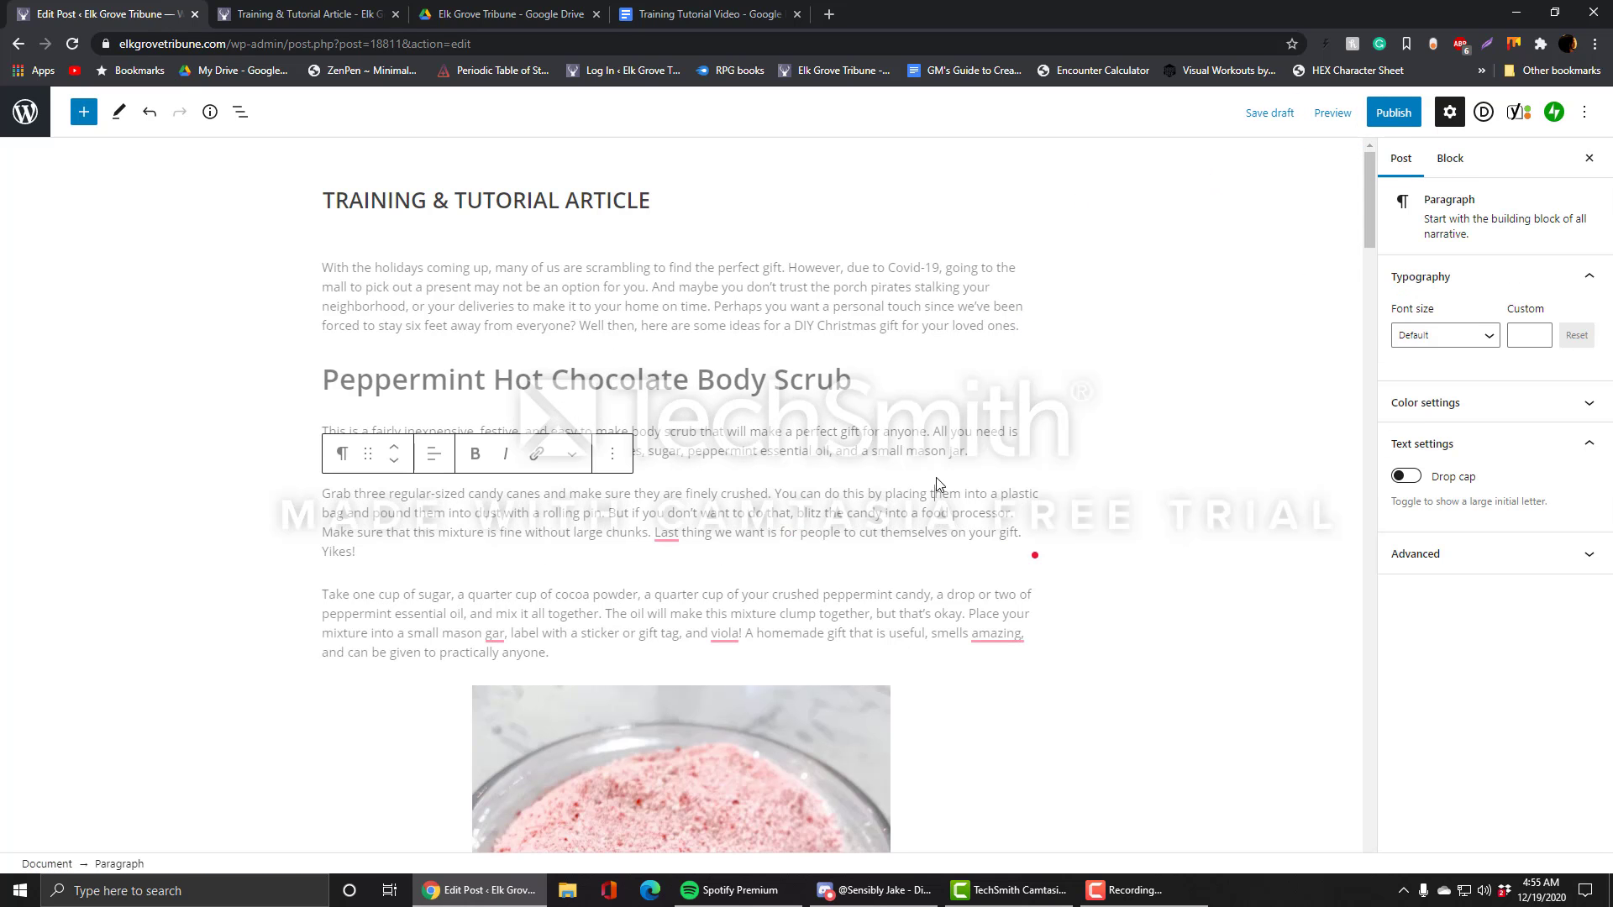
# Step: Look over the article preview once more, from the body scrub photo to the bottom ads, and close the preview
pyautogui.click(302, 14)
pyautogui.scroll(-5, 362, 660)
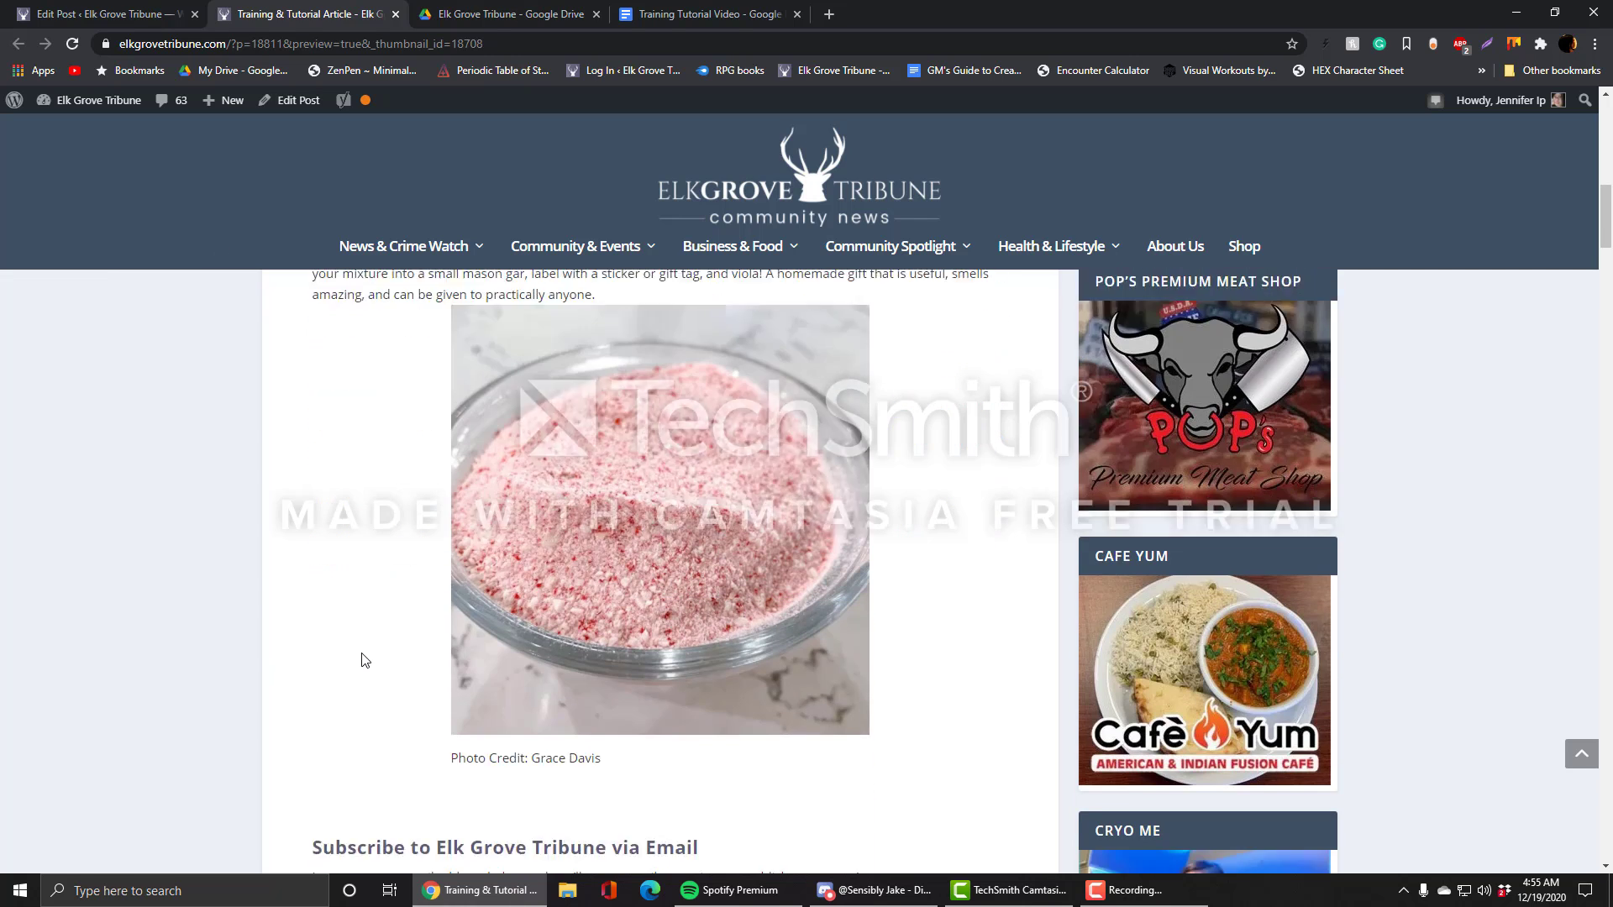
pyautogui.scroll(-4, 200, 619)
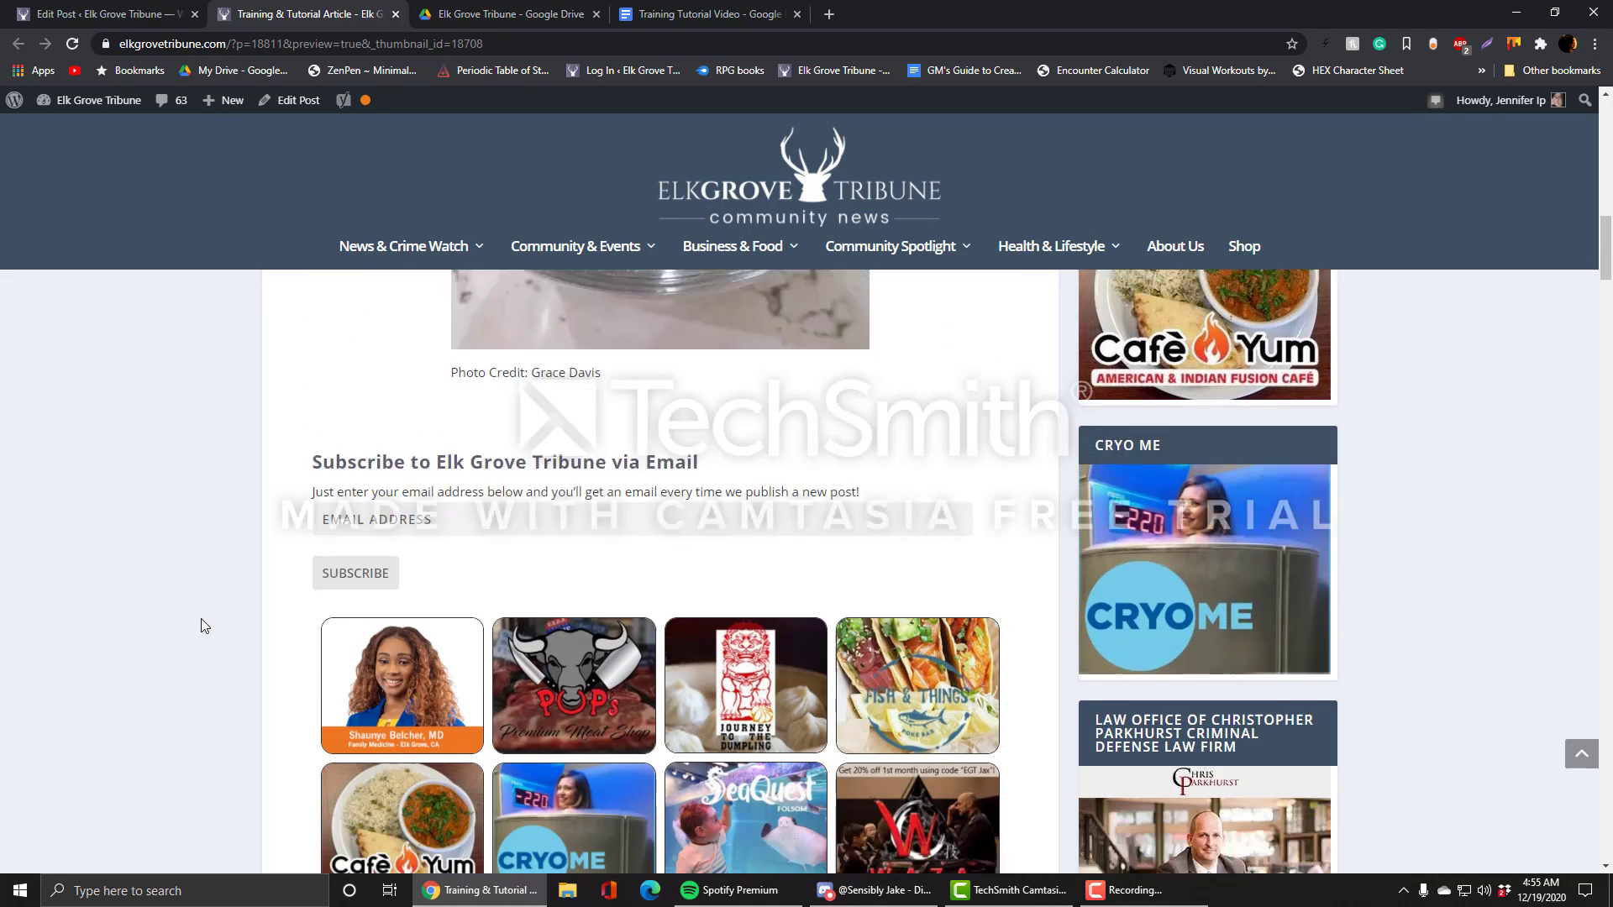
pyautogui.scroll(4, 205, 617)
pyautogui.scroll(10, 205, 615)
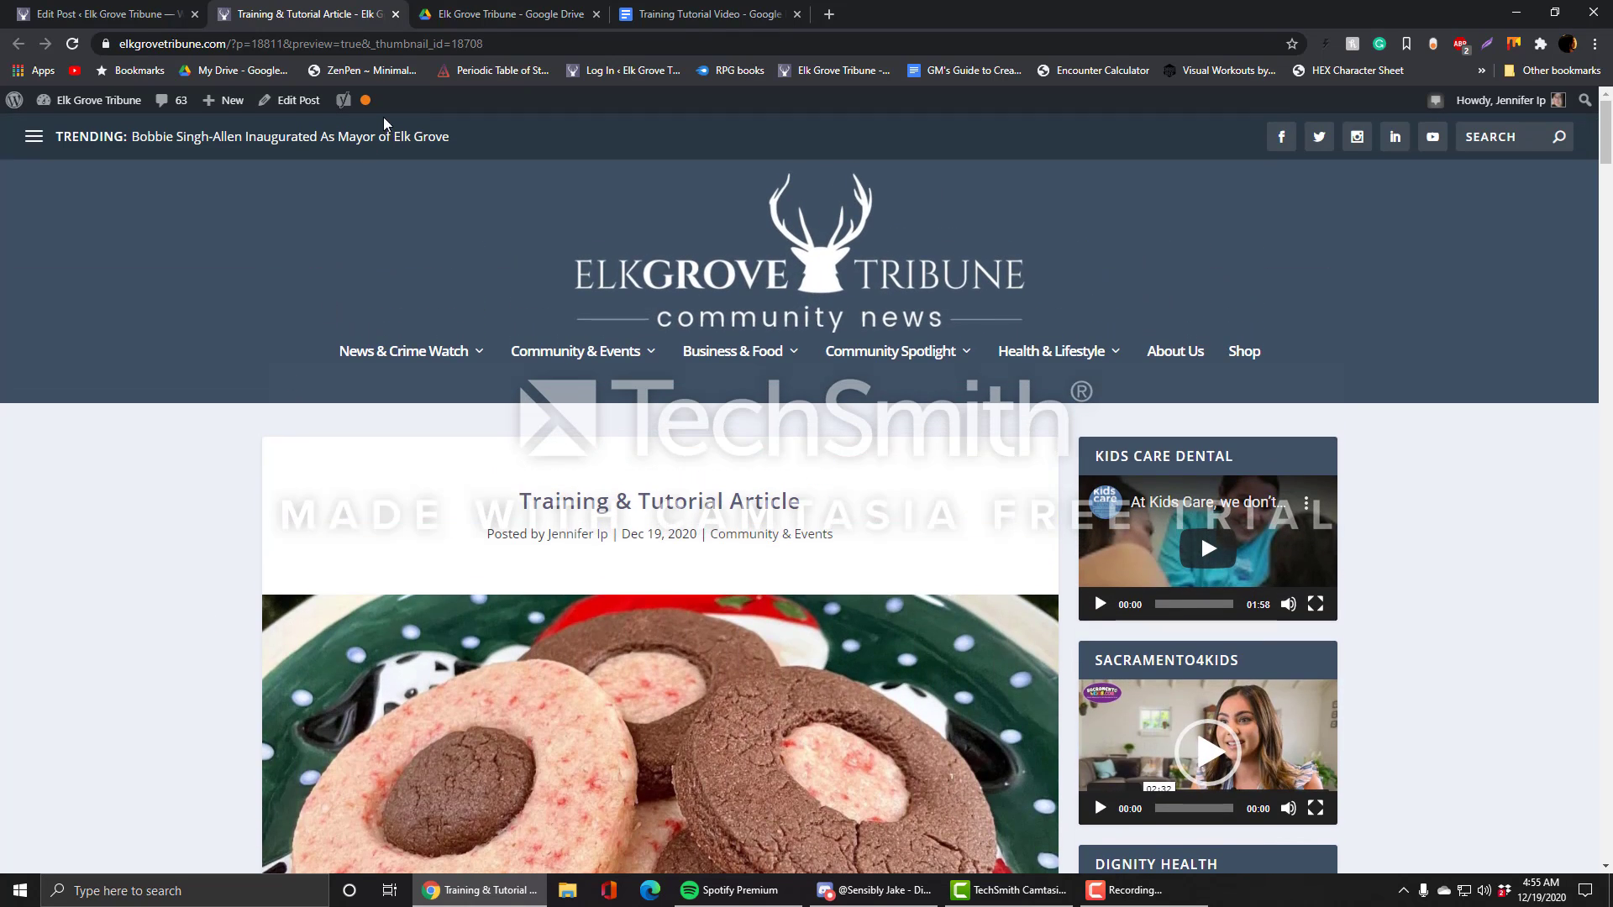
pyautogui.click(395, 14)
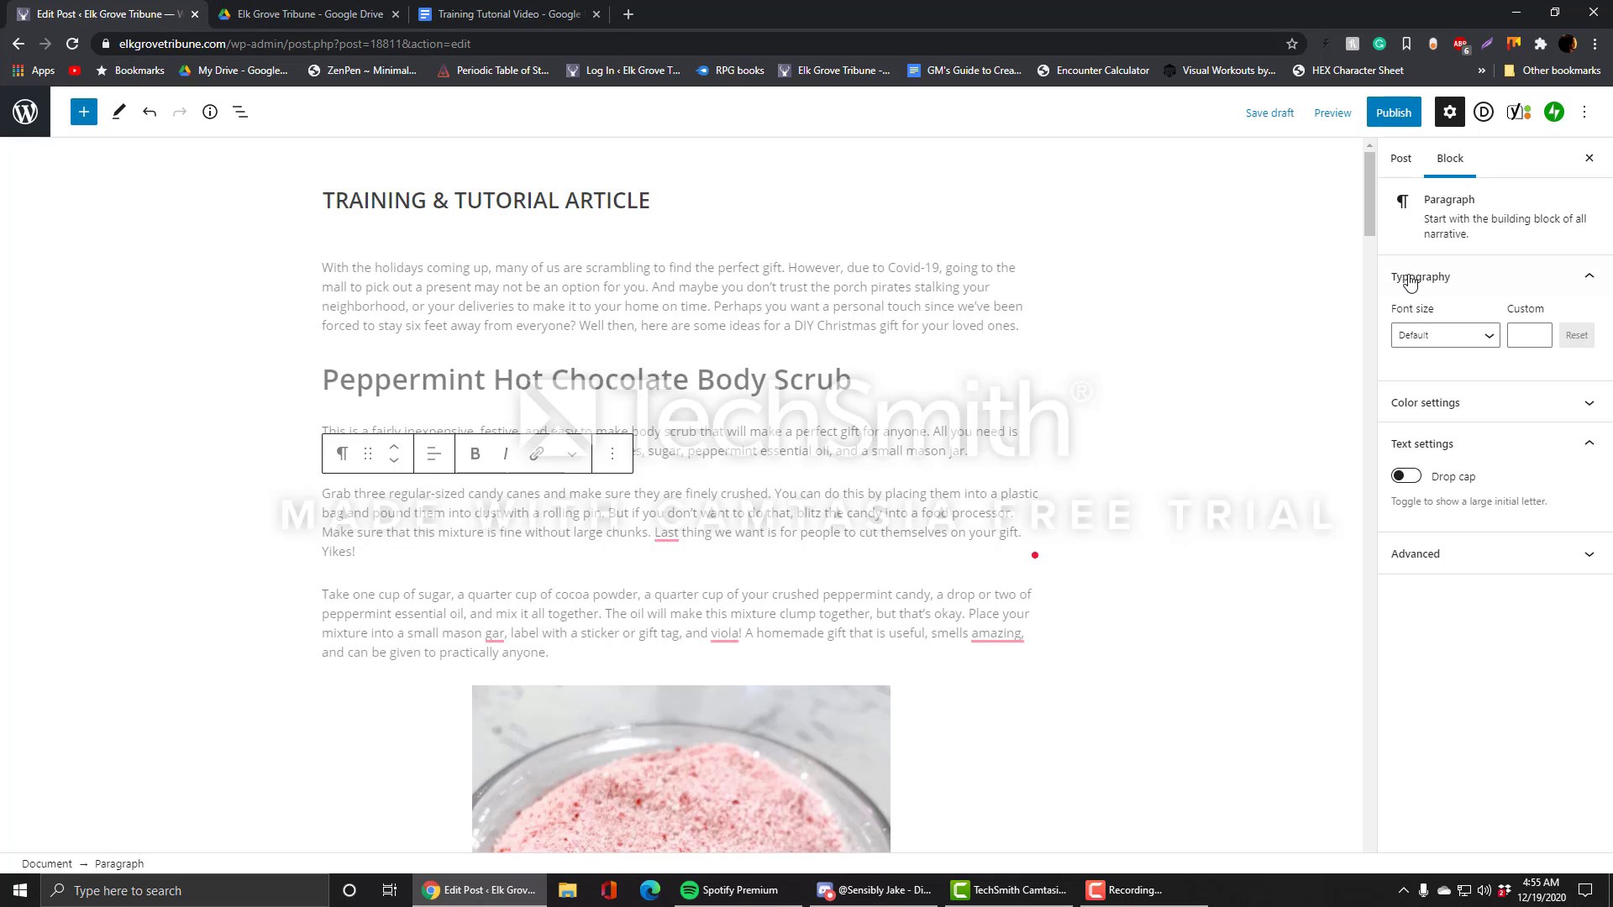
# Step: Show the settings for the whole post and expand Status & visibility to check its visibility and publish options
pyautogui.click(1406, 162)
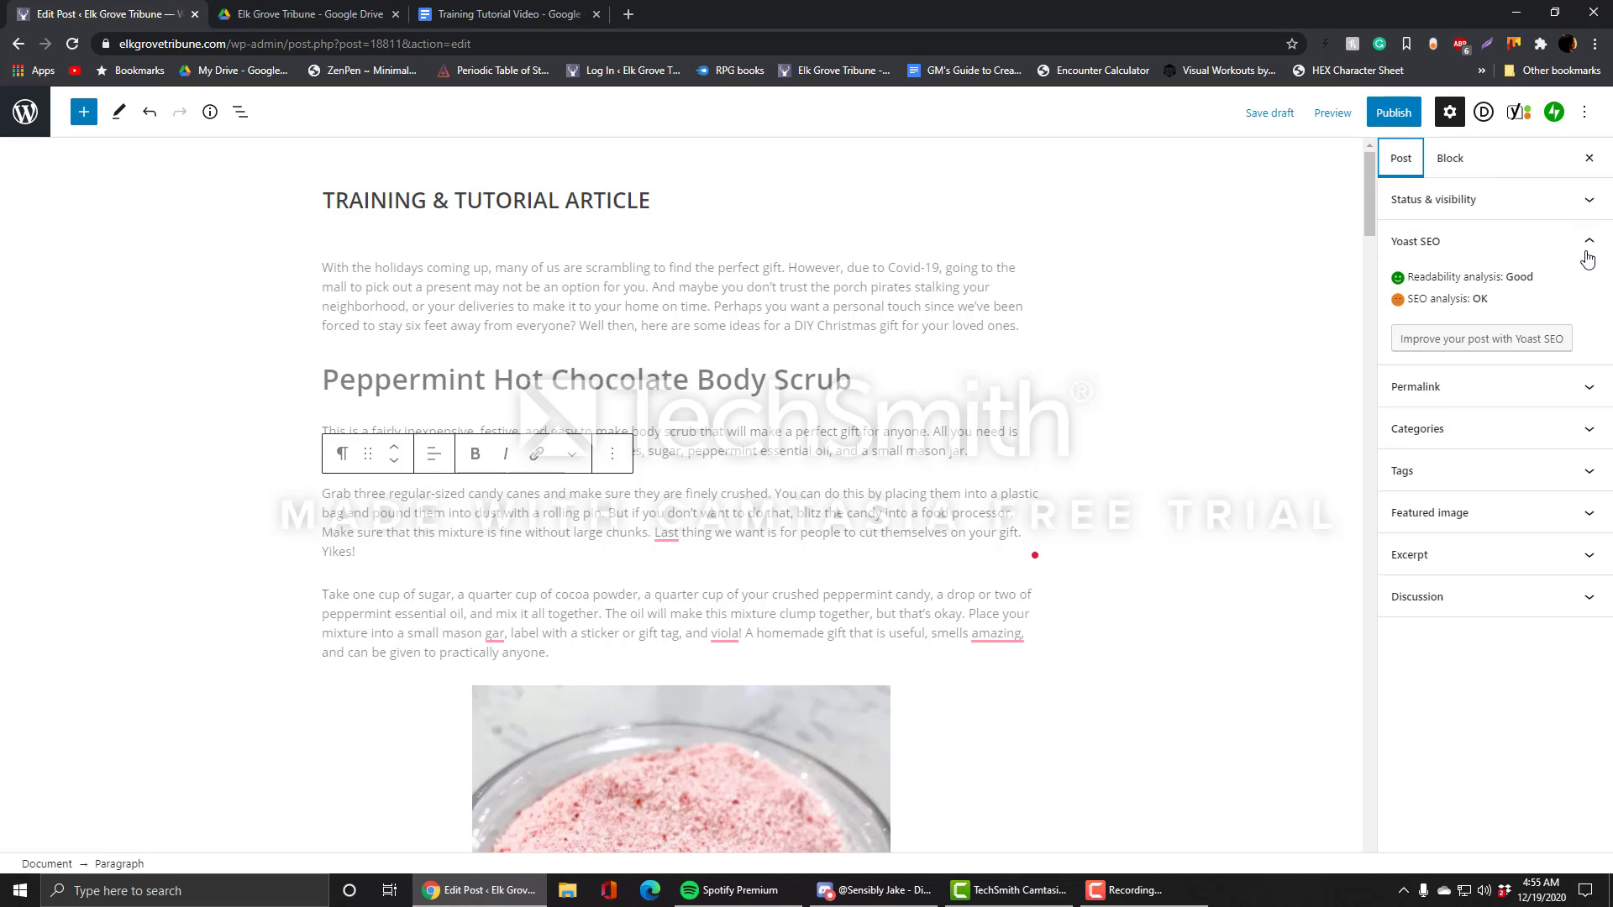
pyautogui.click(1589, 202)
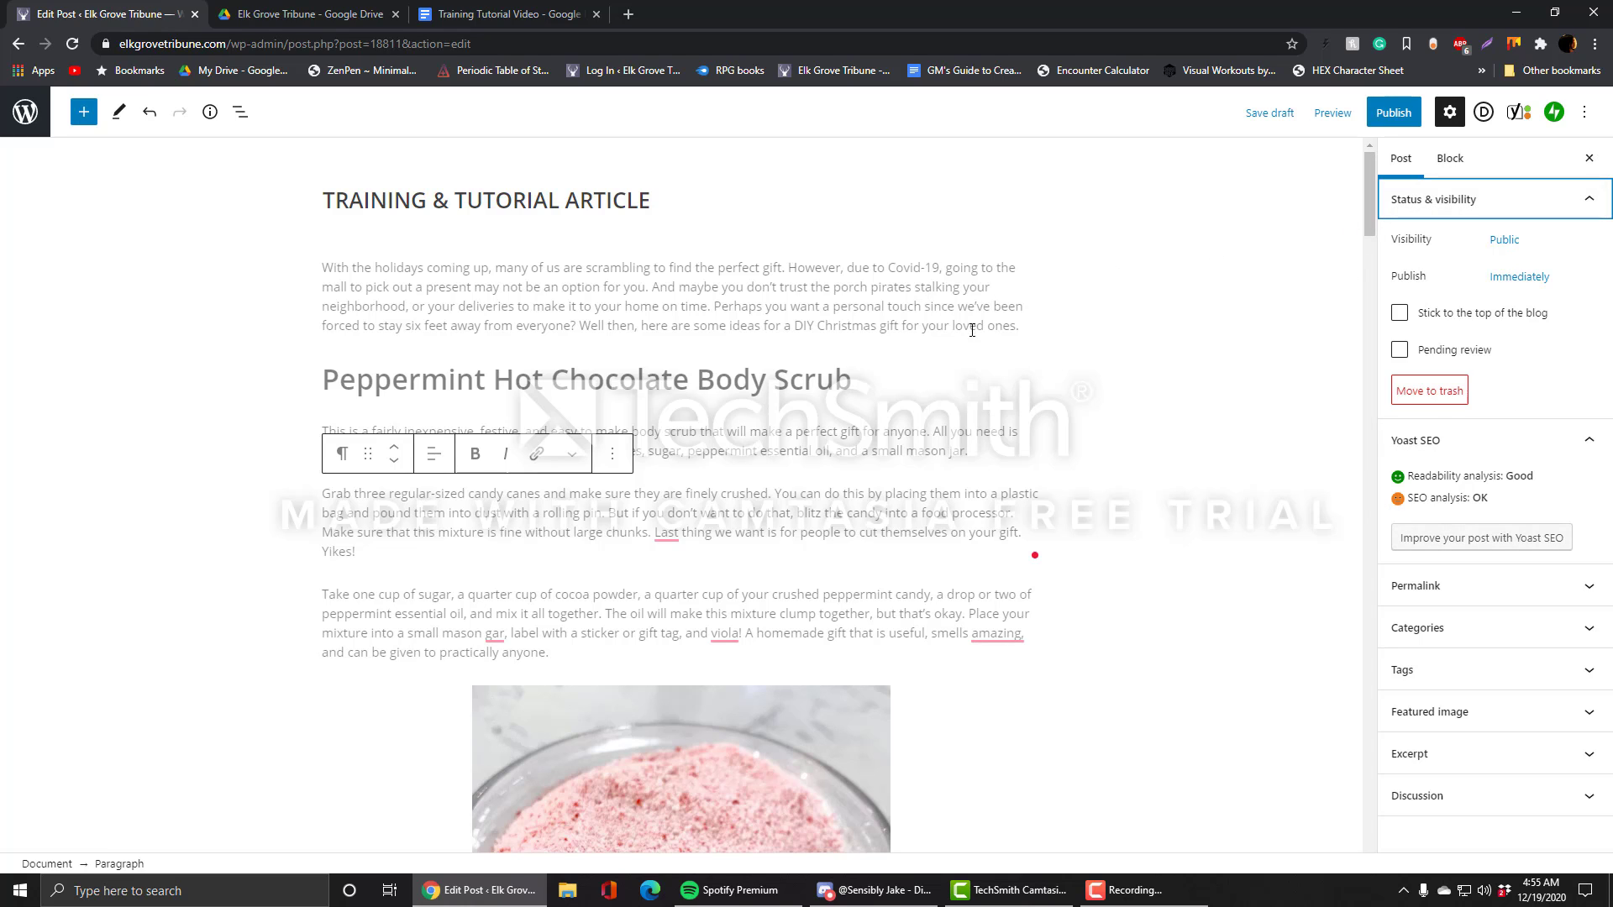
pyautogui.click(909, 274)
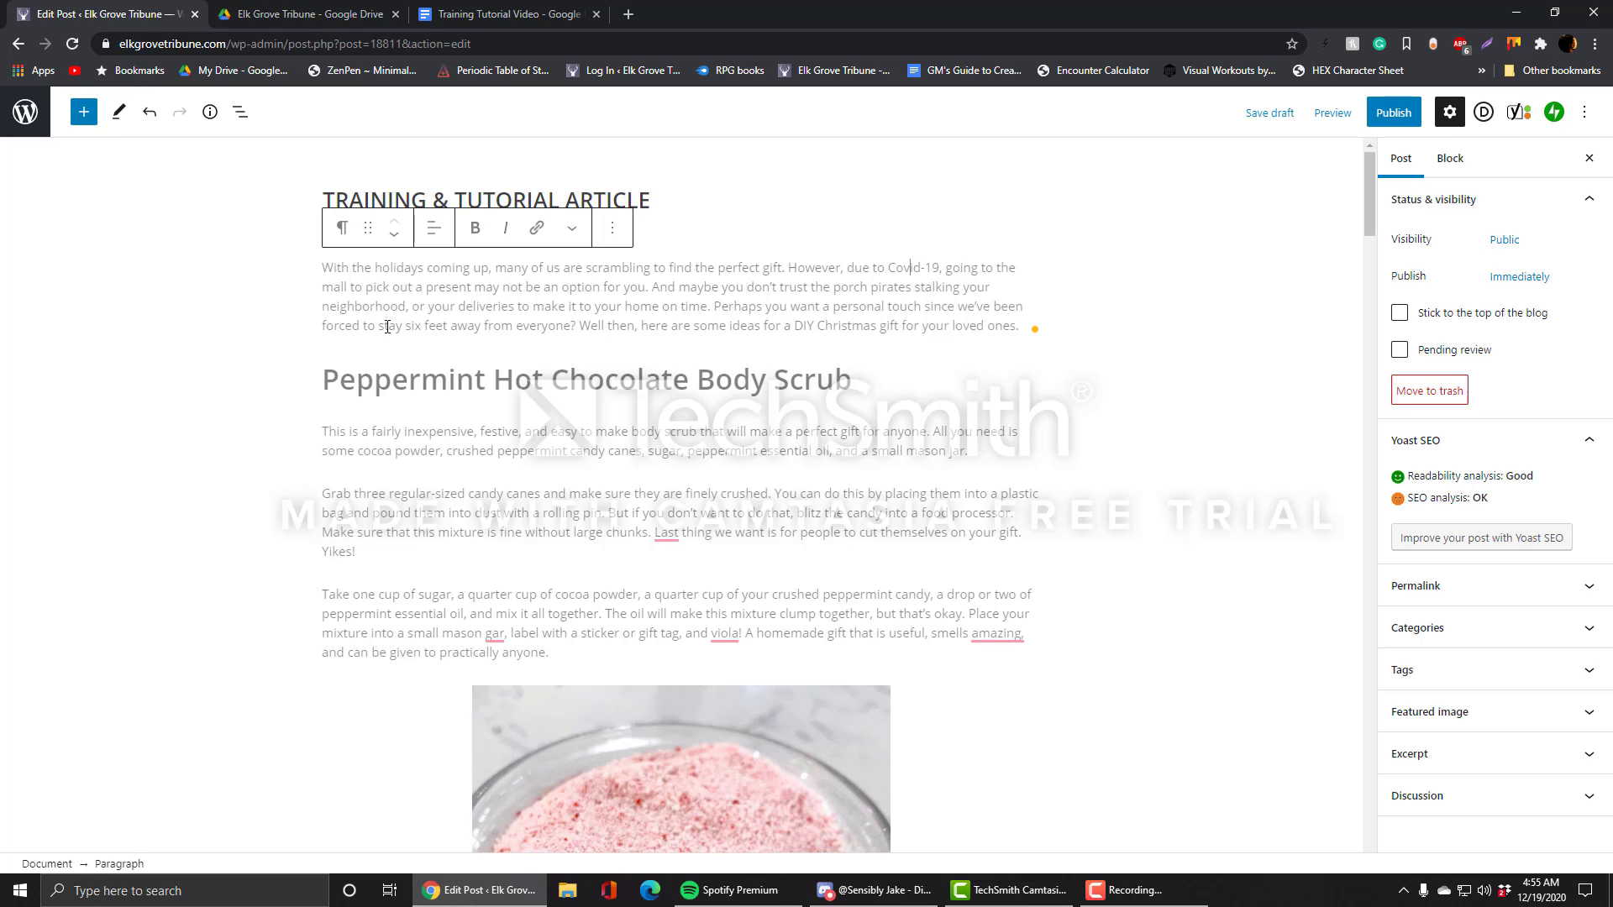
pyautogui.click(960, 421)
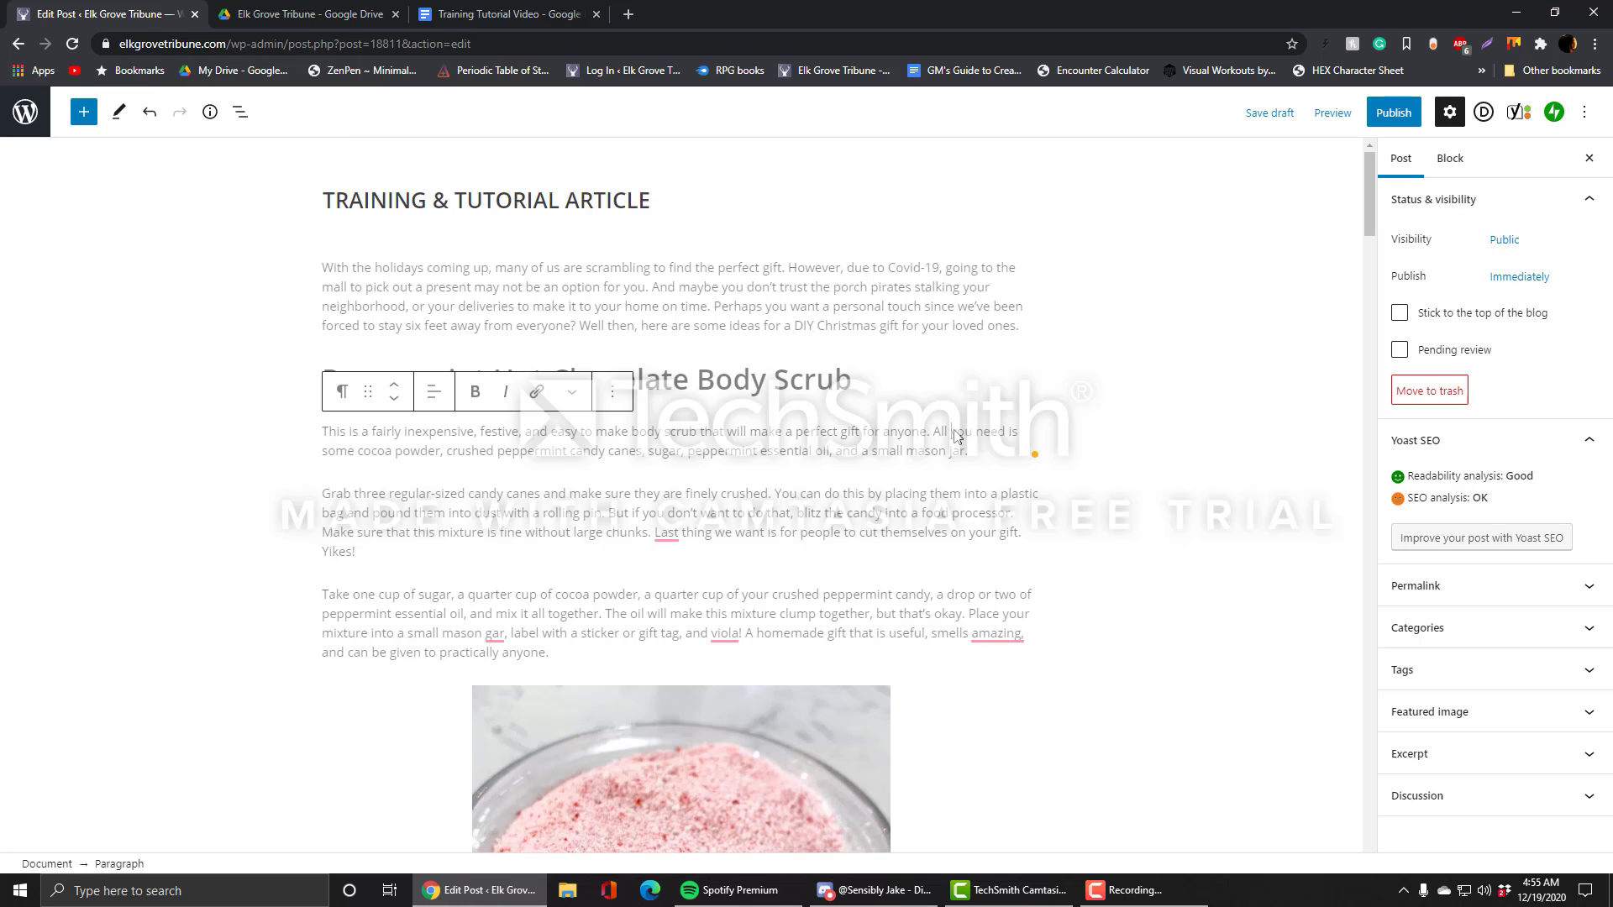
pyautogui.scroll(-4, 958, 428)
pyautogui.scroll(4, 956, 427)
pyautogui.click(711, 328)
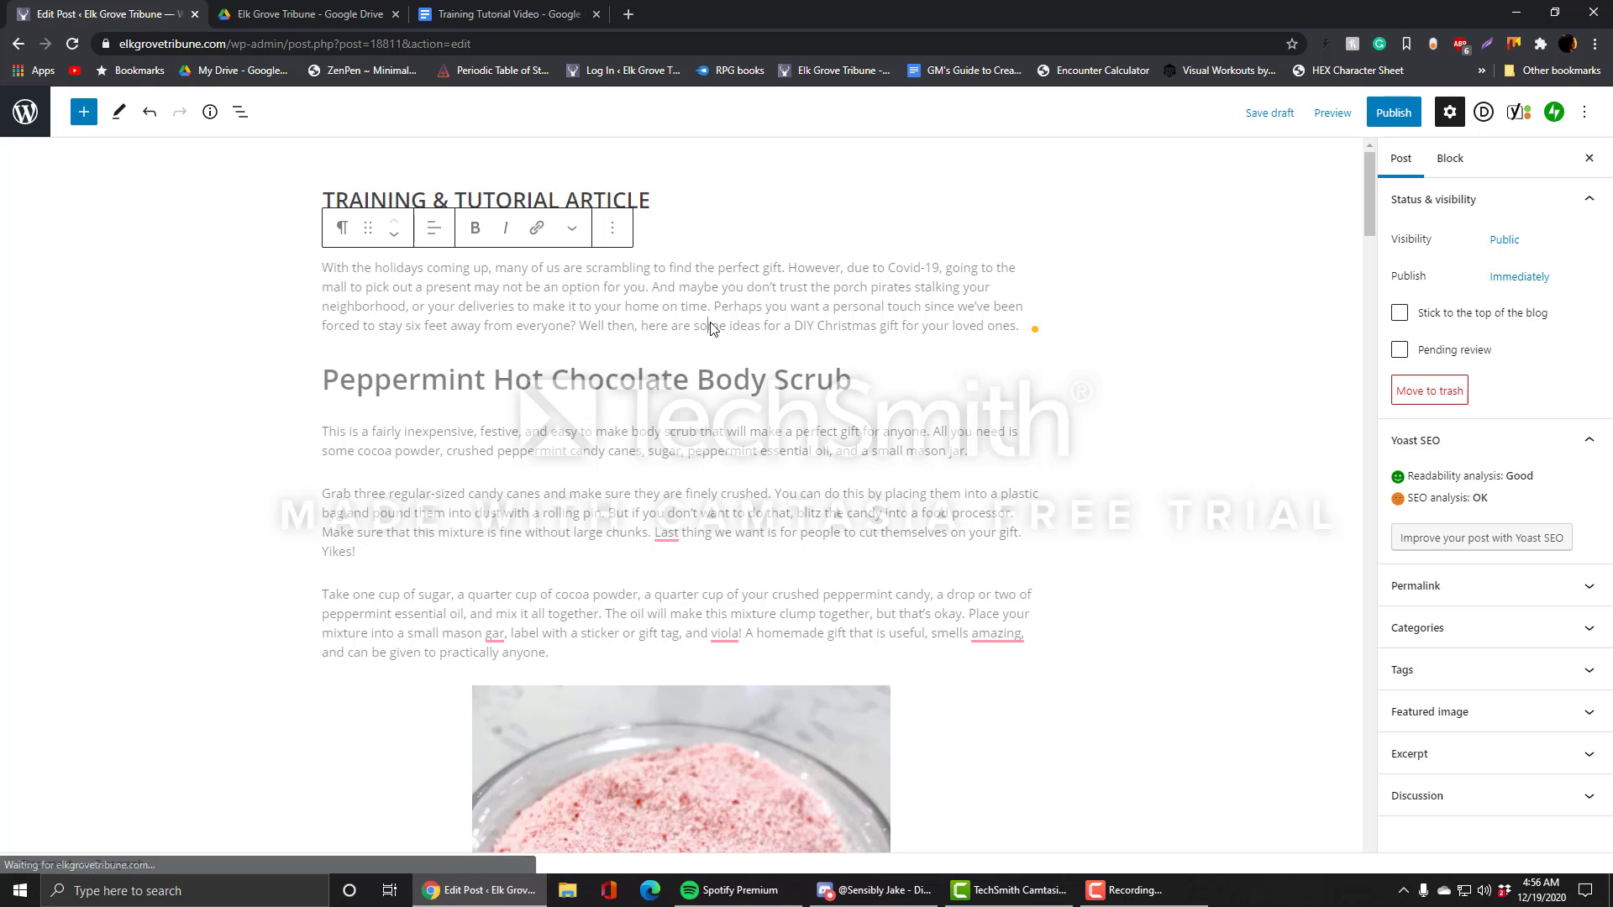
pyautogui.click(865, 384)
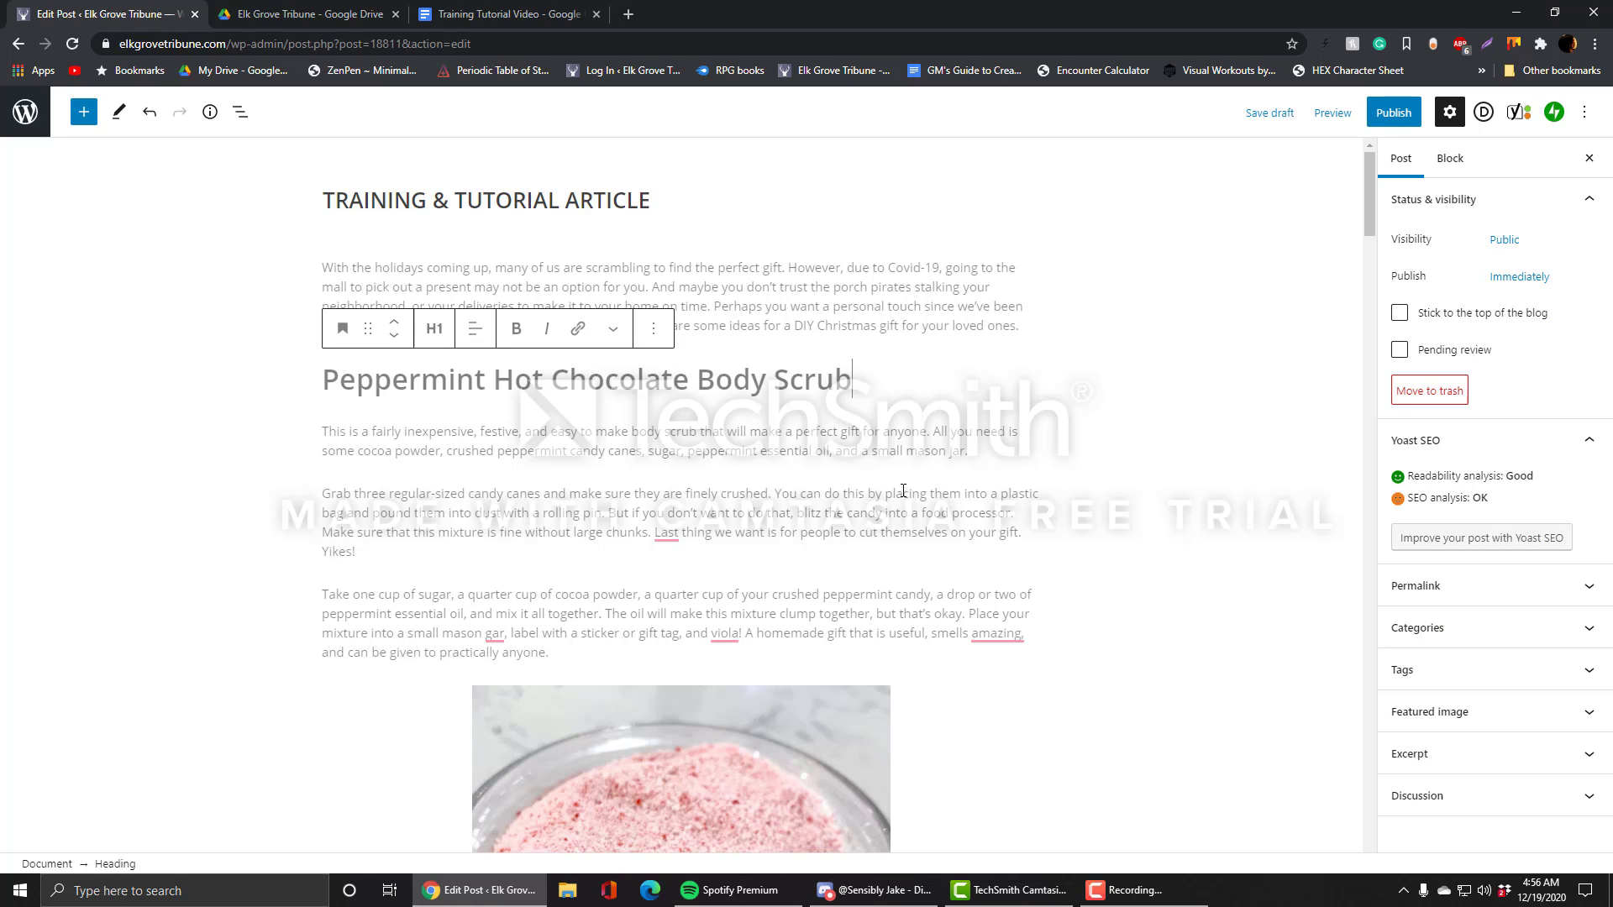